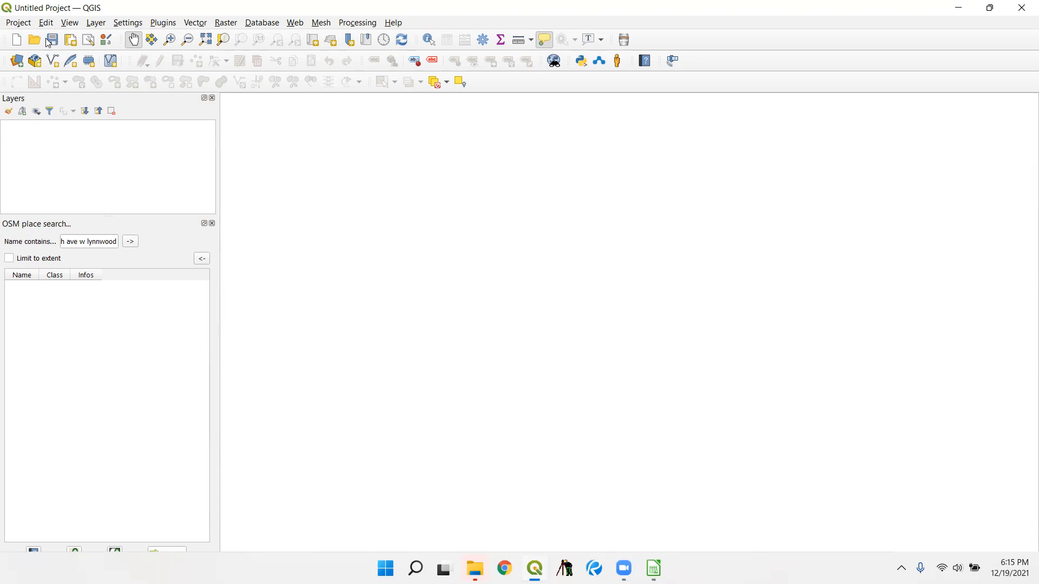
# - Set the project's coordinate reference system to NAD83(2011) / Washington North (ftUS), EPSG:6597
pyautogui.click(21, 26)
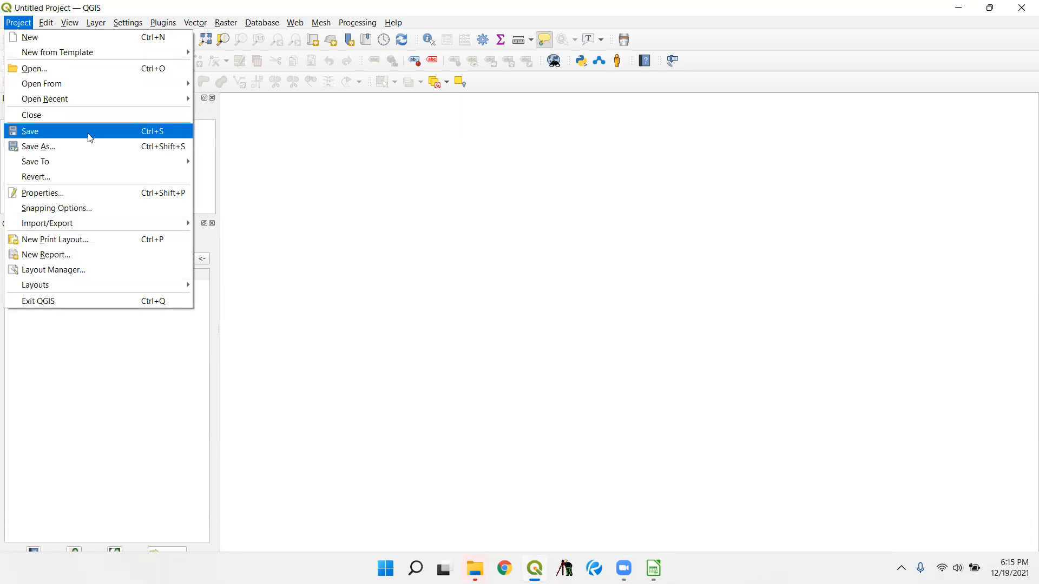
pyautogui.click(106, 194)
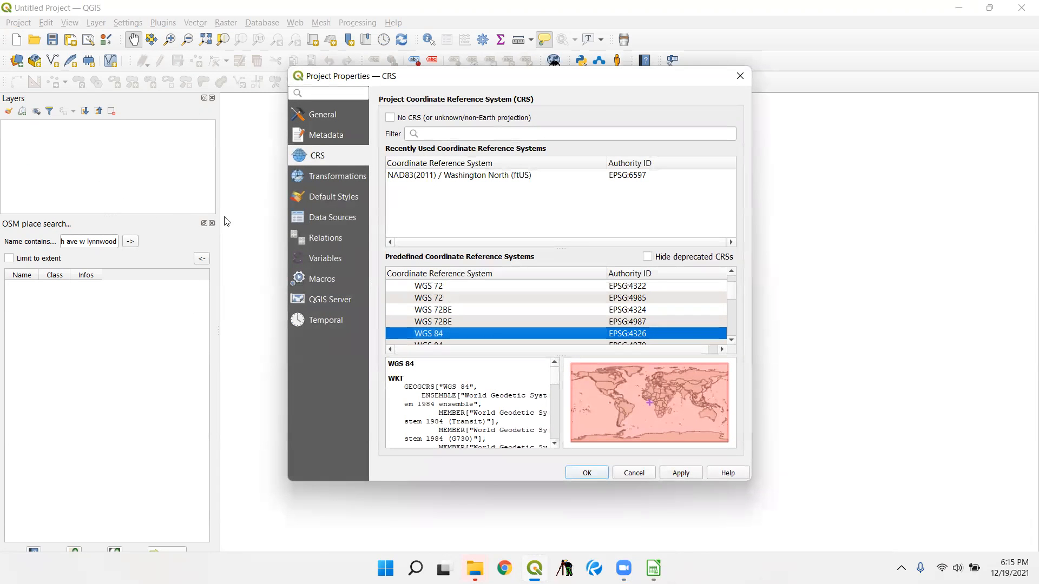
pyautogui.click(449, 176)
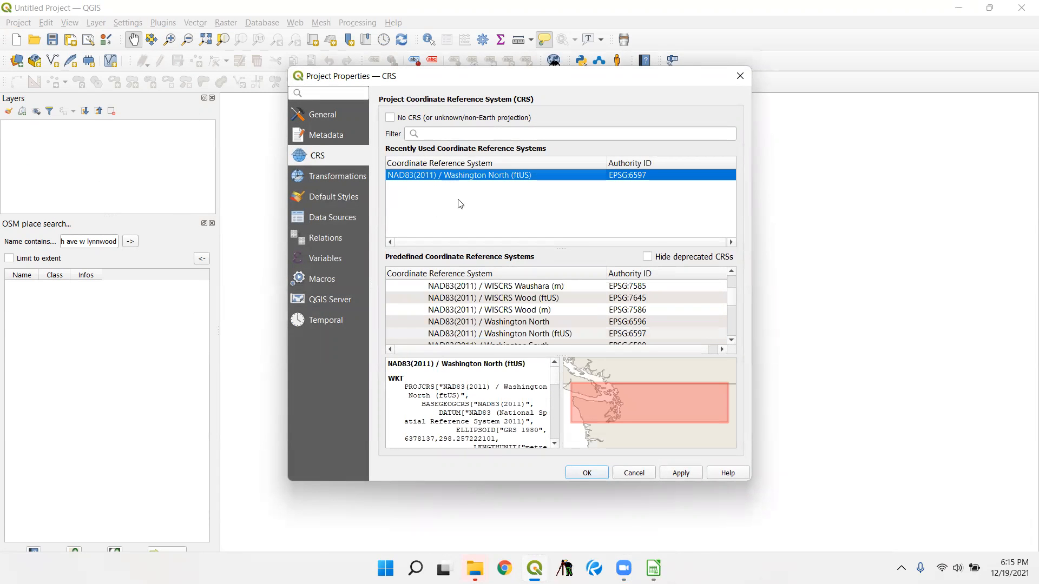
pyautogui.click(682, 474)
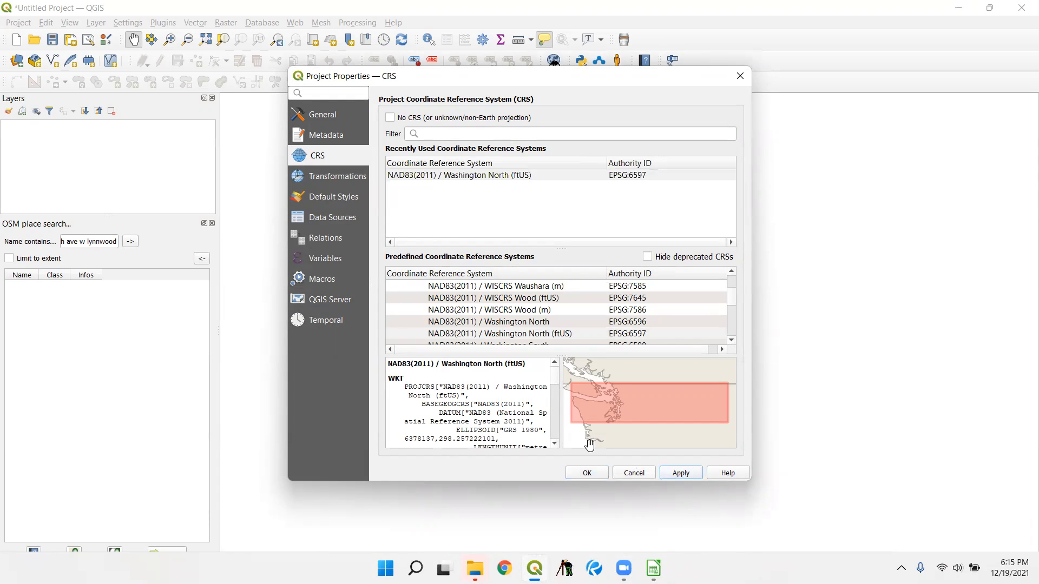
pyautogui.click(588, 472)
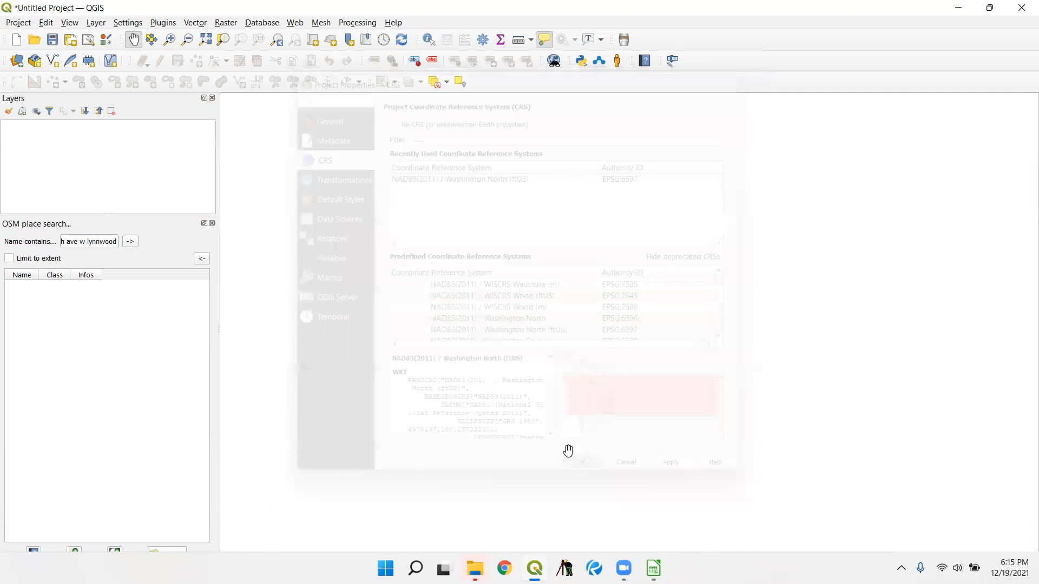
# - Save the project as ROS_MAP_NEW1.qgz in the KC ROS PIN NEW folder, without replacing the existing ROS_MAP_NEW.qgz
pyautogui.click(11, 22)
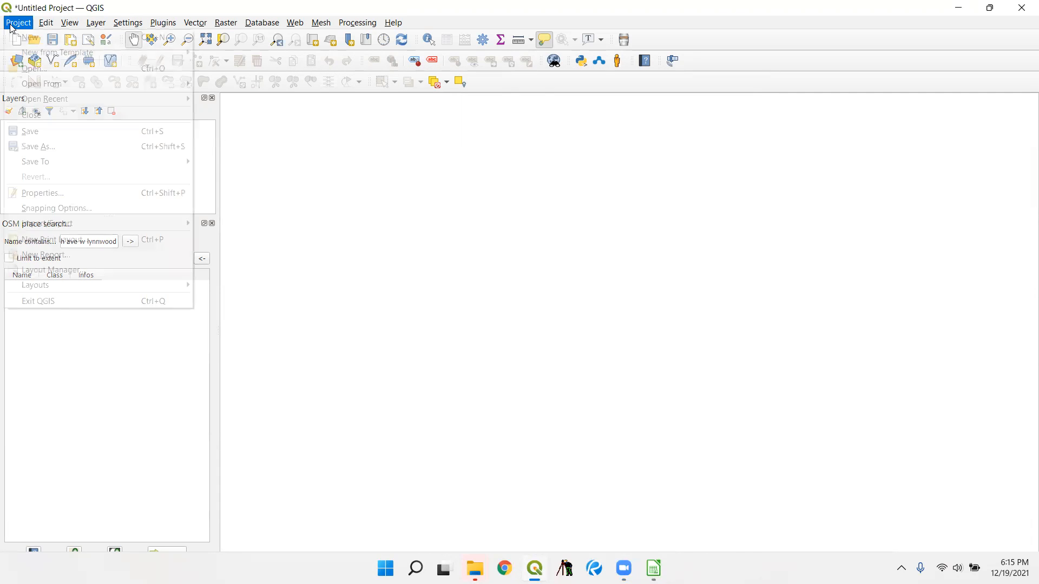
pyautogui.click(70, 146)
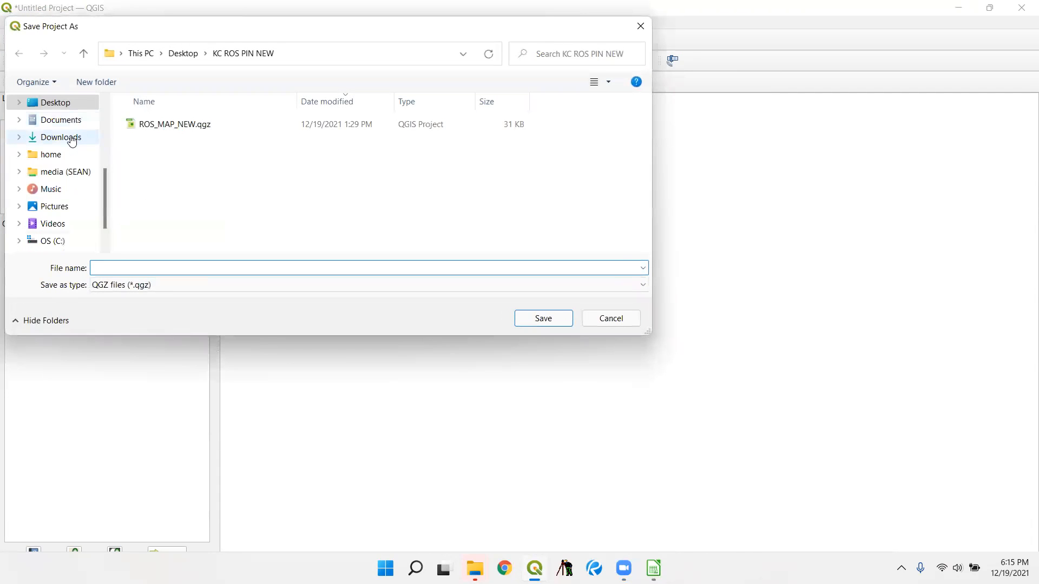
pyautogui.click(135, 129)
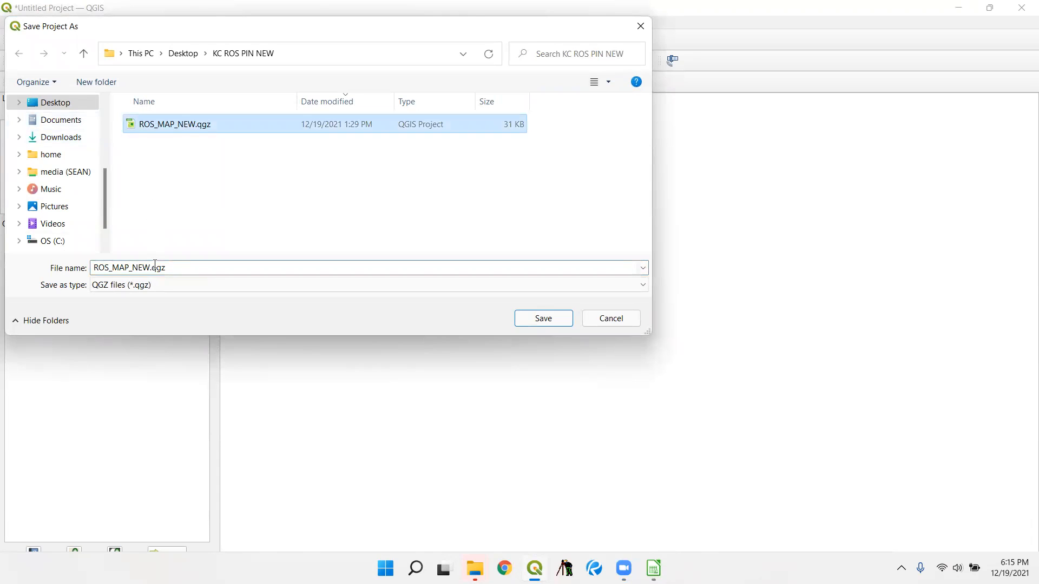
pyautogui.click(536, 320)
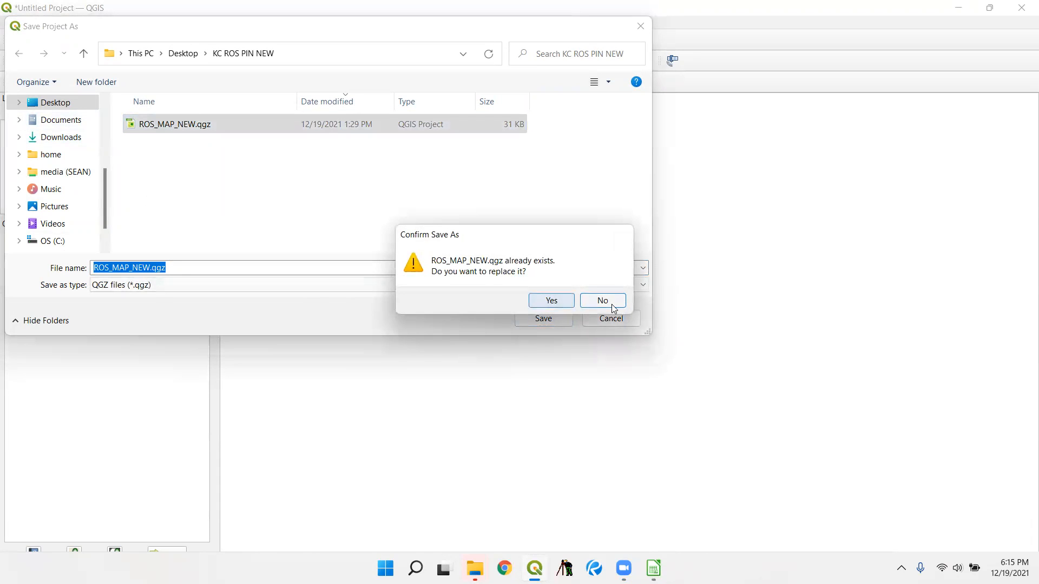
pyautogui.click(613, 308)
pyautogui.click(145, 269)
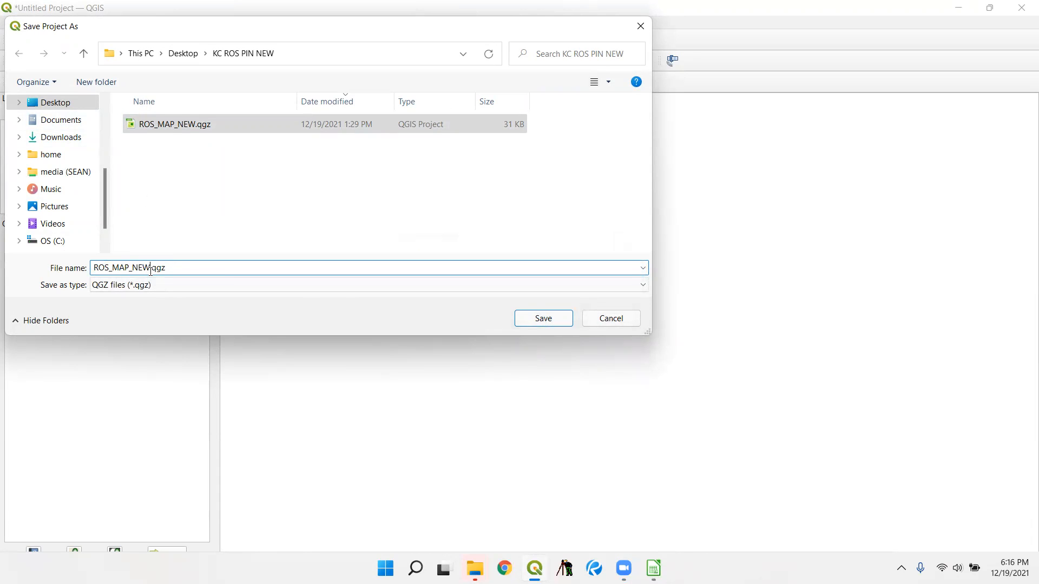
pyautogui.write('1')
pyautogui.press('Return')
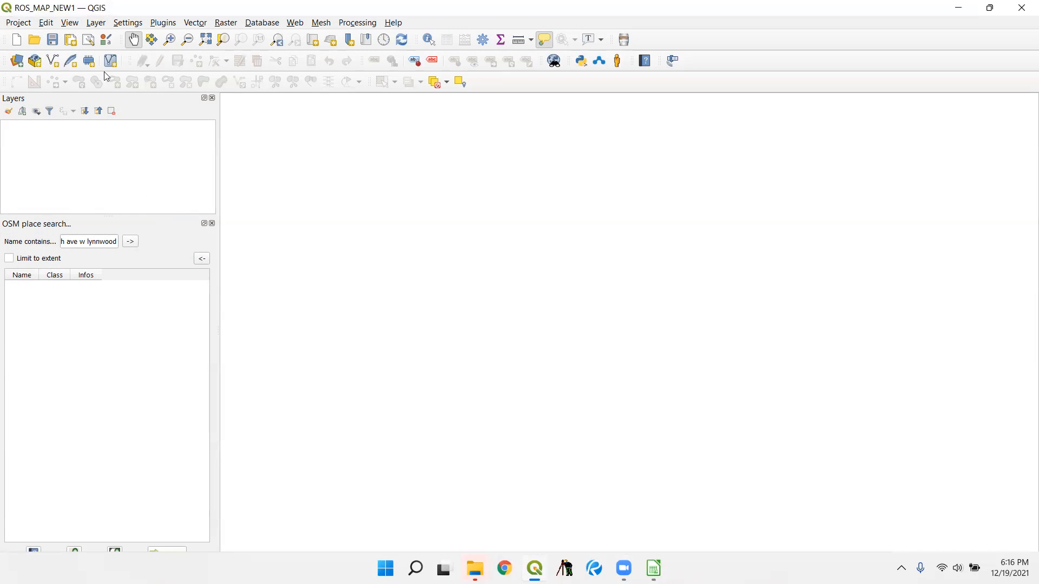
# - Add legalpin2.ods from the KC ROS PIN NEW folder to the project as a vector layer
pyautogui.click(103, 24)
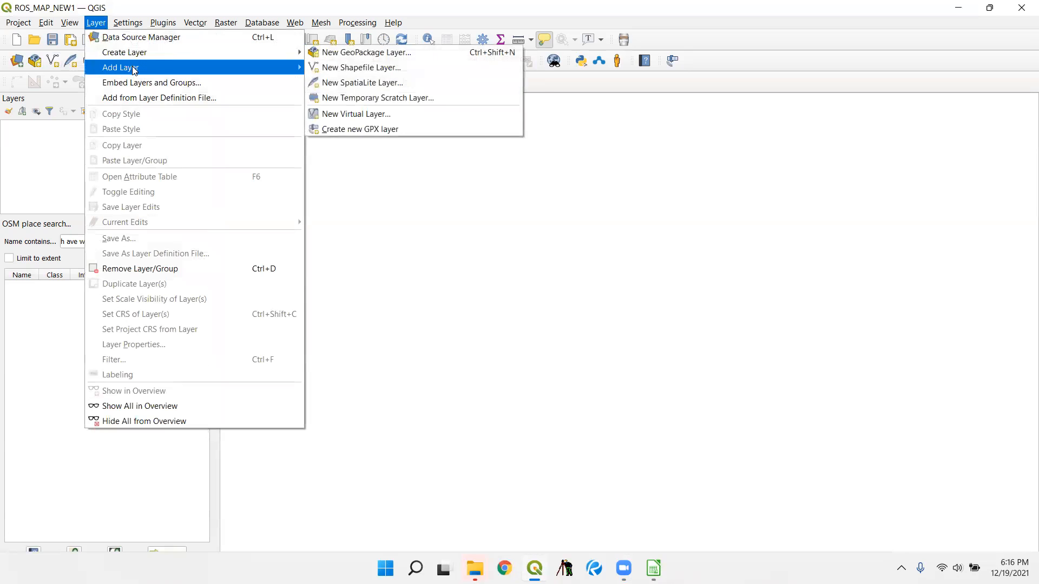
pyautogui.click(324, 68)
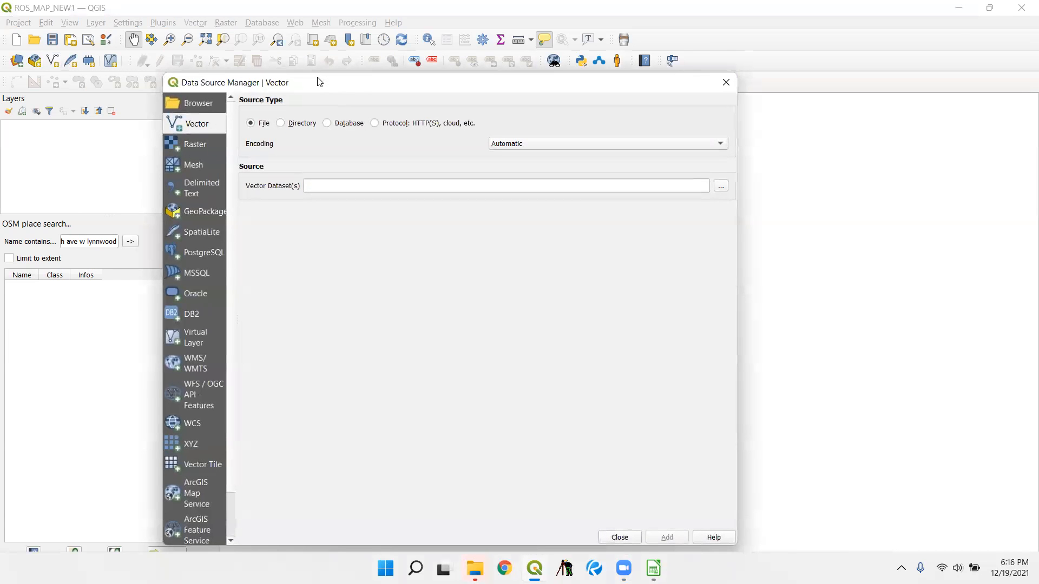
pyautogui.click(719, 188)
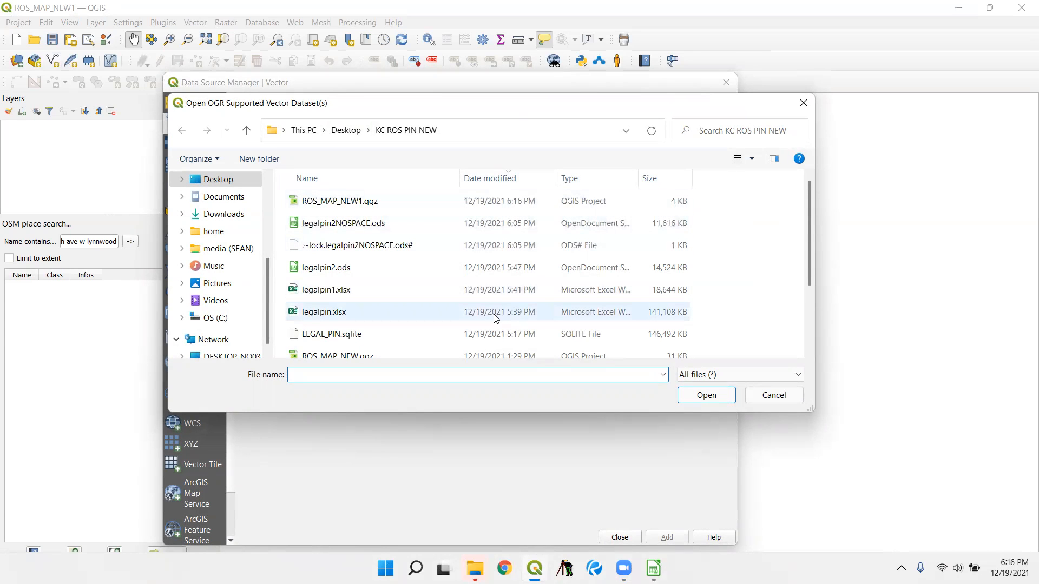
pyautogui.click(363, 276)
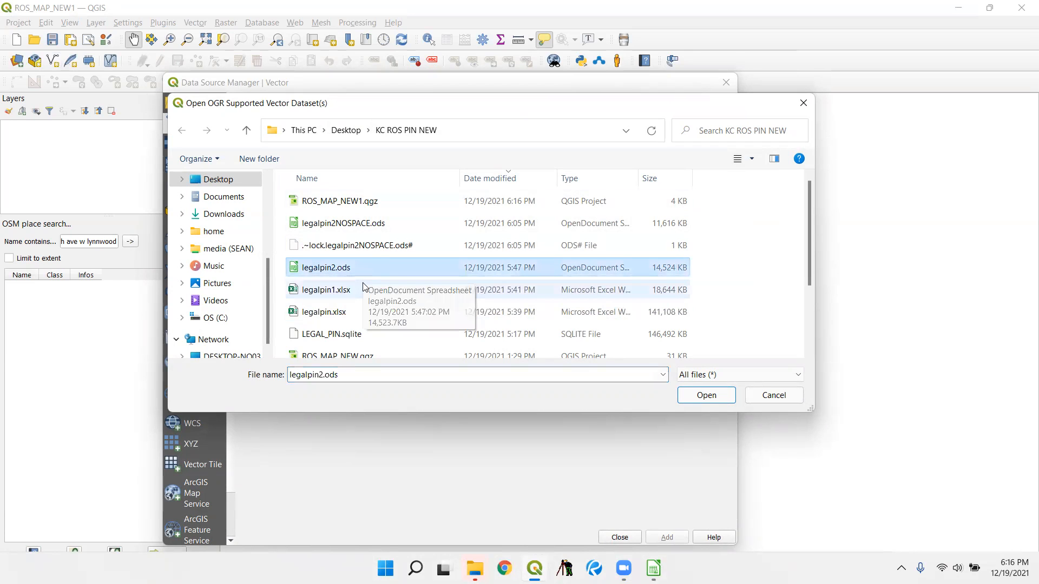
pyautogui.click(695, 398)
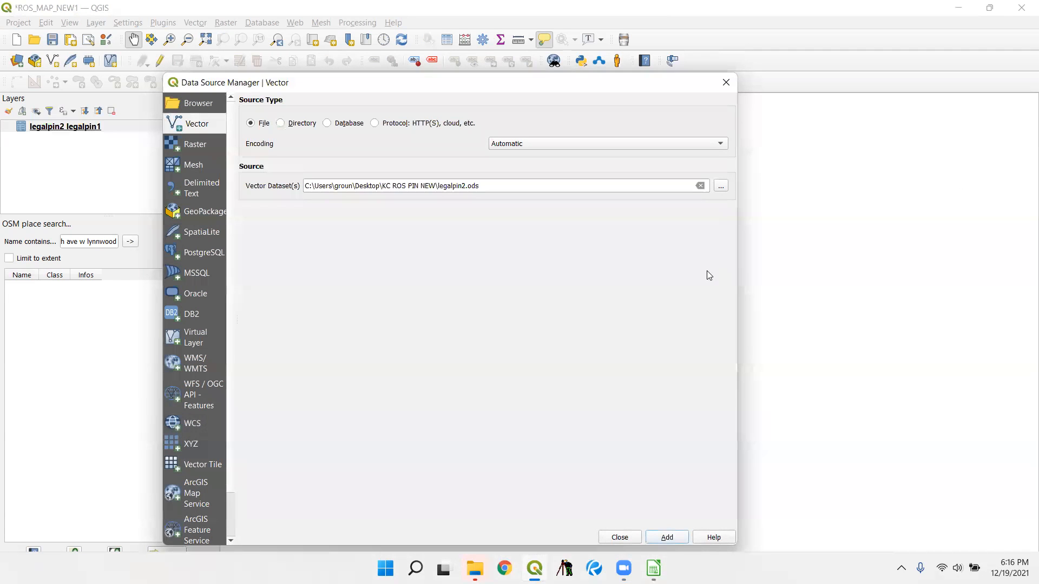
pyautogui.click(602, 538)
# - Open the legalpin2 layer's attribute table and widen Field2 to read the full legal descriptions
pyautogui.rightClick(128, 130)
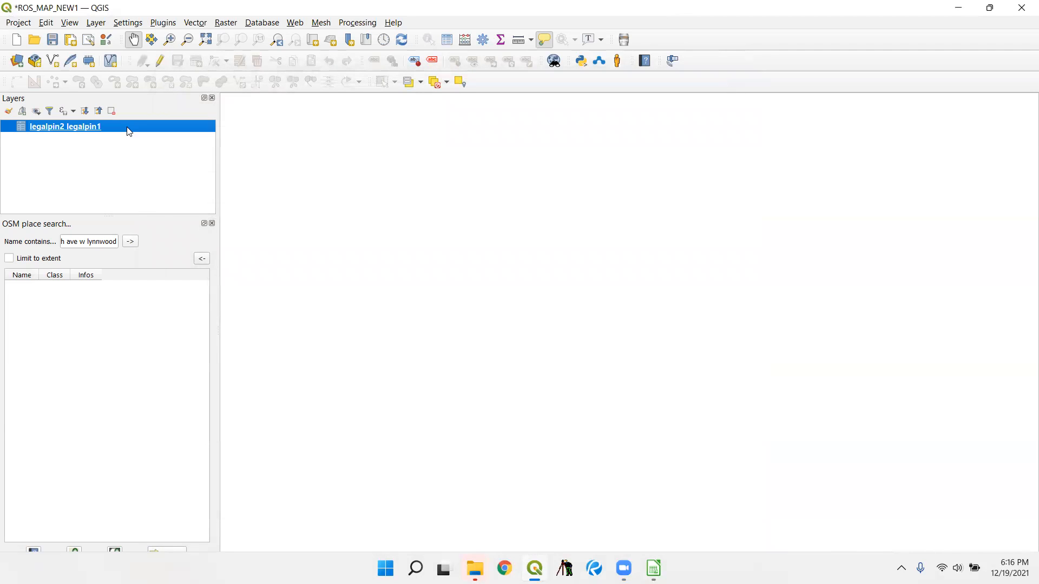
pyautogui.click(205, 210)
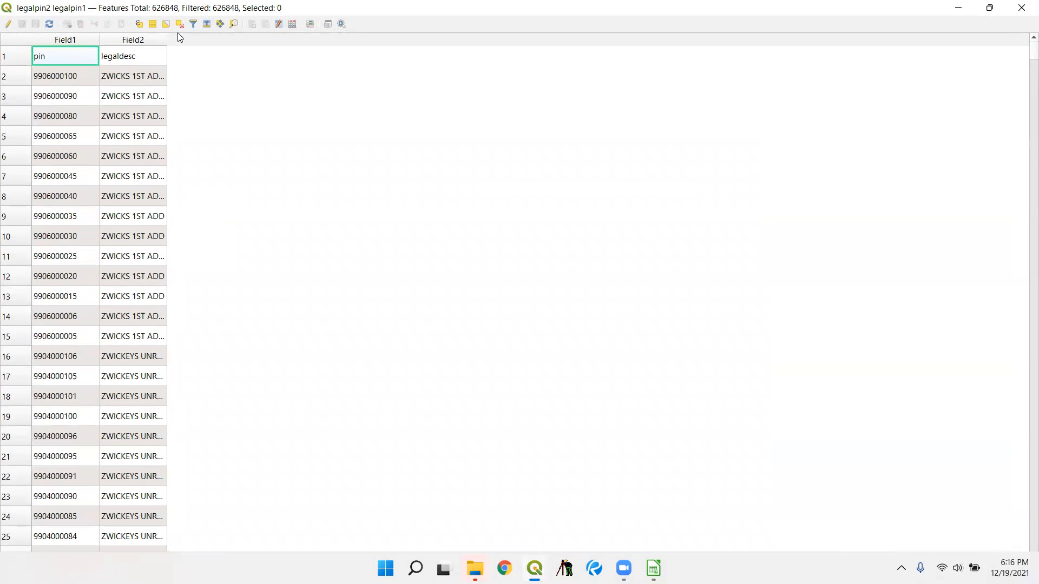
pyautogui.moveTo(167, 38); pyautogui.dragTo(789, 90)
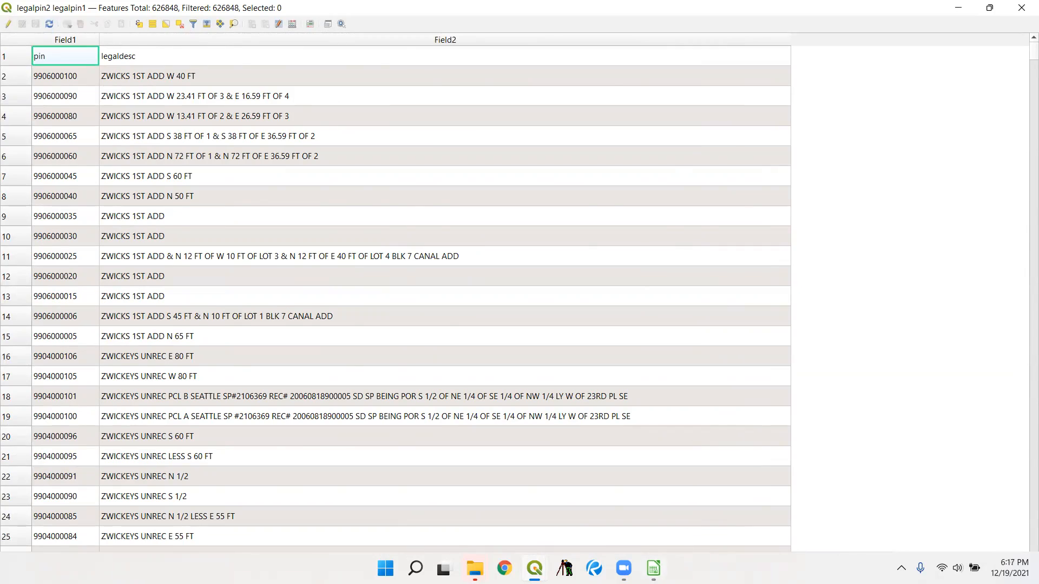
# - Switch to LibreOffice Calc to close legalpin2NOSPACE.ods, and close the legalpin2 attribute table in QGIS
pyautogui.click(653, 568)
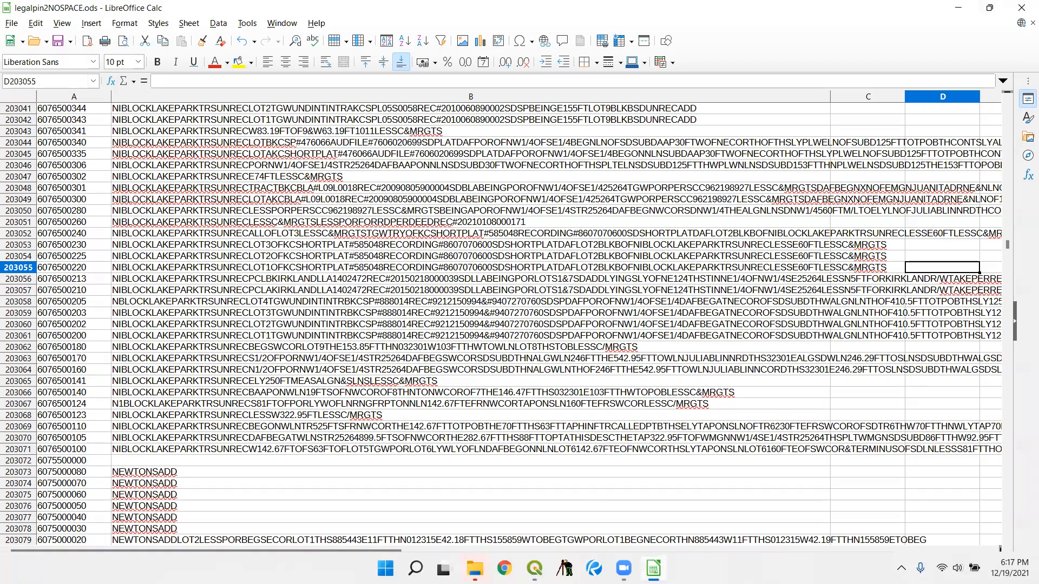
pyautogui.click(1021, 8)
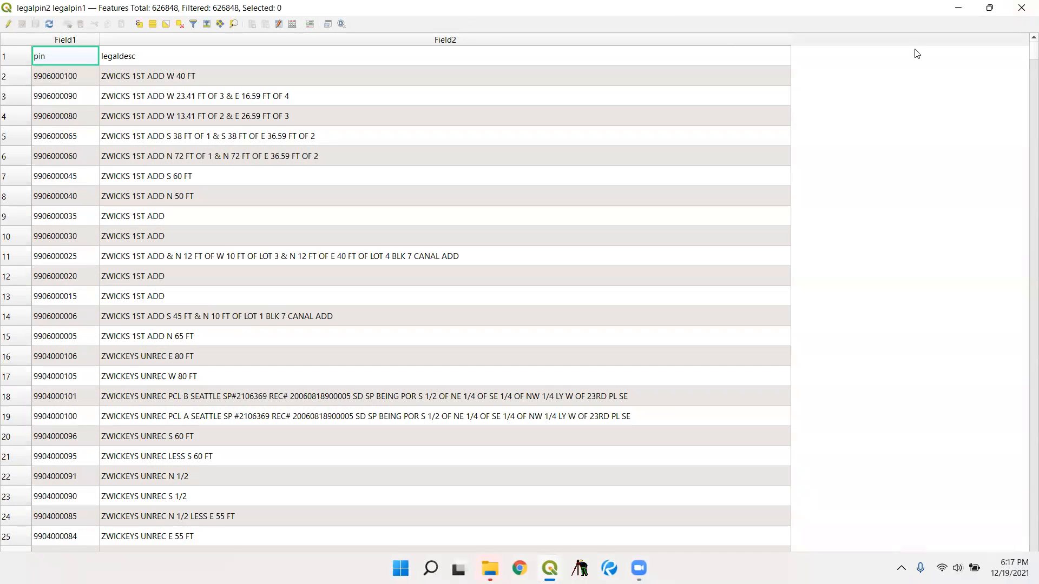
pyautogui.click(1022, 7)
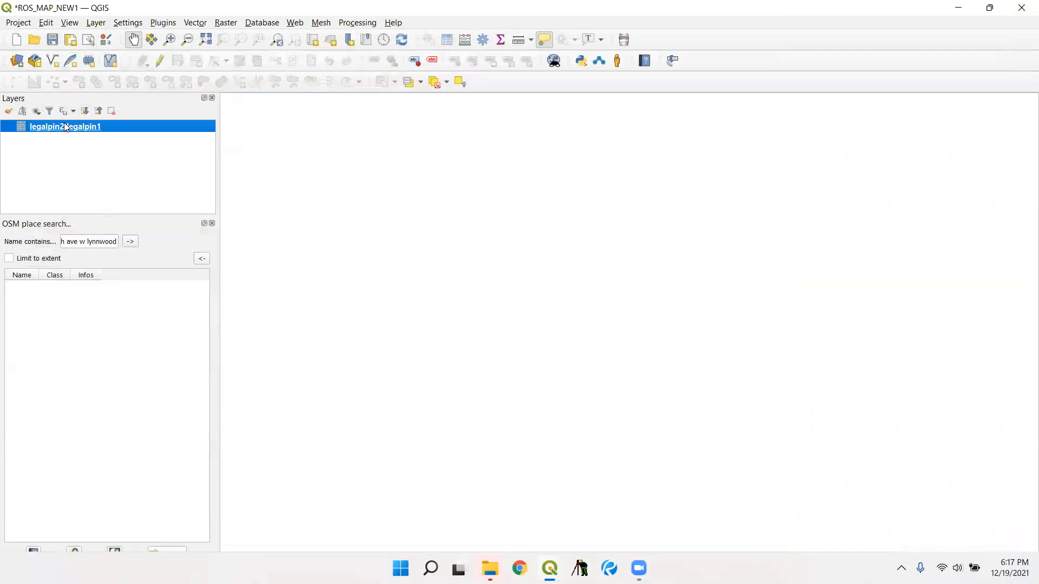
# - Add legalpin2NOSPACE.ods from the KC ROS PIN NEW folder to the project as a vector layer
pyautogui.click(93, 23)
pyautogui.moveTo(192, 72)
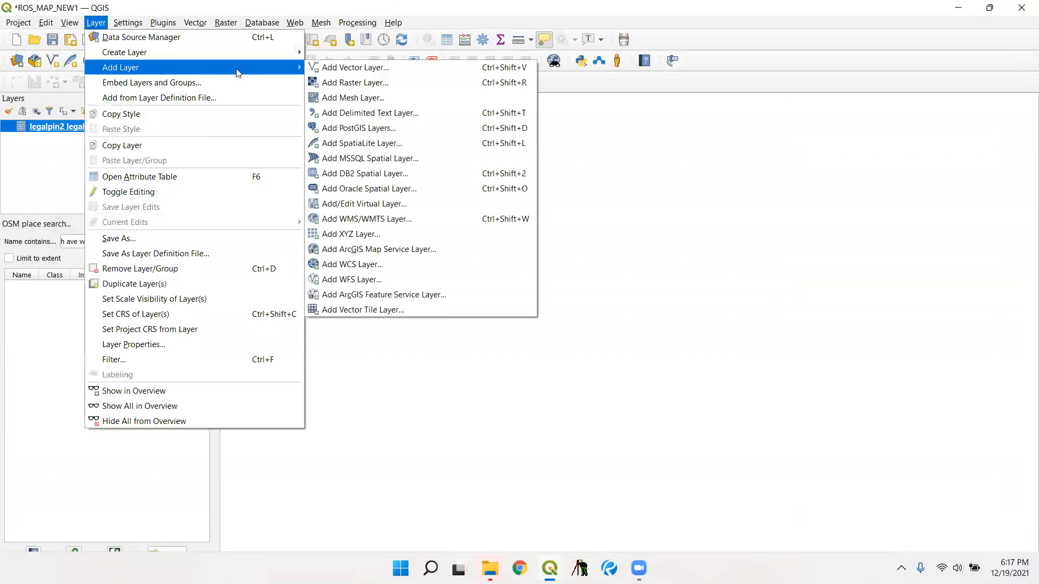
pyautogui.click(383, 69)
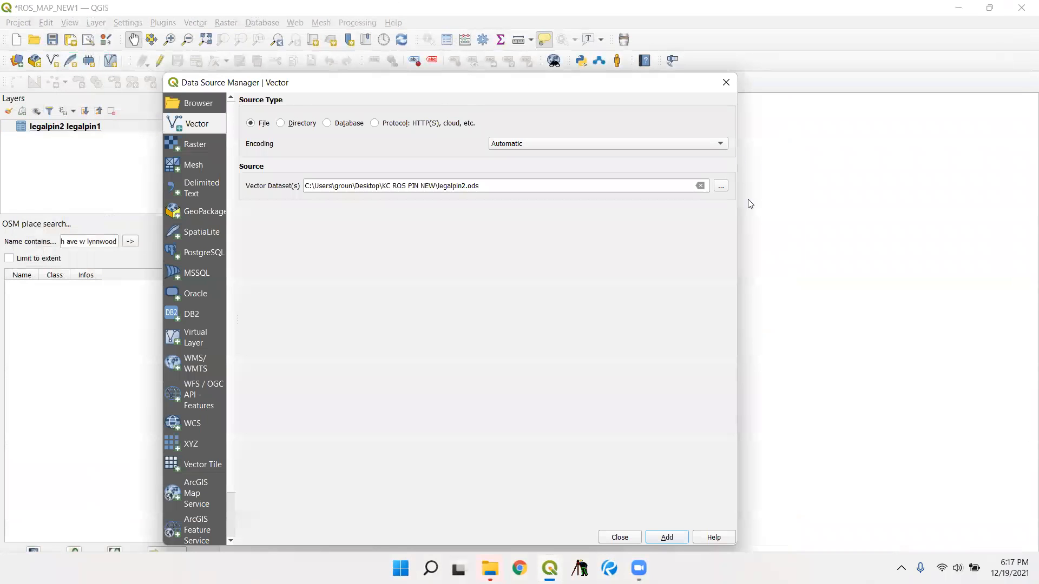
pyautogui.click(720, 186)
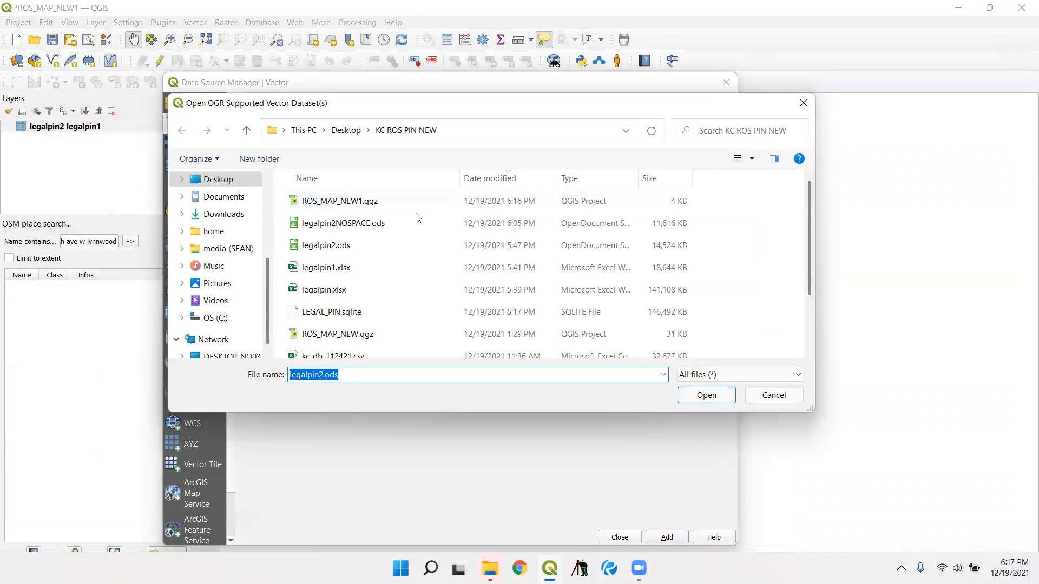
pyautogui.click(401, 222)
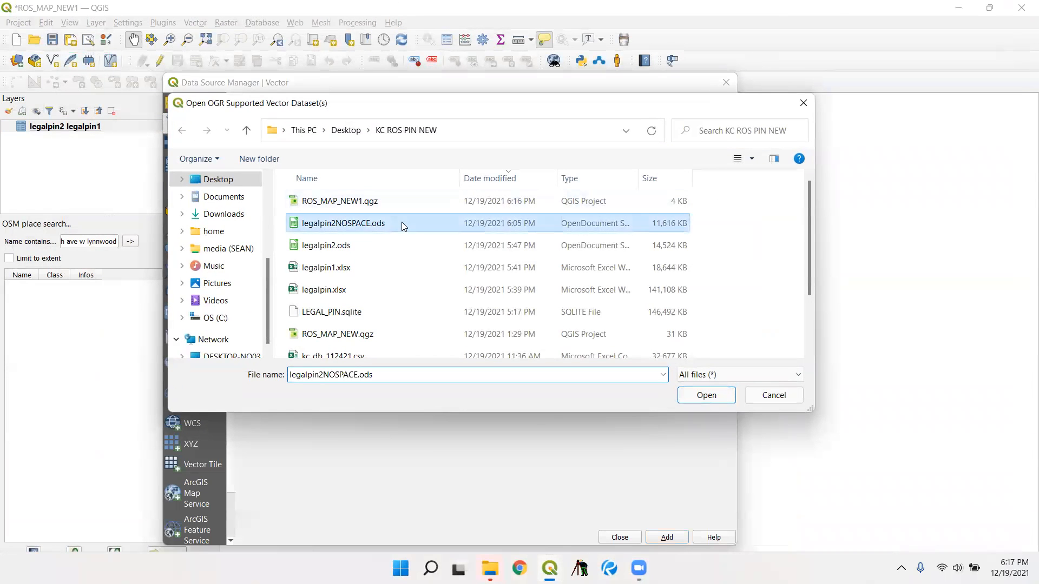
pyautogui.click(706, 395)
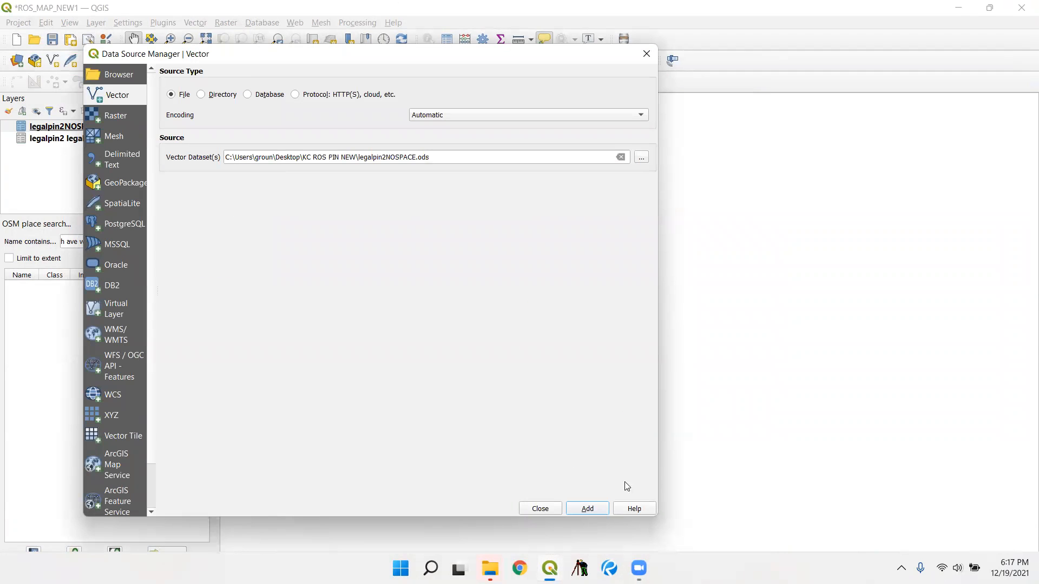
pyautogui.click(540, 509)
# - Remove the legalpin2 legalpin1 layer from the project
pyautogui.rightClick(100, 142)
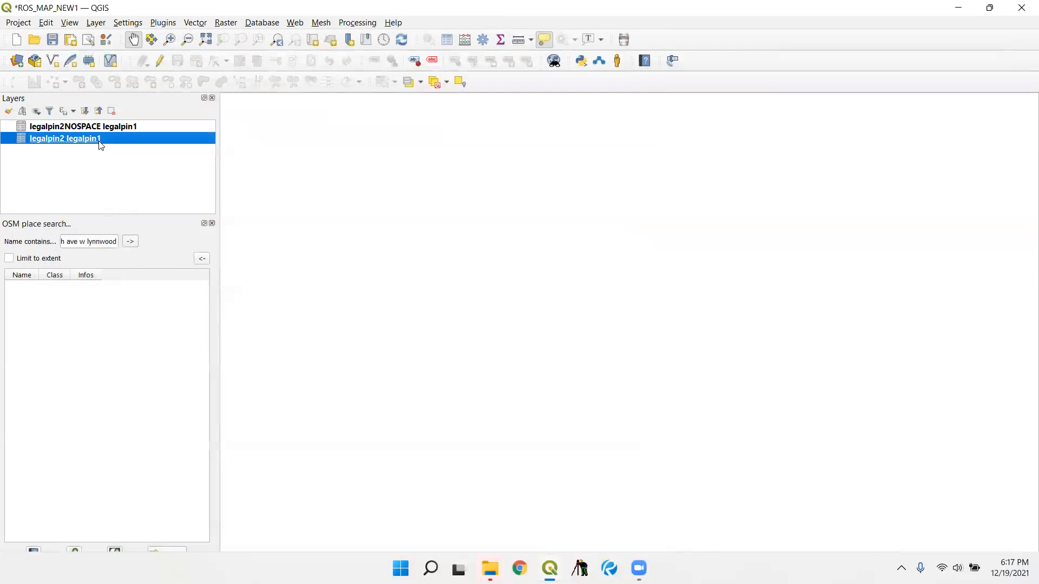
pyautogui.click(134, 211)
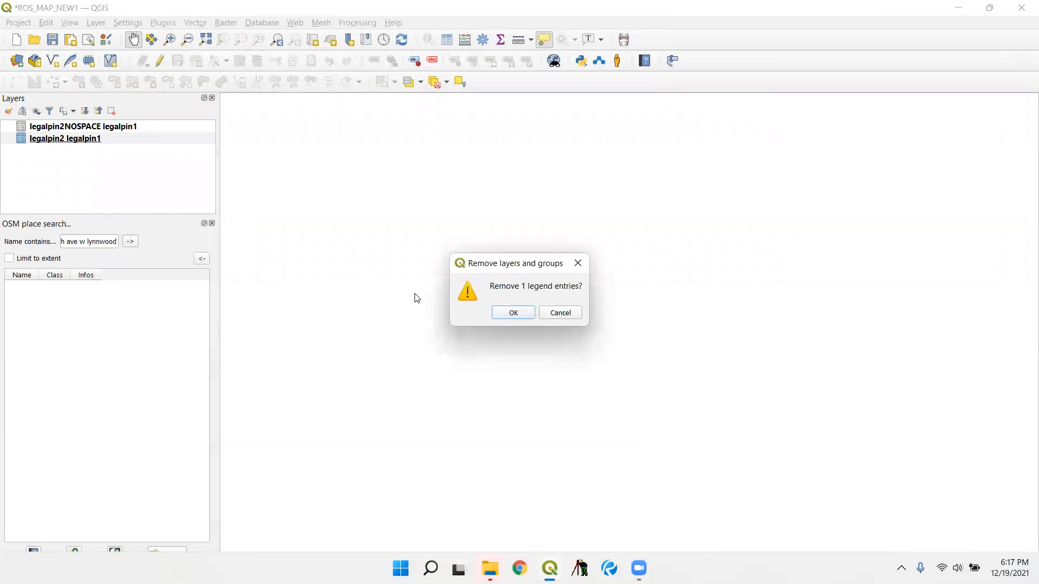
pyautogui.click(494, 311)
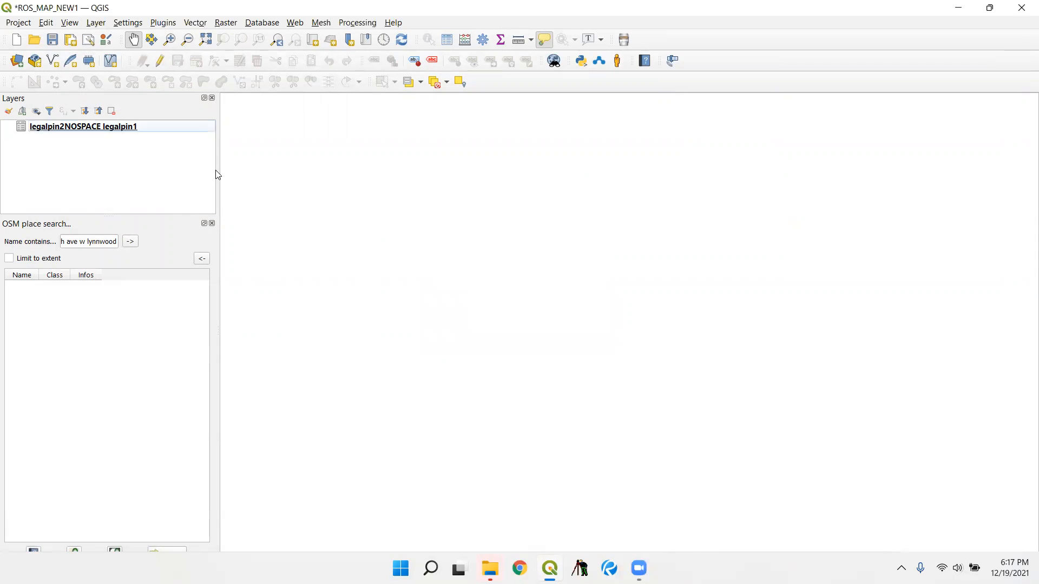
# - Open the legalpin2NOSPACE layer's attribute table and widen Field2 to show the full legal descriptions
pyautogui.rightClick(140, 133)
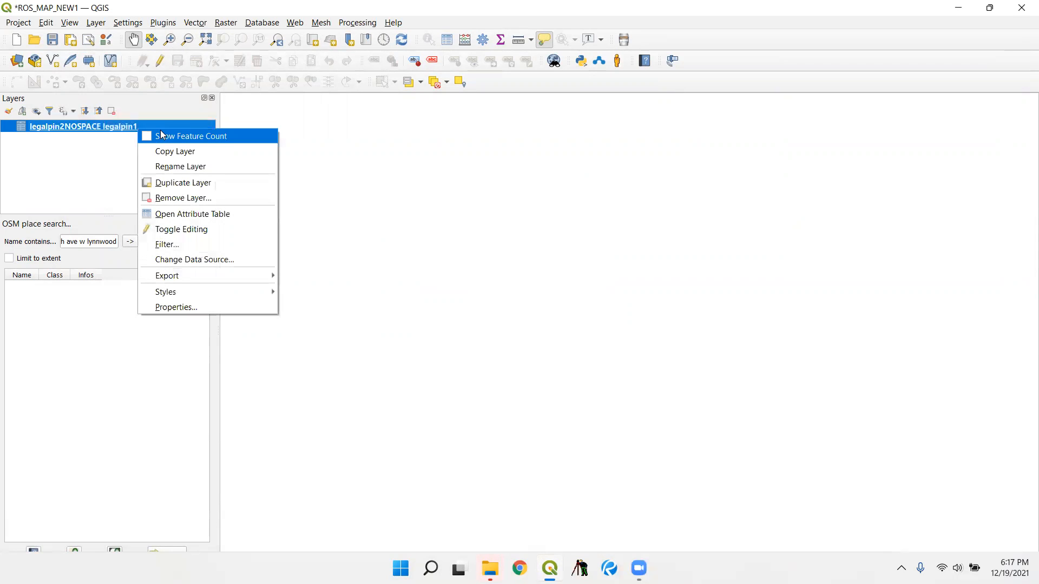
pyautogui.click(245, 212)
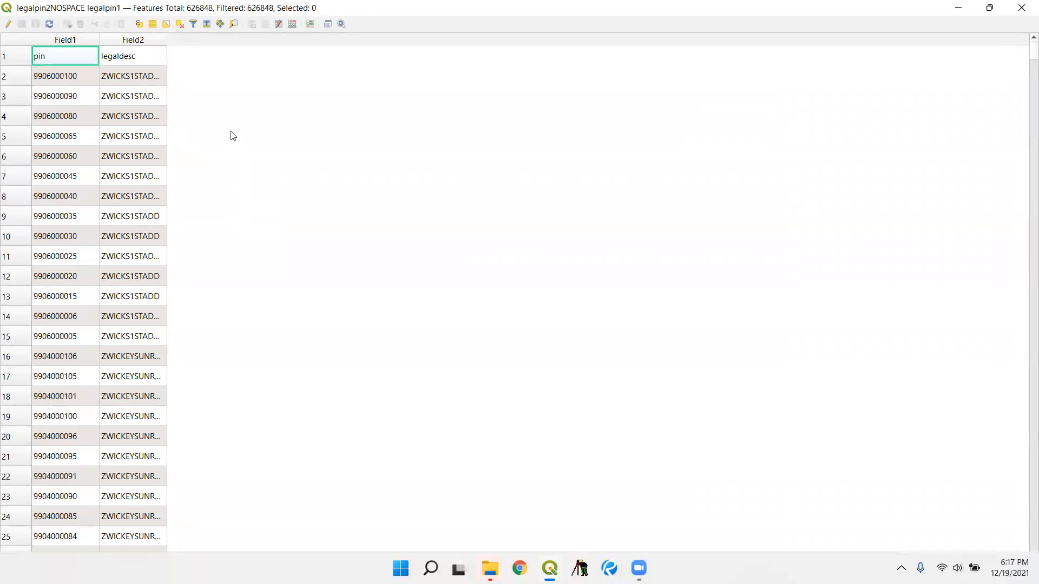
pyautogui.moveTo(166, 39); pyautogui.dragTo(732, 101)
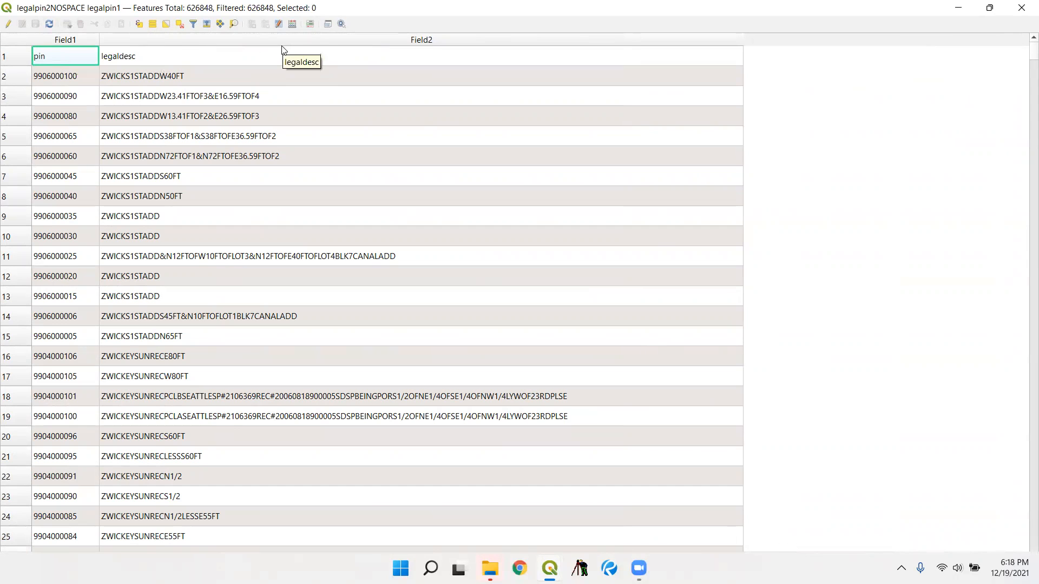
# - Enable editing on the legalpin2NOSPACE table and delete the first row containing the pin and legaldesc headings
pyautogui.click(7, 24)
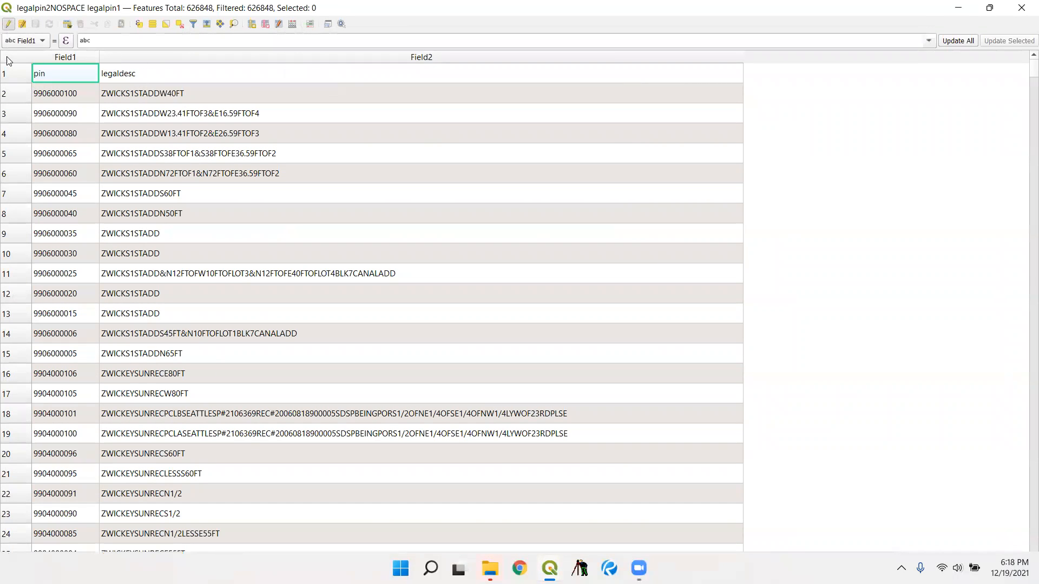
pyautogui.click(12, 76)
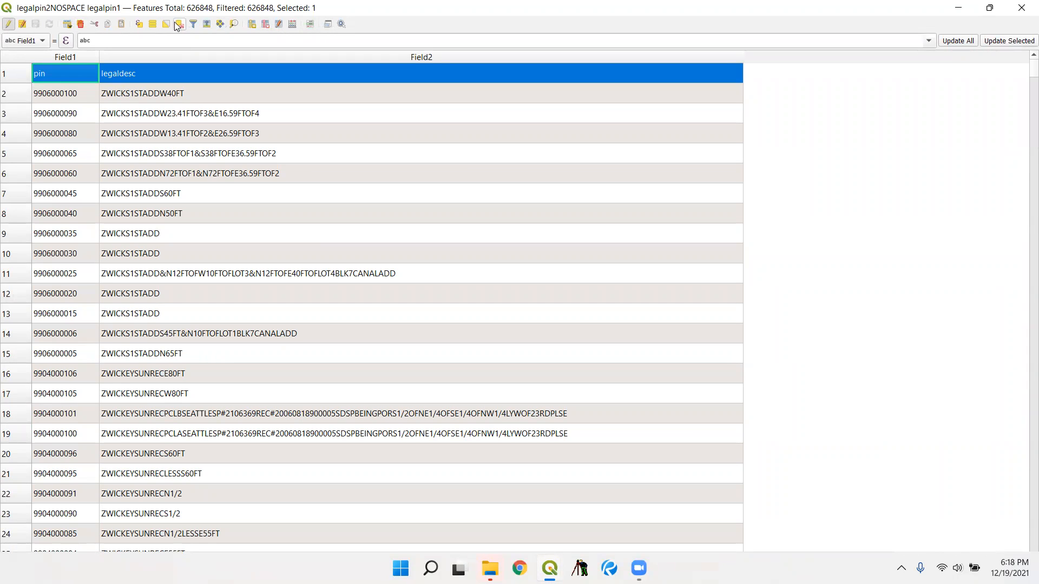
pyautogui.click(80, 24)
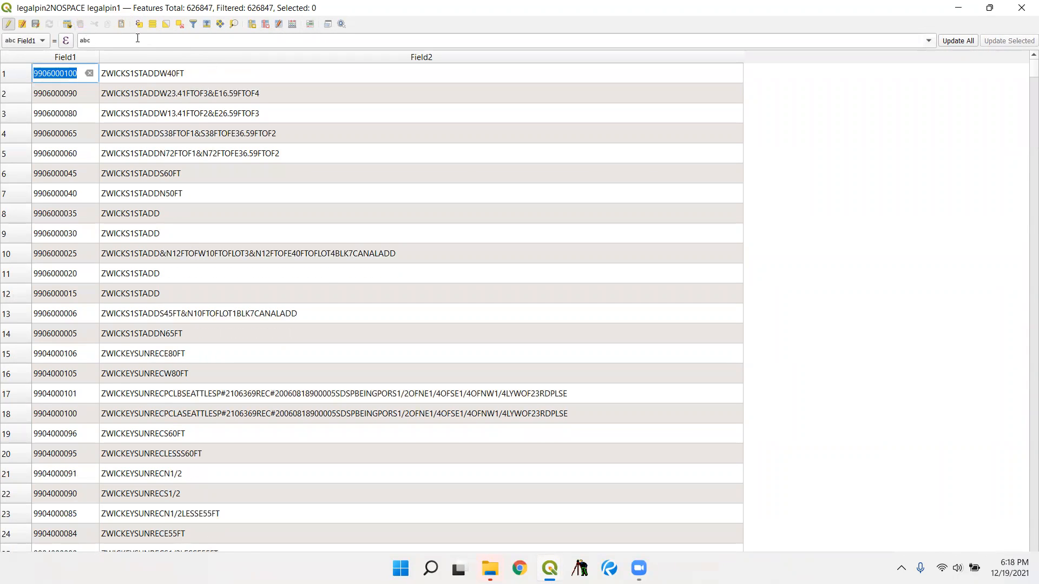
# - Add a text (string) field named RN1 with a length of 20
pyautogui.click(265, 22)
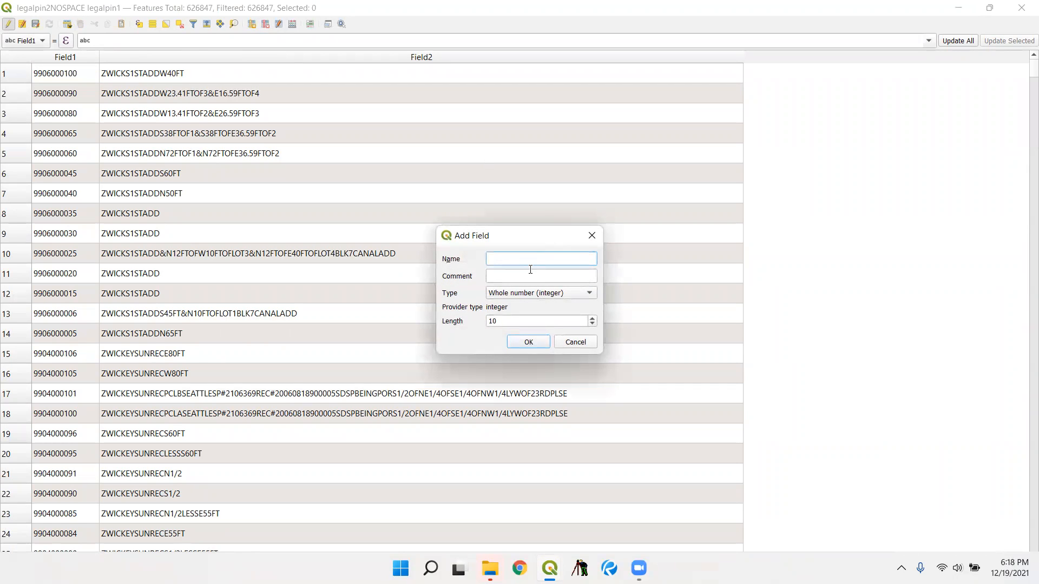
pyautogui.write('RN1')
pyautogui.click(539, 293)
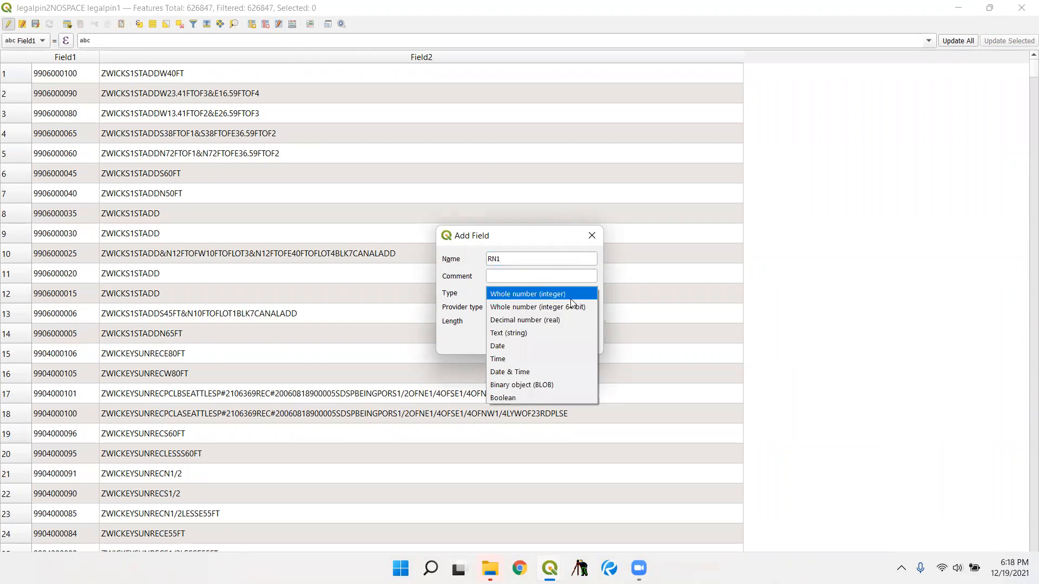
pyautogui.click(522, 331)
pyautogui.press('Tab')
pyautogui.write('20')
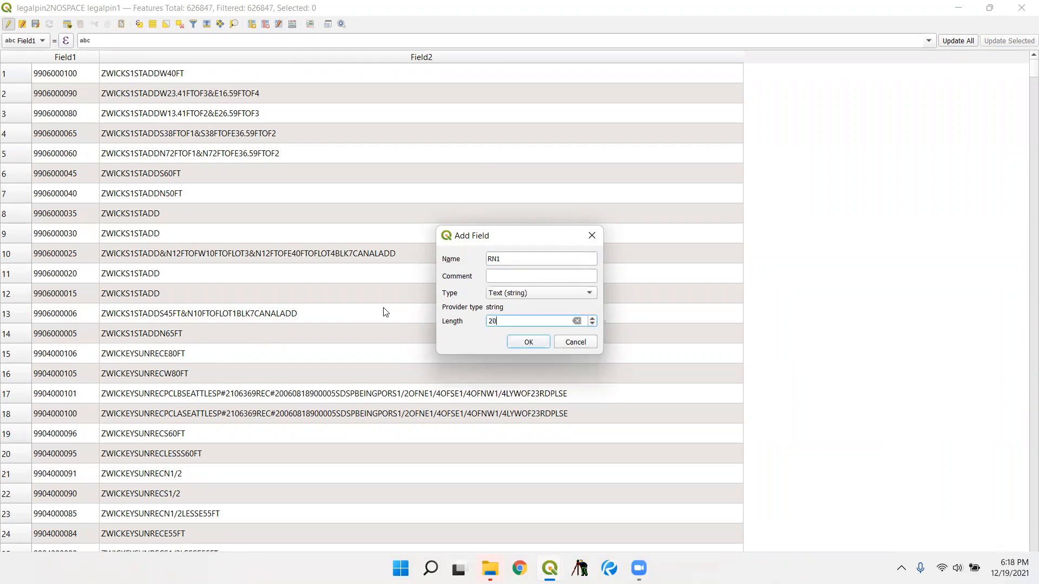
pyautogui.click(529, 338)
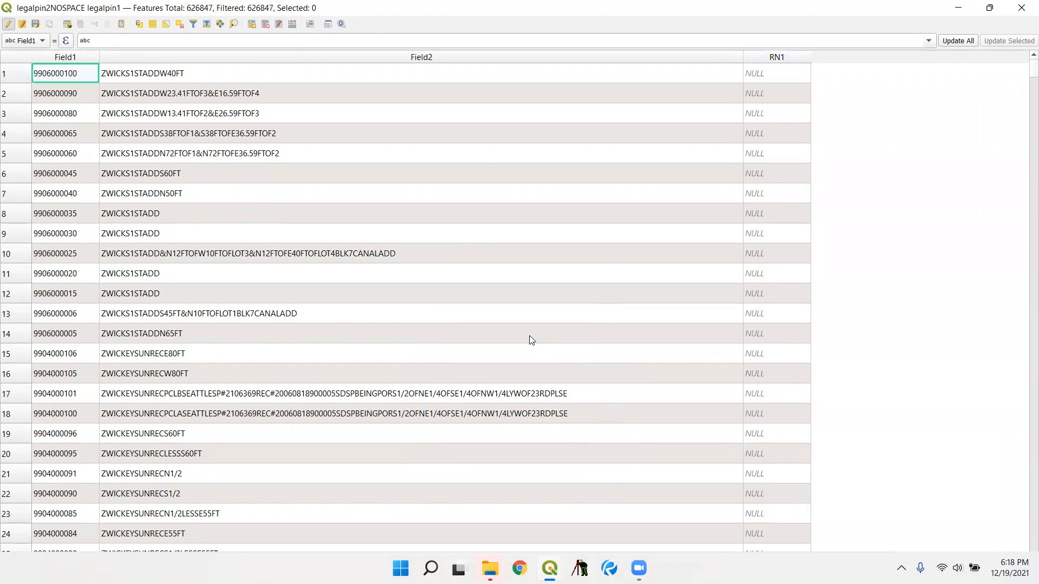
# - Choose RN1 as the field to update and build its expression regexp_substr("Field2",'REC#(\\d*)') from the recent regexp_substr expression, removing the space before #
pyautogui.click(24, 46)
pyautogui.click(33, 65)
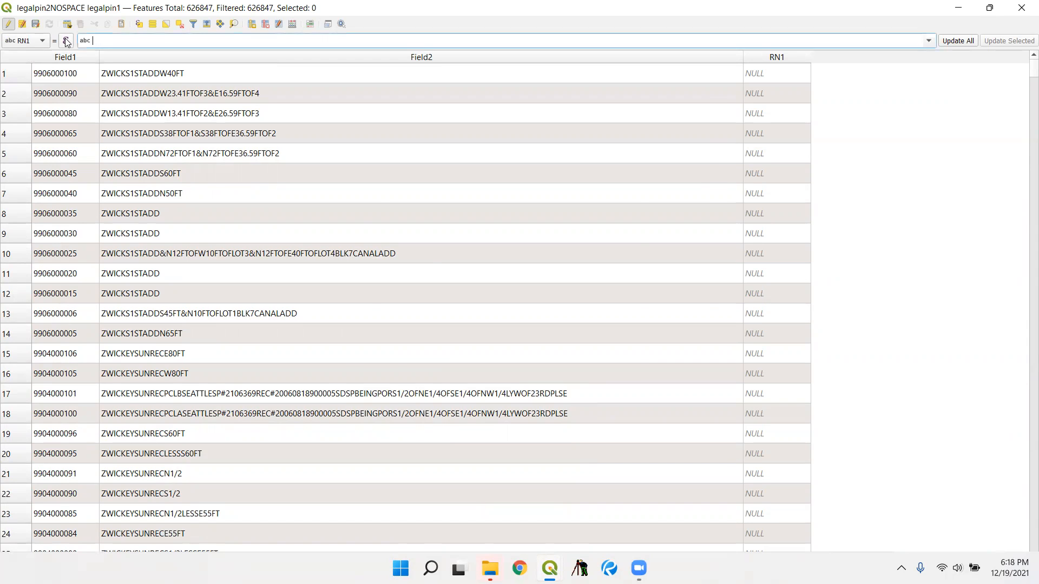
pyautogui.click(66, 41)
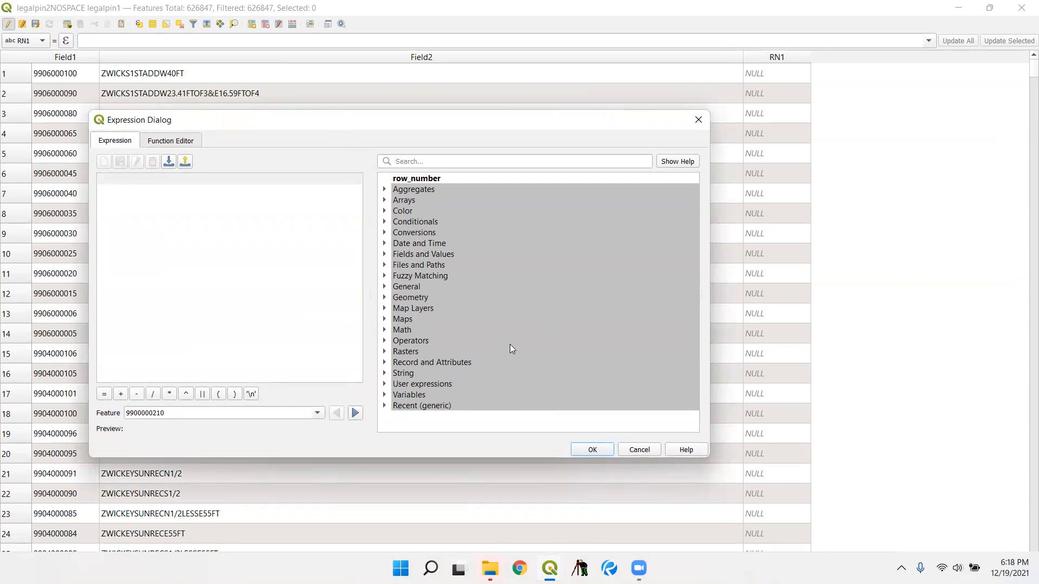
pyautogui.doubleClick(423, 405)
pyautogui.scroll(-3, 487, 373)
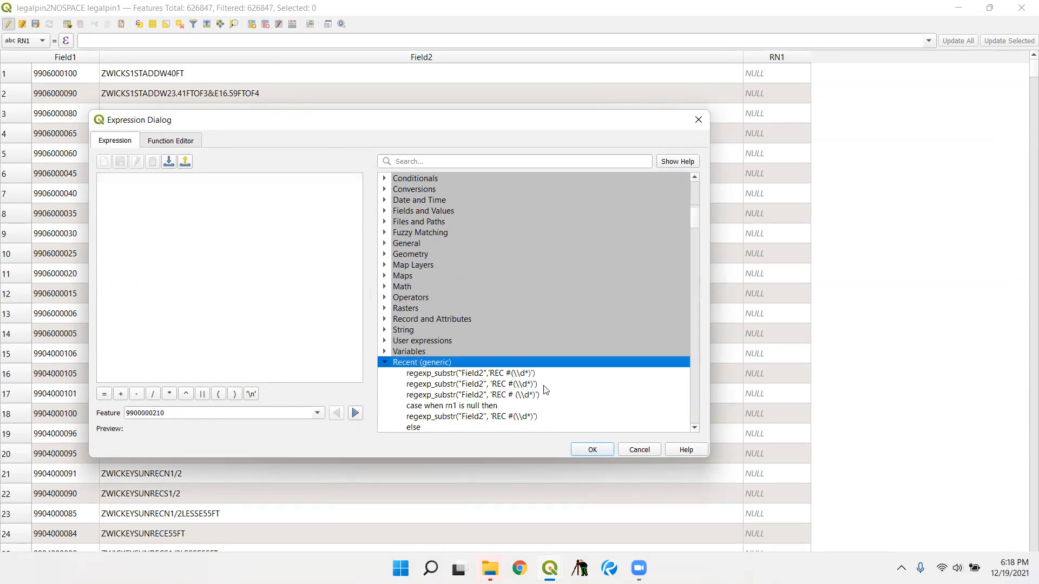
pyautogui.doubleClick(492, 331)
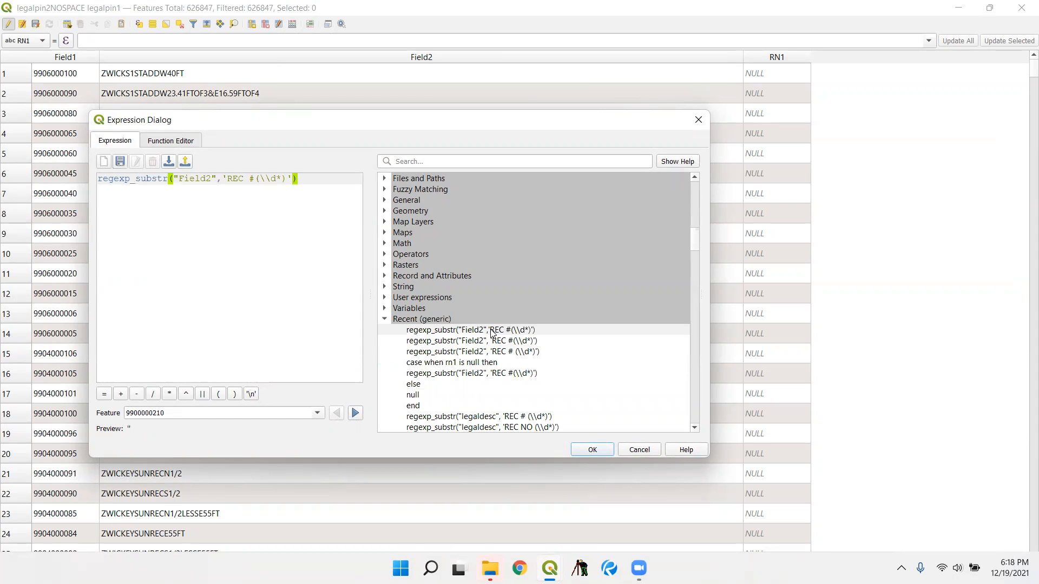
pyautogui.click(250, 180)
# - Preview the expression on individual features until reaching a parcel whose legal description contains a REC# number
pyautogui.click(356, 413)
pyautogui.click(356, 413)
pyautogui.click(317, 413)
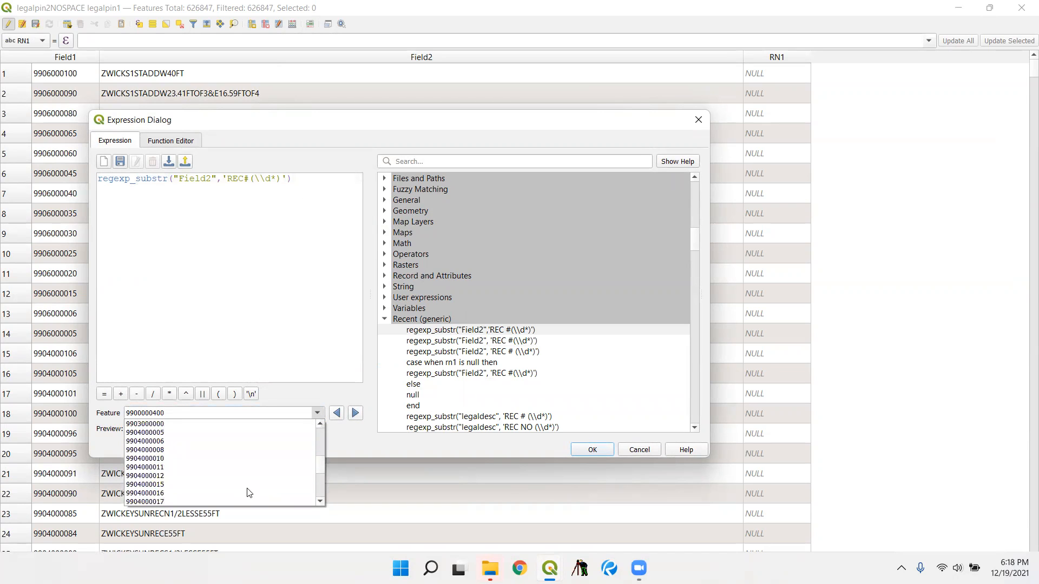
pyautogui.click(249, 494)
pyautogui.click(350, 419)
pyautogui.click(350, 420)
pyautogui.click(351, 419)
pyautogui.click(350, 420)
pyautogui.click(350, 419)
pyautogui.click(350, 419)
pyautogui.click(350, 420)
pyautogui.click(351, 420)
pyautogui.click(352, 420)
pyautogui.click(350, 420)
pyautogui.click(323, 414)
pyautogui.click(334, 415)
pyautogui.click(334, 415)
pyautogui.click(334, 416)
pyautogui.click(355, 414)
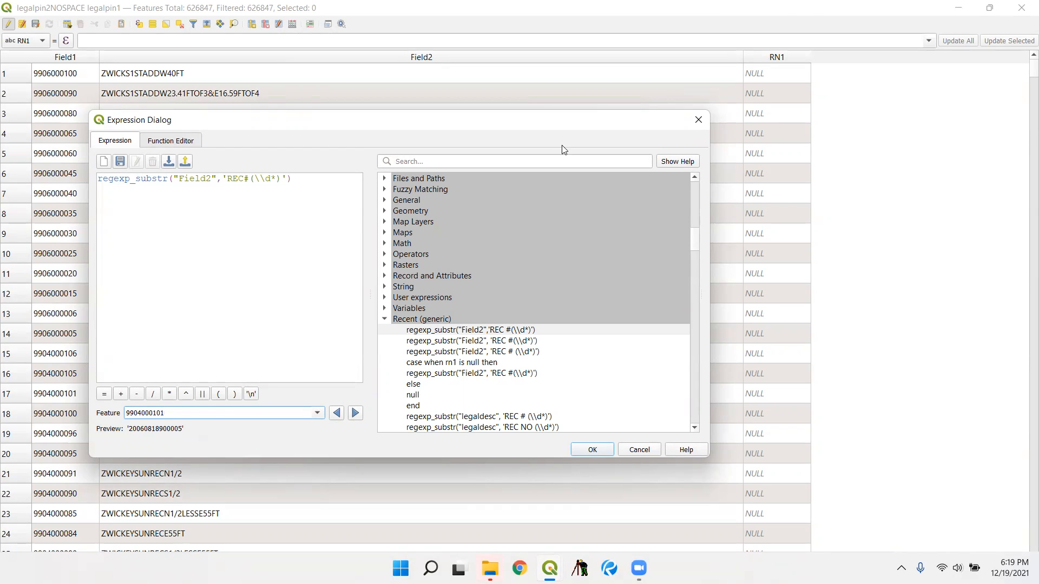
# - Accept the REC# expression and apply it to RN1 for all rows
pyautogui.click(250, 178)
pyautogui.click(594, 449)
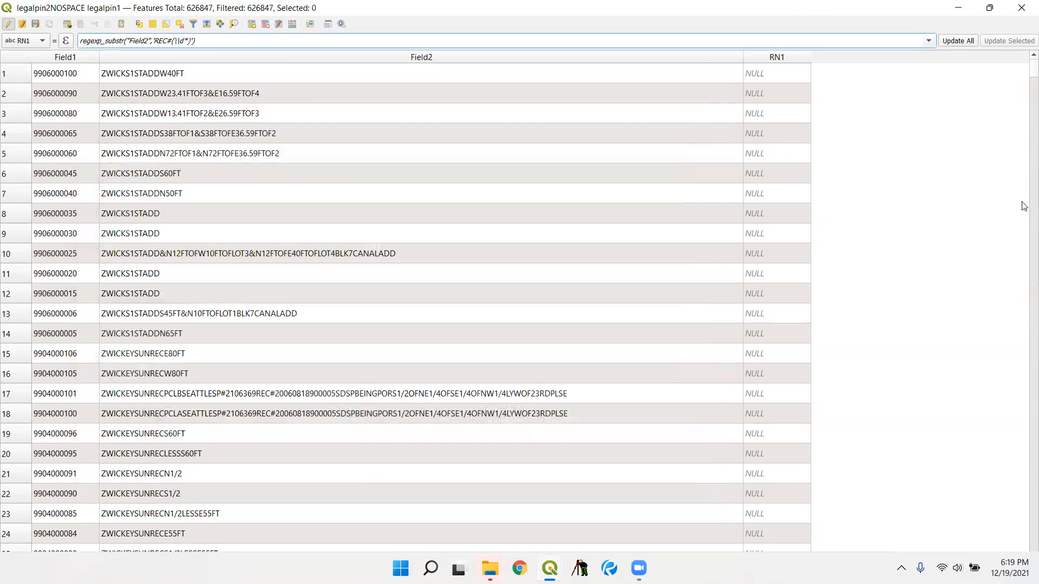
pyautogui.click(962, 45)
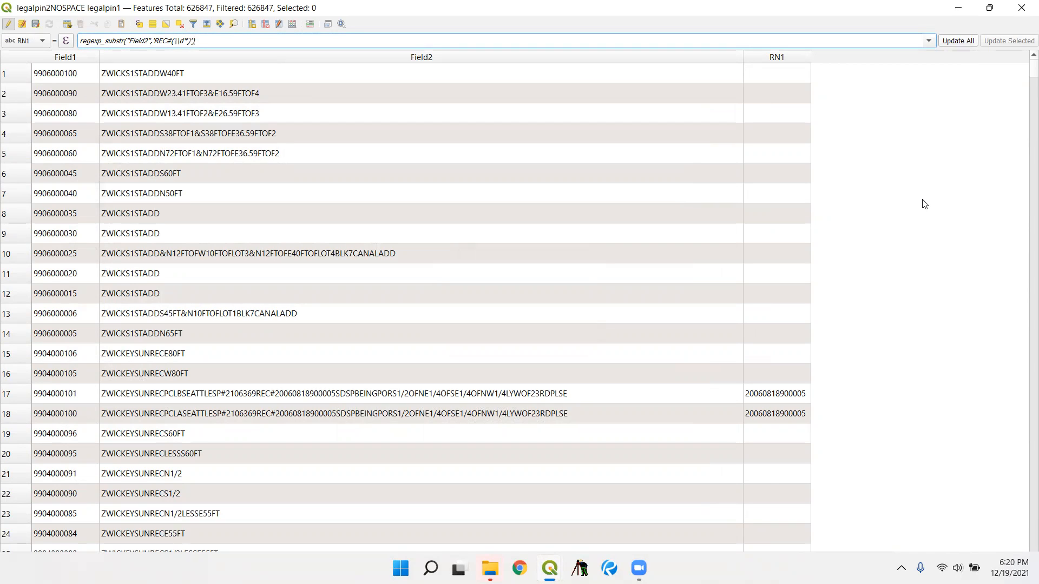
# - Examine the RN1 values down the table against the legal descriptions in Field2, including the blank RN1 cells
pyautogui.scroll(-1, 912, 176)
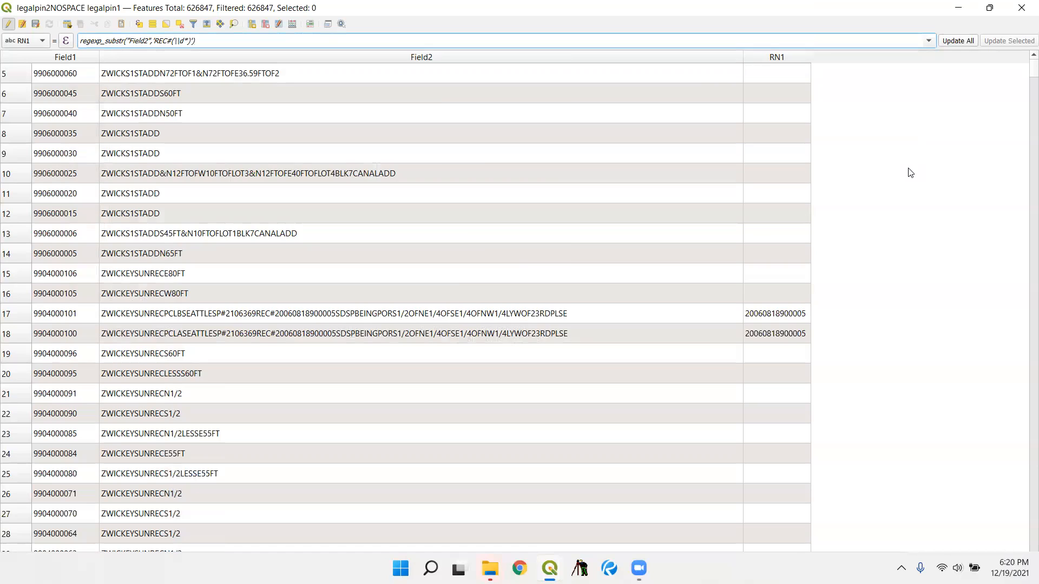
pyautogui.scroll(-1, 910, 173)
pyautogui.scroll(-1, 877, 287)
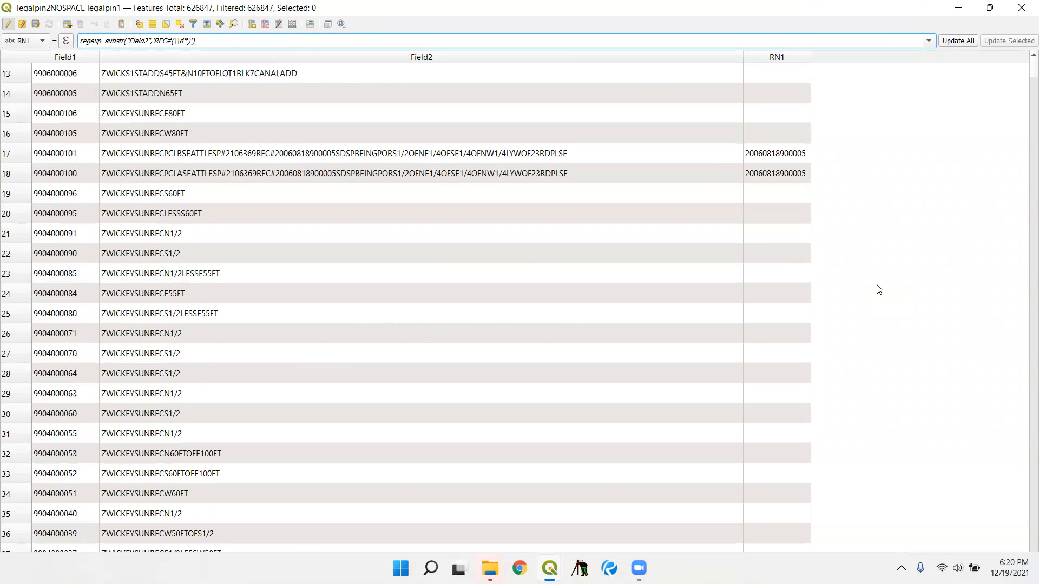
pyautogui.scroll(-3, 878, 289)
pyautogui.scroll(-1, 876, 295)
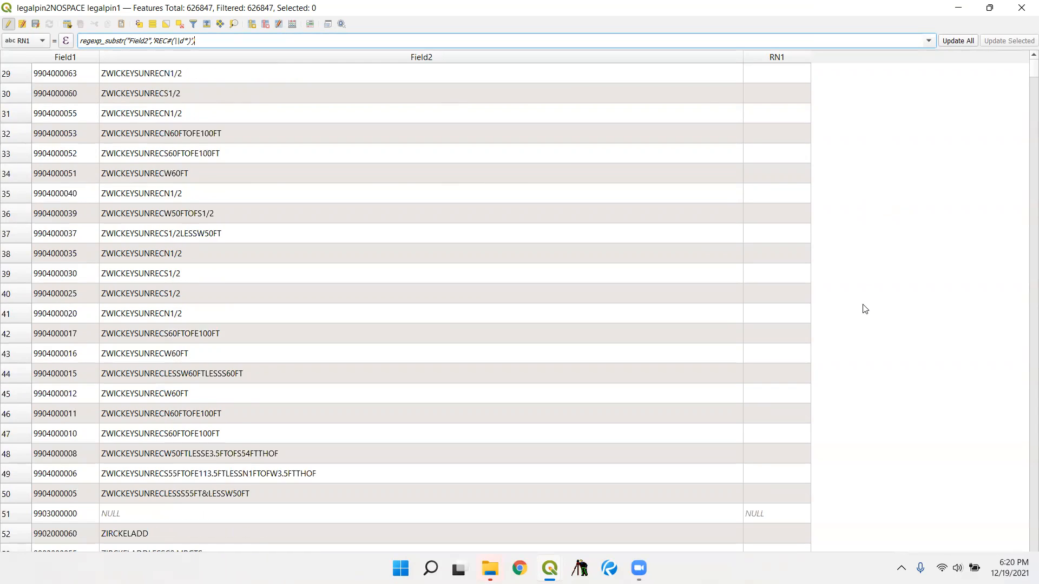
pyautogui.scroll(-1, 862, 312)
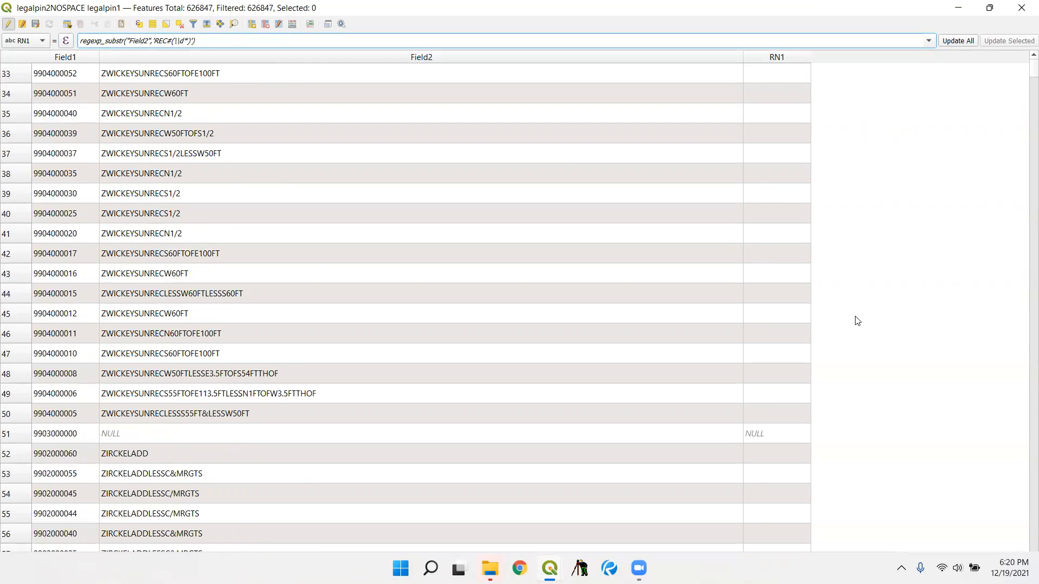
pyautogui.scroll(-3, 857, 321)
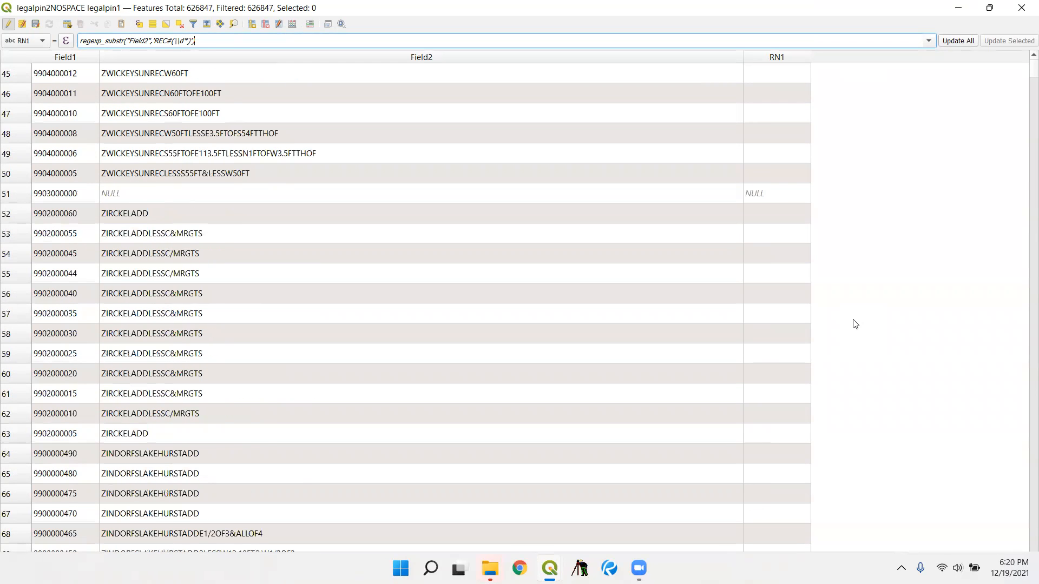
pyautogui.scroll(-3, 855, 324)
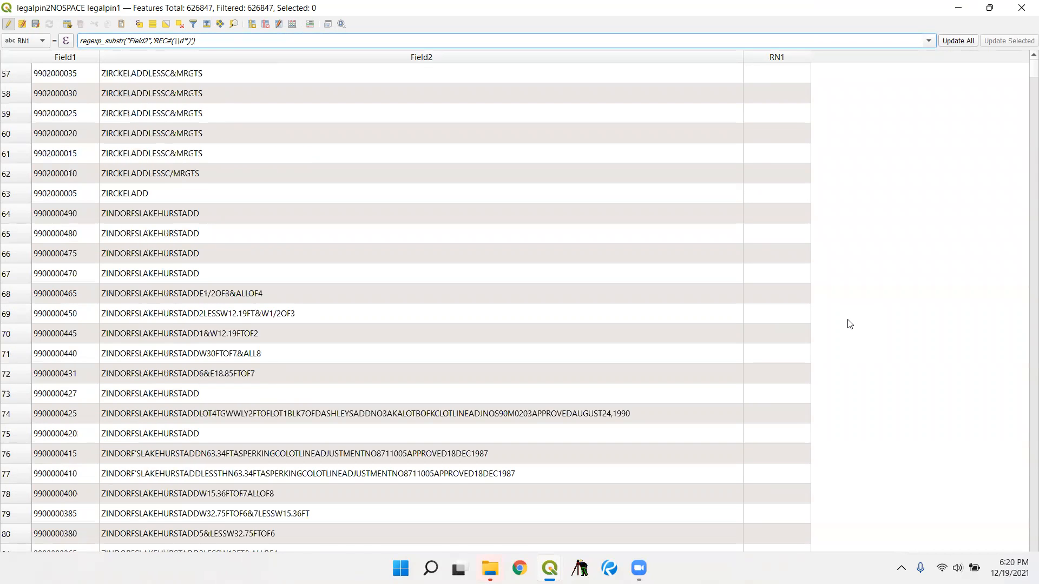
pyautogui.scroll(-3, 871, 304)
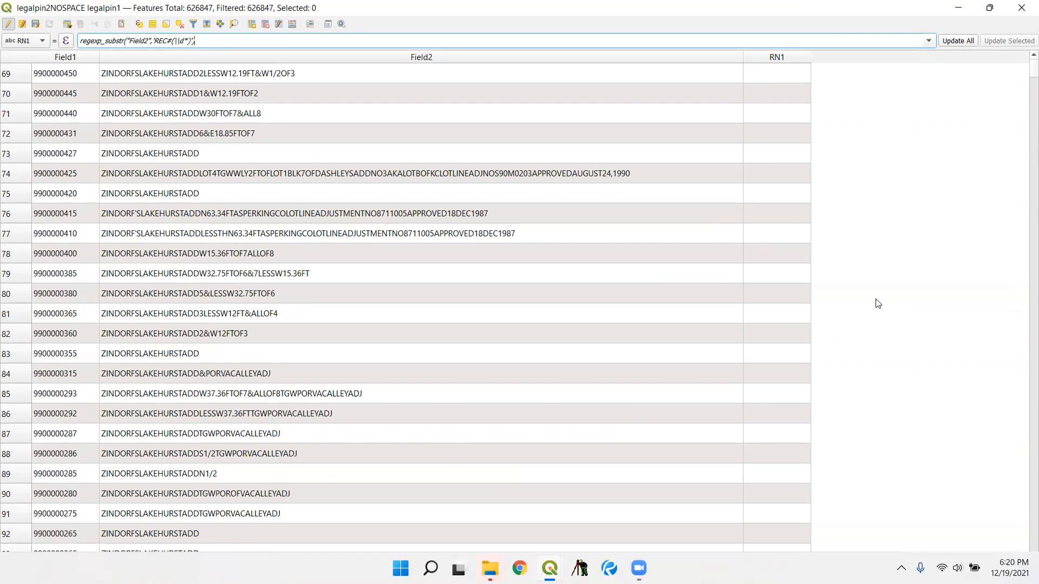
pyautogui.scroll(-2, 870, 317)
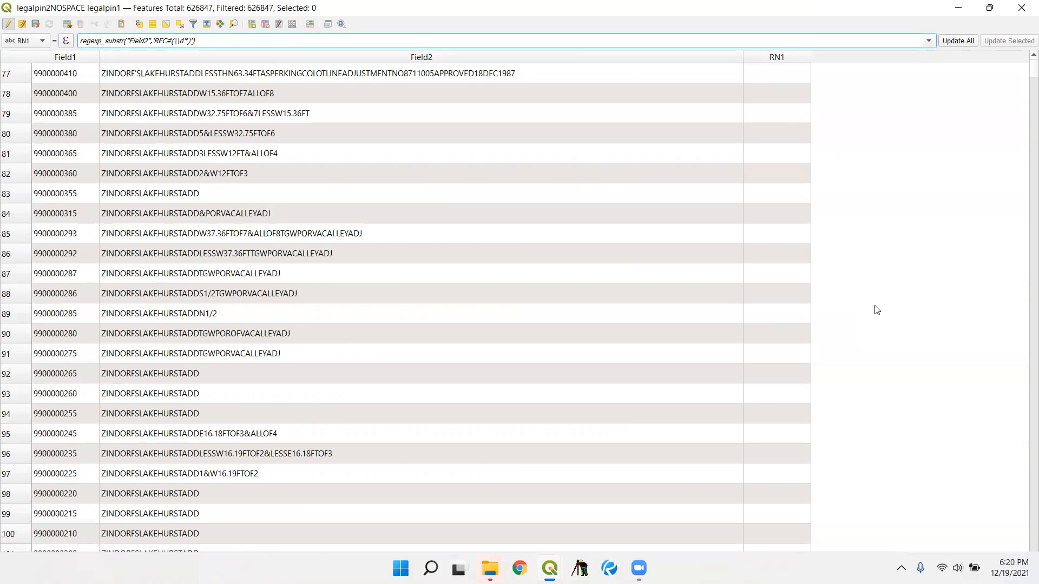
pyautogui.scroll(-3, 873, 318)
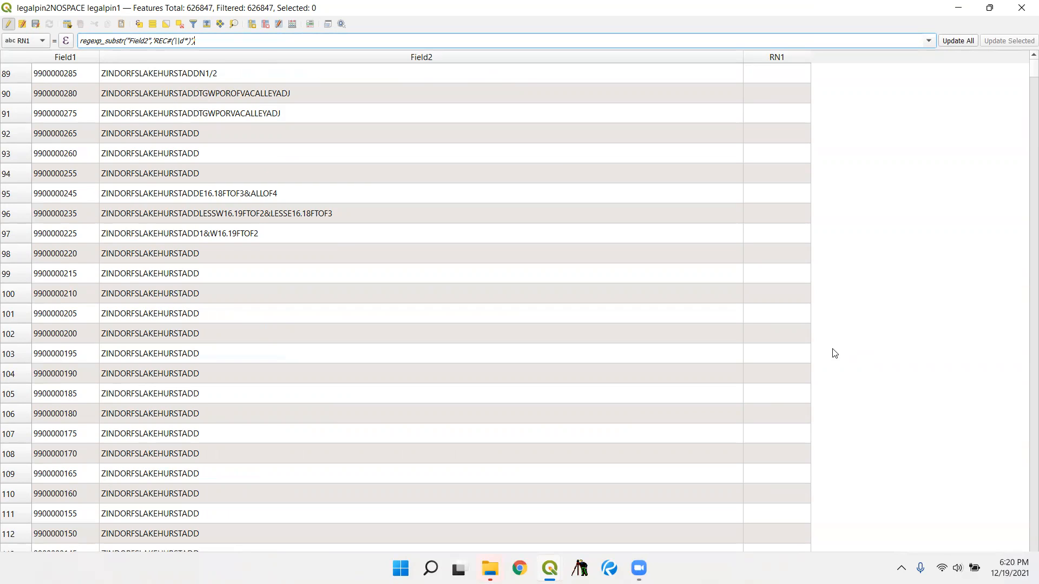
pyautogui.scroll(-7, 803, 373)
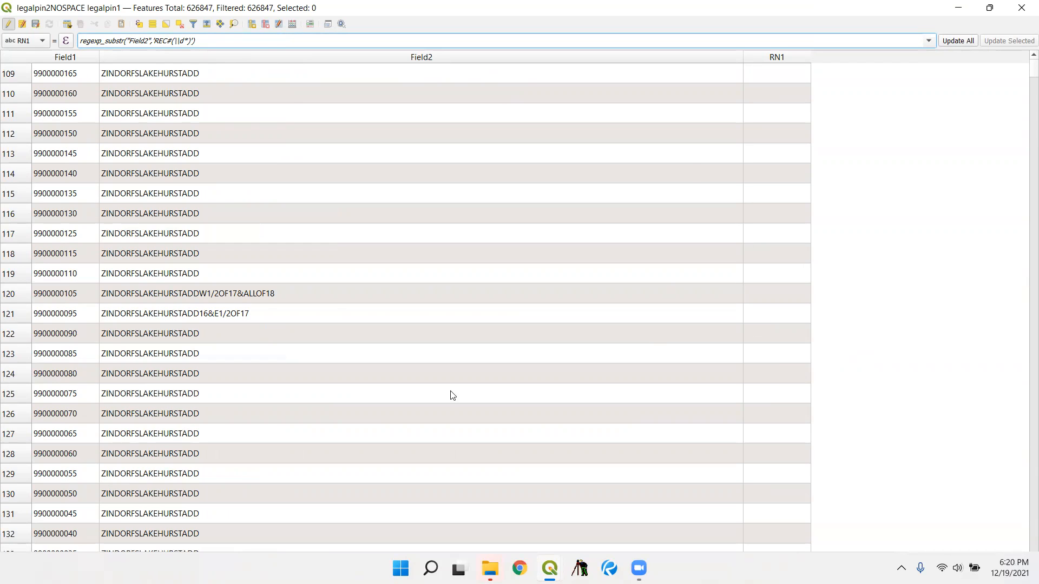
pyautogui.scroll(-5, 471, 379)
pyautogui.scroll(-1, 482, 382)
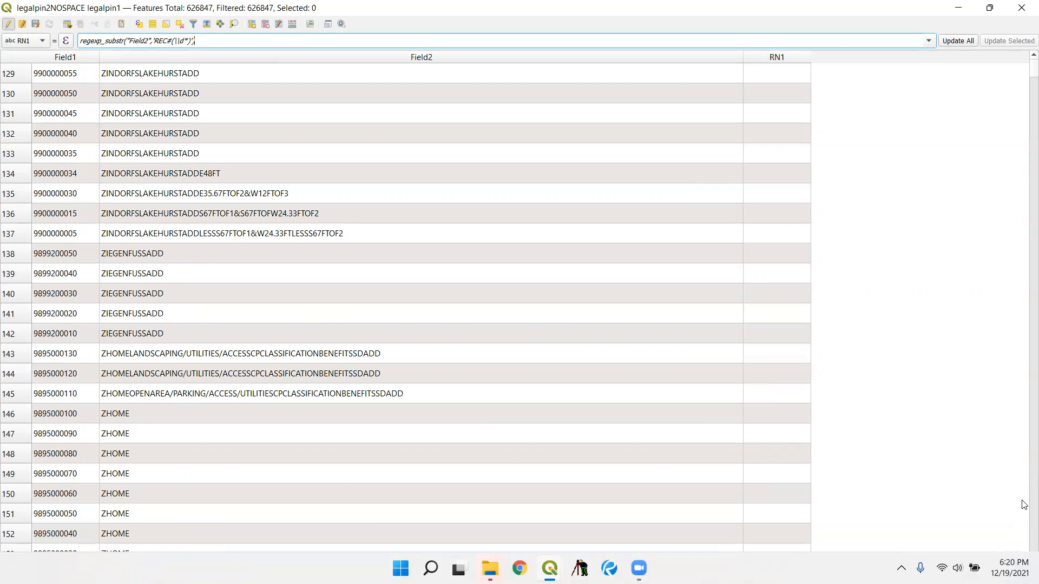
pyautogui.scroll(-8, 1022, 502)
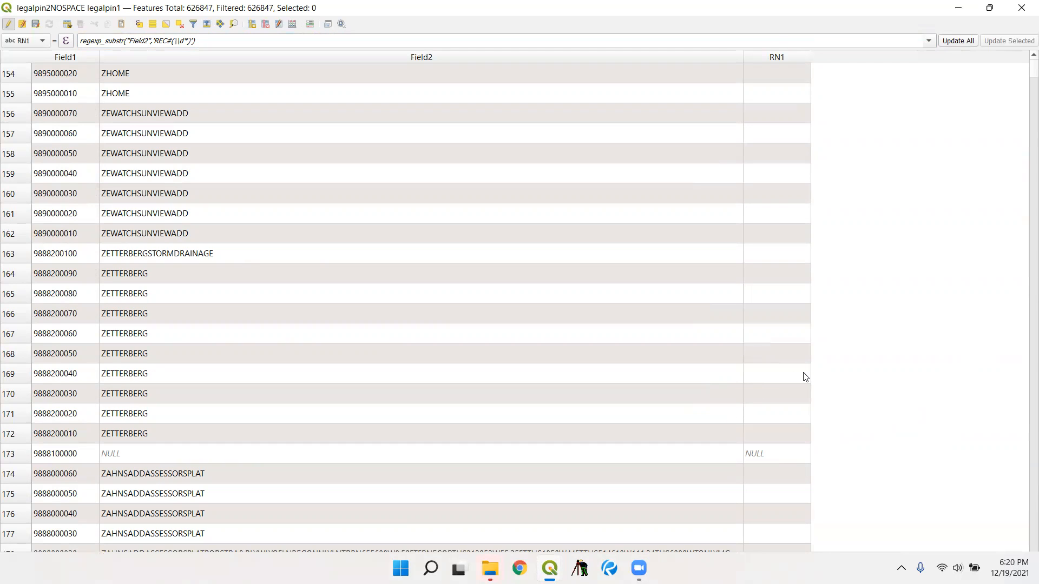
pyautogui.doubleClick(774, 370)
pyautogui.click(835, 354)
# - Reopen the RN1 expression for editing and start a CASE WHEN line above the regexp_substr formula
pyautogui.click(65, 41)
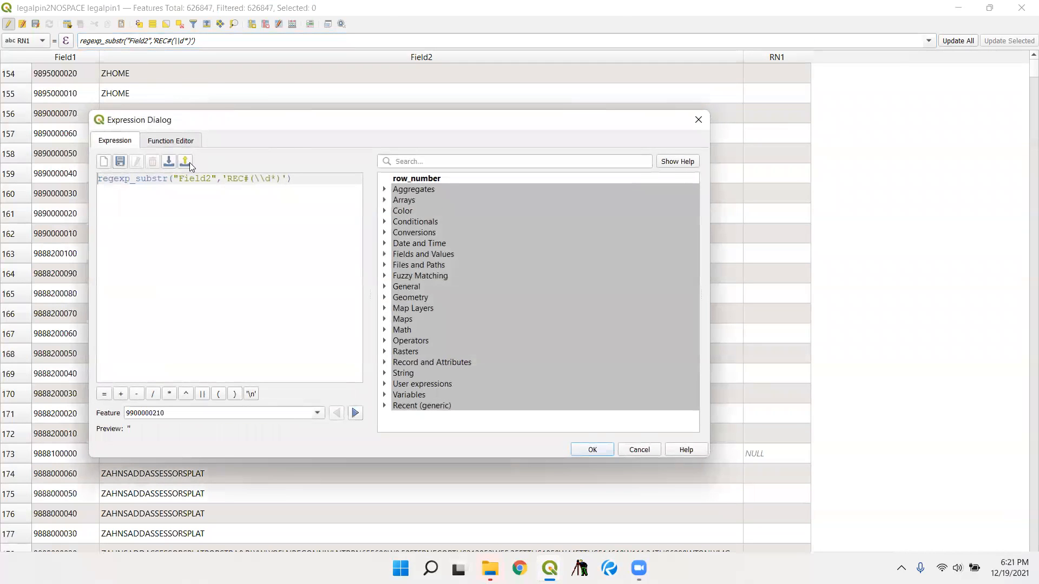
pyautogui.press('Return')
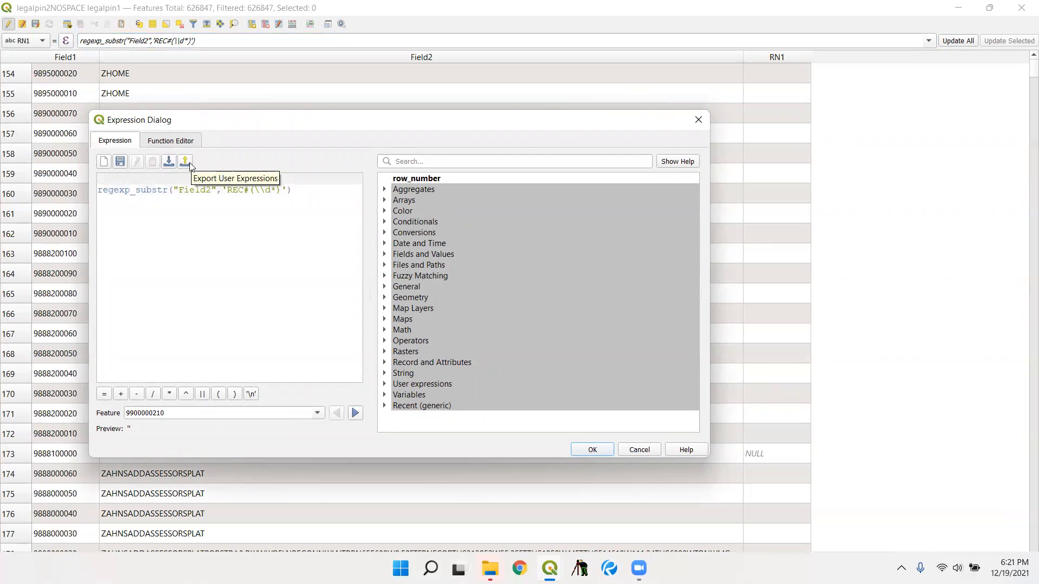
pyautogui.write('CASE WHEHN')
pyautogui.press('BackSpace')
pyautogui.press('BackSpace')
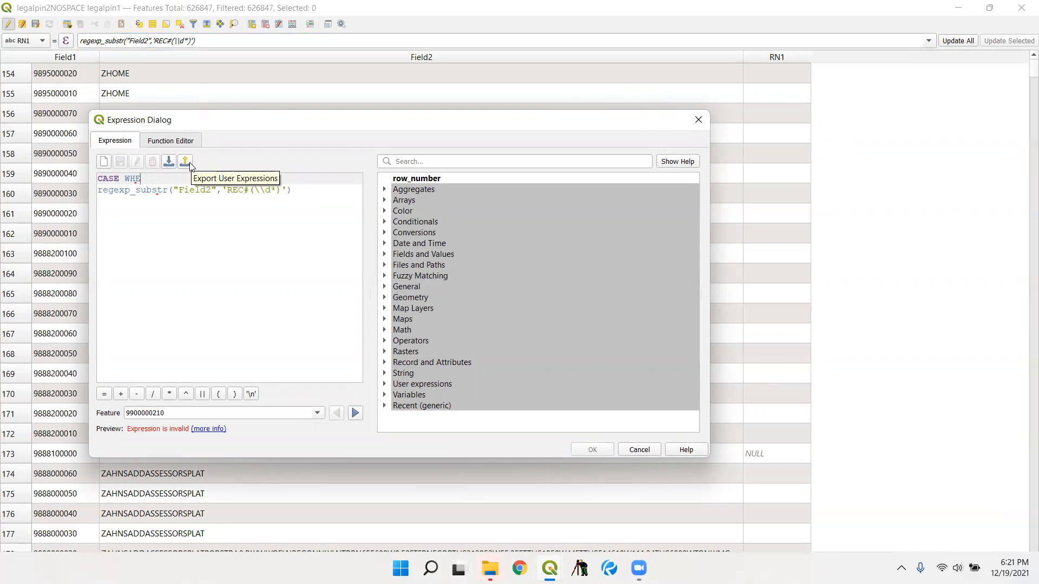
# - Complete the CASE WHEN line so its condition reads "Field2" is '' then
pyautogui.write('N ')
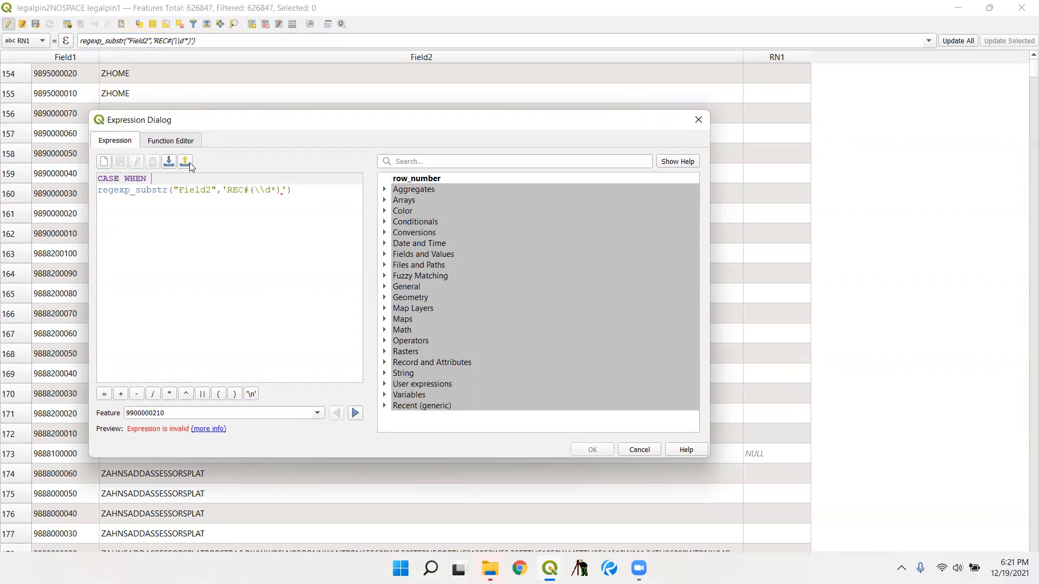
pyautogui.write('"FIELD')
pyautogui.write(' i')
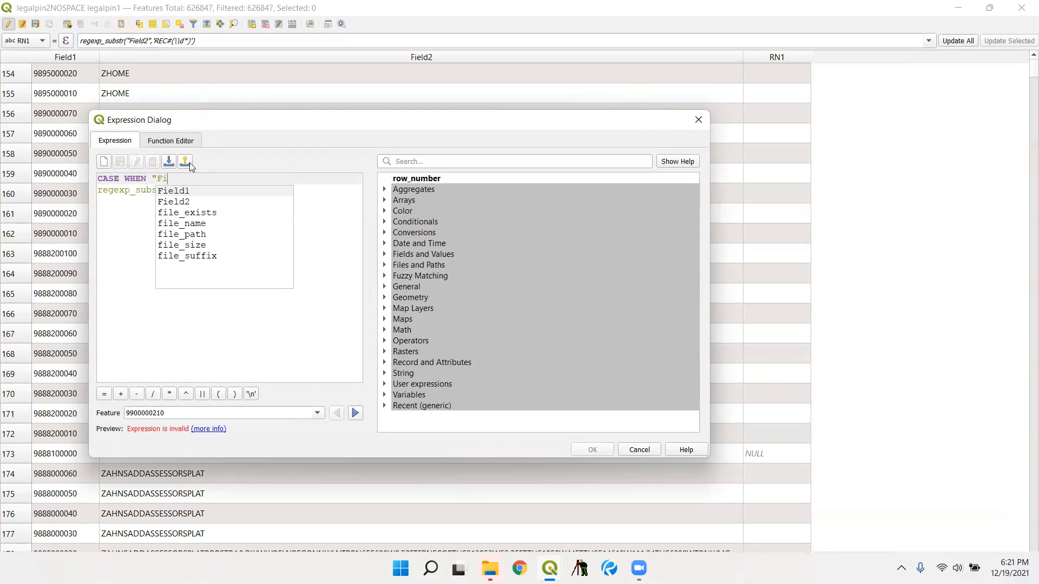
pyautogui.doubleClick(198, 201)
pyautogui.write('" is ')
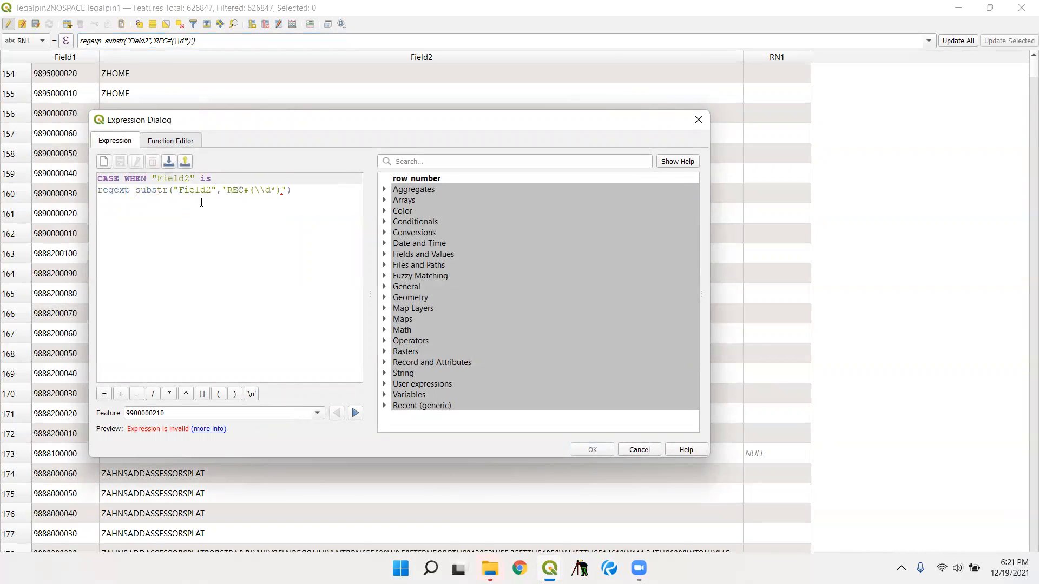
pyautogui.write("' _")
pyautogui.press('Insert')
pyautogui.write('hen')
pyautogui.press('BackSpace')
pyautogui.press('BackSpace')
pyautogui.press('BackSpace')
pyautogui.press('BackSpace')
pyautogui.write('then')
# - Add an else branch returning "Field2" below the regexp_substr line and close the CASE expression with end
pyautogui.click(318, 193)
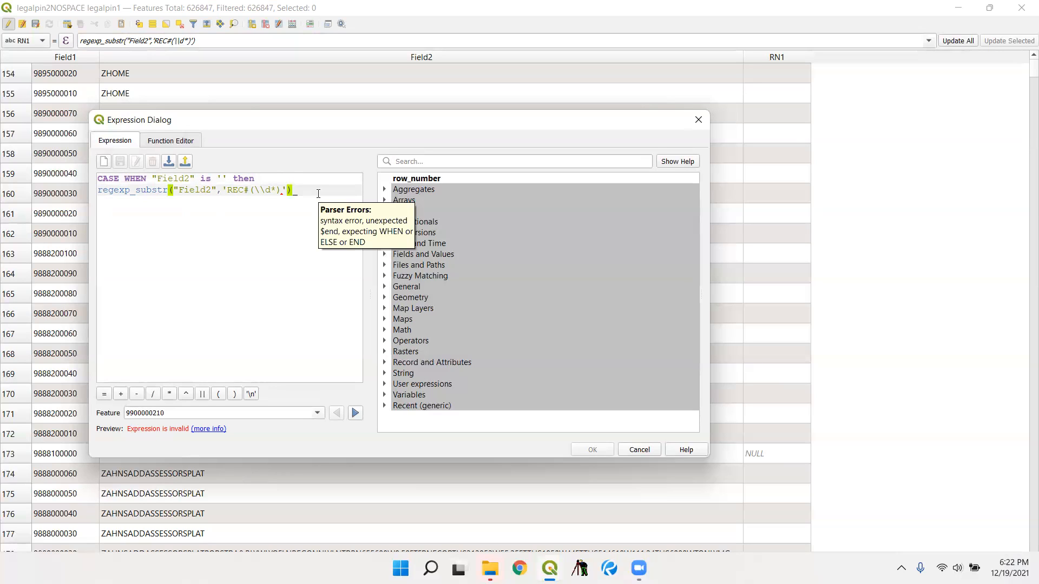
pyautogui.press('Return')
pyautogui.write('else')
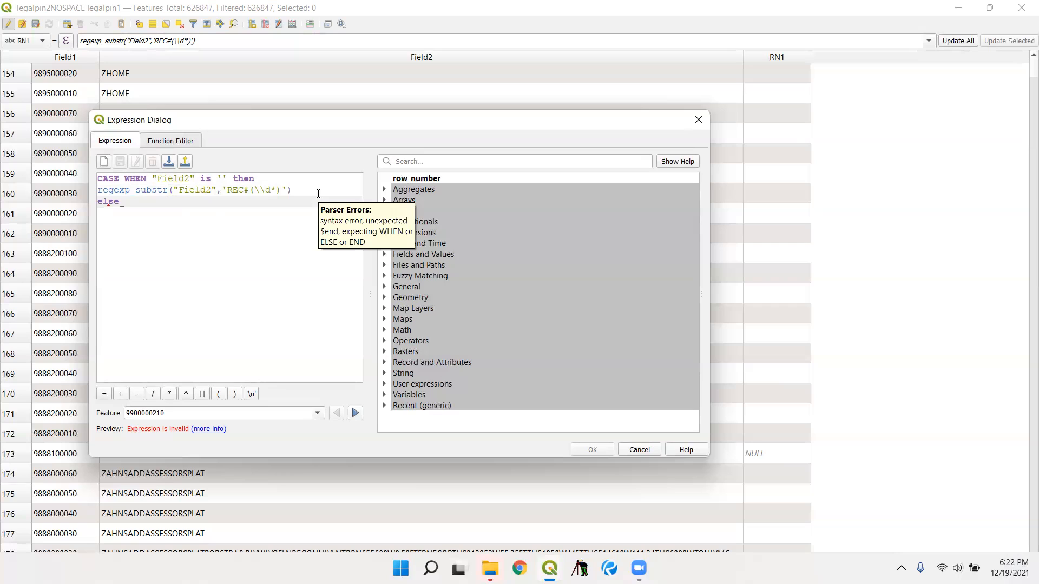
pyautogui.press('Return')
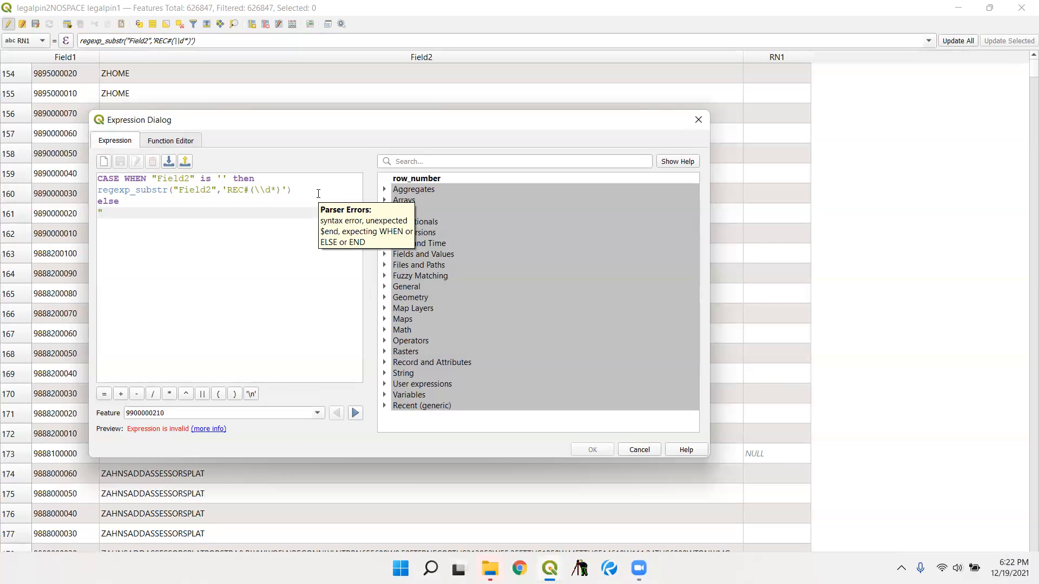
pyautogui.write('"Field2"')
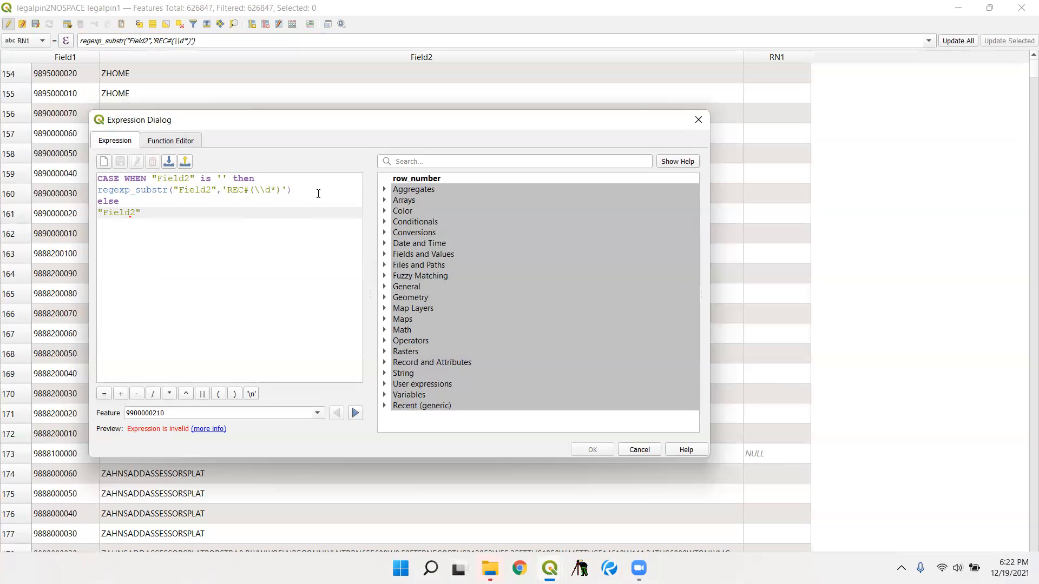
pyautogui.press('Return')
pyautogui.write('end_')
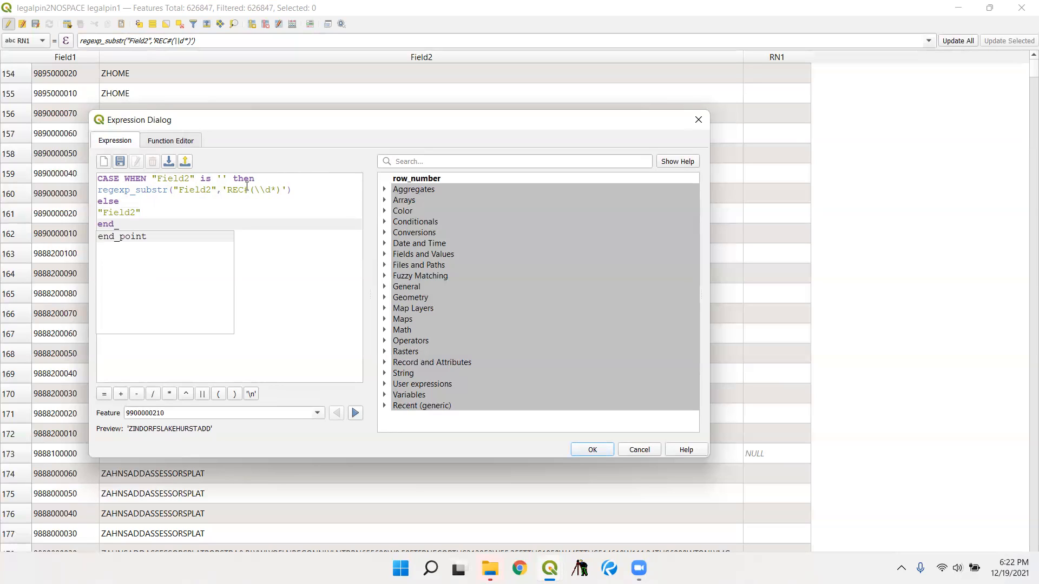
# - Change the regexp_substr pattern to 'RECNO(\\d*)', consulting the recent expressions for the syntax
pyautogui.click(294, 191)
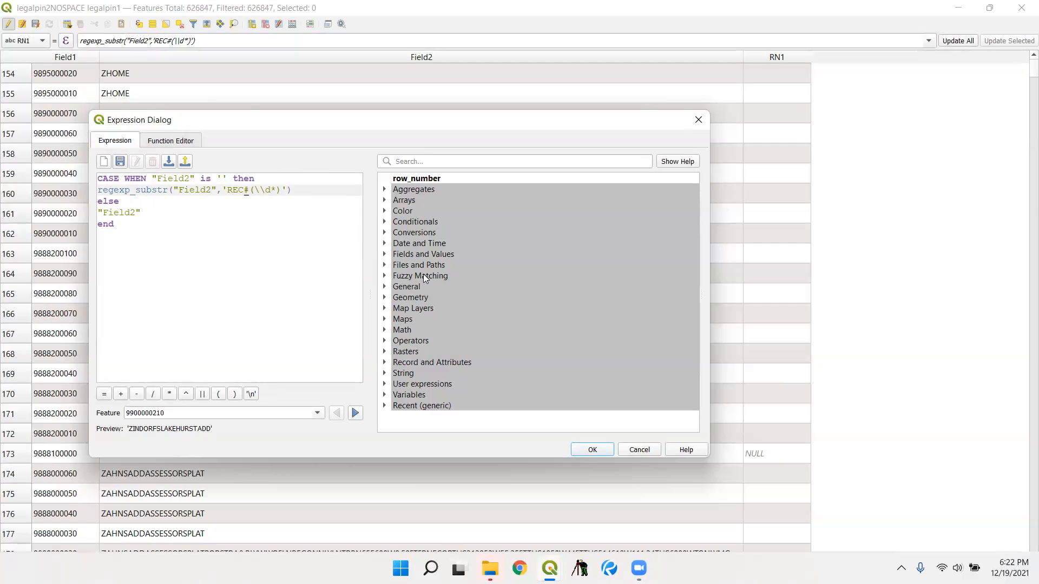
pyautogui.press('BackSpace')
pyautogui.write('no')
pyautogui.press('BackSpace')
pyautogui.press('BackSpace')
pyautogui.write('NO')
pyautogui.doubleClick(437, 407)
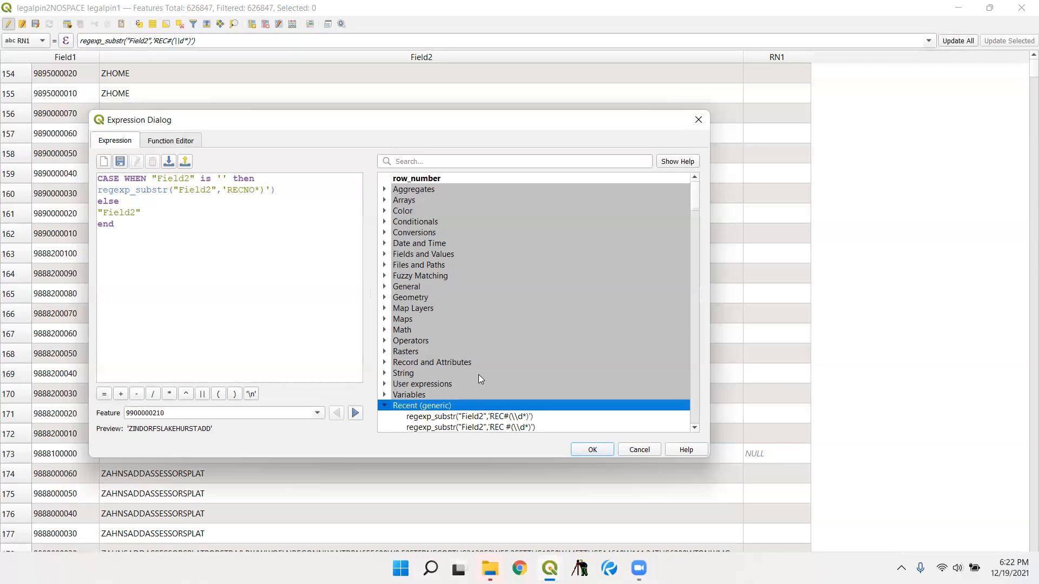
pyautogui.scroll(-2, 478, 375)
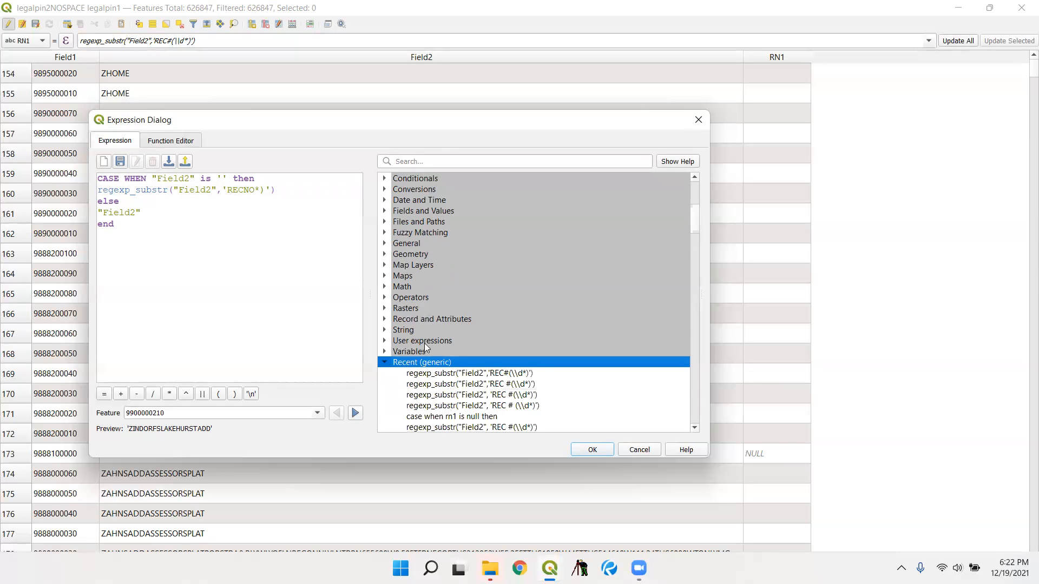
pyautogui.click(249, 192)
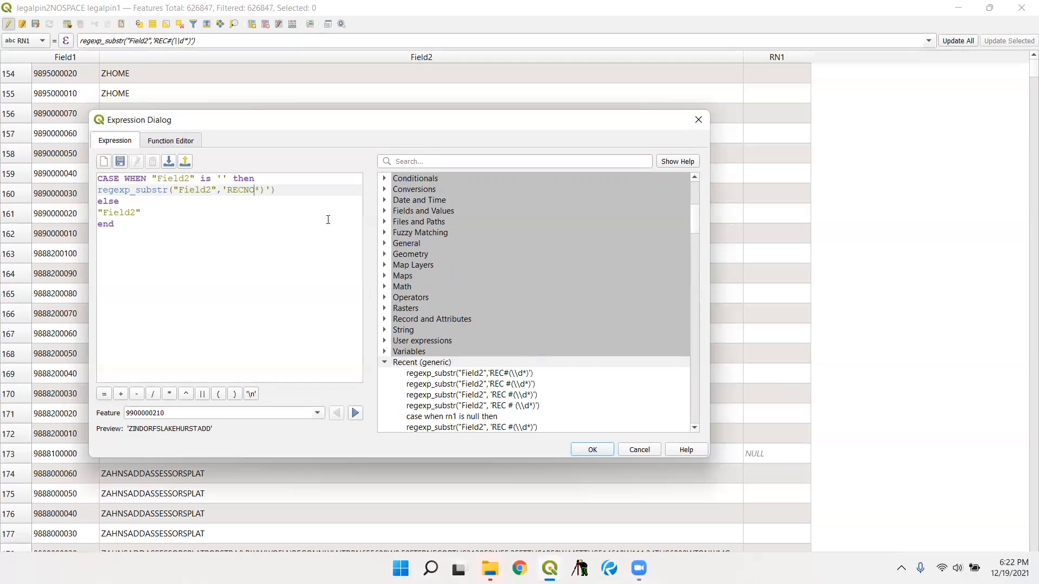
pyautogui.write('(\\\\D')
pyautogui.press('BackSpace')
pyautogui.write('d')
# - Preview the RECNO CASE expression feature by feature through the following parcels
pyautogui.click(355, 414)
pyautogui.click(355, 414)
pyautogui.click(356, 414)
pyautogui.click(355, 414)
pyautogui.click(356, 414)
pyautogui.click(355, 414)
pyautogui.click(355, 414)
pyautogui.click(356, 413)
pyautogui.click(356, 414)
pyautogui.click(356, 414)
pyautogui.click(355, 413)
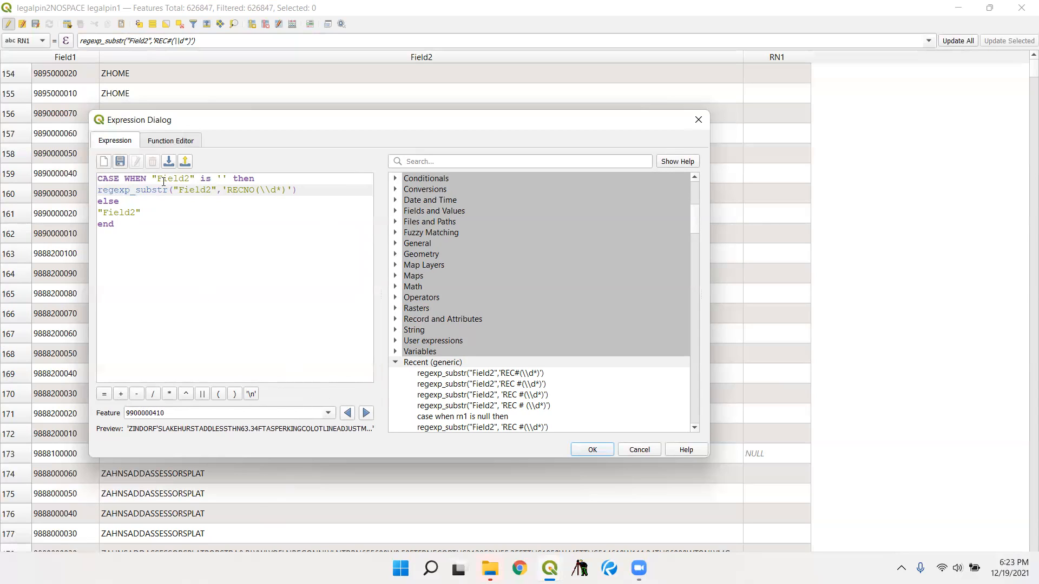
# - Change the field tested in the CASE WHEN condition to "RN1" and preview the expression on further features
pyautogui.moveTo(157, 180); pyautogui.dragTo(189, 181)
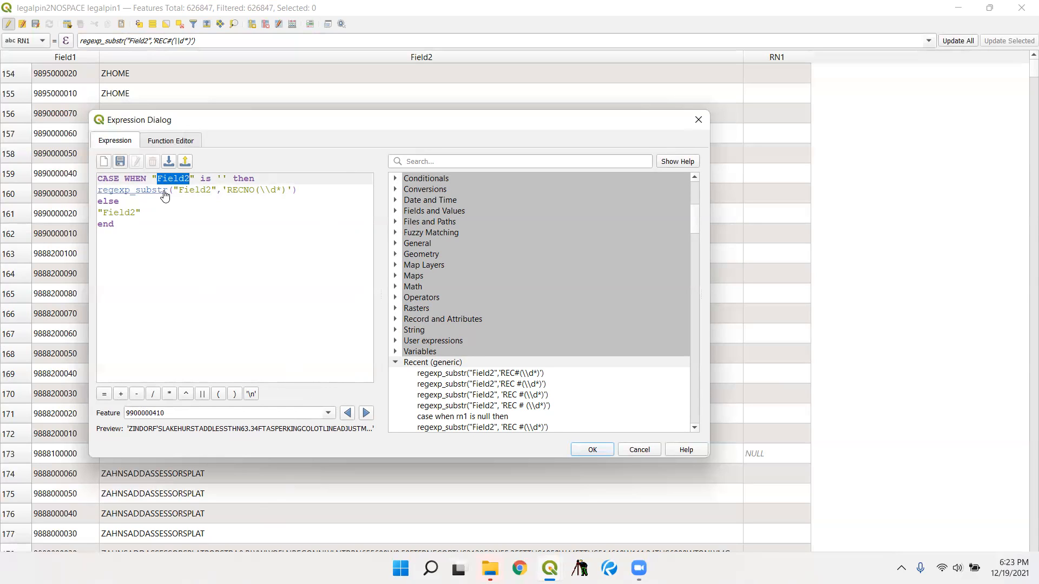
pyautogui.write('RN1')
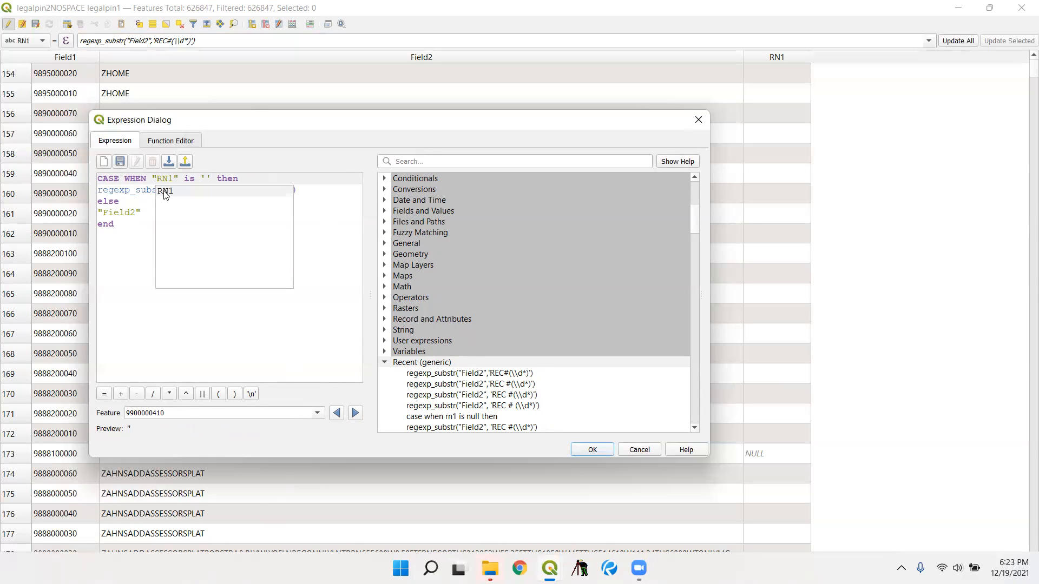
pyautogui.click(165, 193)
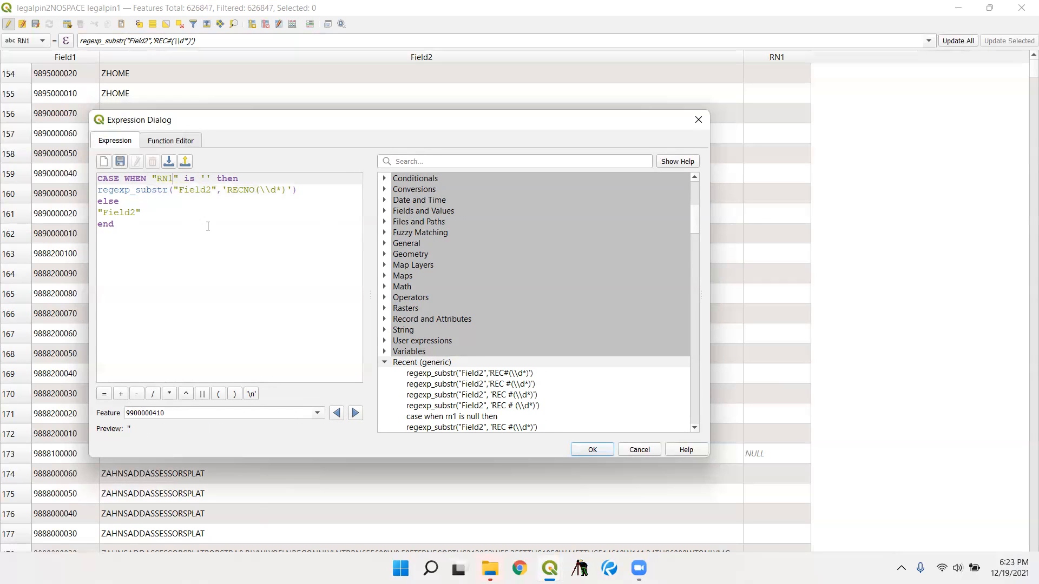
pyautogui.click(355, 413)
pyautogui.click(355, 413)
pyautogui.click(354, 413)
pyautogui.click(355, 412)
pyautogui.click(355, 413)
# - Accept the CASE expression and test it by updating RN1 for row 17 only
pyautogui.click(592, 450)
pyautogui.press('Return')
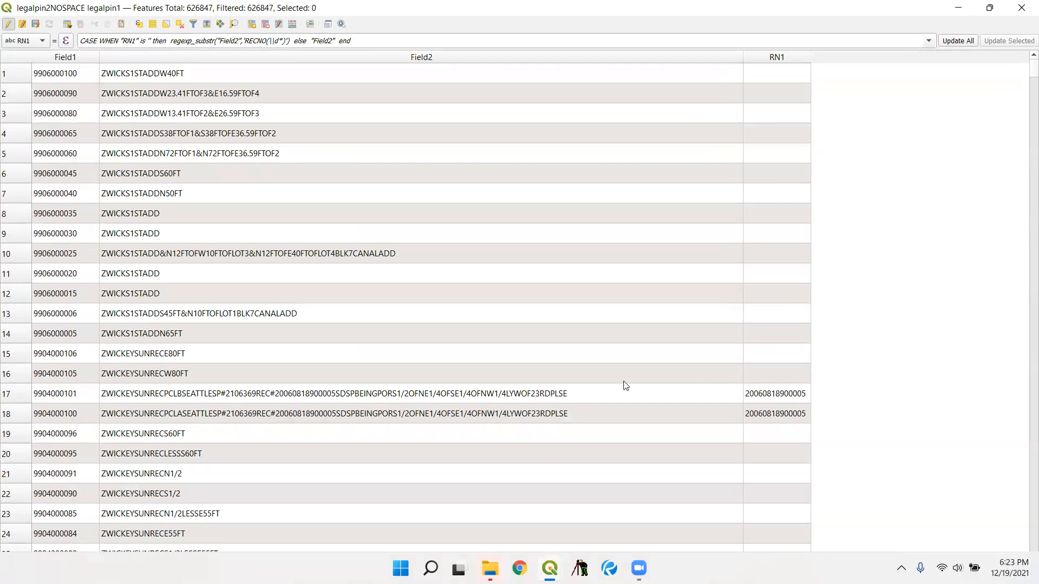
pyautogui.click(18, 394)
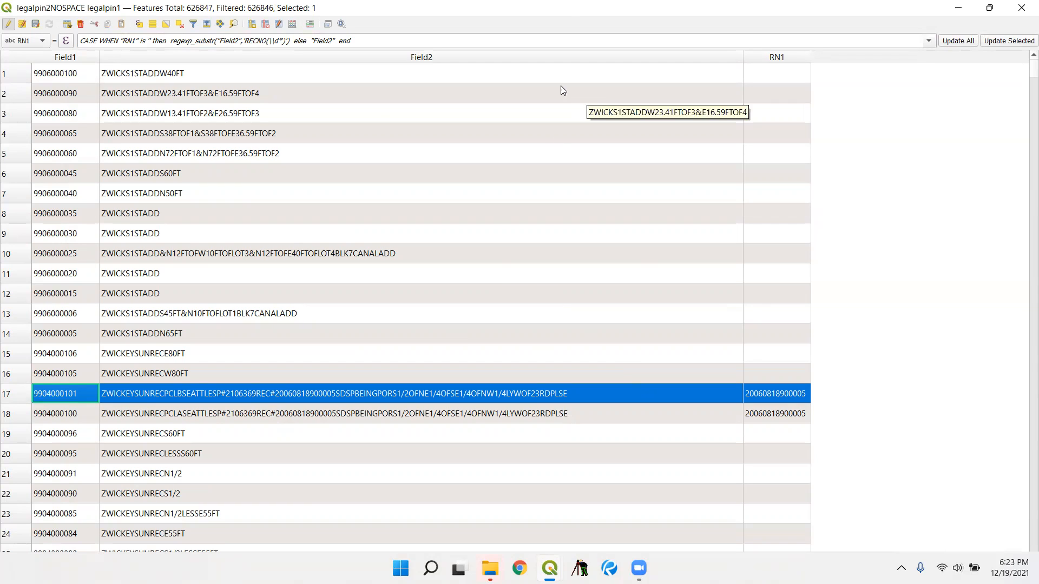
pyautogui.click(1002, 43)
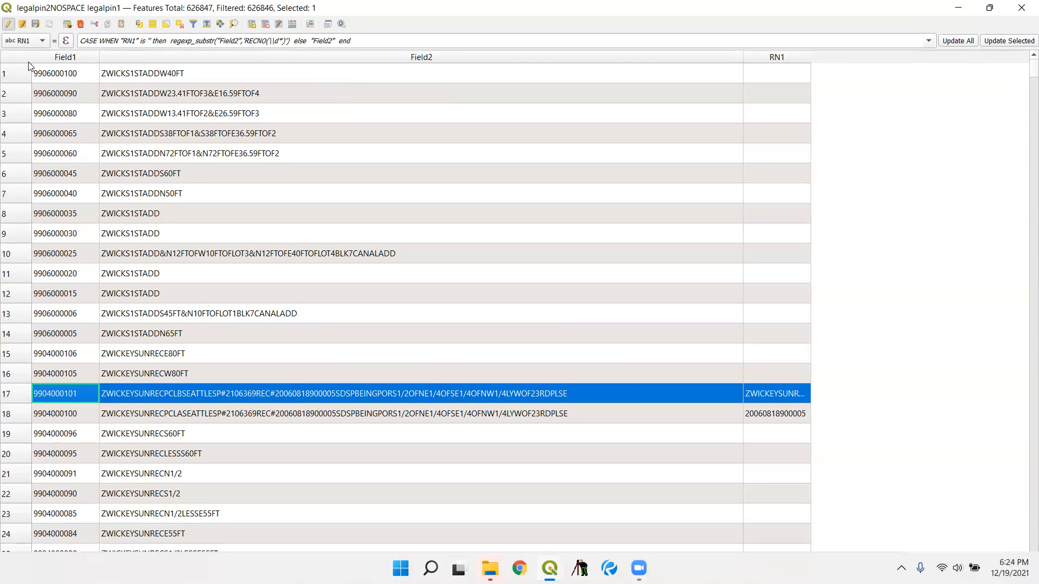
# - Reopen the RN1 expression, set its else branch to return "RN1", and accept it
pyautogui.click(65, 41)
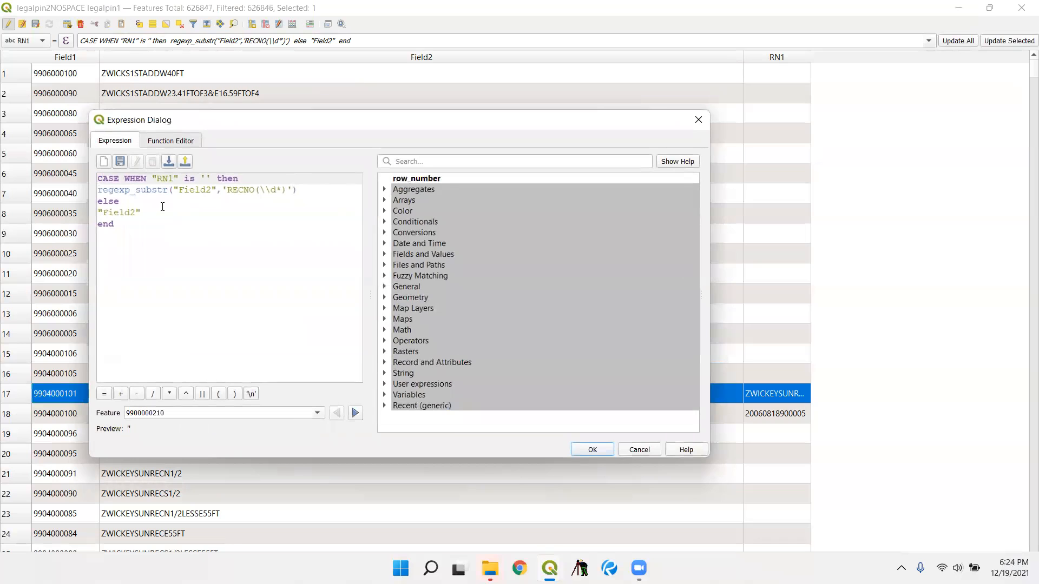
pyautogui.moveTo(102, 212); pyautogui.dragTo(136, 215)
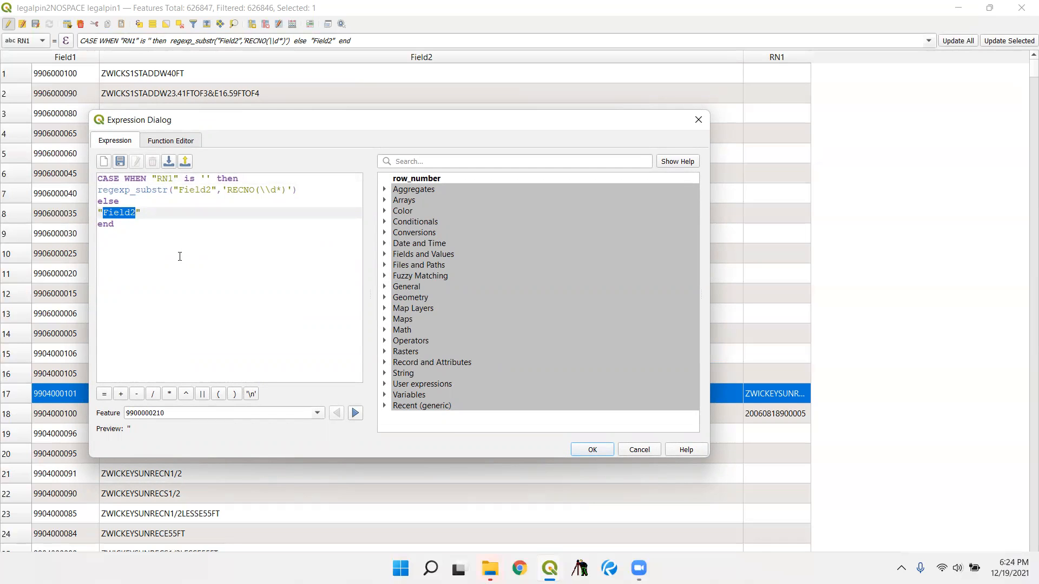
pyautogui.write('RN1')
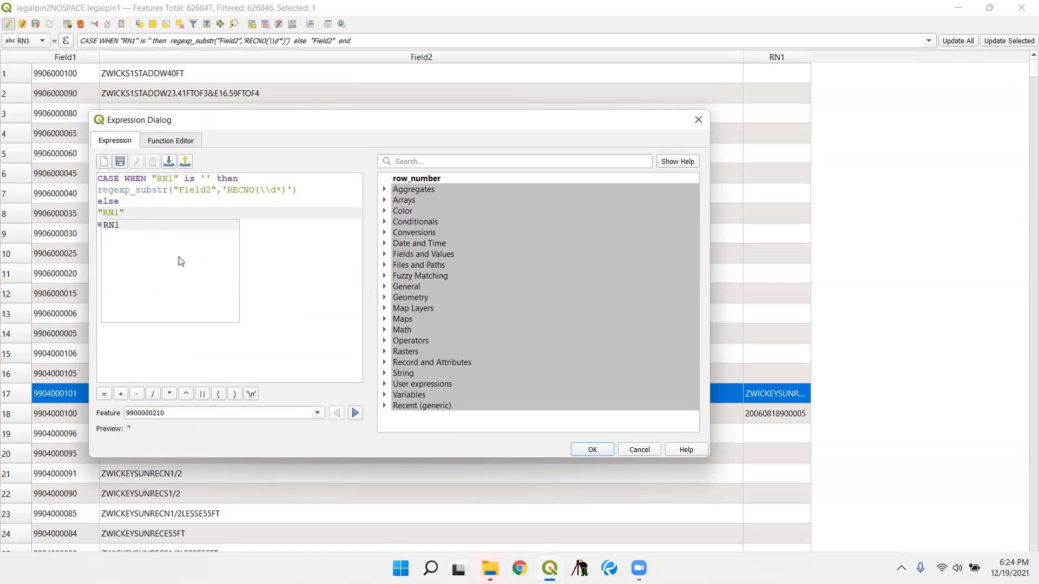
pyautogui.doubleClick(171, 230)
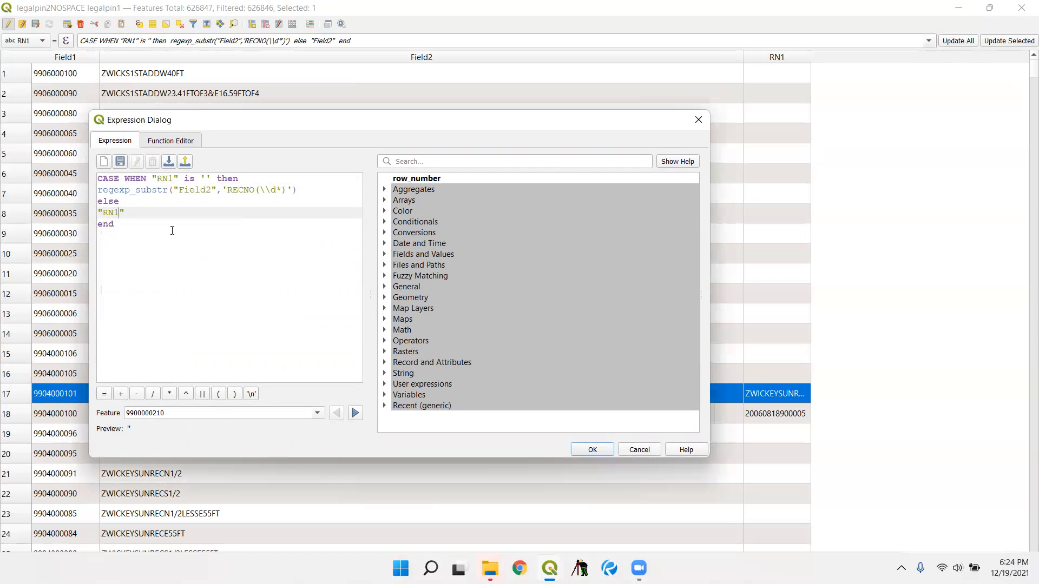
pyautogui.click(593, 446)
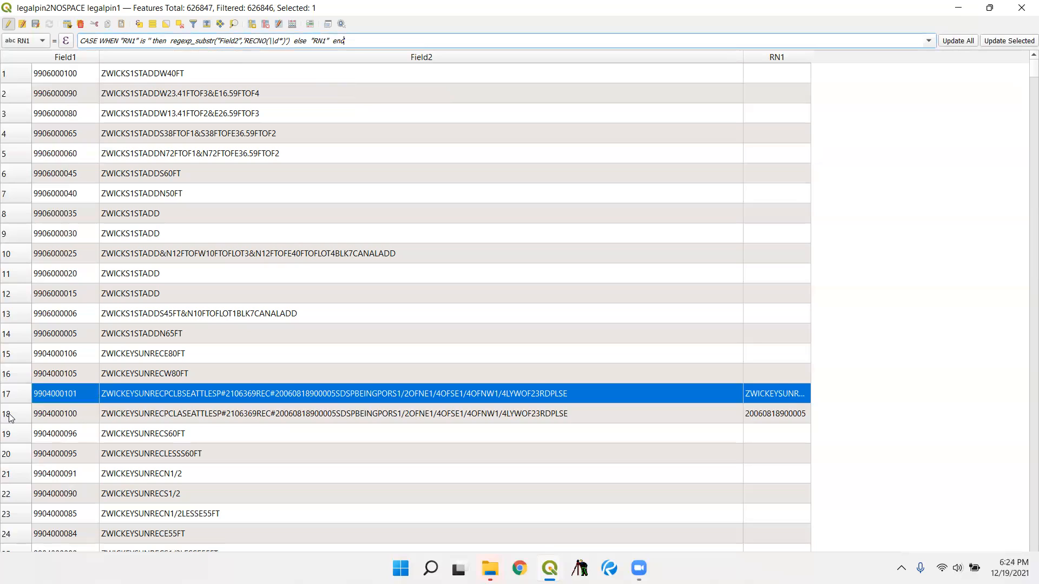
# - Test the revised expression on row 18 alone and apply it to RN1 for all rows
pyautogui.click(10, 417)
pyautogui.click(1005, 43)
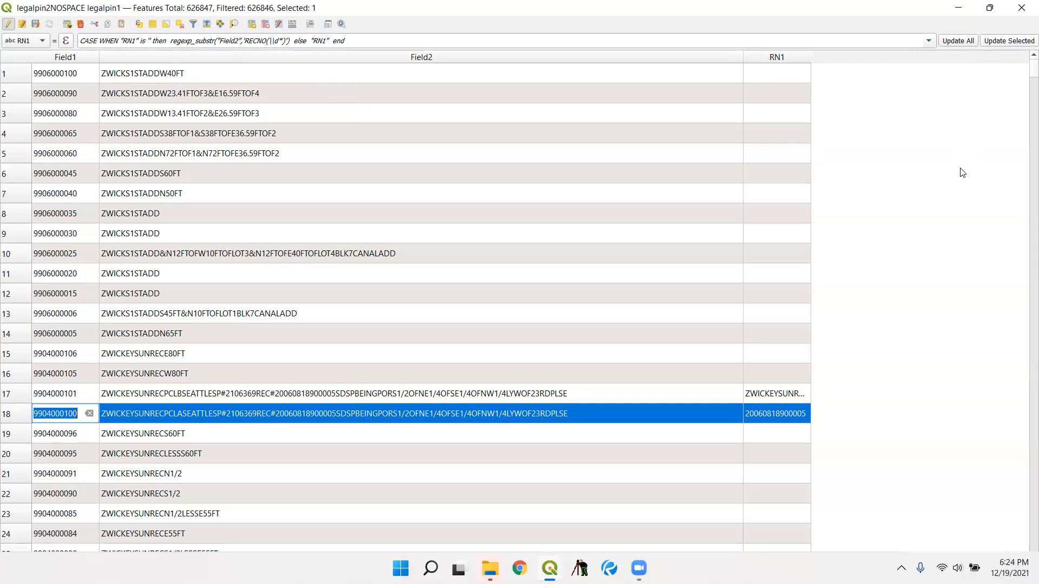
pyautogui.click(959, 45)
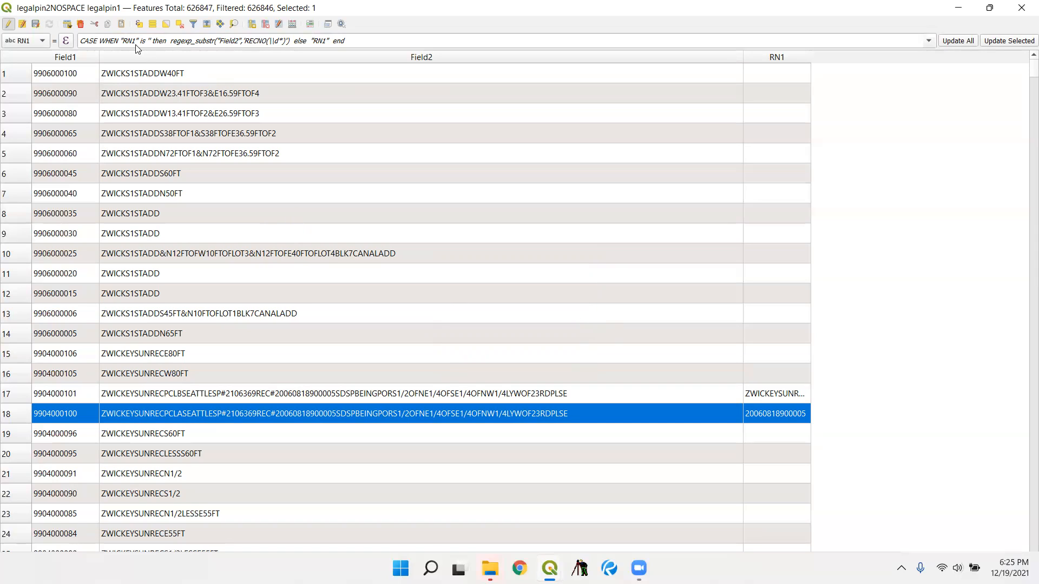
# - Examine the RN1 column against the legal descriptions in Field2 from the start of the updated table
pyautogui.press('Tab')
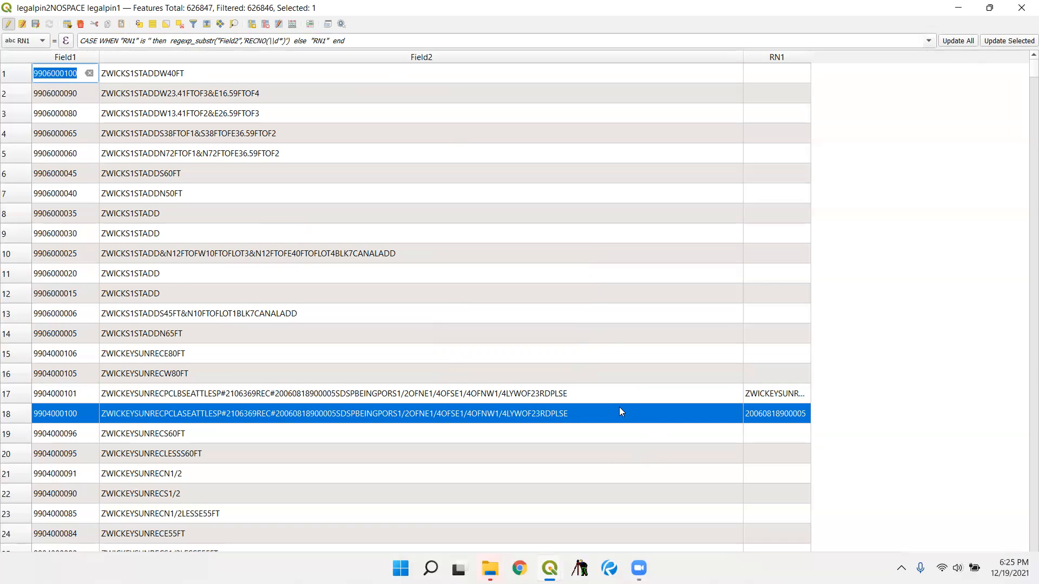
pyautogui.scroll(-5, 620, 411)
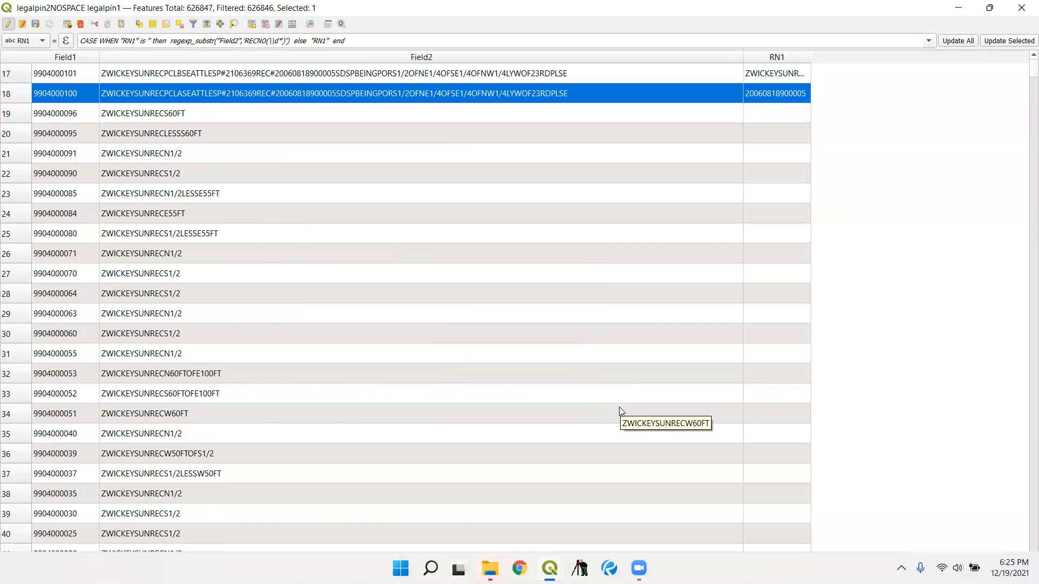
pyautogui.scroll(-1, 682, 363)
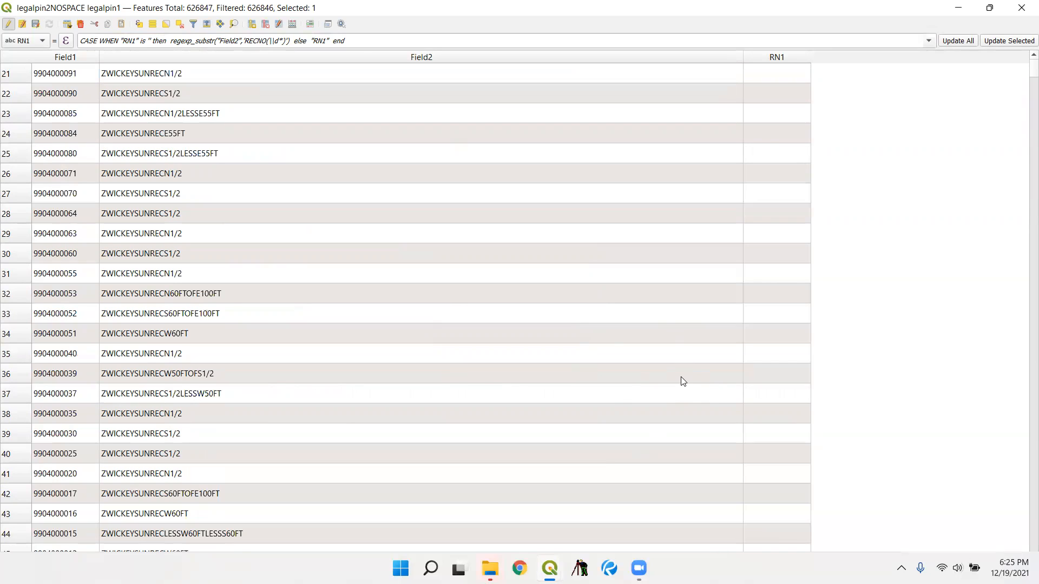
pyautogui.scroll(-7, 683, 382)
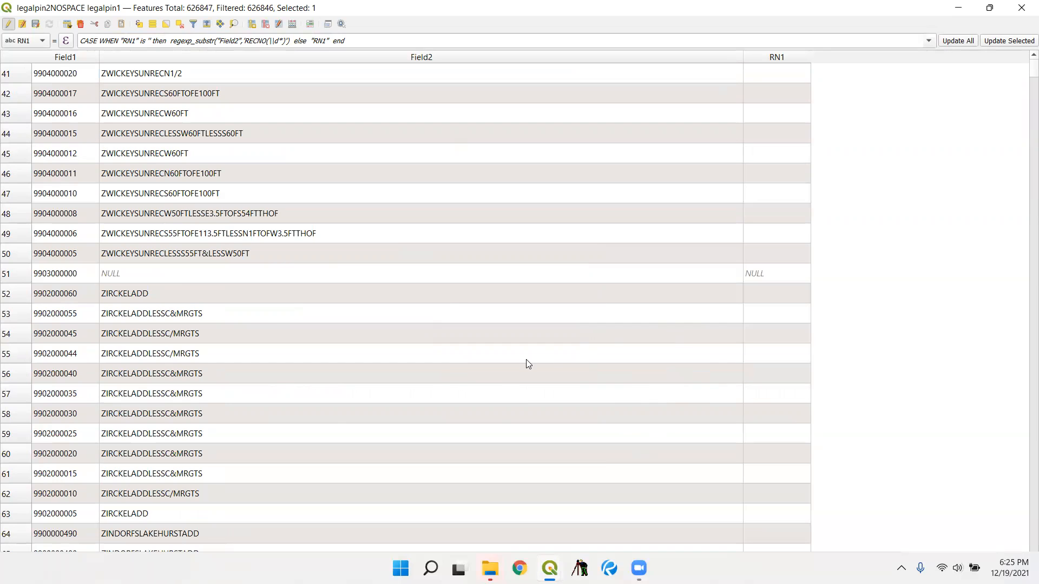
pyautogui.scroll(-4, 528, 364)
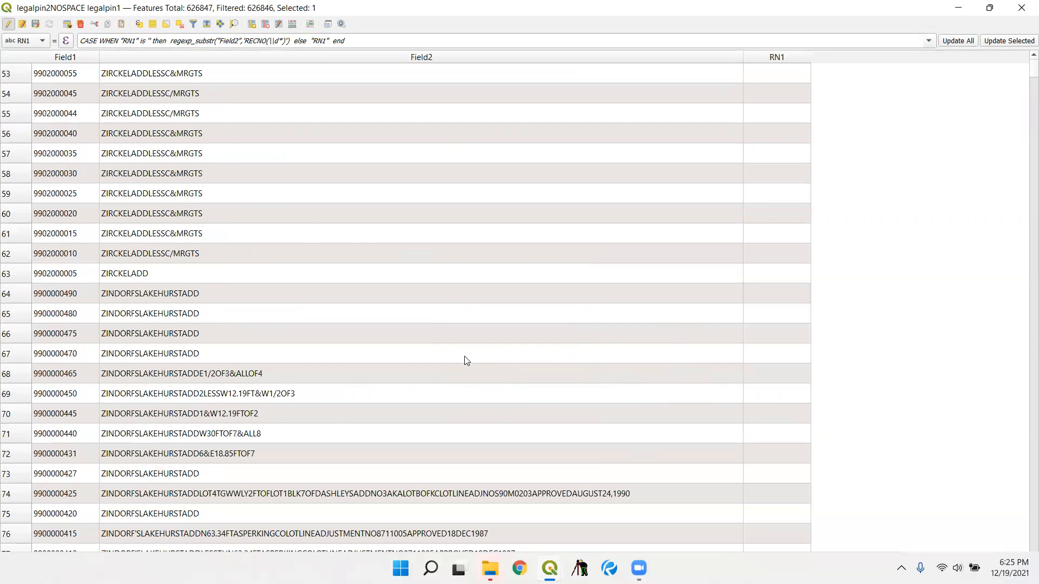
pyautogui.scroll(-3, 467, 361)
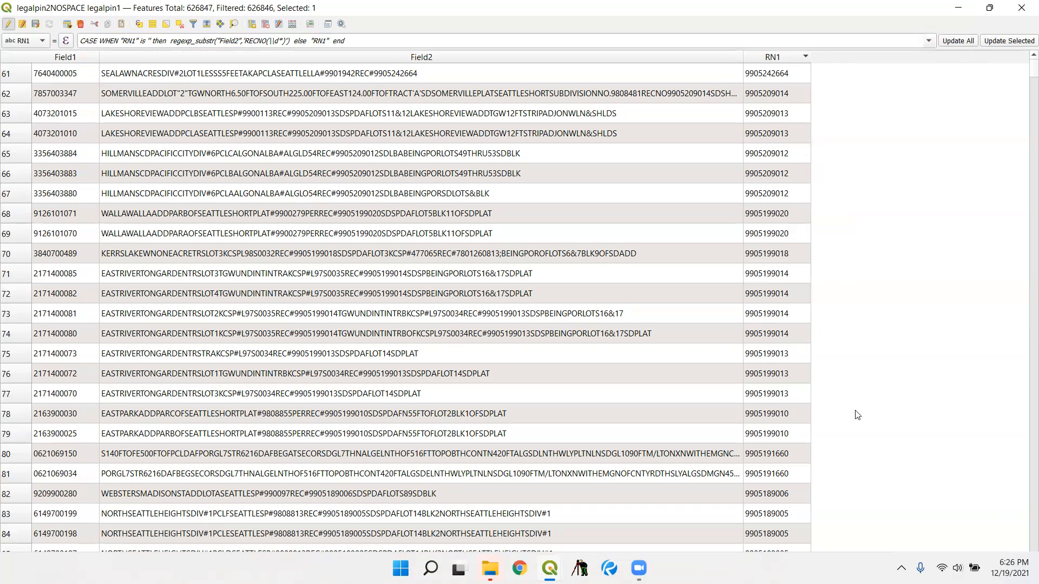
# - Compare the RN1 recording numbers, in descending order, with the REC# and RECNO references in Field2
pyautogui.scroll(-2, 919, 428)
pyautogui.scroll(-2, 821, 406)
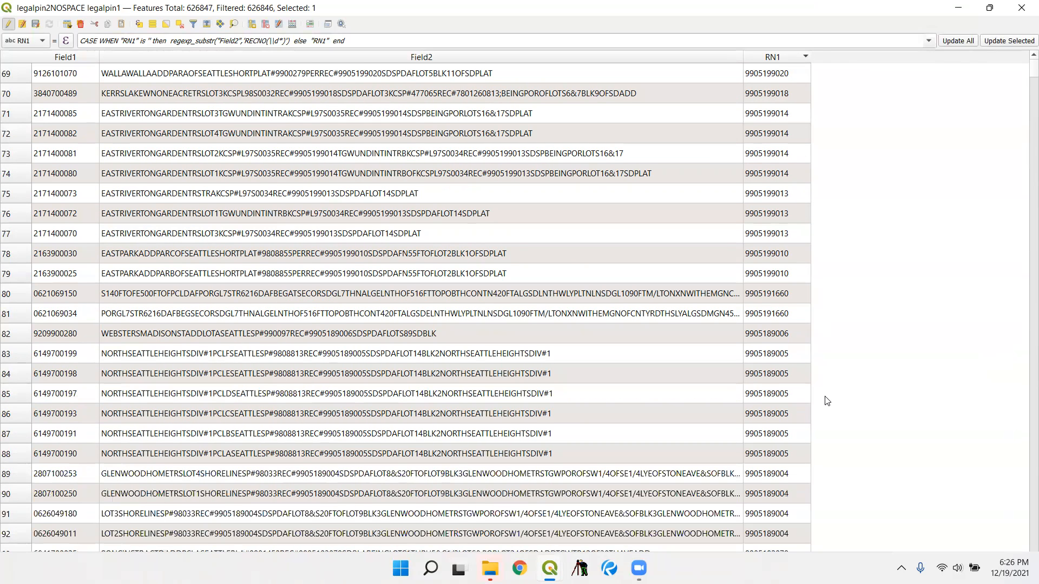
pyautogui.scroll(-4, 830, 399)
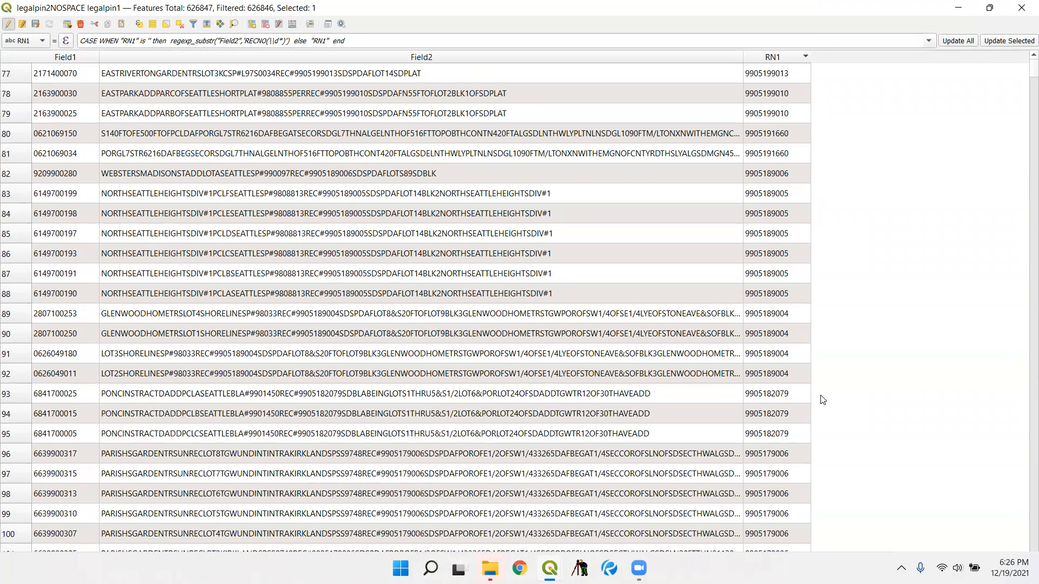
pyautogui.scroll(-2, 831, 388)
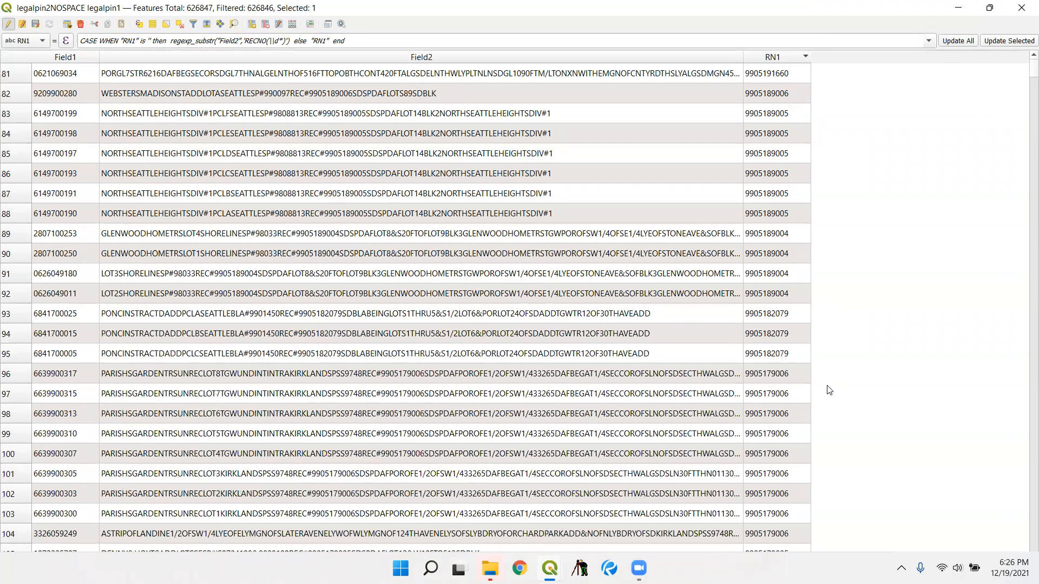
pyautogui.scroll(-4, 828, 391)
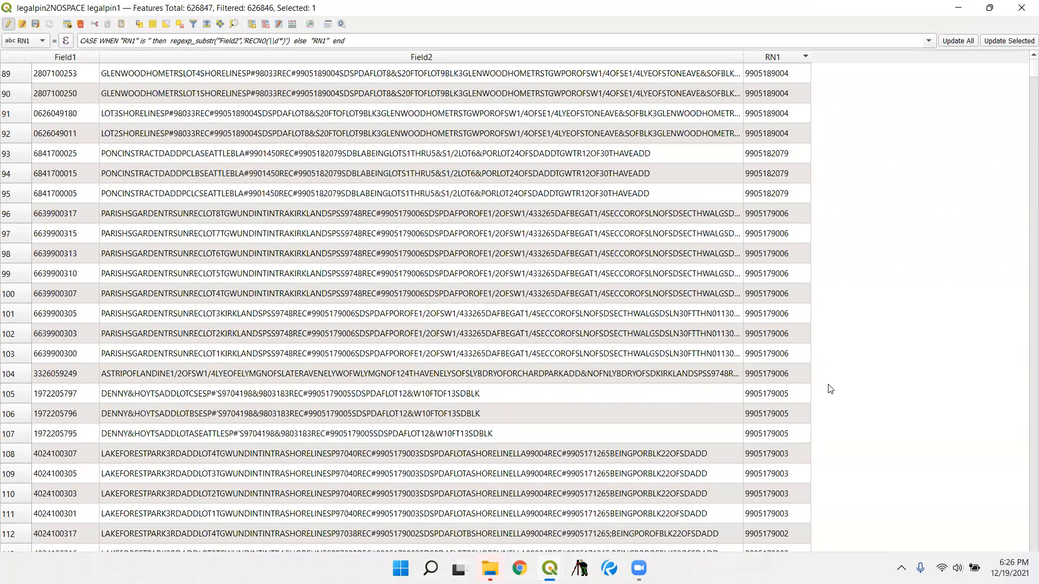
# - Compare the RN1 recording numbers with the REC# and RECNO references in Field2 further down the descending list
pyautogui.scroll(-4, 760, 391)
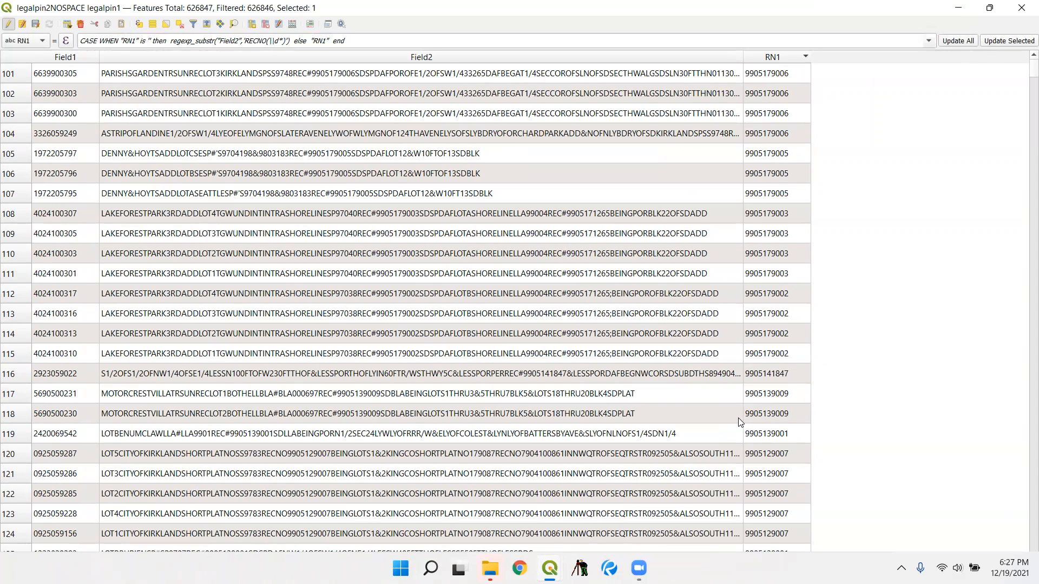
pyautogui.scroll(-8, 730, 420)
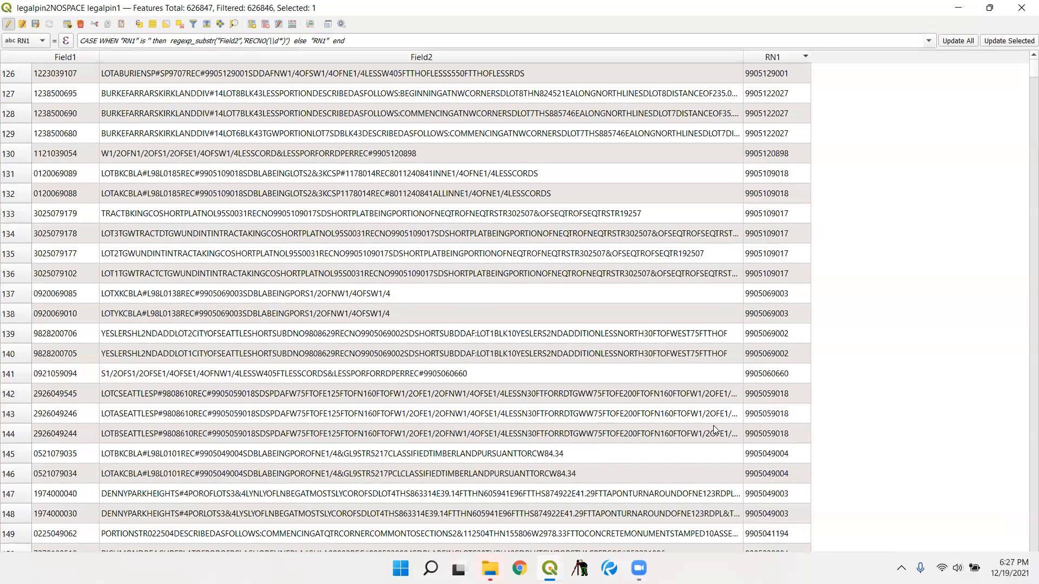
pyautogui.scroll(-5, 713, 425)
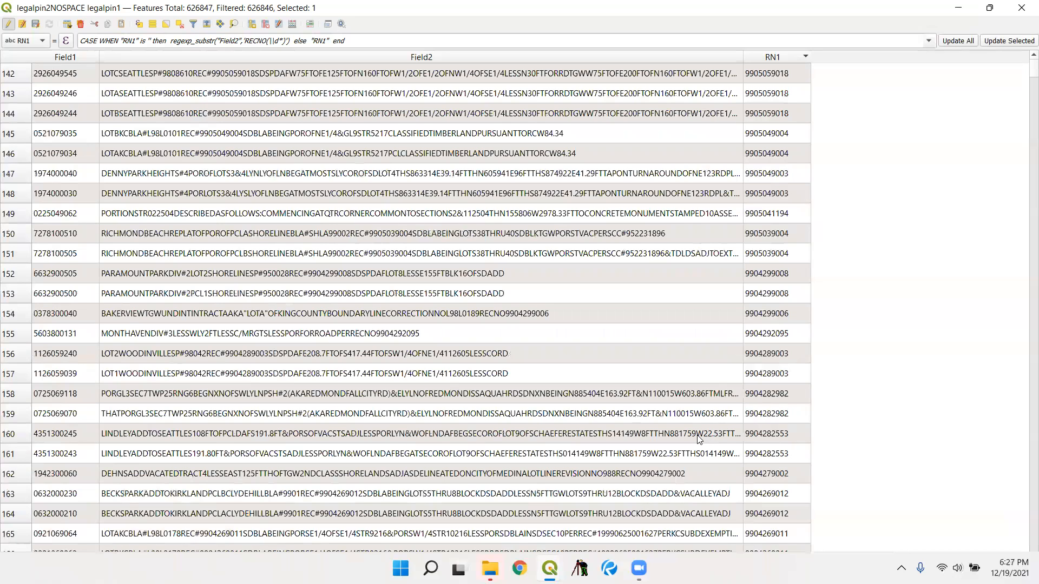
pyautogui.scroll(-4, 702, 439)
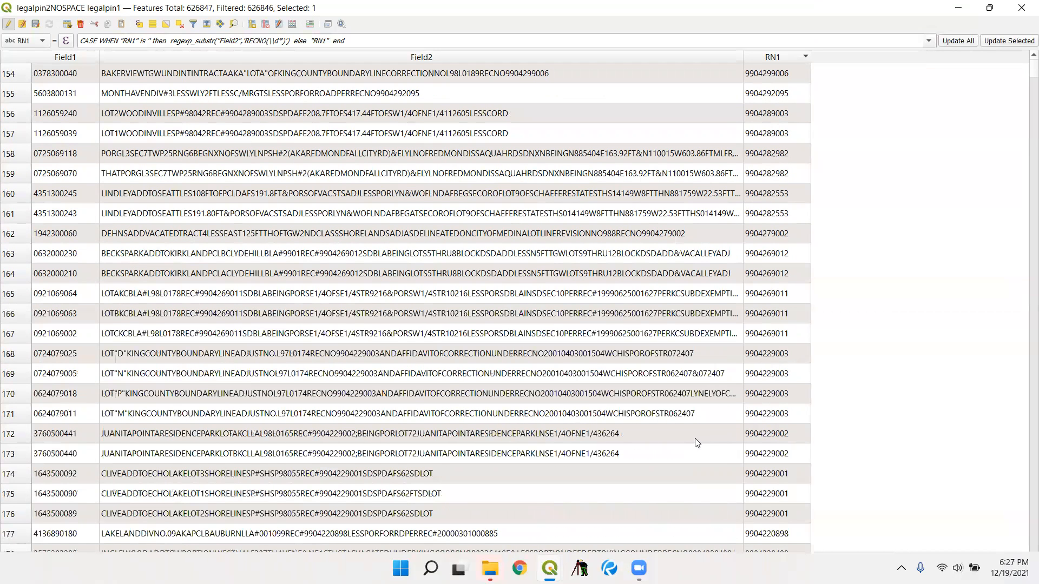
pyautogui.scroll(-4, 692, 436)
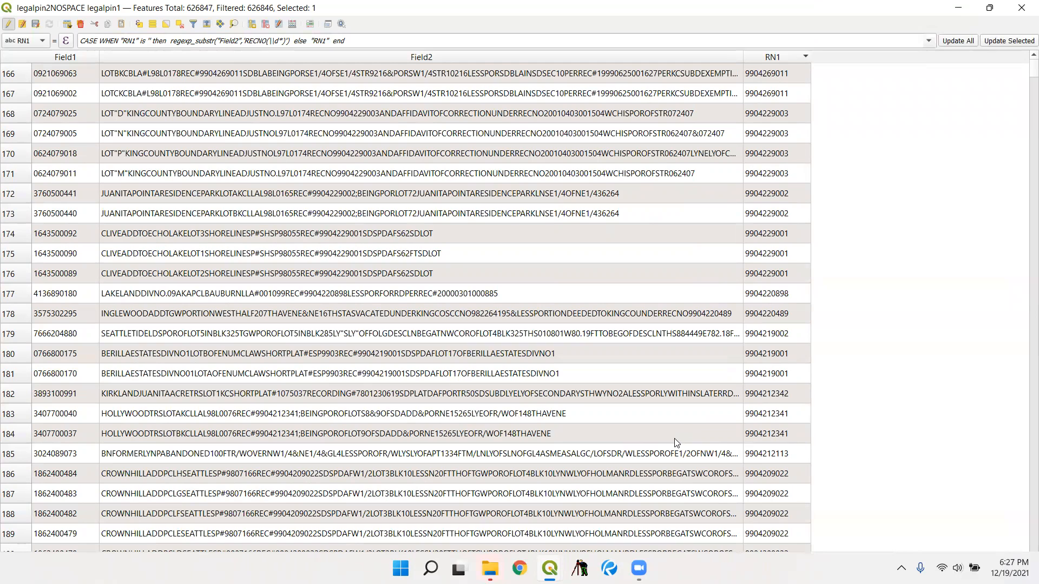
pyautogui.scroll(-8, 676, 443)
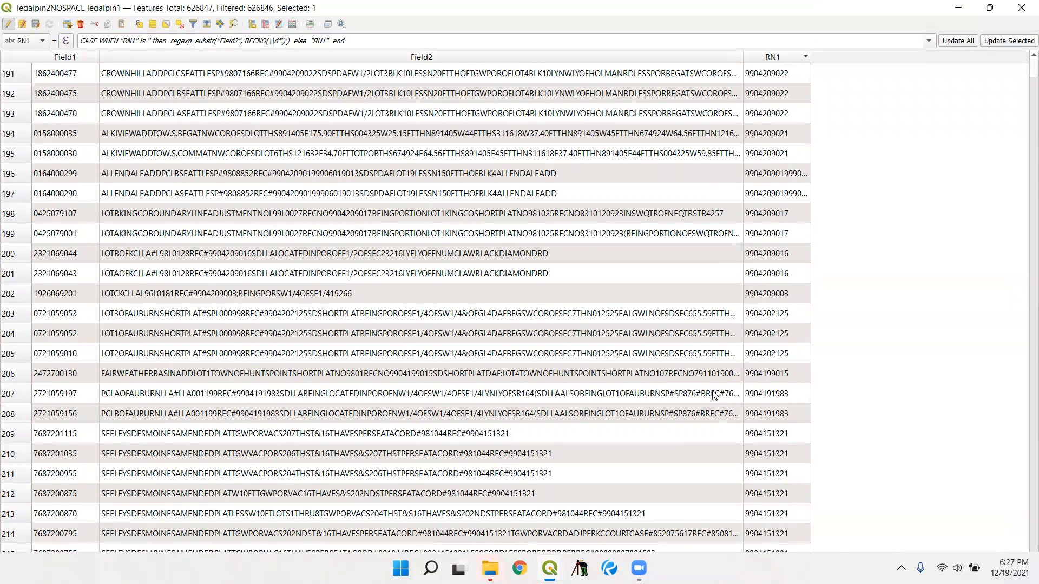
pyautogui.scroll(-8, 727, 401)
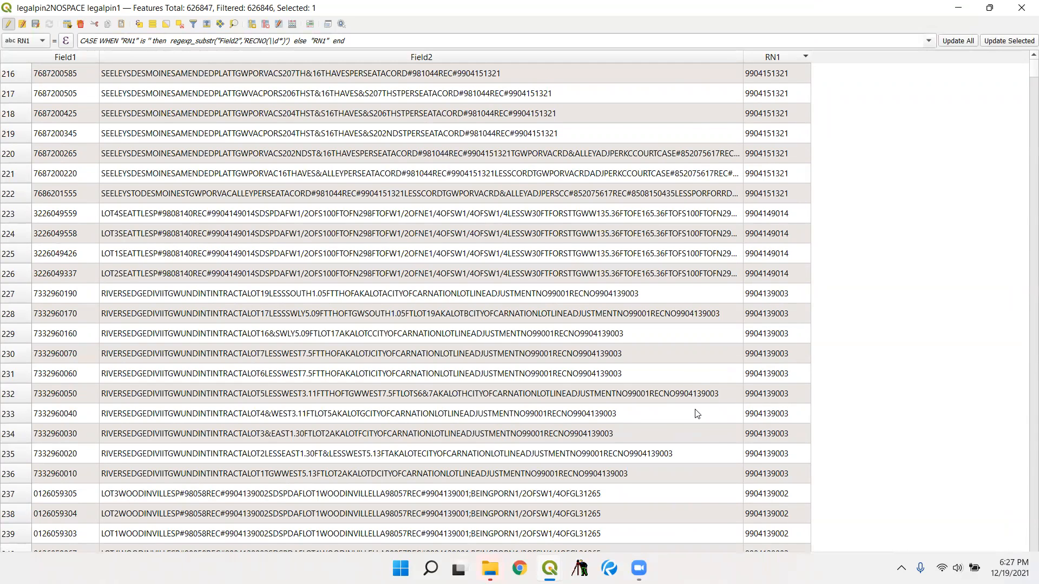
pyautogui.scroll(-5, 679, 373)
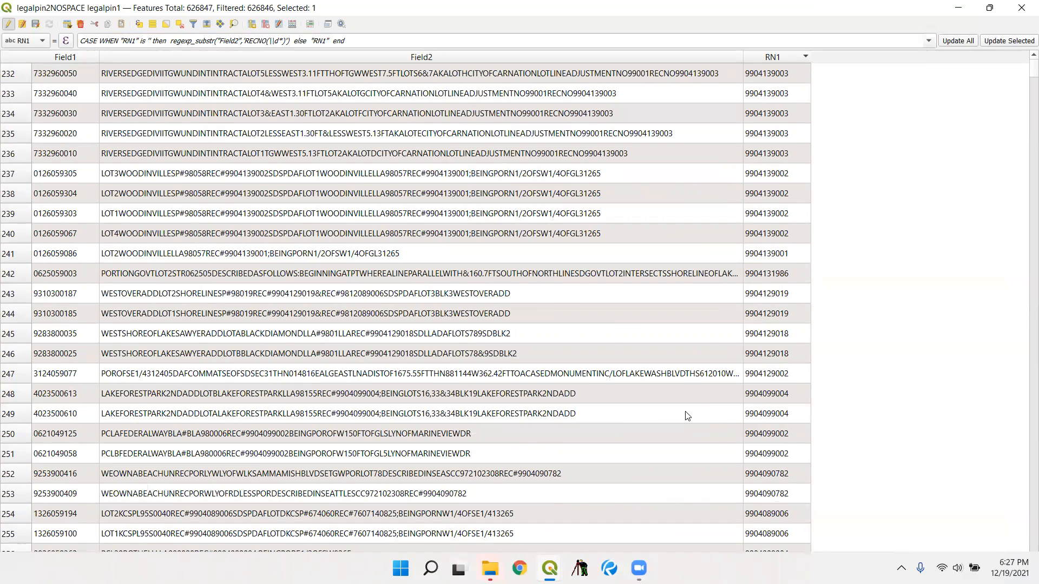
pyautogui.scroll(-4, 686, 432)
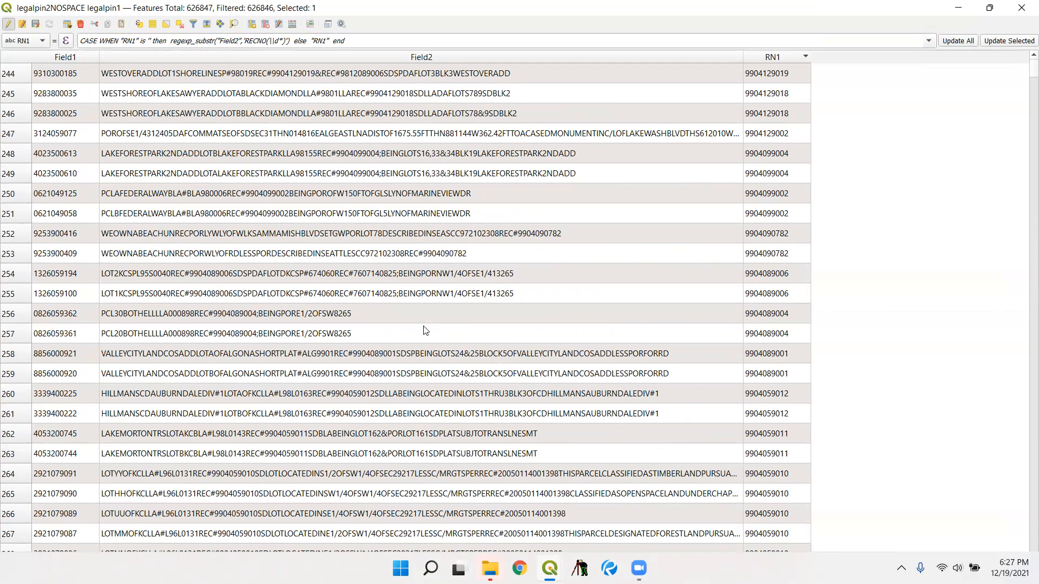
pyautogui.scroll(-8, 422, 324)
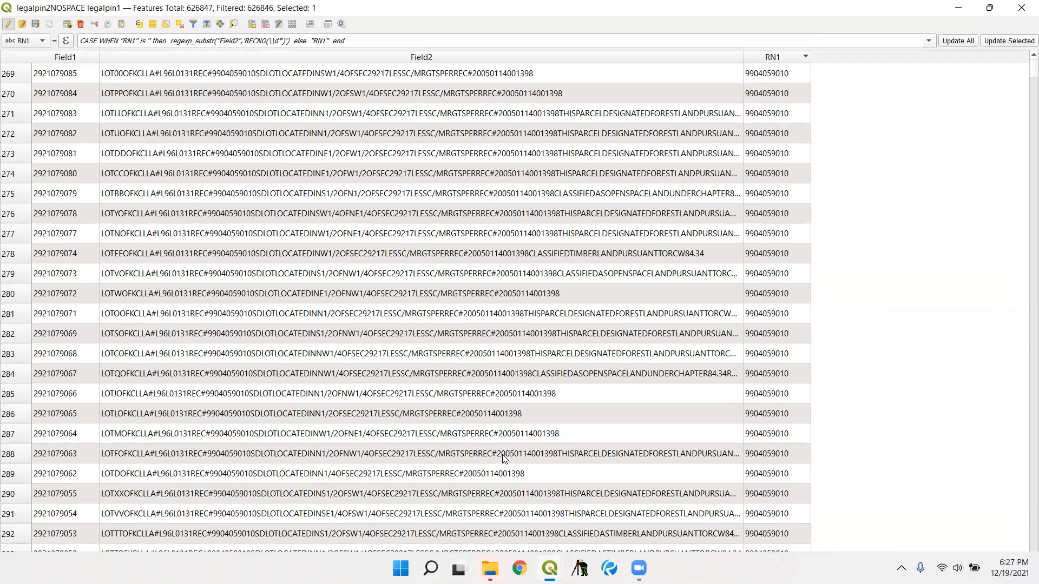
pyautogui.scroll(-8, 500, 458)
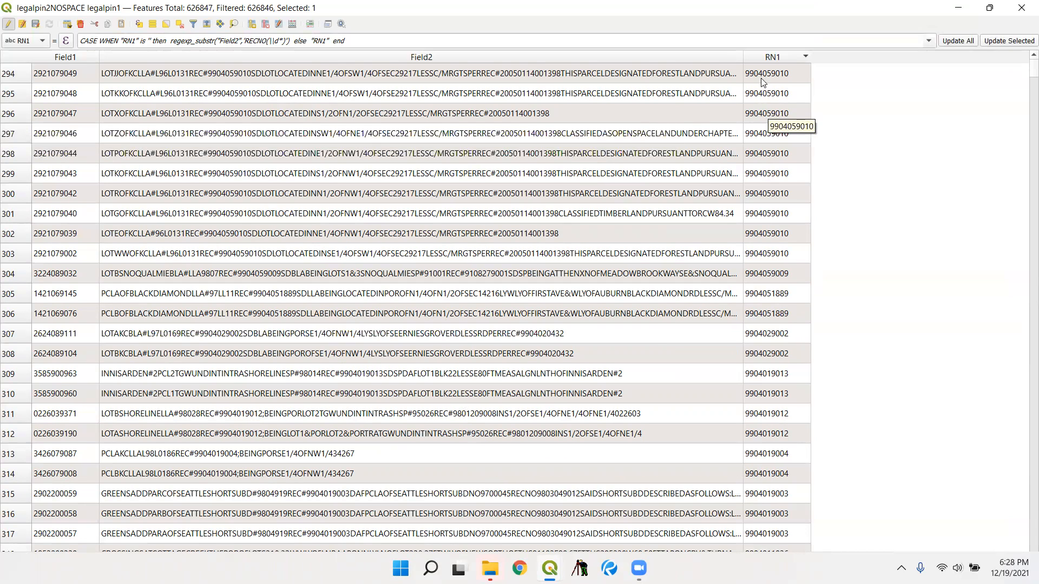
# - Widen the Field2 column to show longer legal descriptions and review the table down to the rows with blank RN1
pyautogui.moveTo(743, 55); pyautogui.dragTo(867, 55)
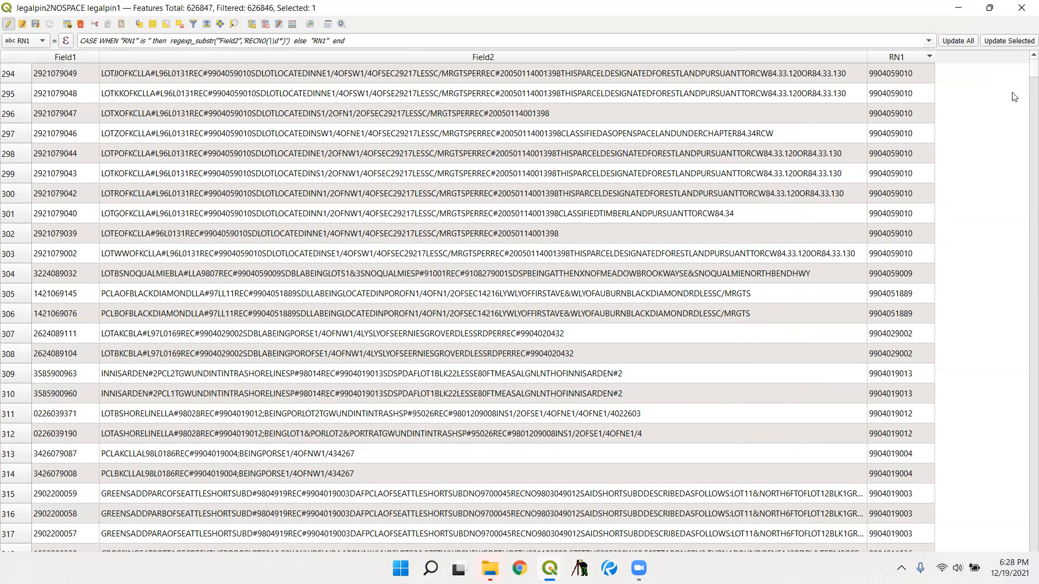
pyautogui.scroll(-20, 1015, 97)
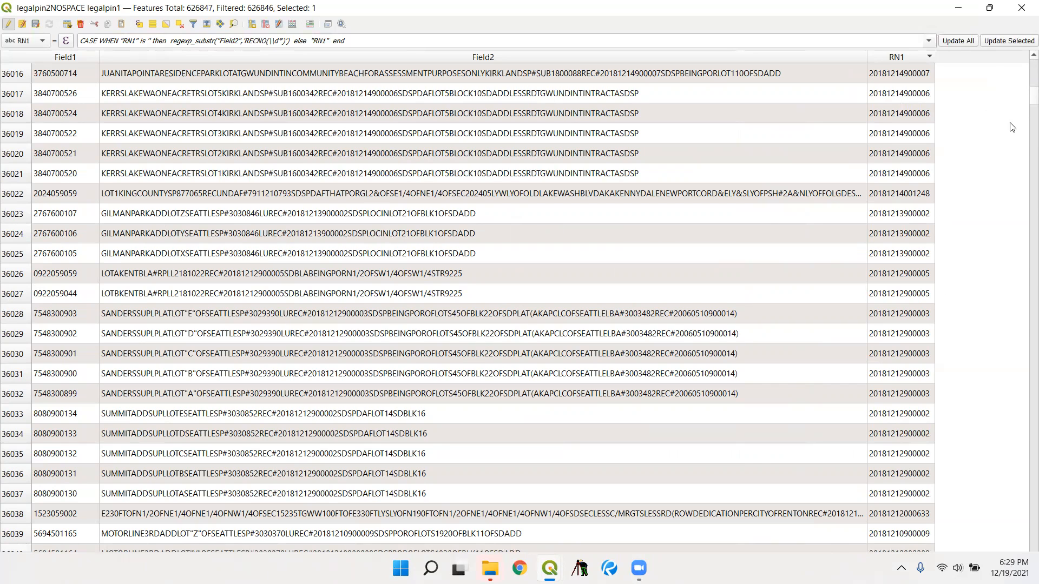
pyautogui.scroll(-8, 1024, 106)
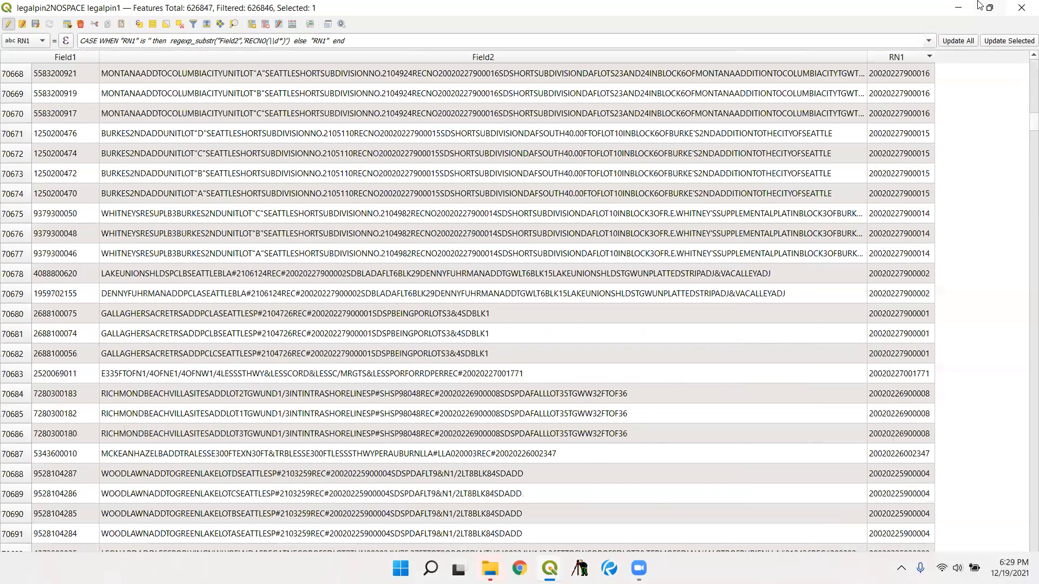
pyautogui.moveTo(979, 5)
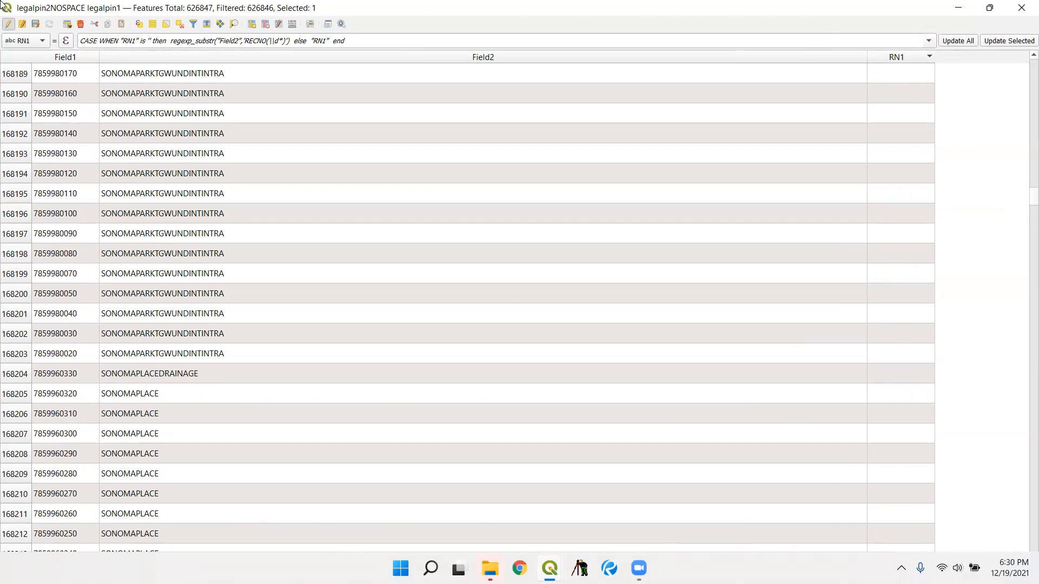
# - Set the regexp_substr pattern in the RN1 expression to 'AF#(\\d*)' and update RN1 for all rows
pyautogui.click(170, 42)
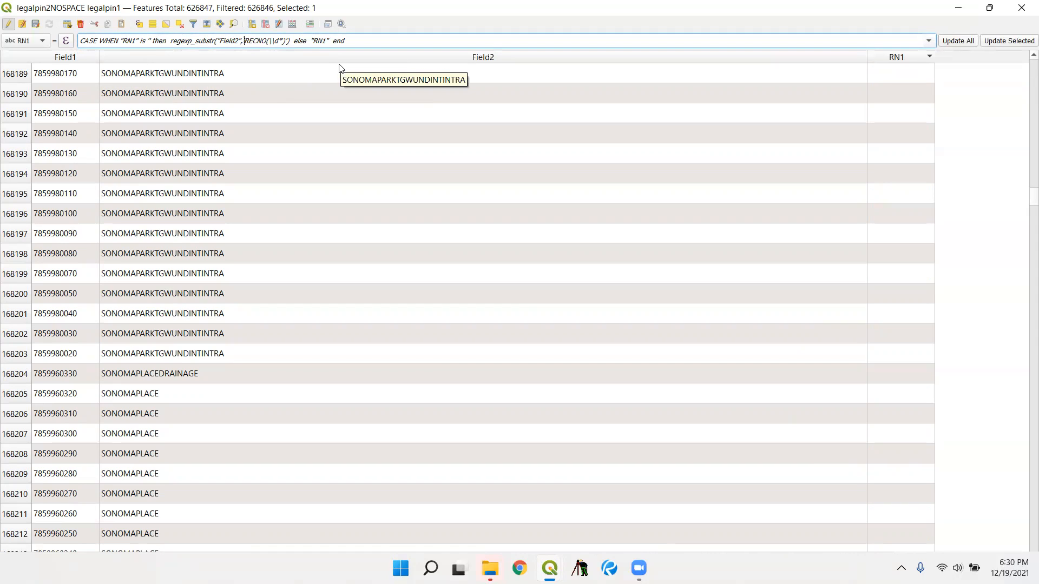
pyautogui.press('Delete')
pyautogui.press('Delete')
pyautogui.press('Delete')
pyautogui.press('Delete')
pyautogui.press('Delete')
pyautogui.write('AR#')
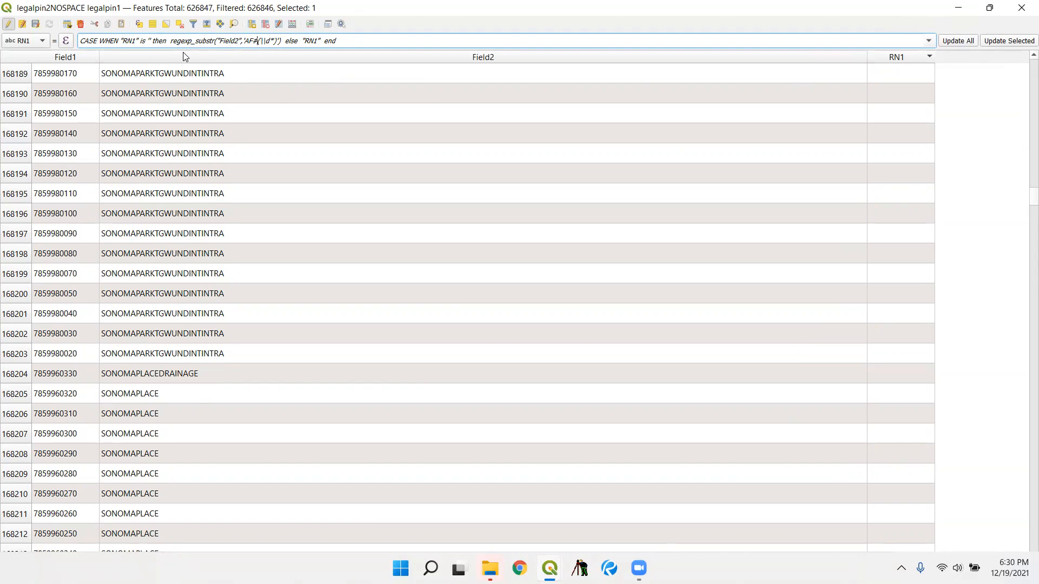
pyautogui.click(960, 46)
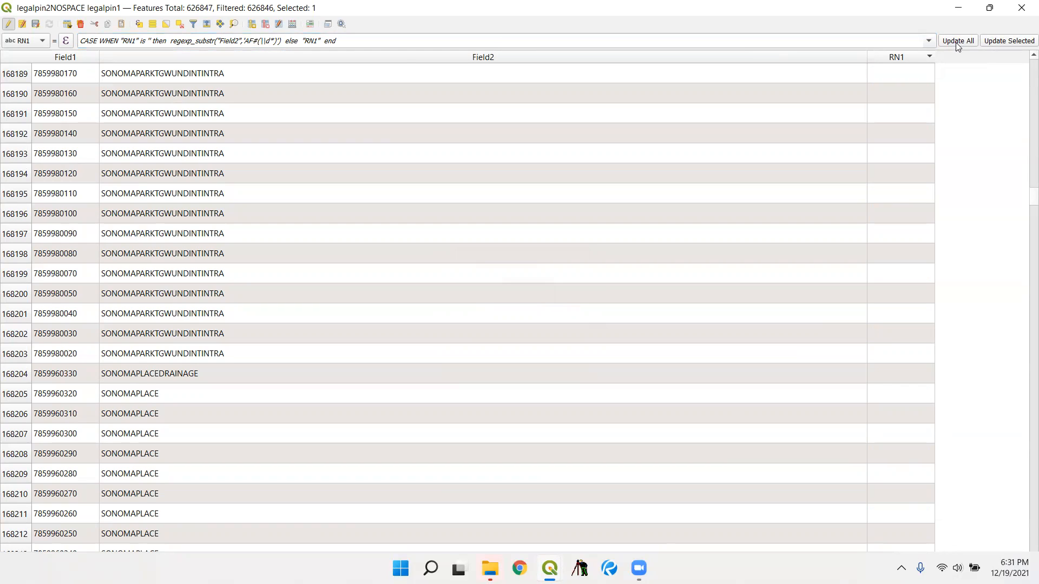
pyautogui.click(956, 42)
# - Check the updated rows, set the regexp_substr pattern to 'NUMBER(\\d*)', and update RN1 for all rows
pyautogui.click(246, 46)
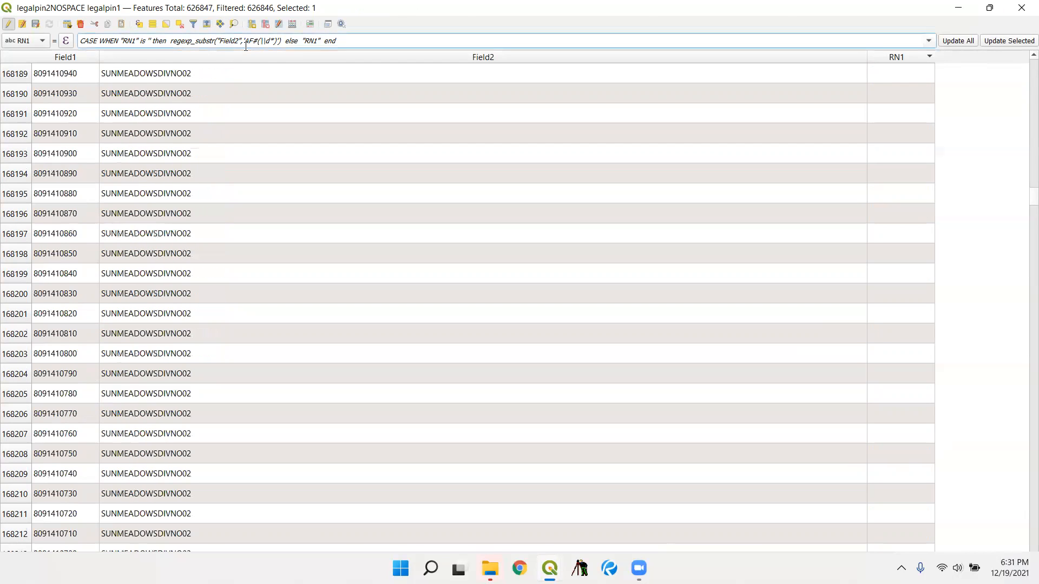
pyautogui.click(1023, 196)
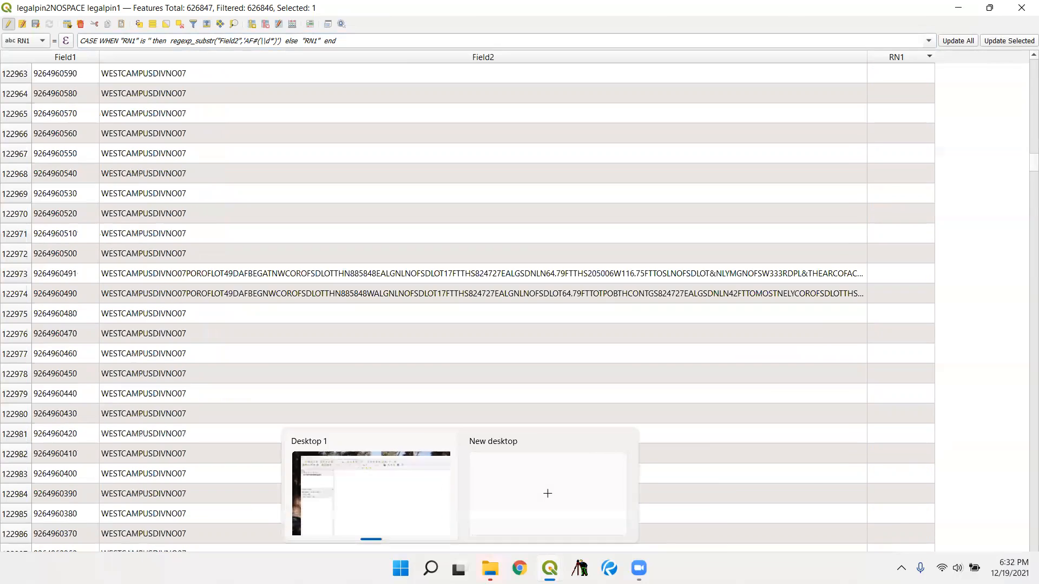
pyautogui.moveTo(490, 567)
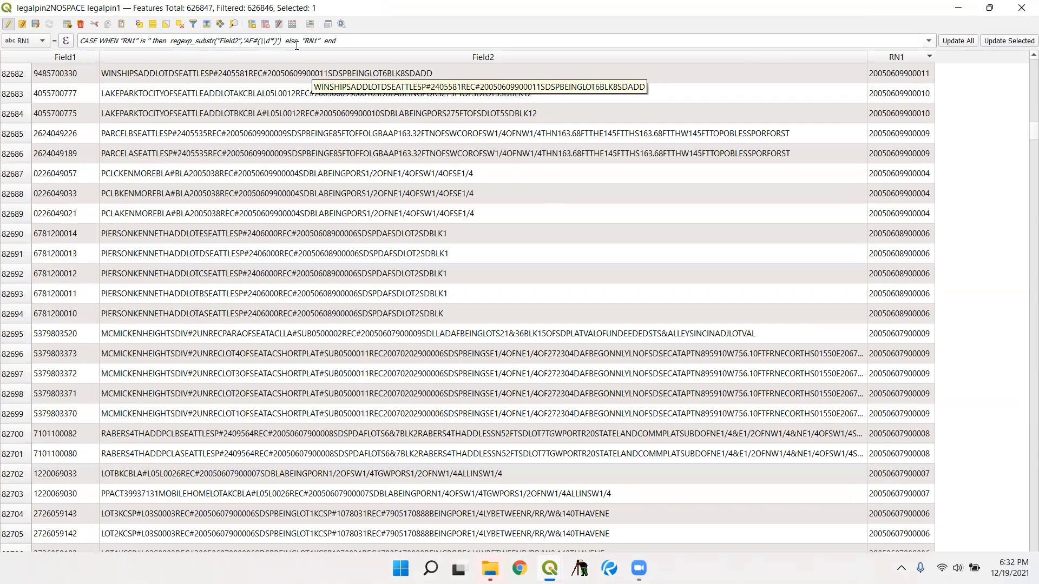
pyautogui.click(244, 41)
pyautogui.moveTo(245, 42); pyautogui.dragTo(258, 46)
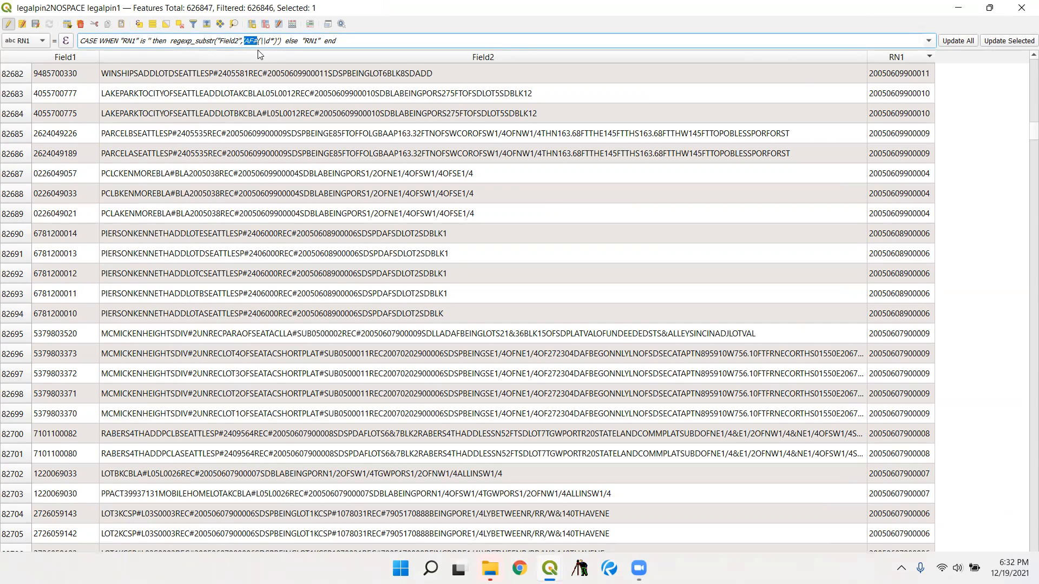
pyautogui.click(254, 43)
pyautogui.press('BackSpace')
pyautogui.press('BackSpace')
pyautogui.press('BackSpace')
pyautogui.write('NUMBER')
pyautogui.click(957, 42)
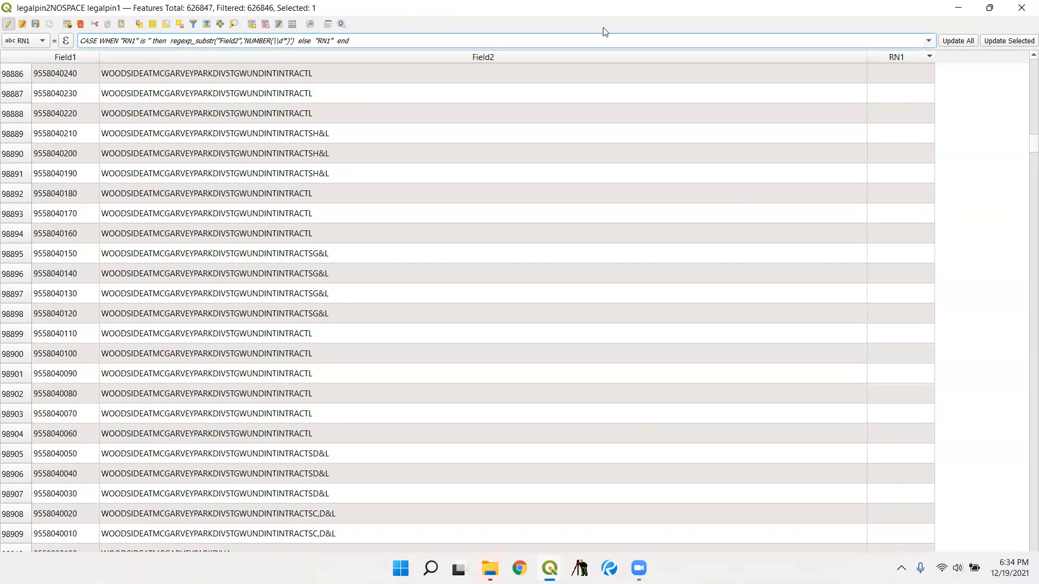
# - Set the regexp_substr pattern to '#(\\d*)' and update RN1 for all rows
pyautogui.moveTo(244, 41)
pyautogui.mouseDown()
pyautogui.moveTo(272, 43)
pyautogui.moveTo(249, 42)
pyautogui.mouseUp()
pyautogui.write("'#")
pyautogui.click(966, 42)
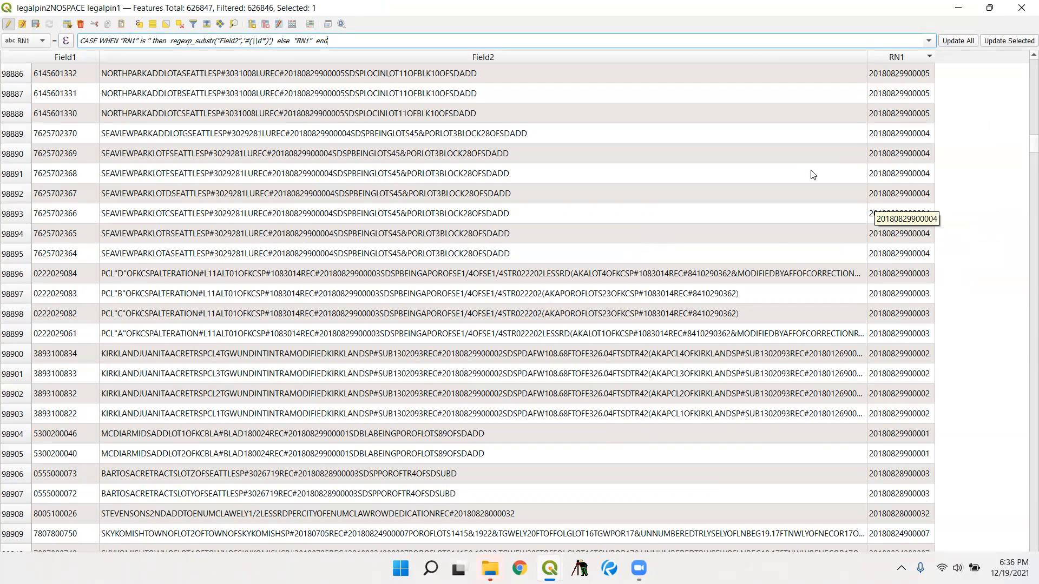
# - Open the RN1 expression for editing and browse the previously used expressions under Recent (generic)
pyautogui.click(66, 42)
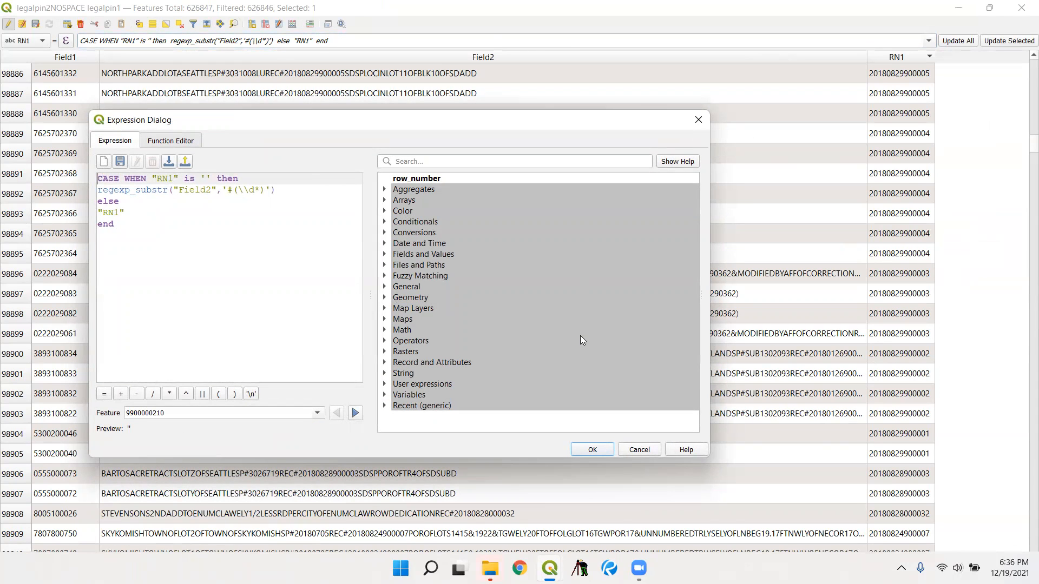
pyautogui.doubleClick(533, 399)
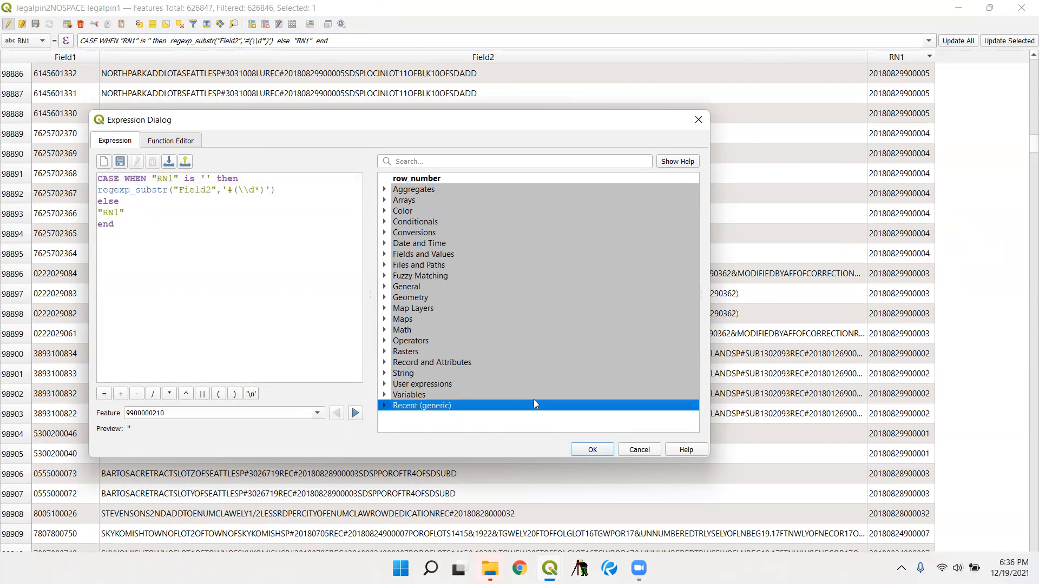
pyautogui.scroll(-4, 533, 394)
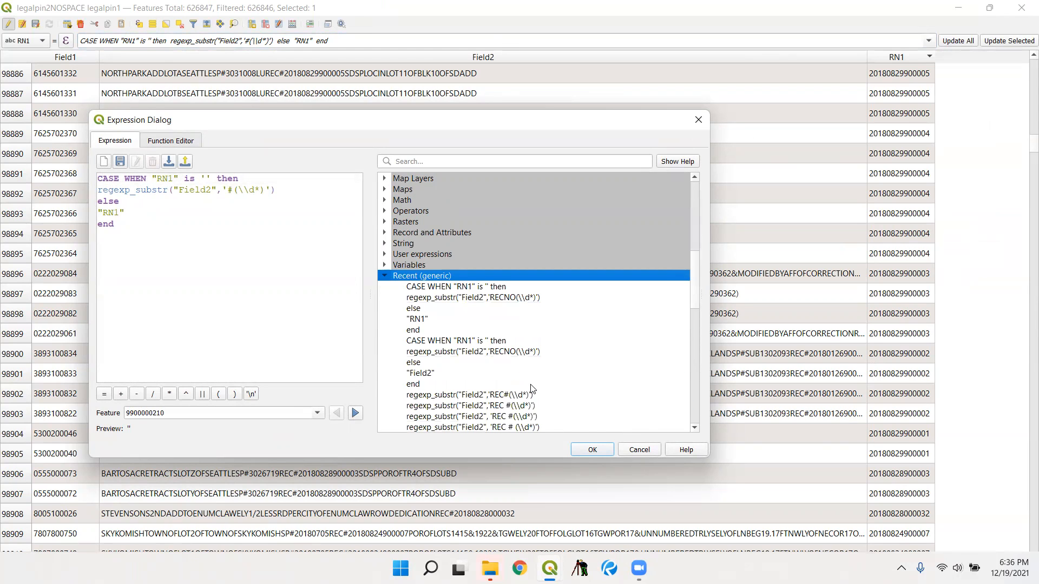
pyautogui.scroll(-7, 532, 390)
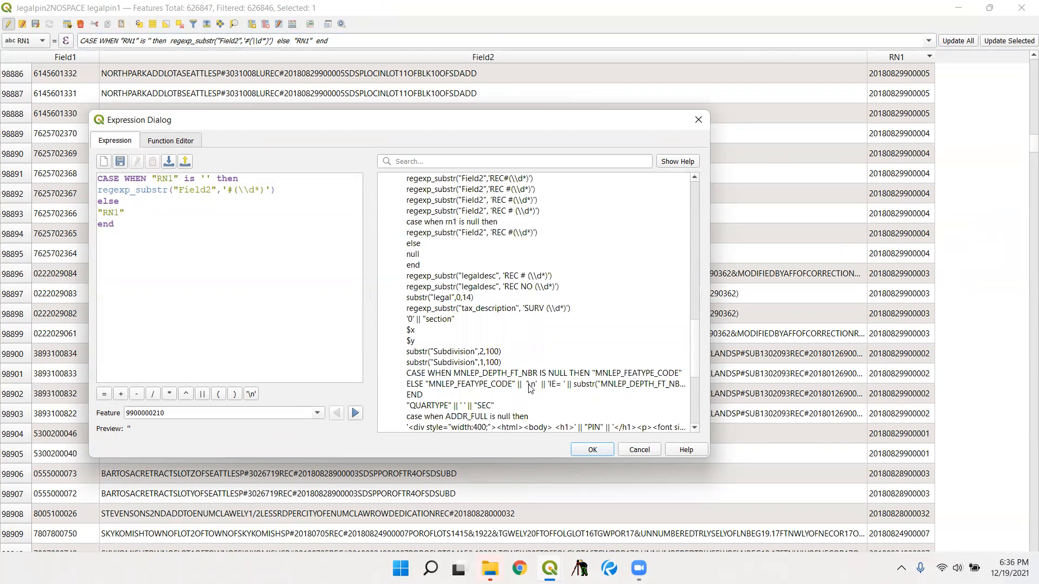
pyautogui.scroll(-4, 453, 307)
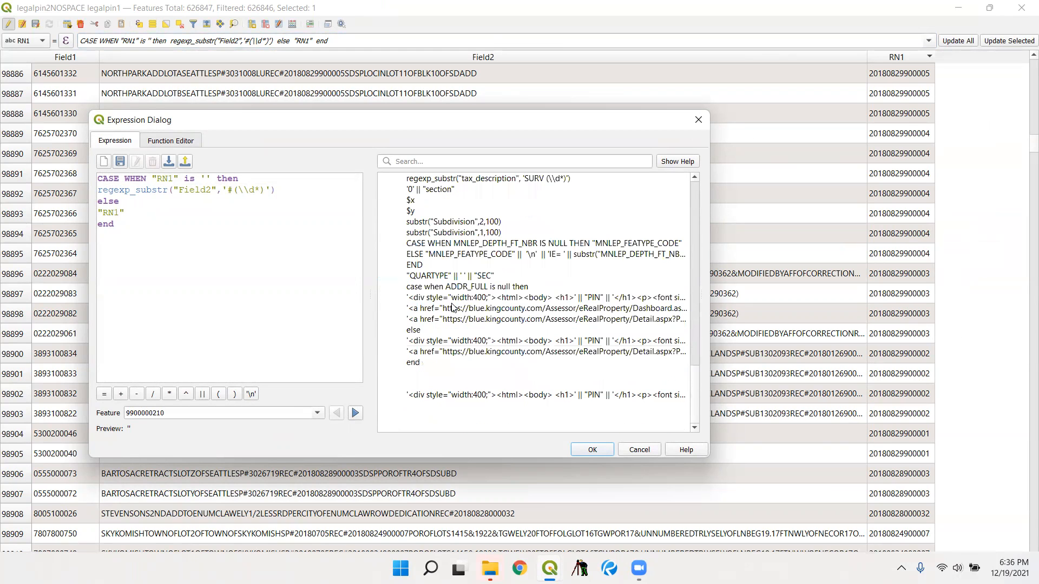
pyautogui.scroll(4, 503, 325)
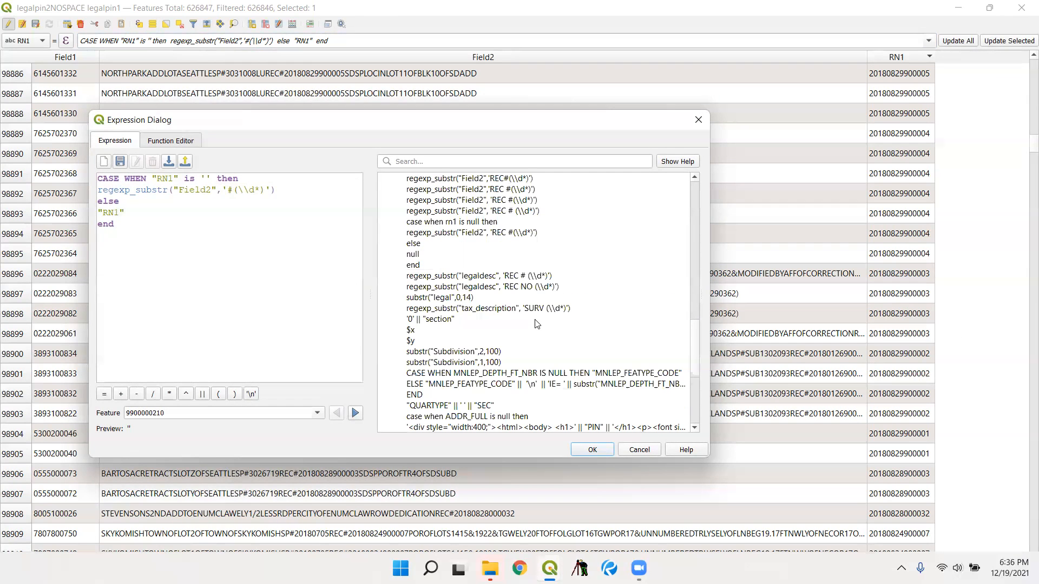
pyautogui.scroll(4, 537, 324)
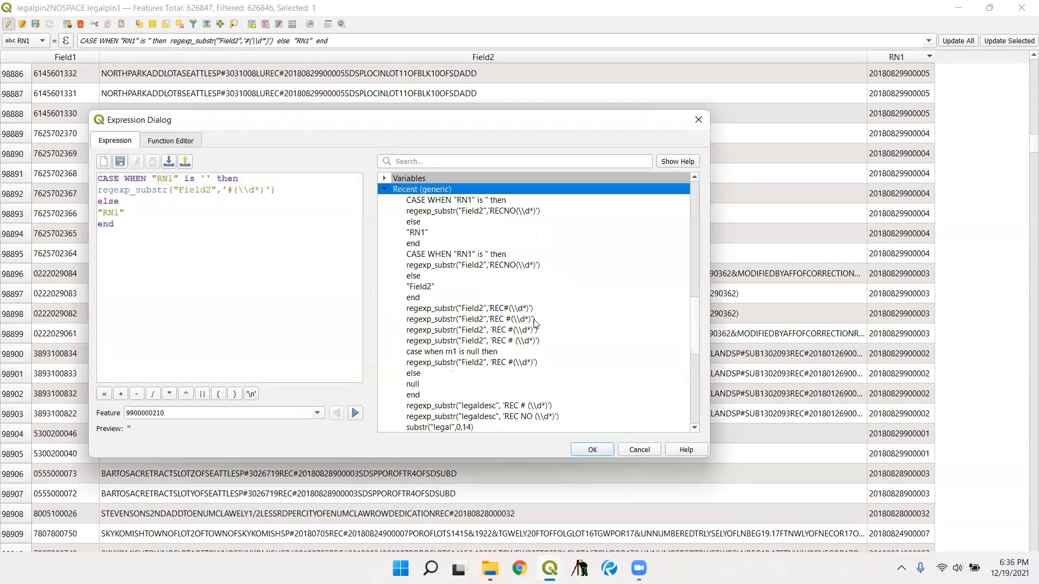
pyautogui.scroll(-4, 532, 324)
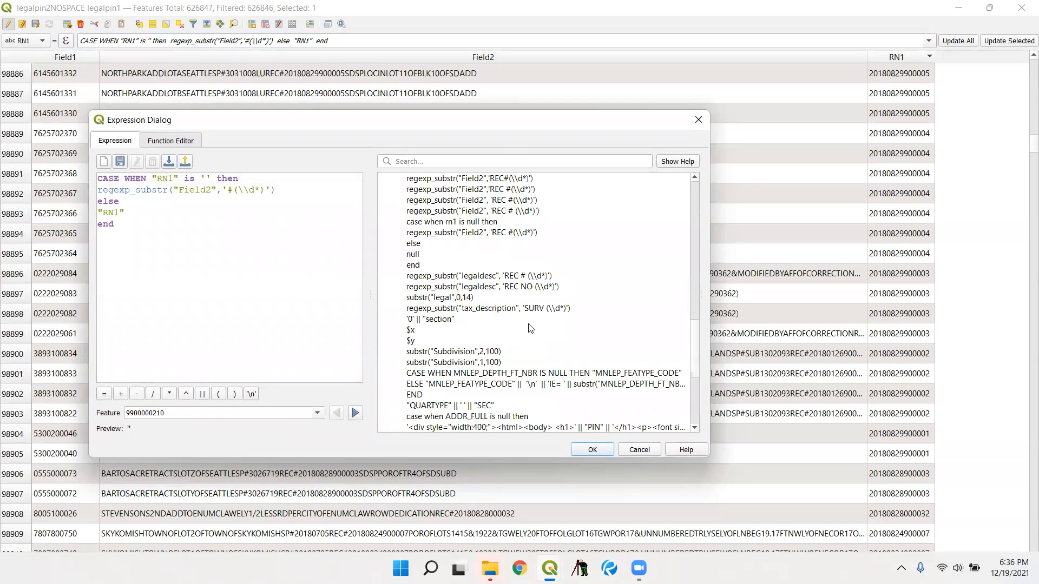
pyautogui.scroll(-4, 530, 328)
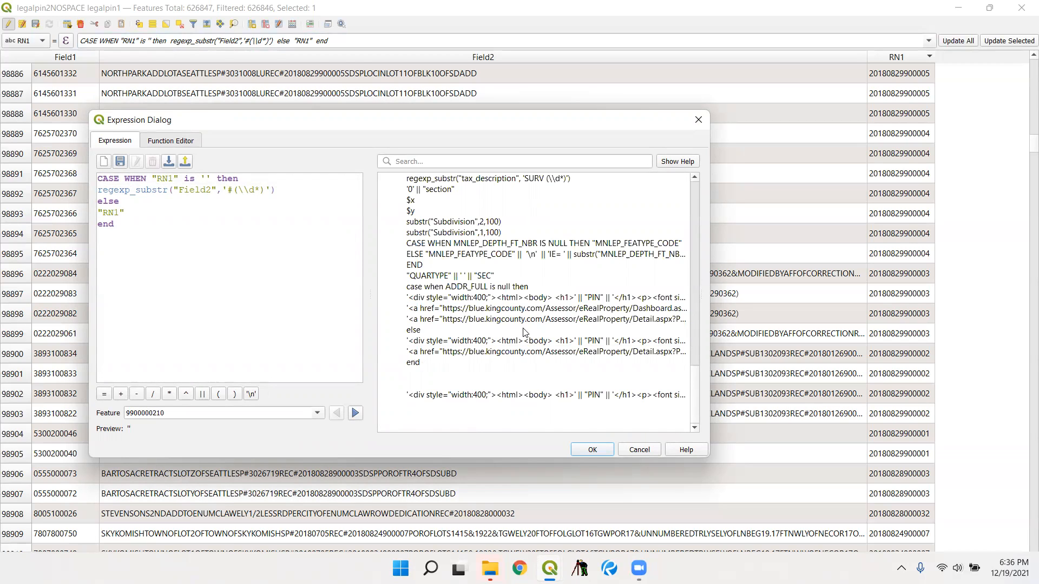
pyautogui.scroll(8, 523, 332)
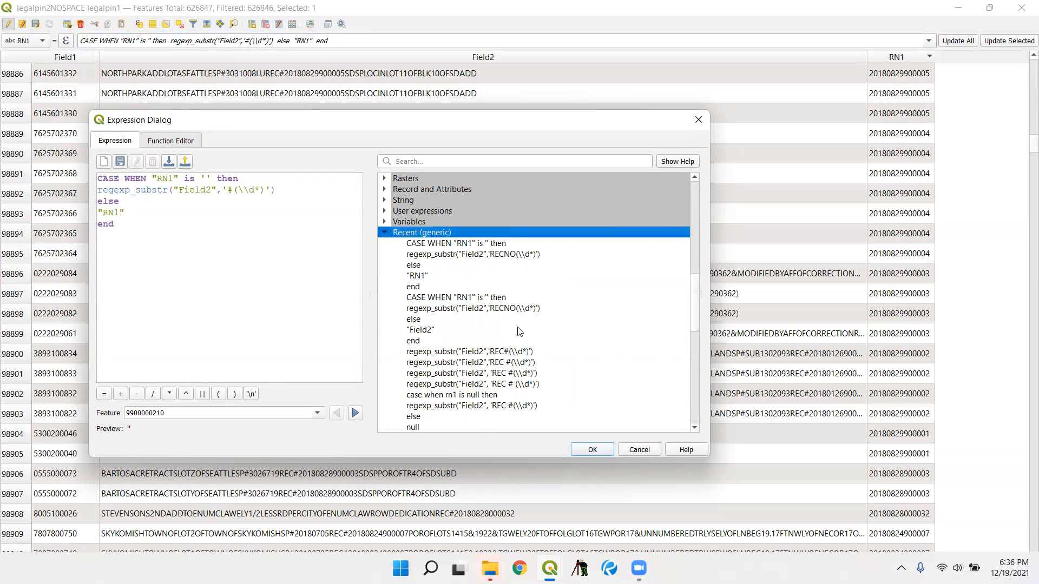
# - Replace the whole RN1 expression with the beginning of a substr function that takes "Field2" as its string
pyautogui.moveTo(204, 241); pyautogui.dragTo(72, 168)
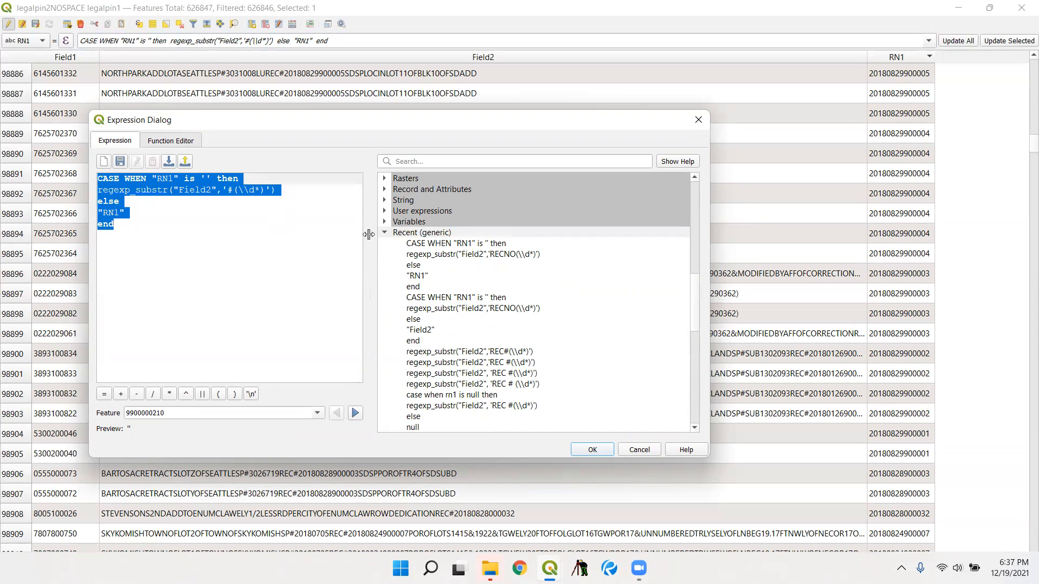
pyautogui.write('SUB')
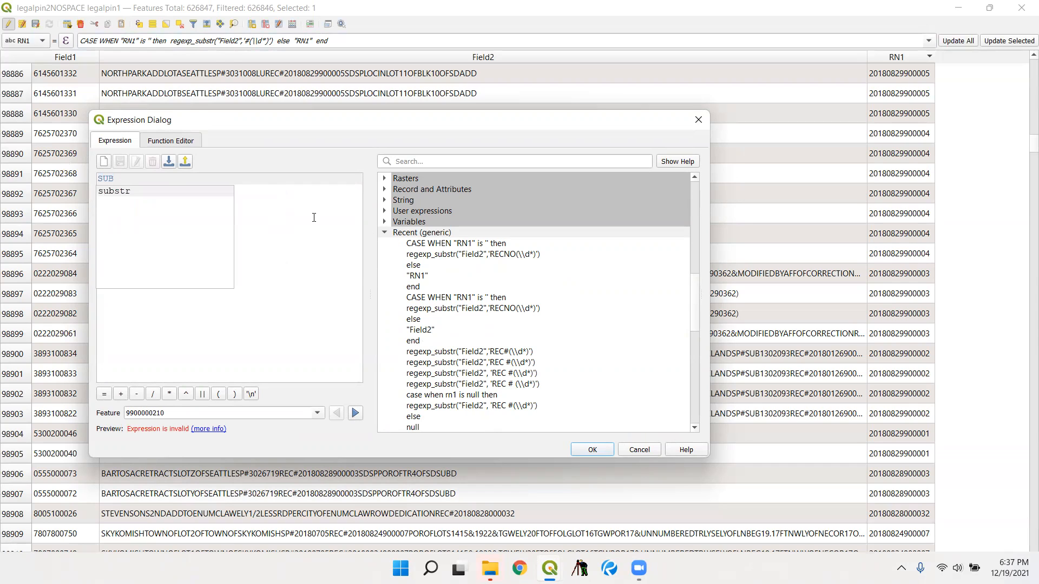
pyautogui.doubleClick(204, 192)
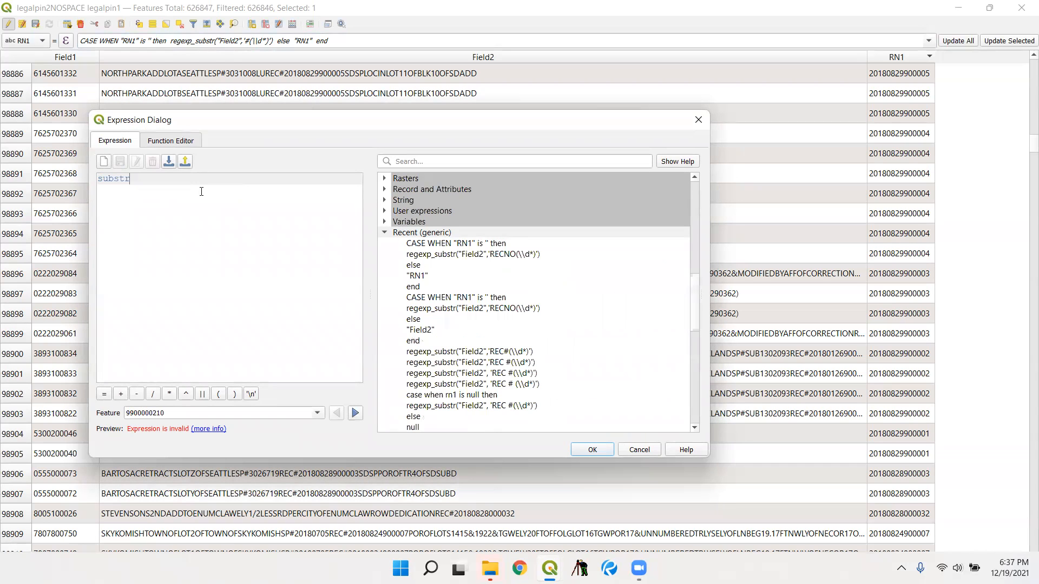
pyautogui.write('(REG')
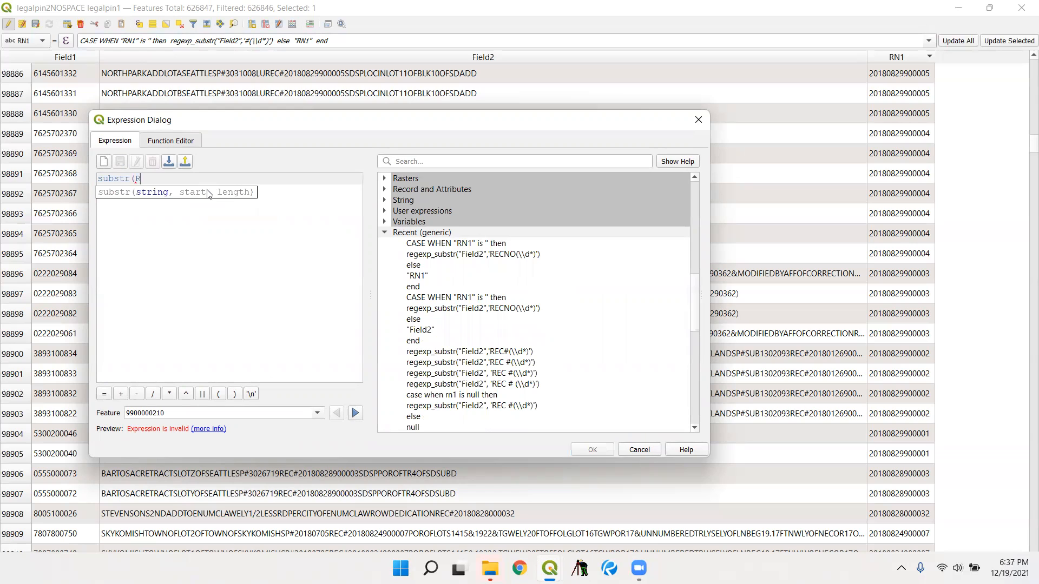
pyautogui.press('BackSpace')
pyautogui.press('BackSpace')
pyautogui.press('BackSpace')
pyautogui.write('re')
pyautogui.press('BackSpace')
pyautogui.press('BackSpace')
pyautogui.write('"field2')
pyautogui.press('BackSpace')
pyautogui.press('BackSpace')
pyautogui.press('BackSpace')
pyautogui.press('BackSpace')
pyautogui.press('BackSpace')
pyautogui.press('BackSpace')
pyautogui.write('Field2",(re')
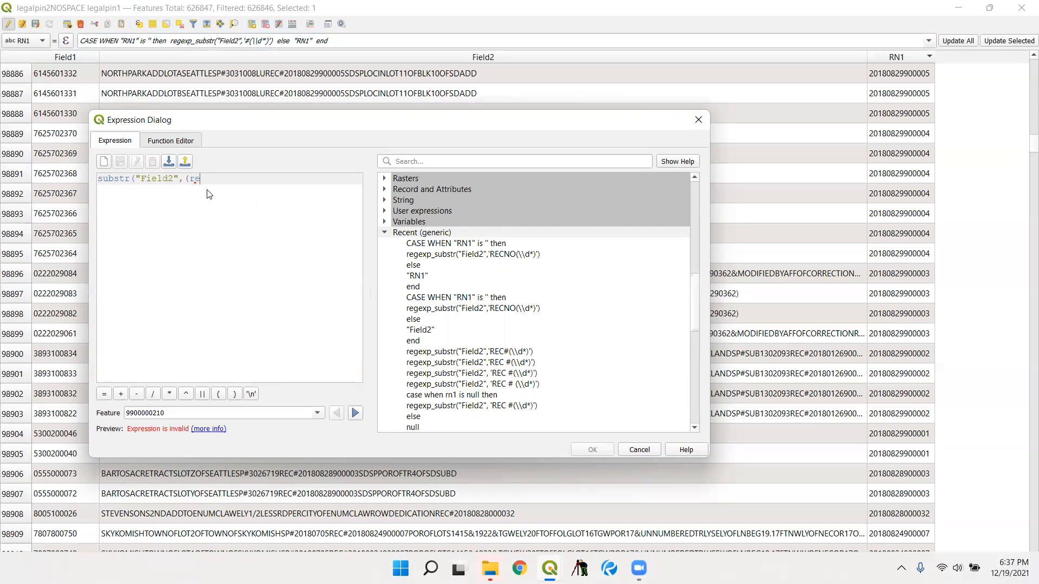
# - Add a nested regexp_match("Field2",'REC#') as the start position of the substr function
pyautogui.click(207, 191)
pyautogui.write('(')
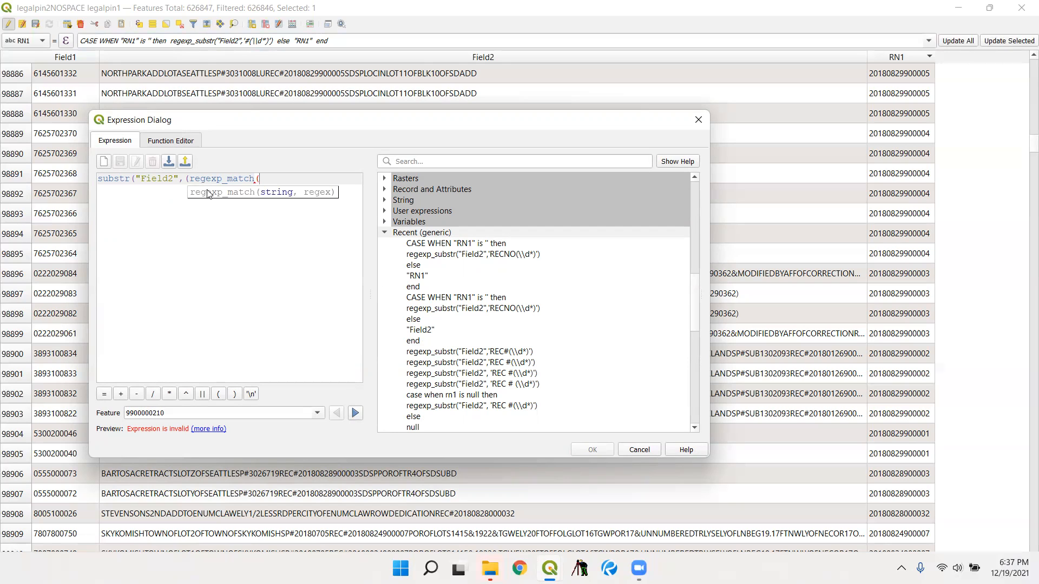
pyautogui.write('"Field2, REC#)')
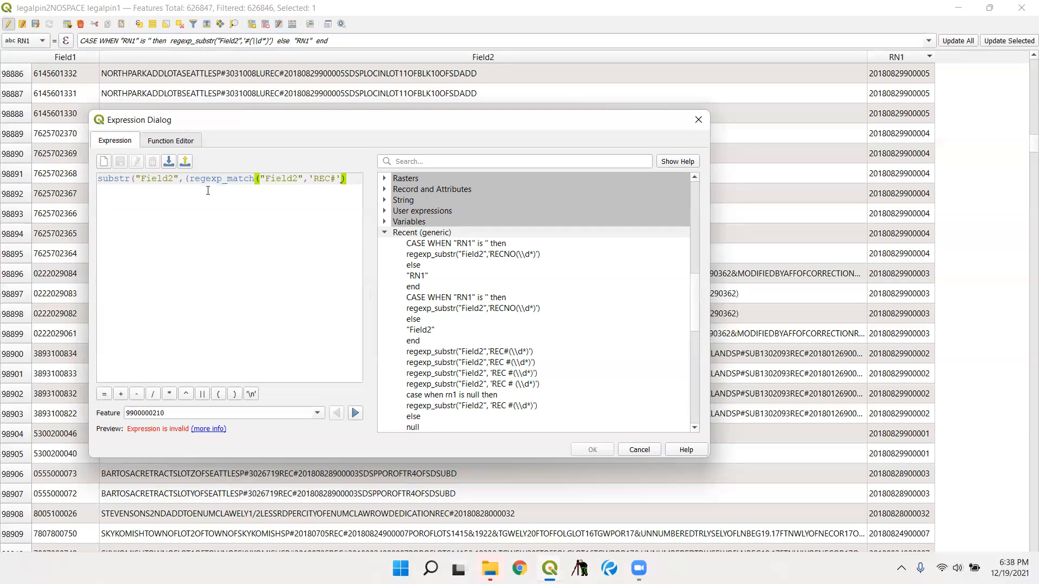
# - Add an offset of +10 to the match position and a substr length of 500
pyautogui.write('+10')
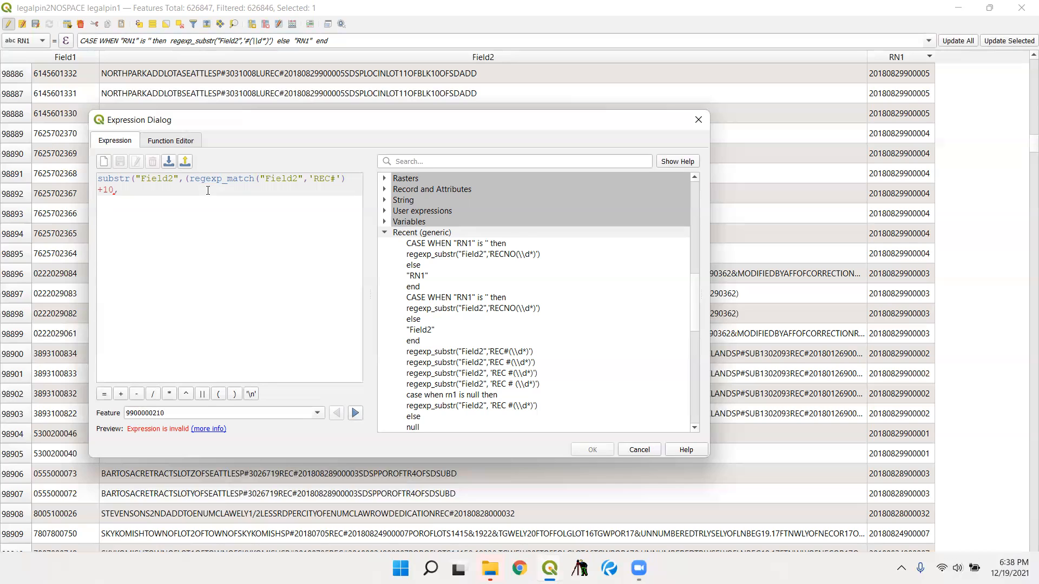
pyautogui.write(',1')
pyautogui.press('BackSpace')
pyautogui.write('500)')
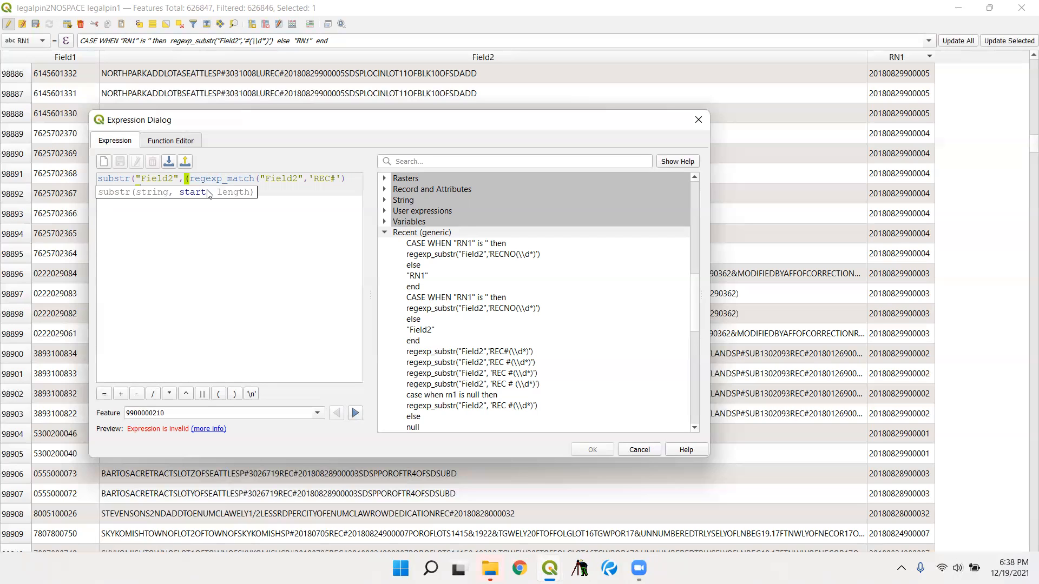
# - Correct the expression's ending by closing the start-position bracket after +10 and giving the length as 599
pyautogui.click(258, 208)
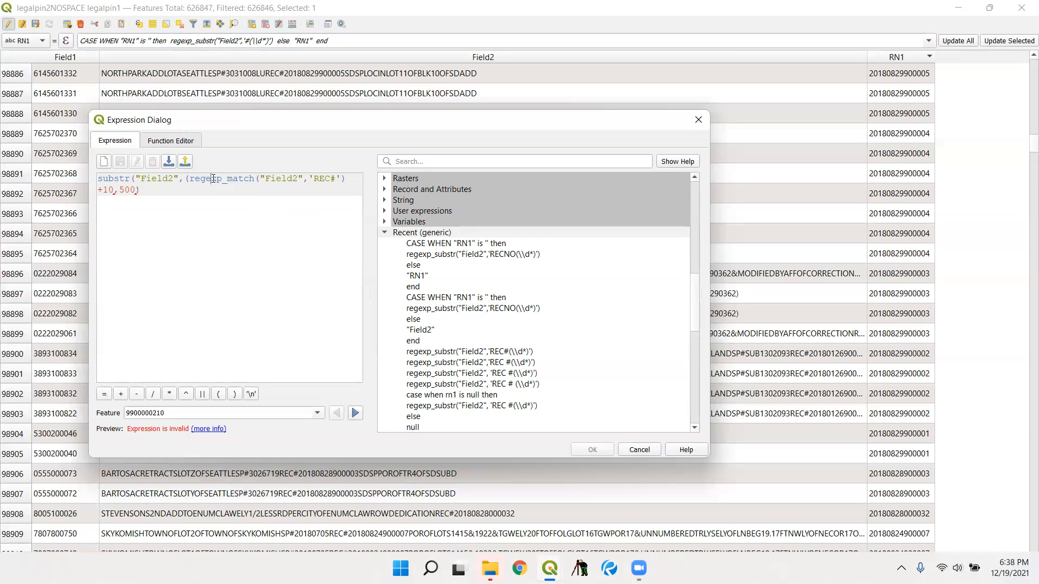
pyautogui.press('BackSpace')
pyautogui.press('BackSpace')
pyautogui.press('BackSpace')
pyautogui.press('BackSpace')
pyautogui.press('BackSpace')
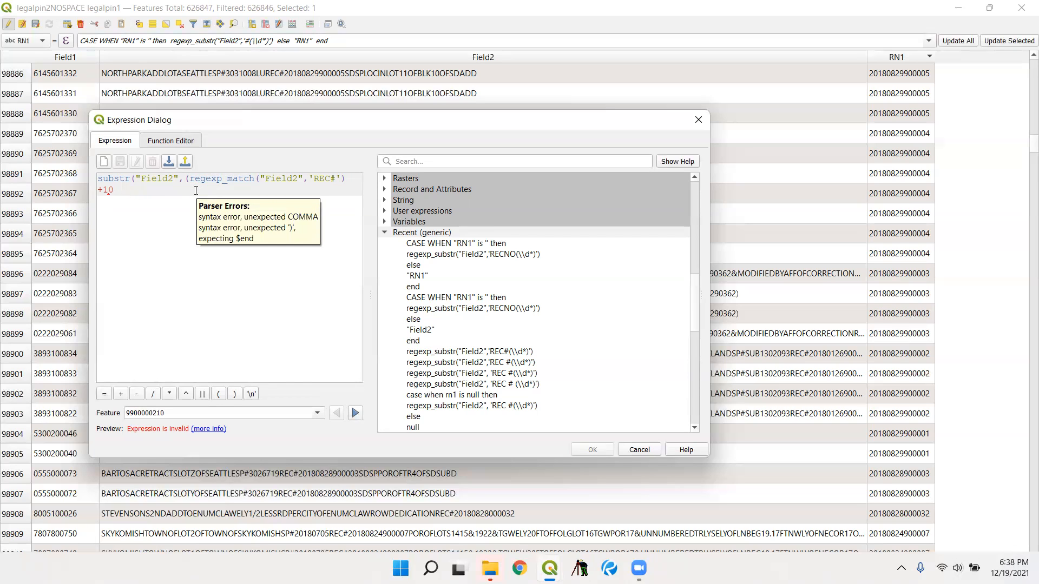
pyautogui.write('),599')
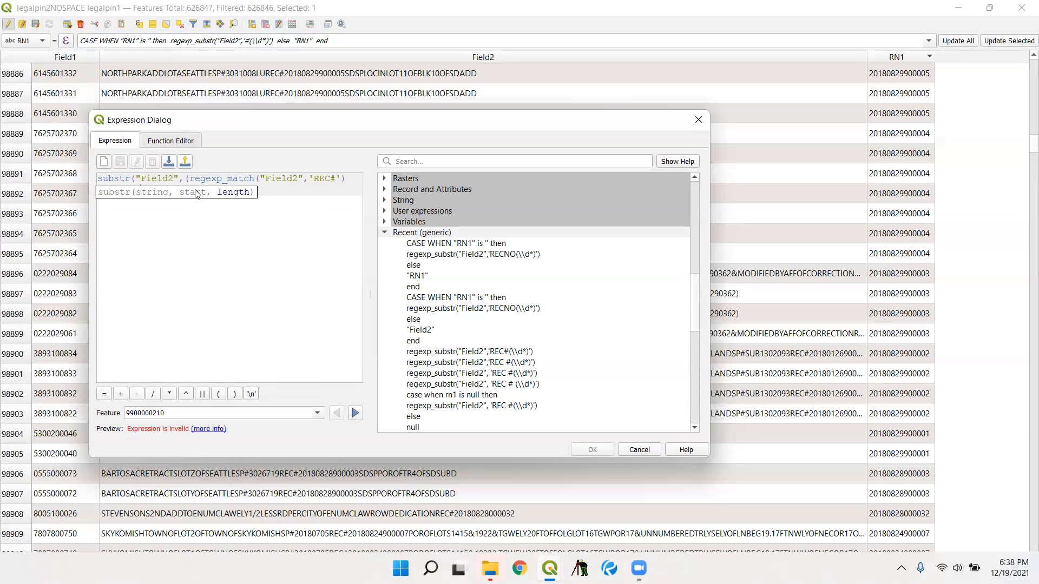
pyautogui.write(')')
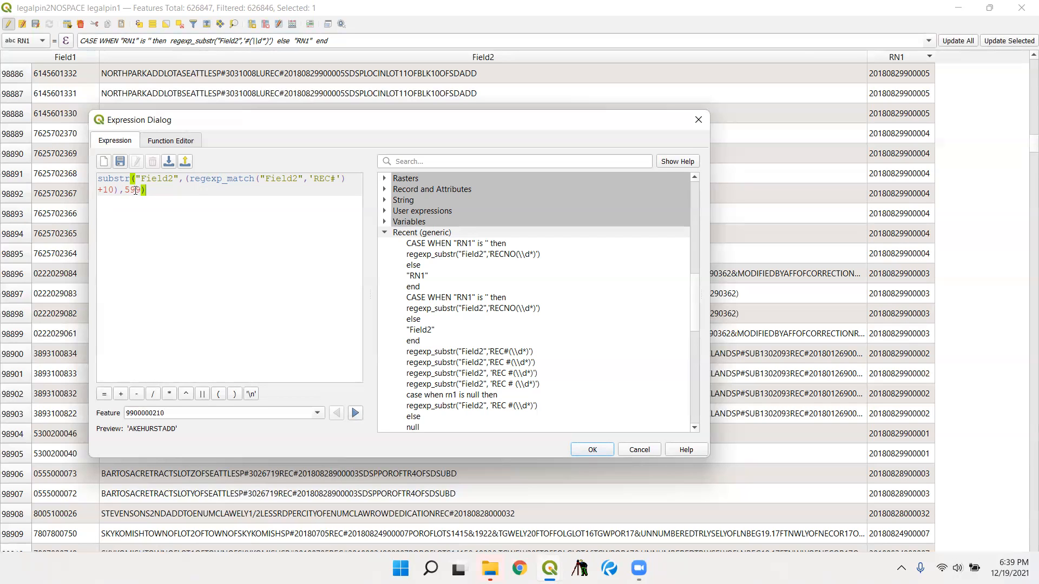
# - Change the substr length to 500, then discard the edited expression
pyautogui.moveTo(132, 192); pyautogui.dragTo(140, 194)
pyautogui.write('00')
pyautogui.click(634, 453)
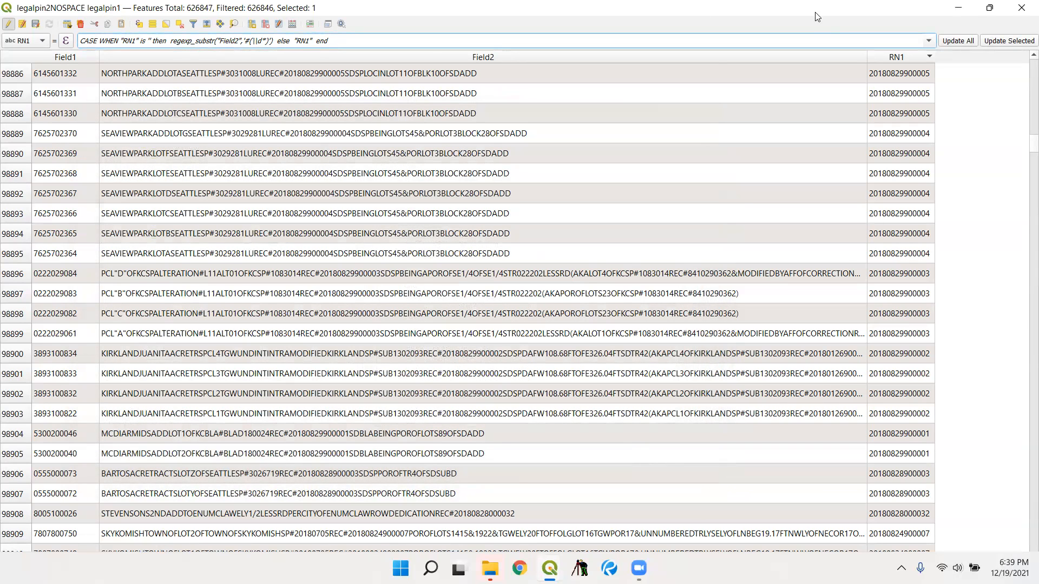
# - Close the attribute table and start exporting the legalpin2NOSPACE legalpin1 layer in Comma Separated Value [CSV] format
pyautogui.click(1021, 7)
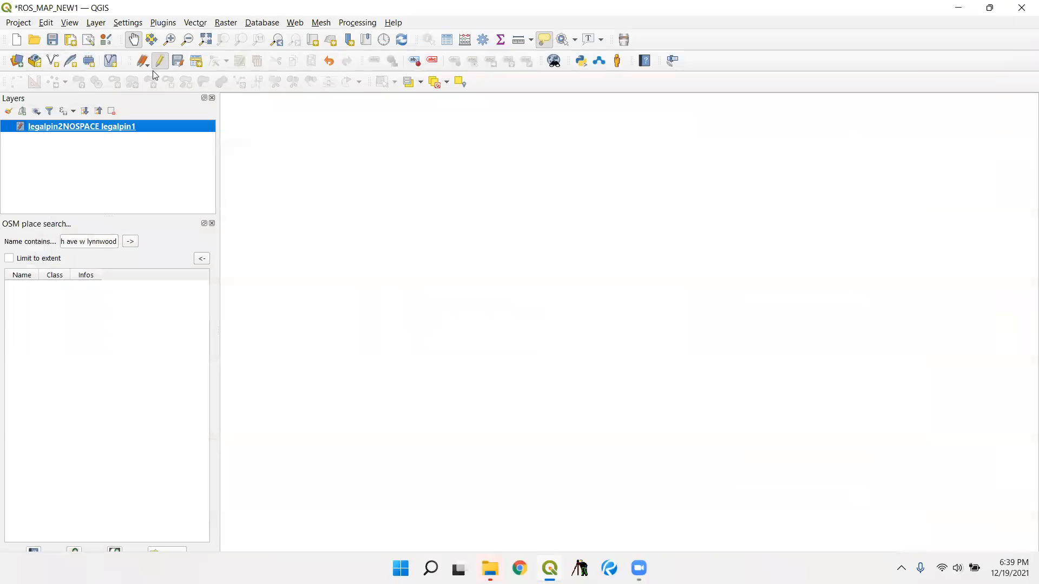
pyautogui.rightClick(110, 128)
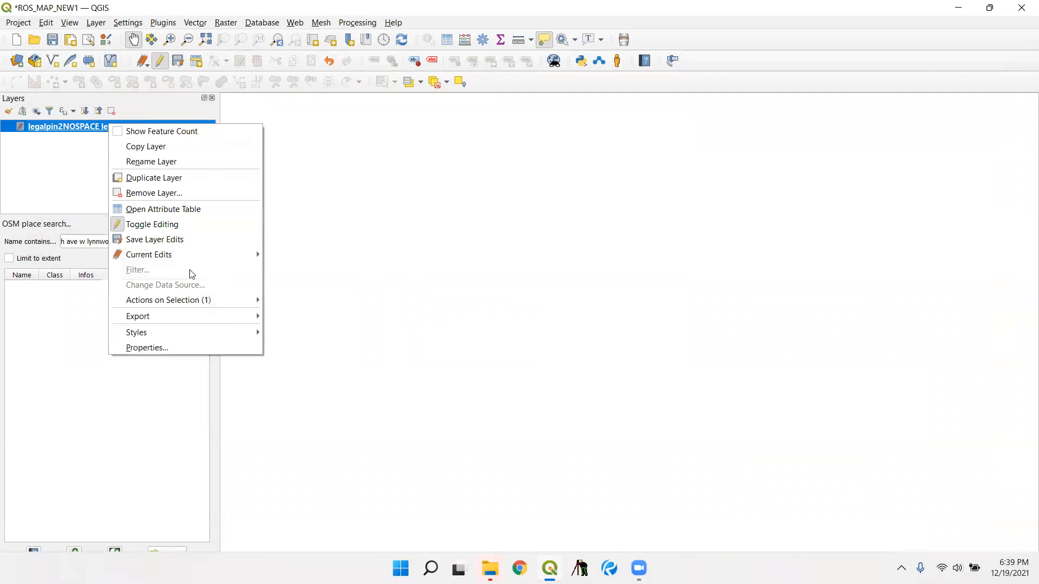
pyautogui.moveTo(227, 316)
pyautogui.click(311, 318)
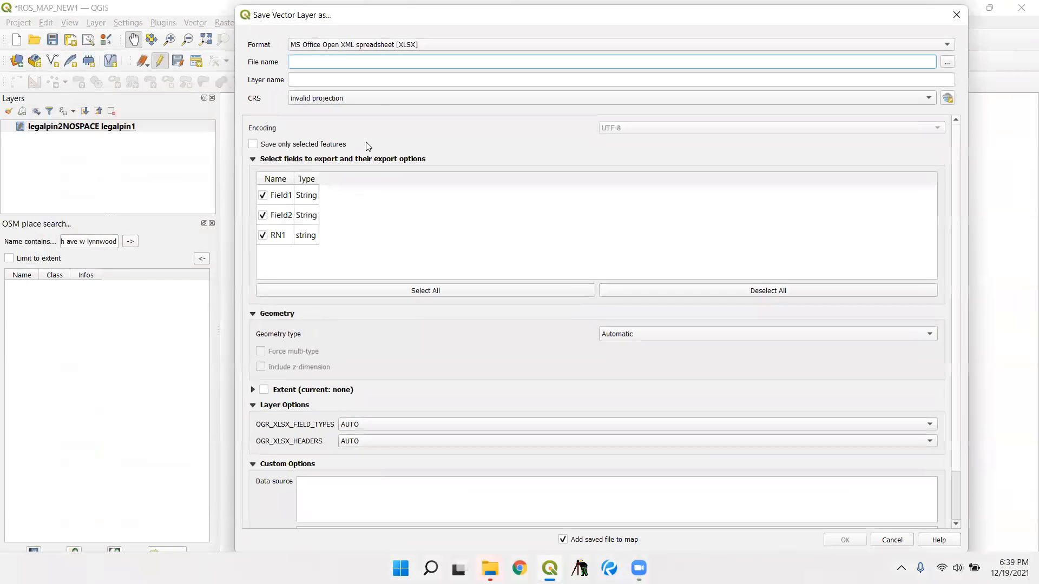
pyautogui.click(382, 43)
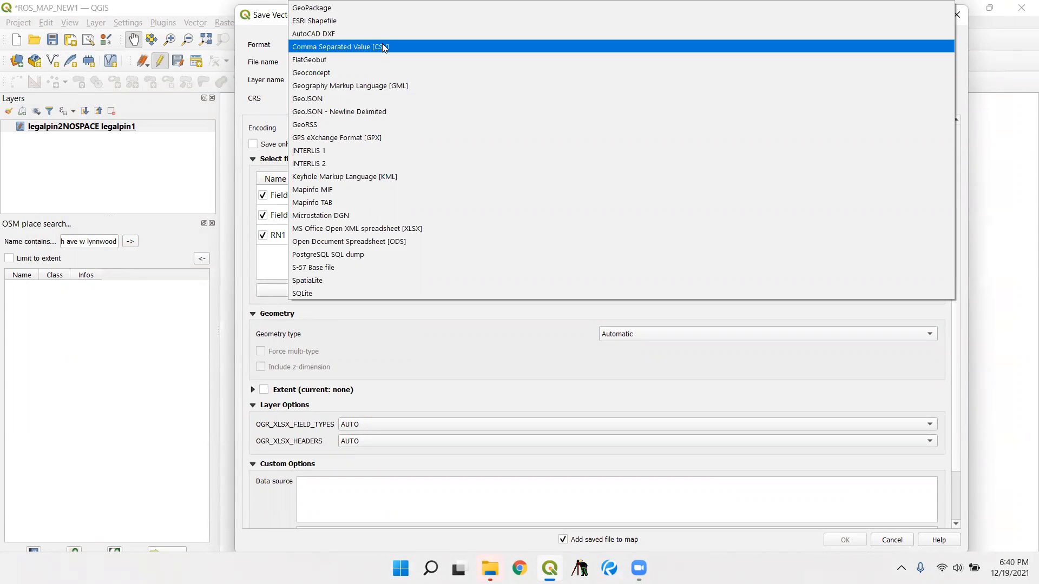
pyautogui.click(401, 47)
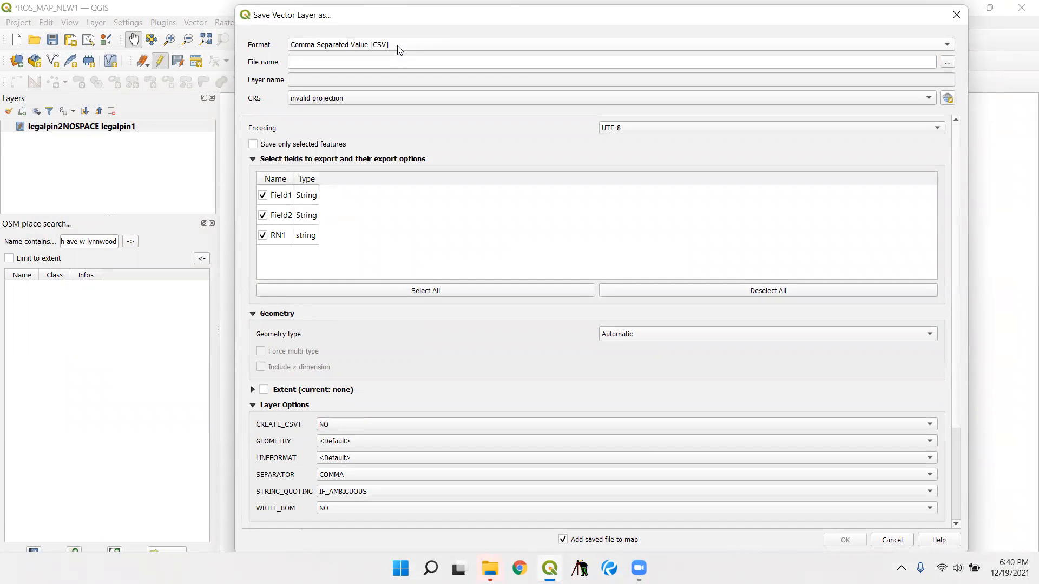
# - Name the export file LEGALRECNO and save the layer with Field1, Field2 and RN1 included
pyautogui.click(404, 61)
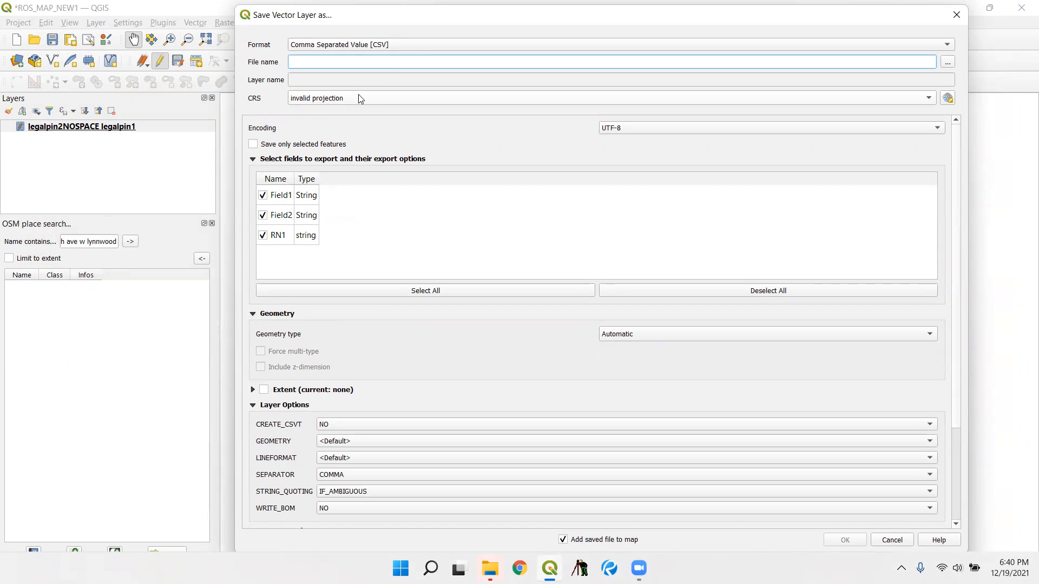
pyautogui.write('LEGALRECNO')
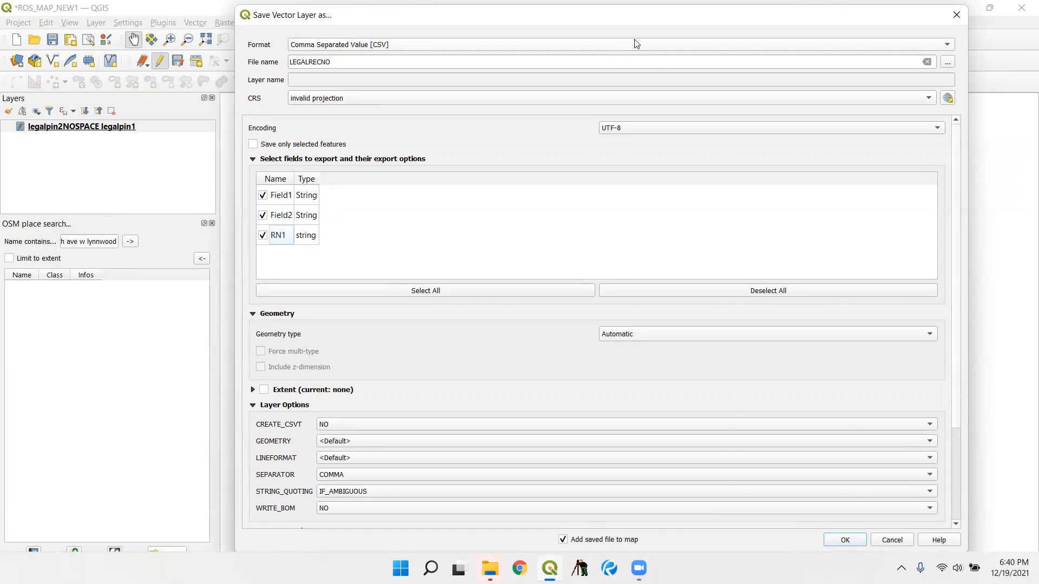
pyautogui.moveTo(632, 24); pyautogui.dragTo(626, 20)
pyautogui.click(833, 536)
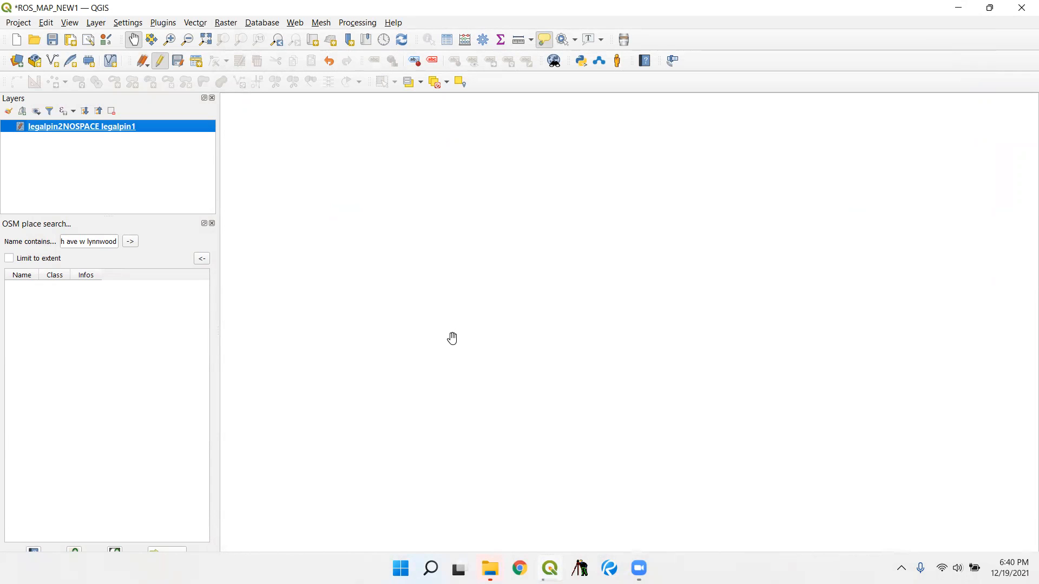
# - Return to the QGIS project and open the attribute table of the exported LEGALRECNO layer
pyautogui.click(547, 562)
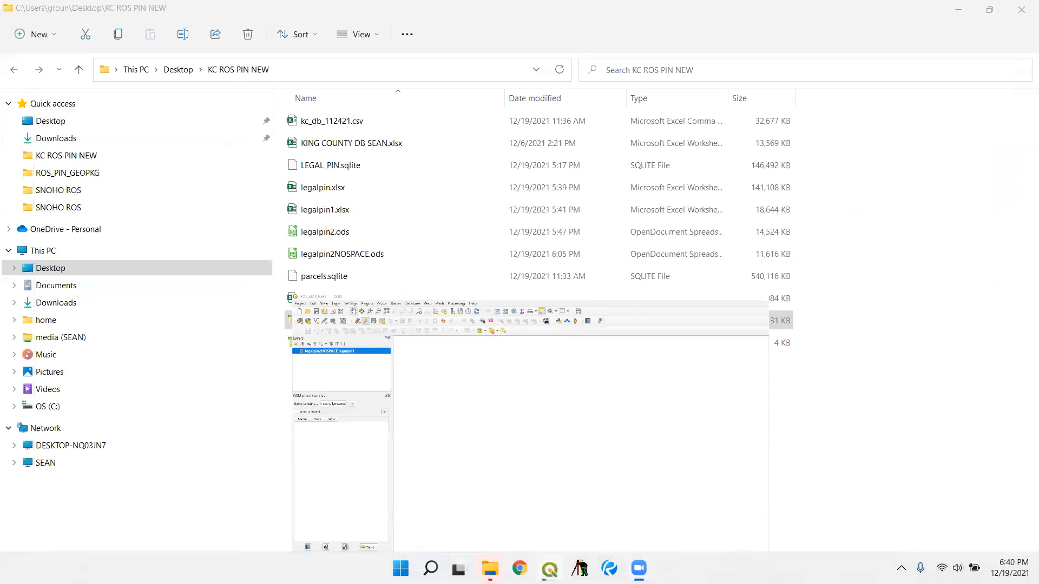
pyautogui.click(545, 557)
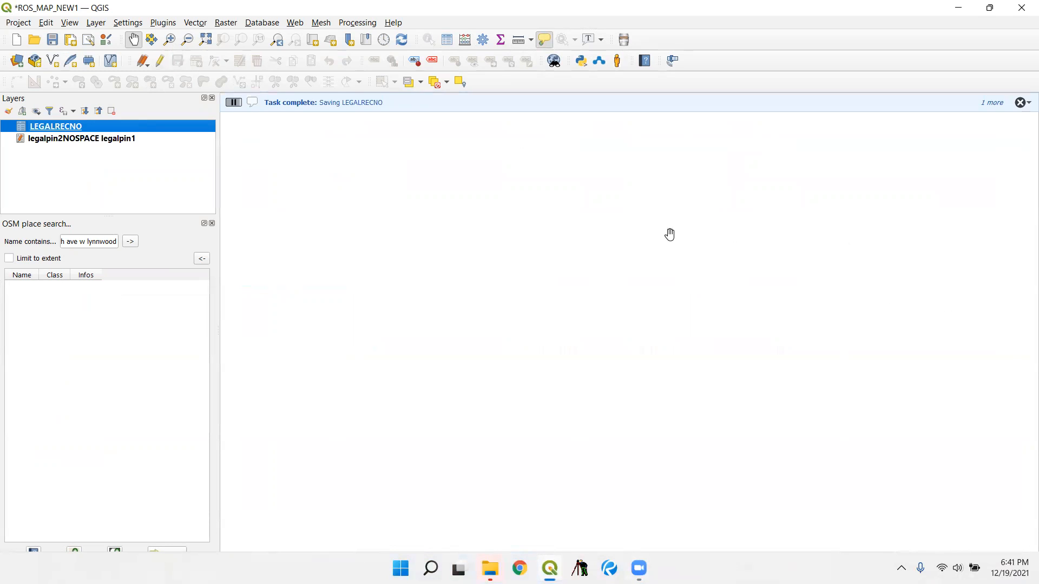
pyautogui.rightClick(57, 130)
pyautogui.click(160, 230)
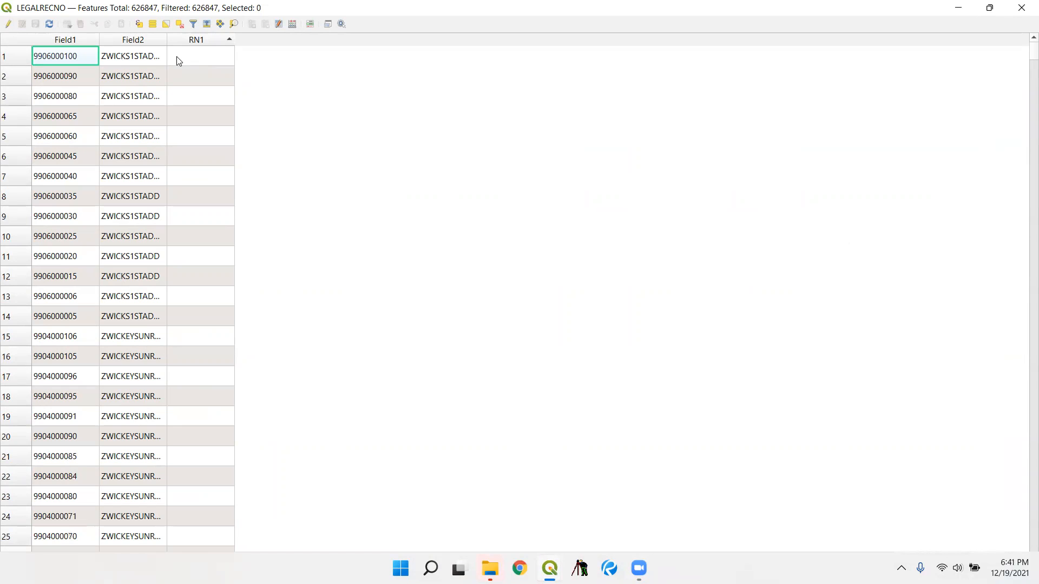
# - Sort the LEGALRECNO table by RN1 in descending order, review the extracted recording numbers, and close the table
pyautogui.click(211, 44)
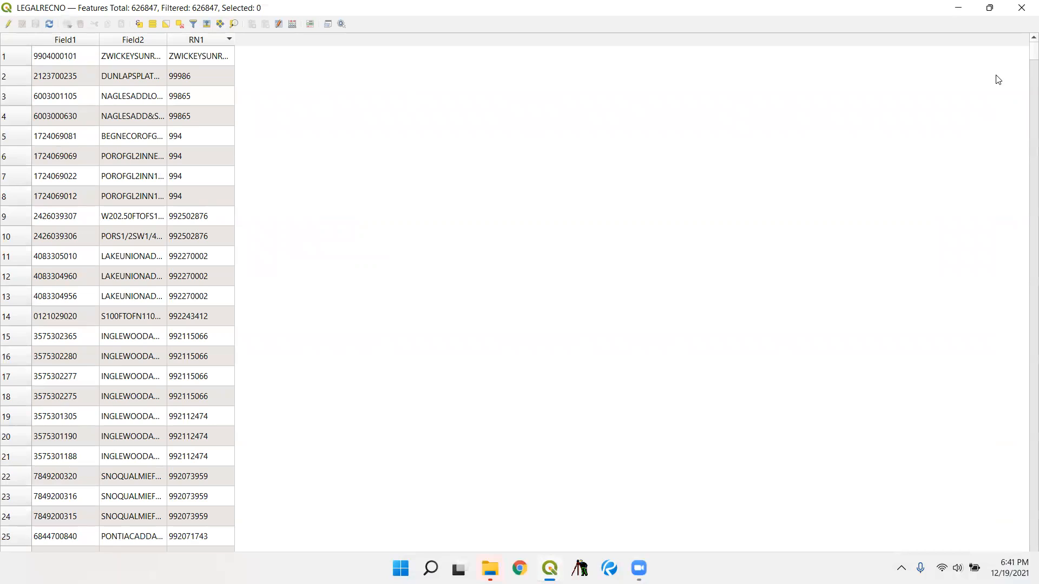
pyautogui.moveTo(1033, 51); pyautogui.dragTo(1033, 110)
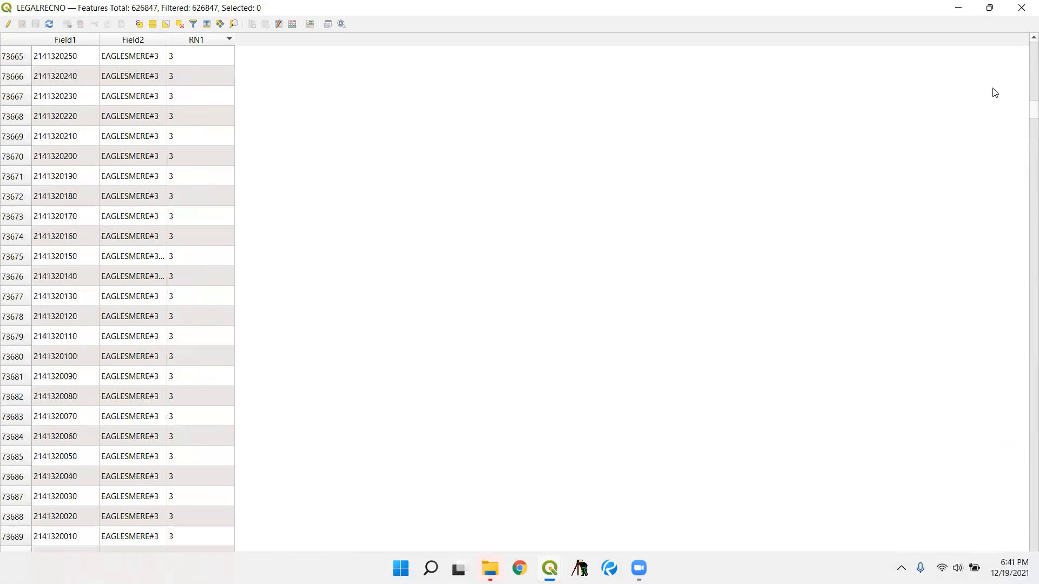
pyautogui.click(1021, 7)
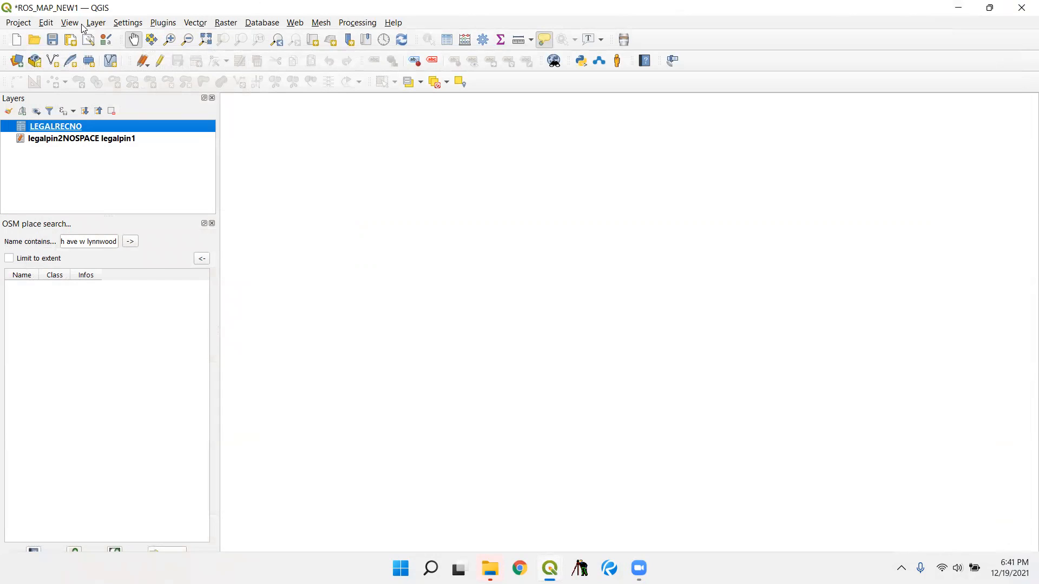
# - Add parcels.sqlite from the KC ROS PIN NEW folder to the project as a vector layer
pyautogui.click(97, 24)
pyautogui.moveTo(122, 68)
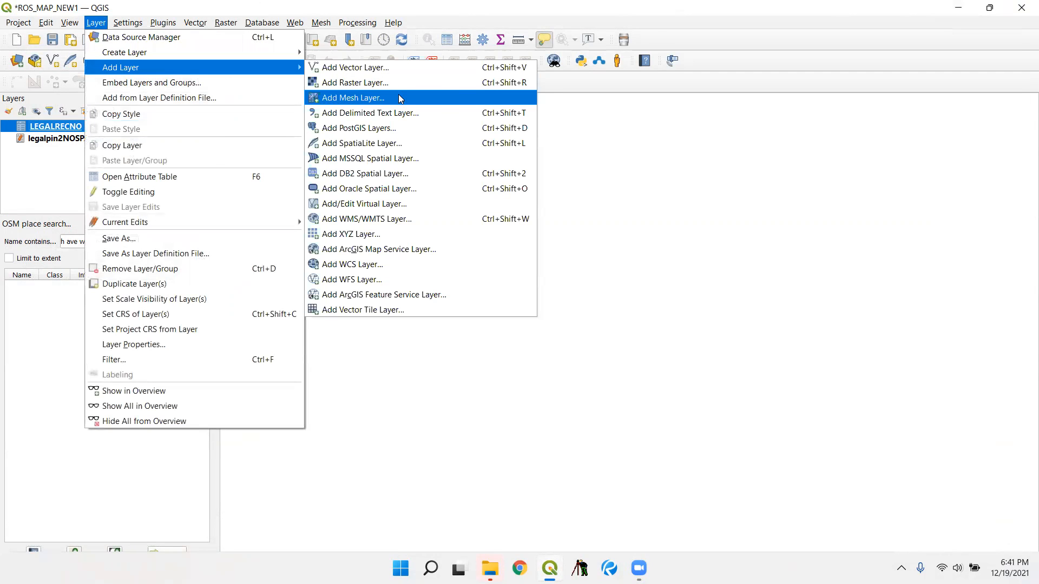
pyautogui.click(400, 67)
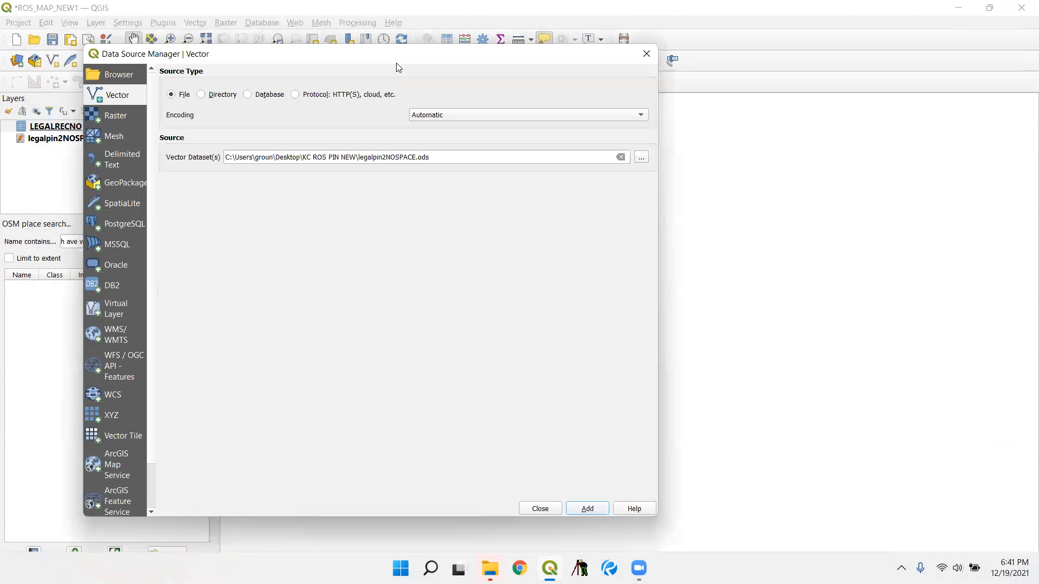
pyautogui.click(643, 160)
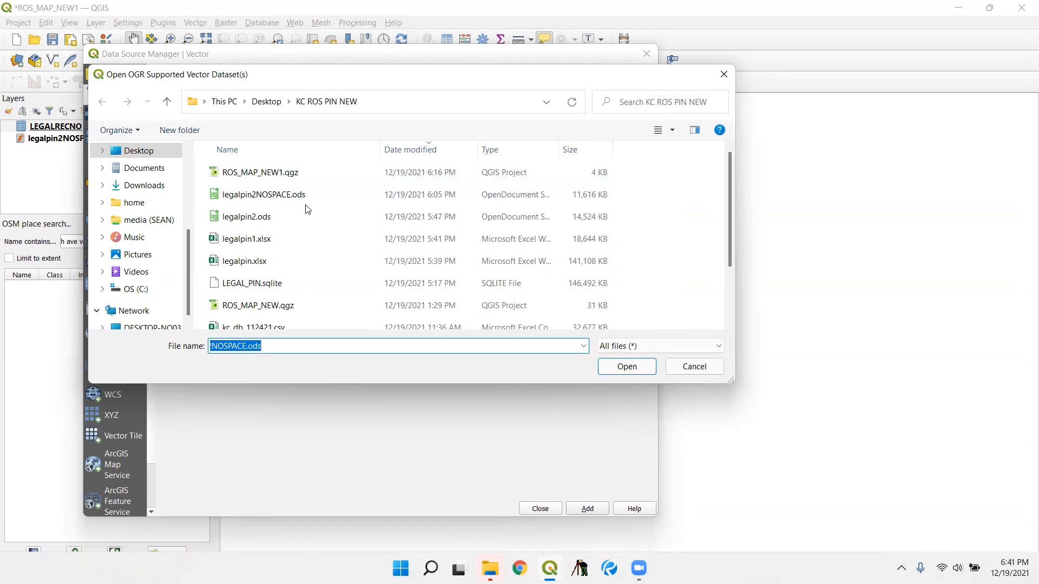
pyautogui.scroll(-1, 306, 209)
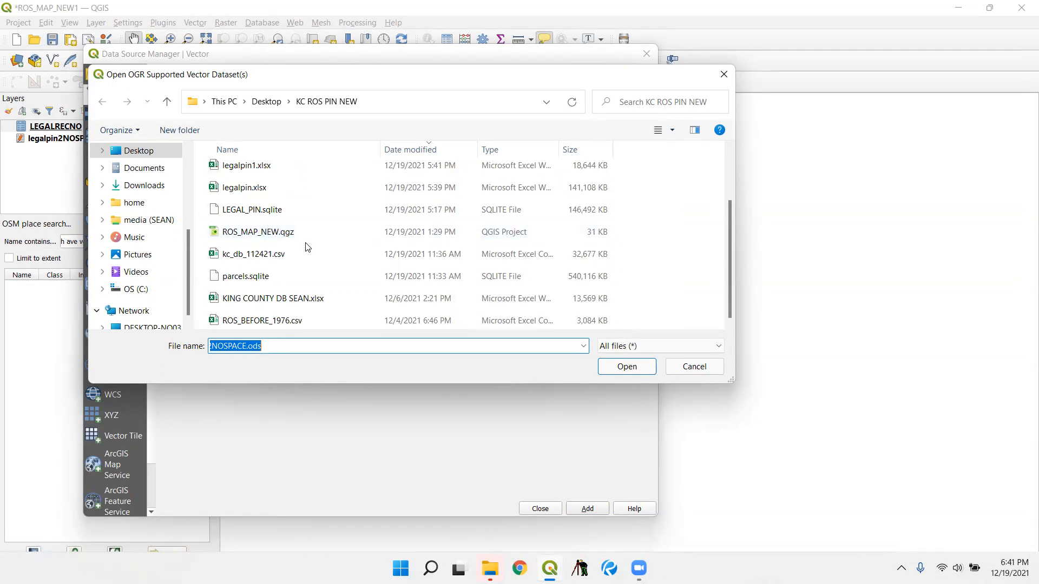
pyautogui.click(293, 274)
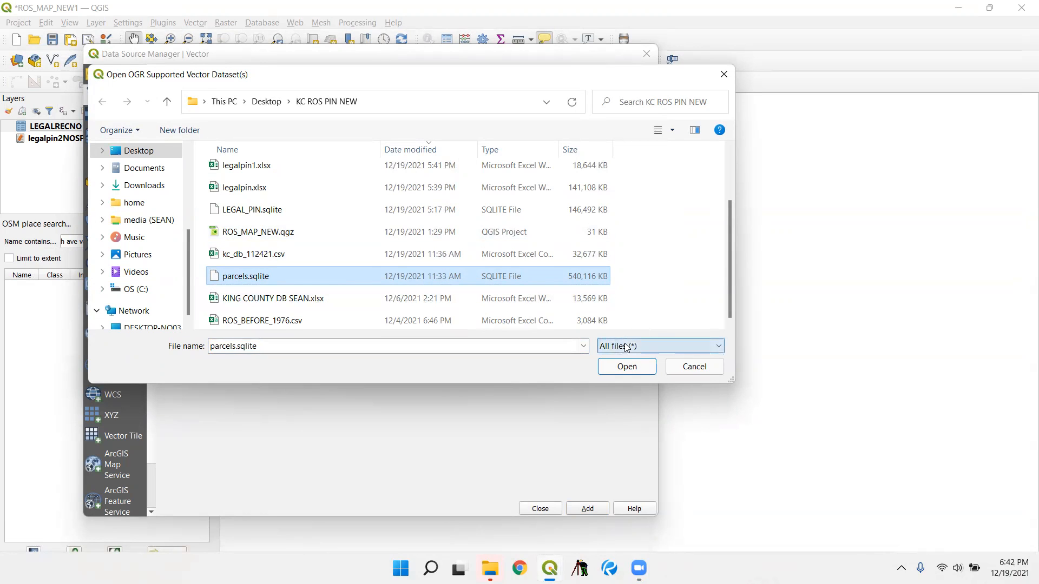
pyautogui.click(626, 367)
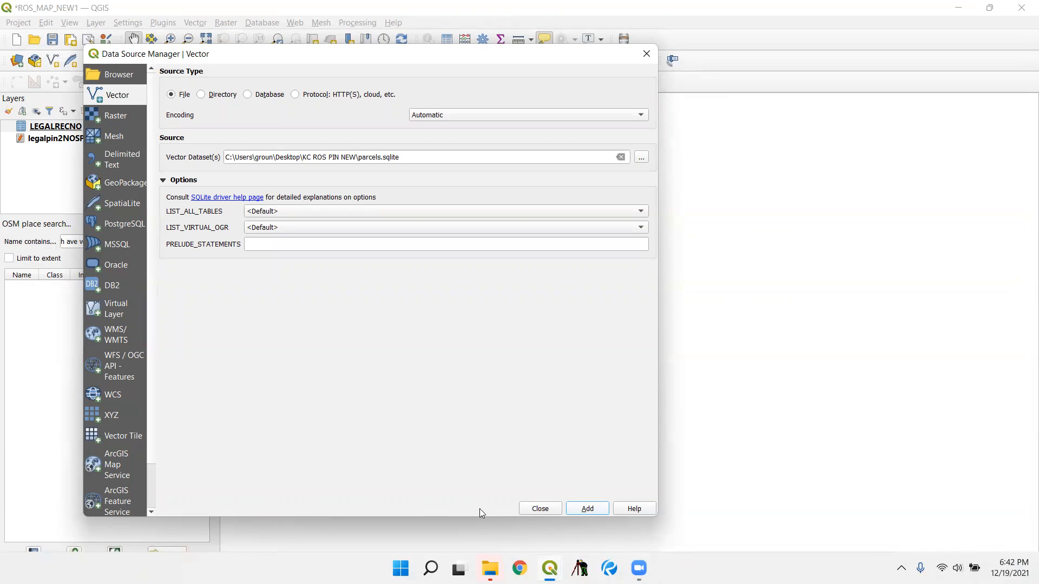
pyautogui.moveTo(366, 62); pyautogui.dragTo(505, 69)
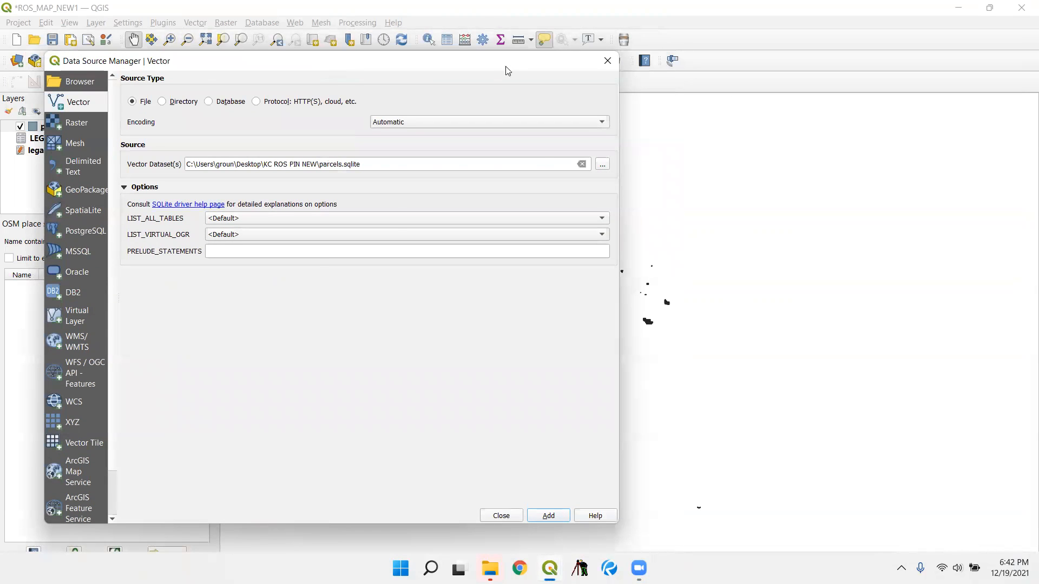
pyautogui.click(677, 515)
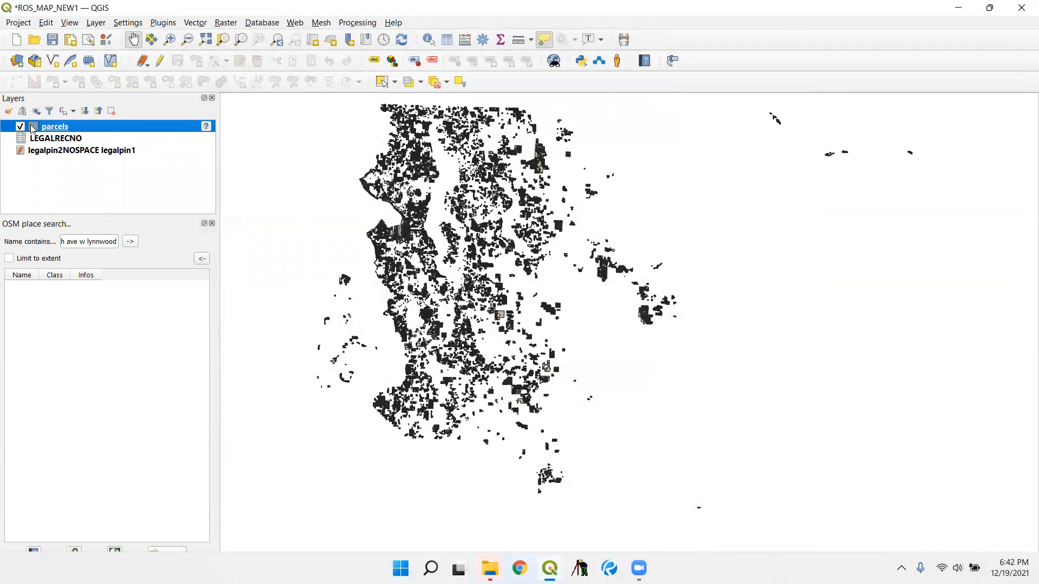
# - Hide the parcels layer and assign it the coordinate reference system EPSG:6597
pyautogui.press('space')
pyautogui.click(208, 128)
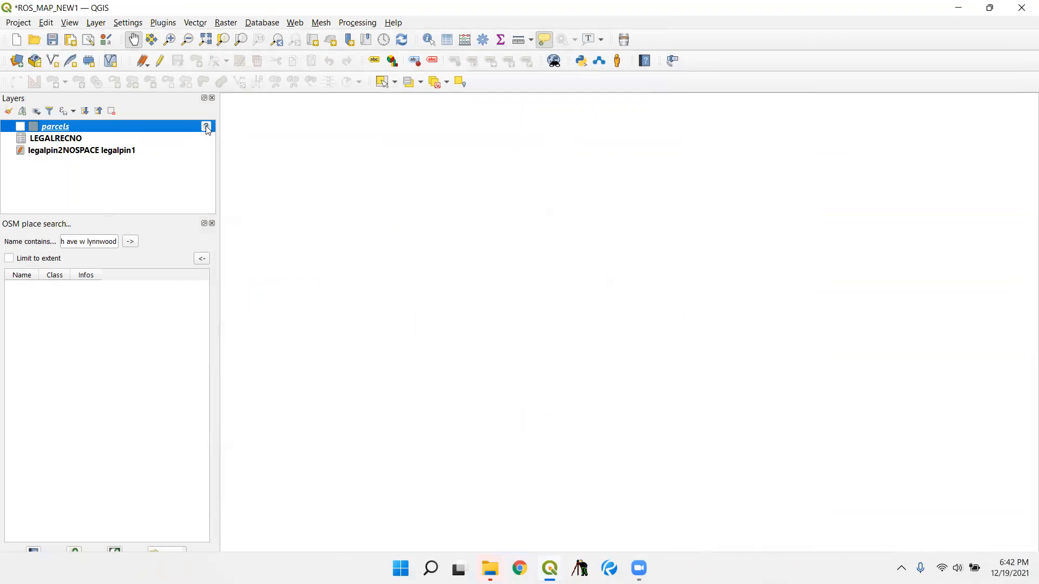
pyautogui.doubleClick(331, 193)
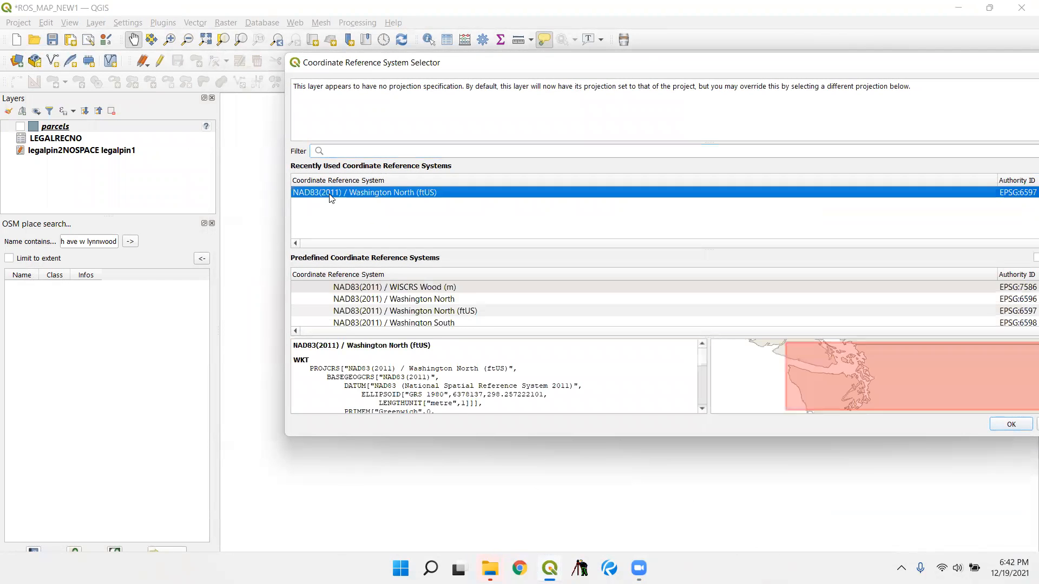
# - Set up the Centroids tool on the parcels layer with output saved as PARCEL CENTROIDS.sqlite in the ROS_PIN_GEOPKG folder
pyautogui.click(96, 22)
pyautogui.moveTo(207, 53)
pyautogui.click(196, 22)
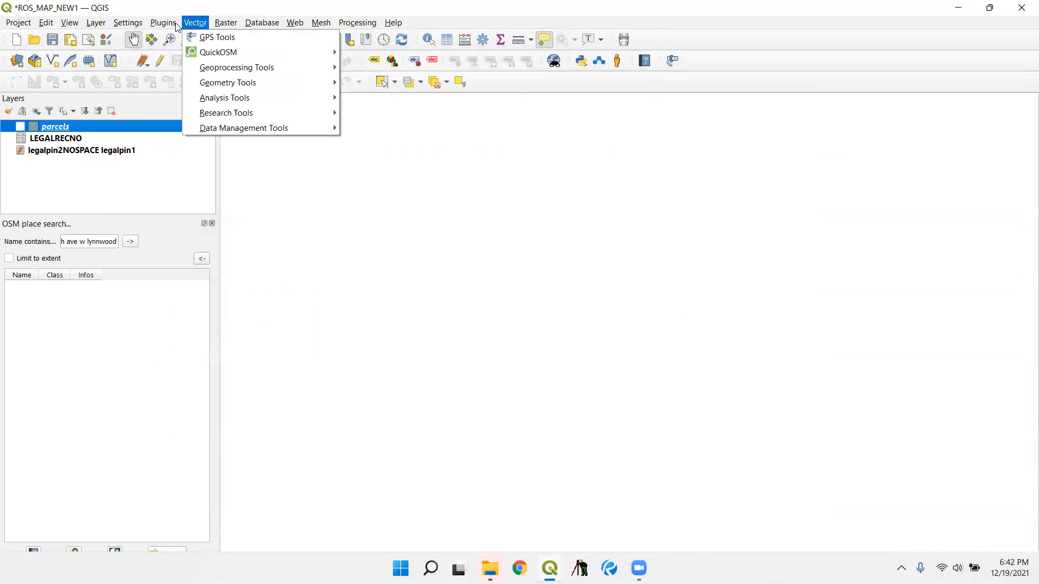
pyautogui.moveTo(280, 103)
pyautogui.moveTo(284, 79)
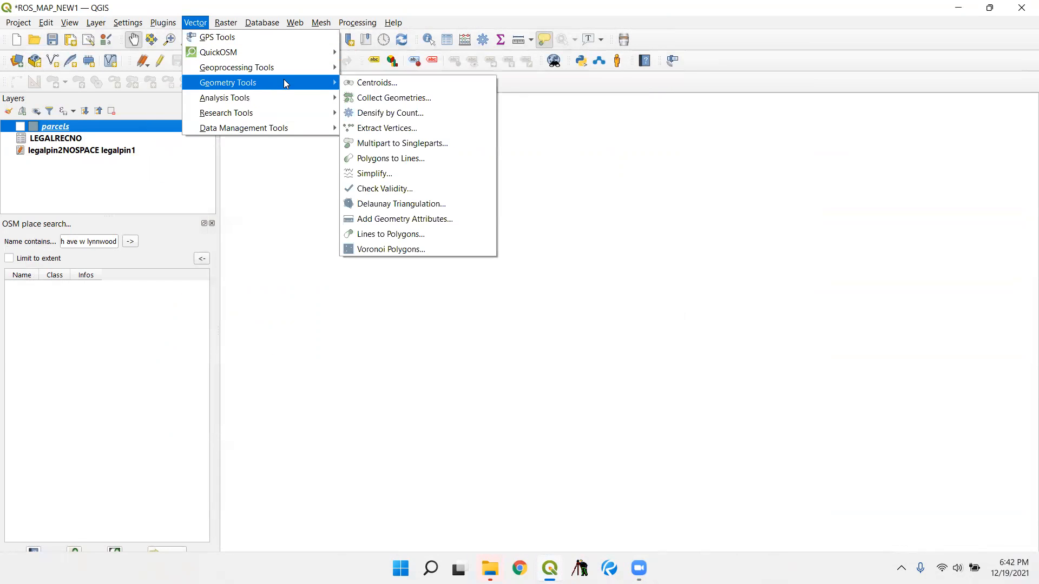
pyautogui.click(379, 82)
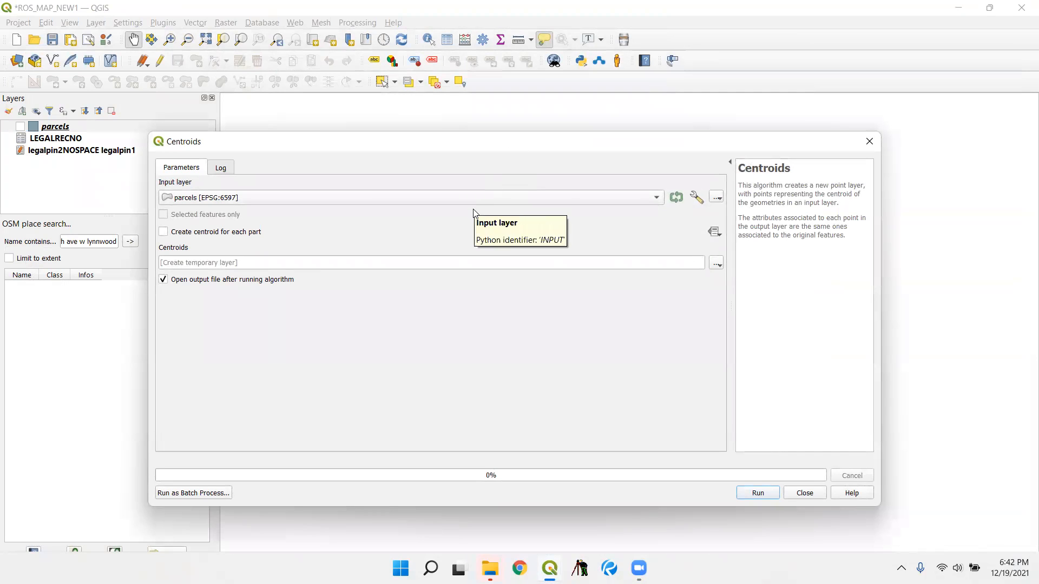
pyautogui.click(716, 263)
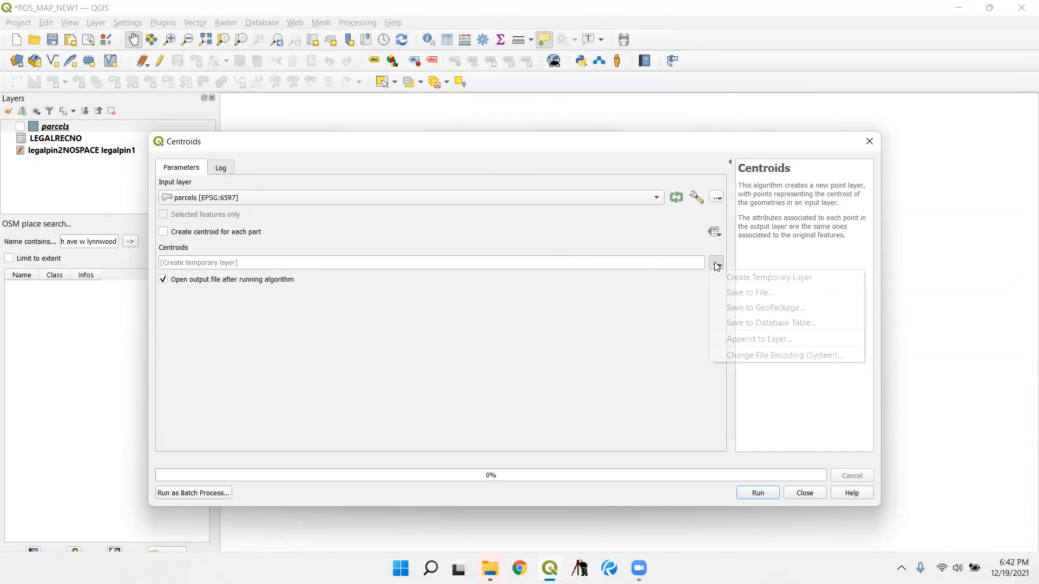
pyautogui.click(726, 295)
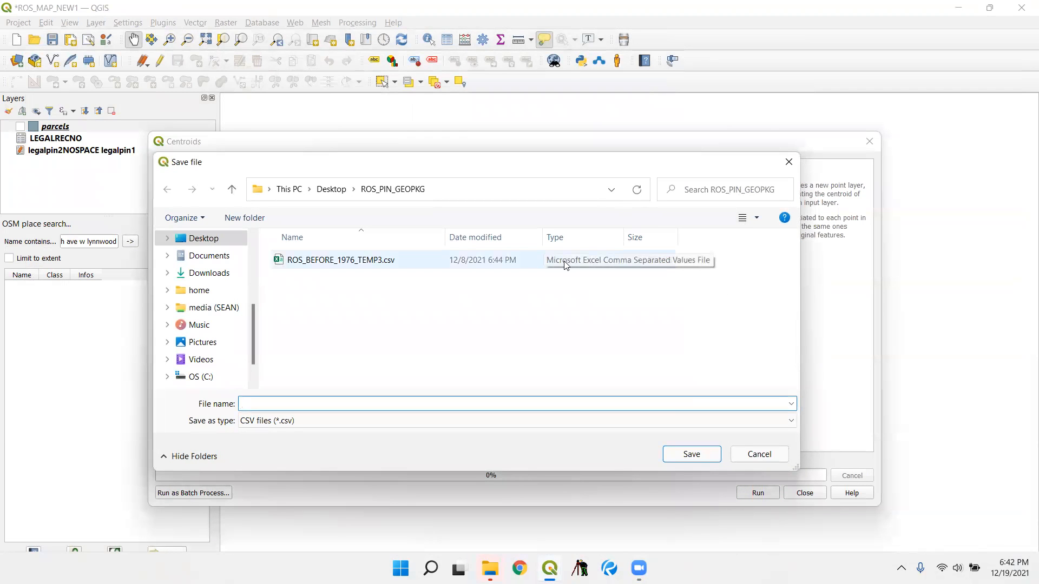
pyautogui.write('PAR')
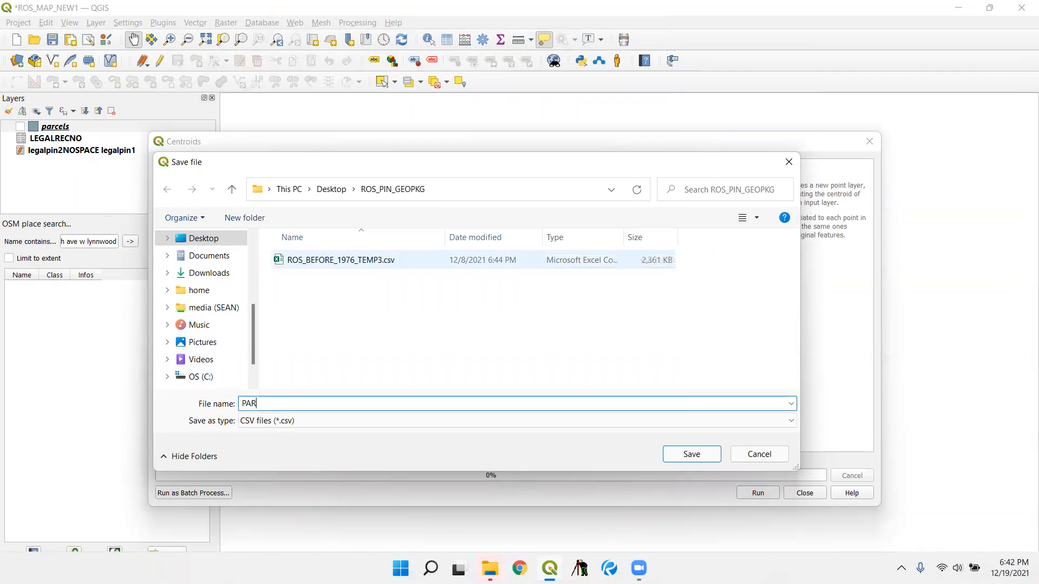
pyautogui.write('CEL CENTROIDS')
pyautogui.click(485, 422)
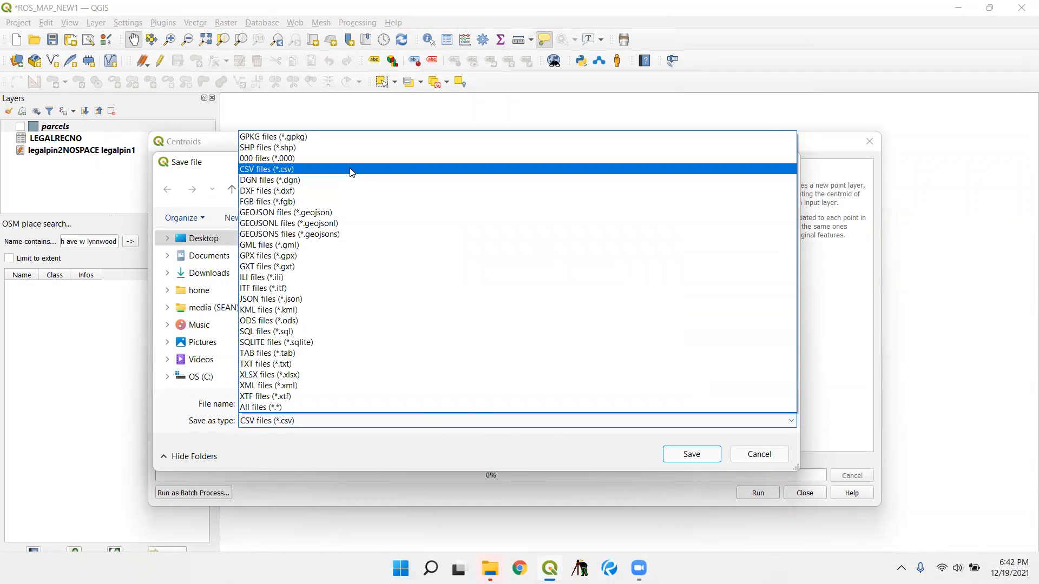
pyautogui.click(336, 341)
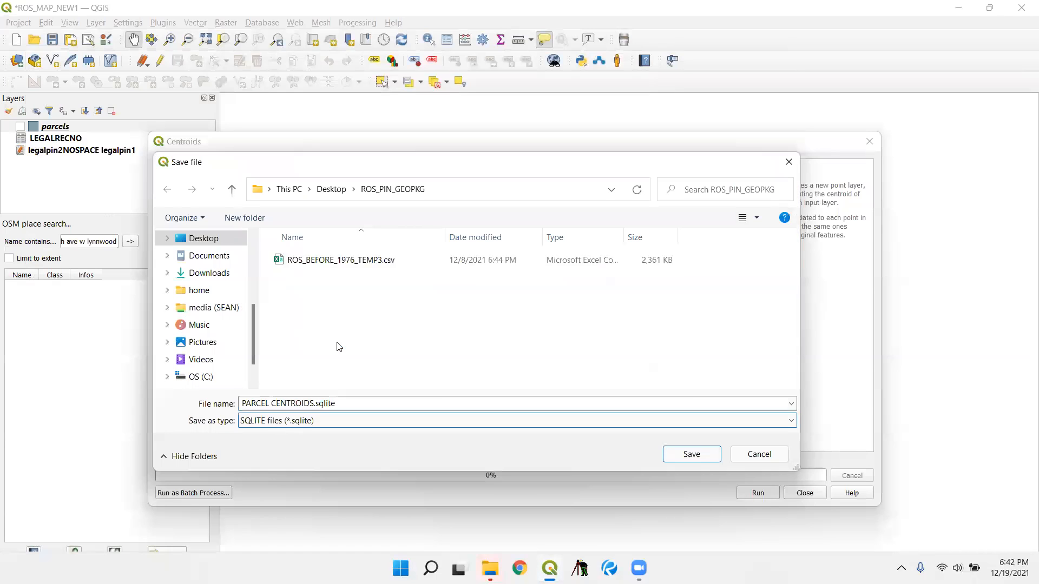
pyautogui.click(700, 456)
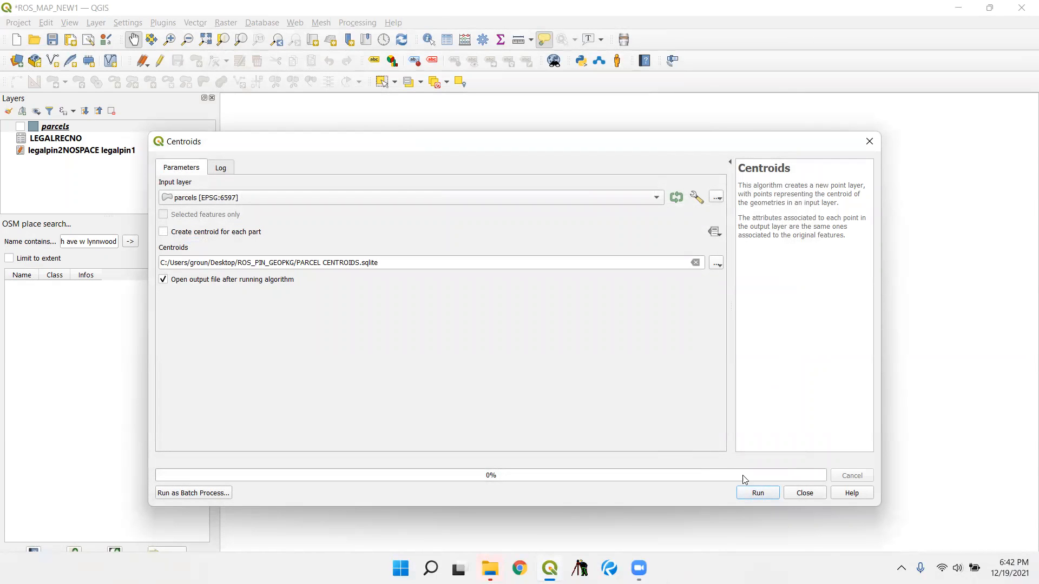
# - Run the Centroids algorithm, close the tool, and hide the resulting PARCEL CENTROIDS layer
pyautogui.click(749, 492)
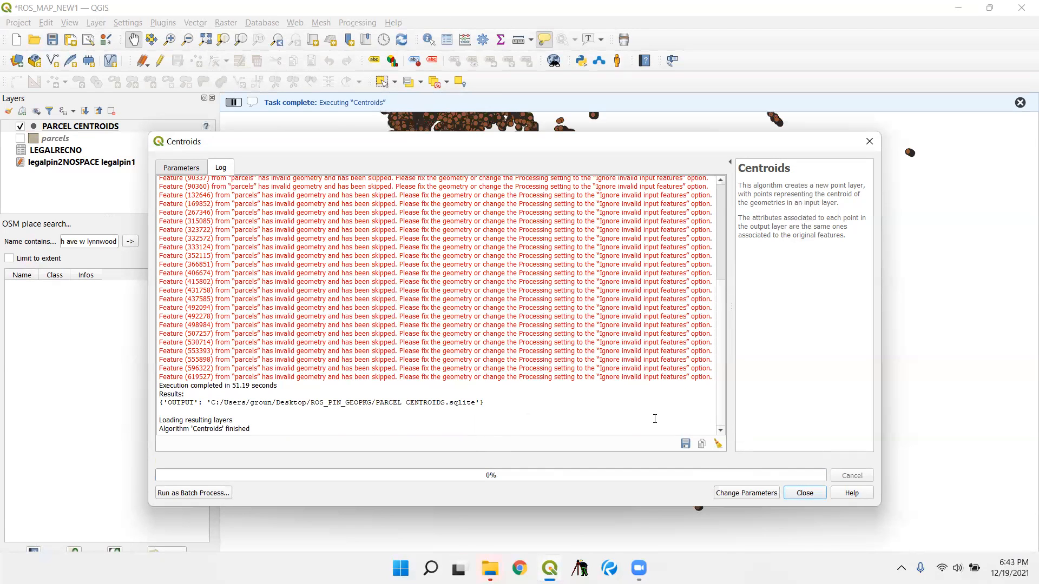
pyautogui.click(804, 494)
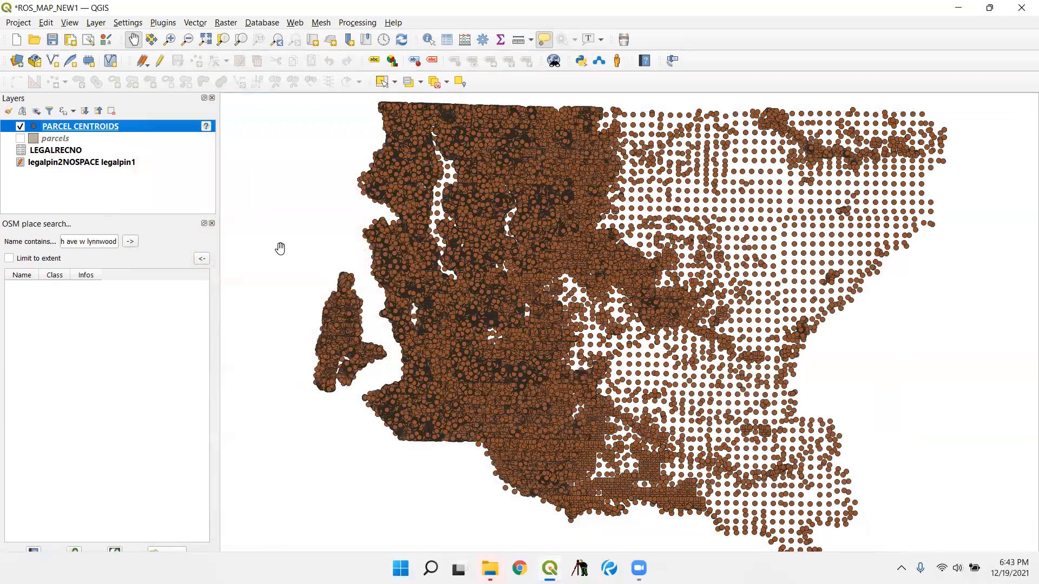
pyautogui.click(20, 127)
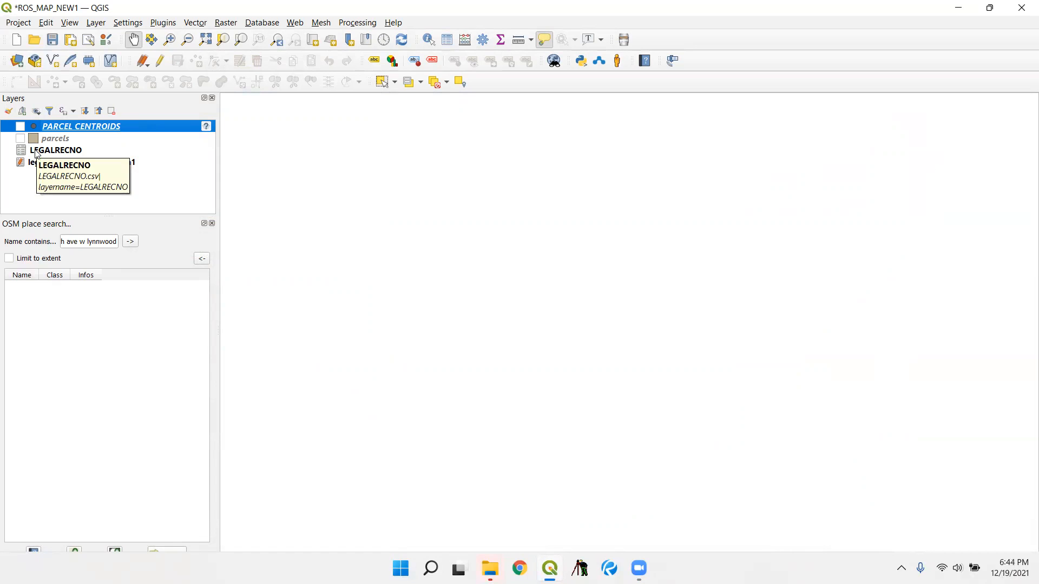
# - Open the attribute table of the PARCEL CENTROIDS layer and maximize its window
pyautogui.rightClick(63, 126)
pyautogui.click(163, 285)
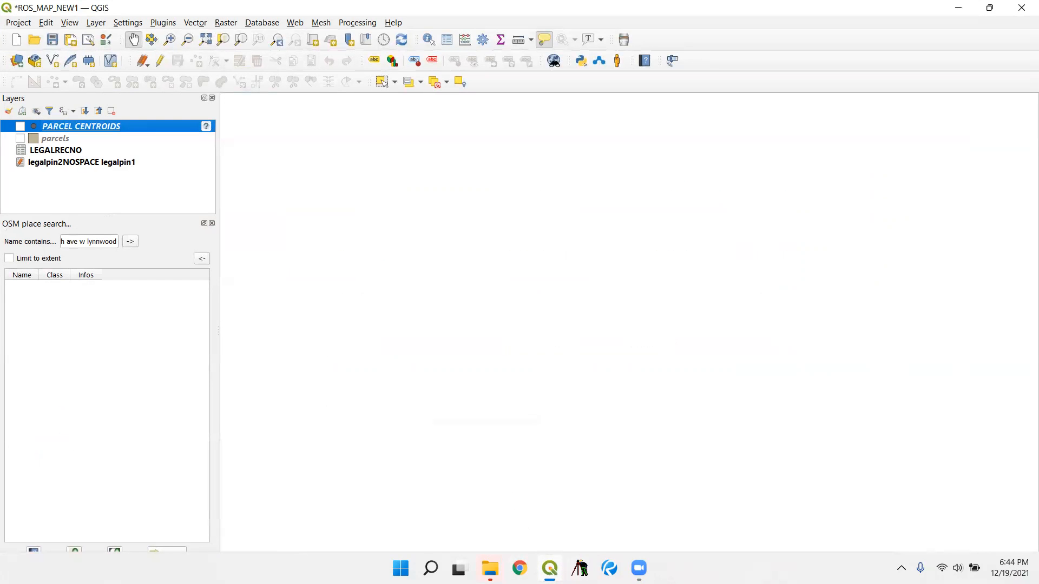
pyautogui.moveTo(550, 568)
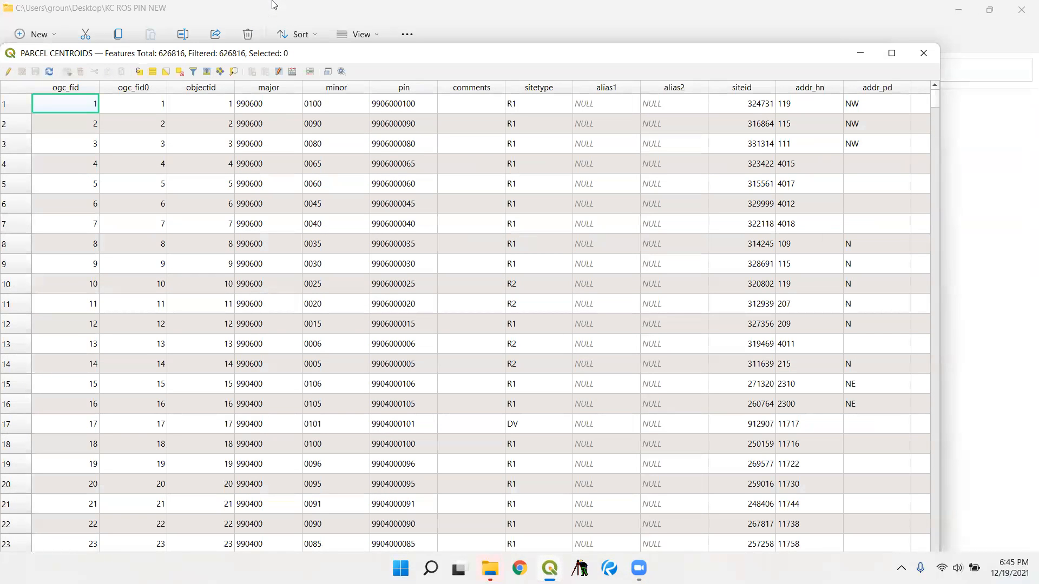
pyautogui.click(892, 53)
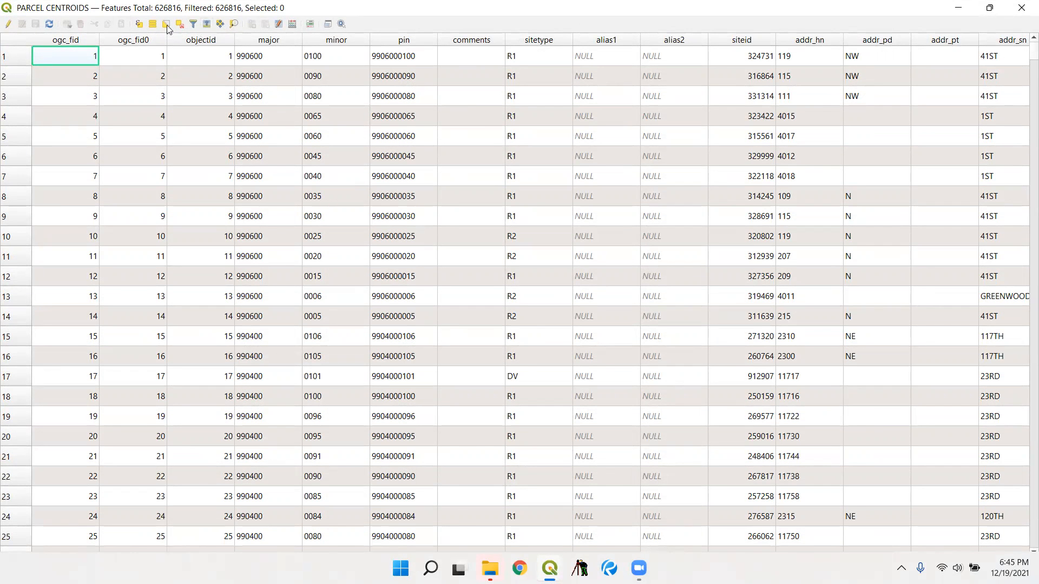
# - Enable editing on PARCEL CENTROIDS and add a whole number (integer) field named x with length 10
pyautogui.click(8, 24)
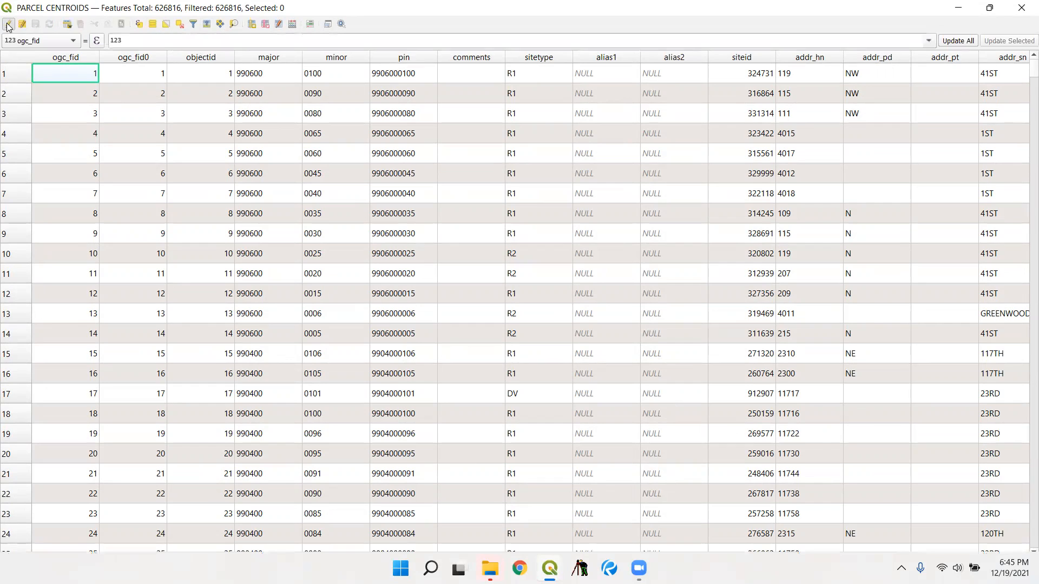
pyautogui.click(253, 28)
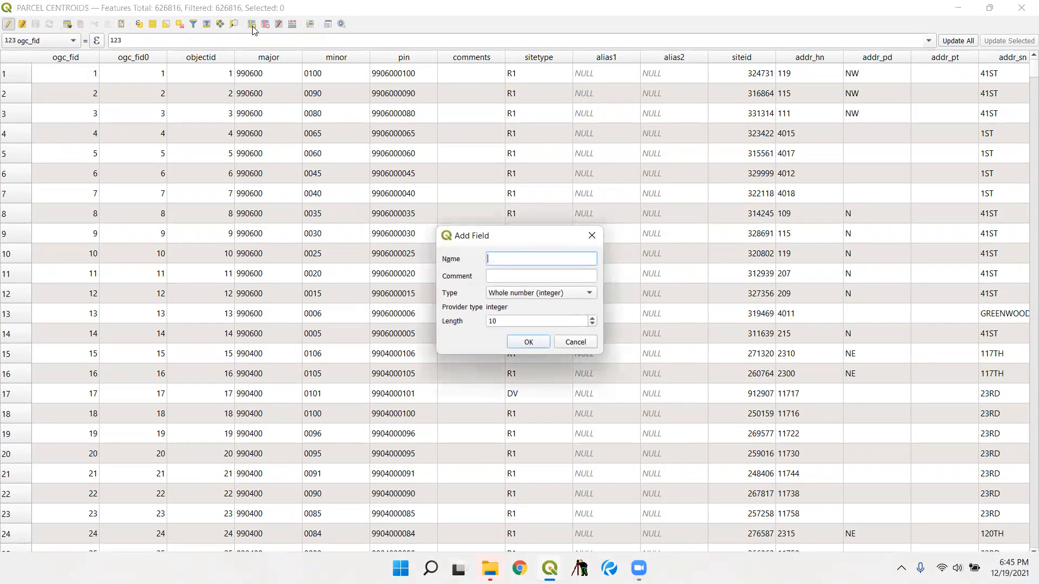
pyautogui.write('Z')
pyautogui.click(530, 341)
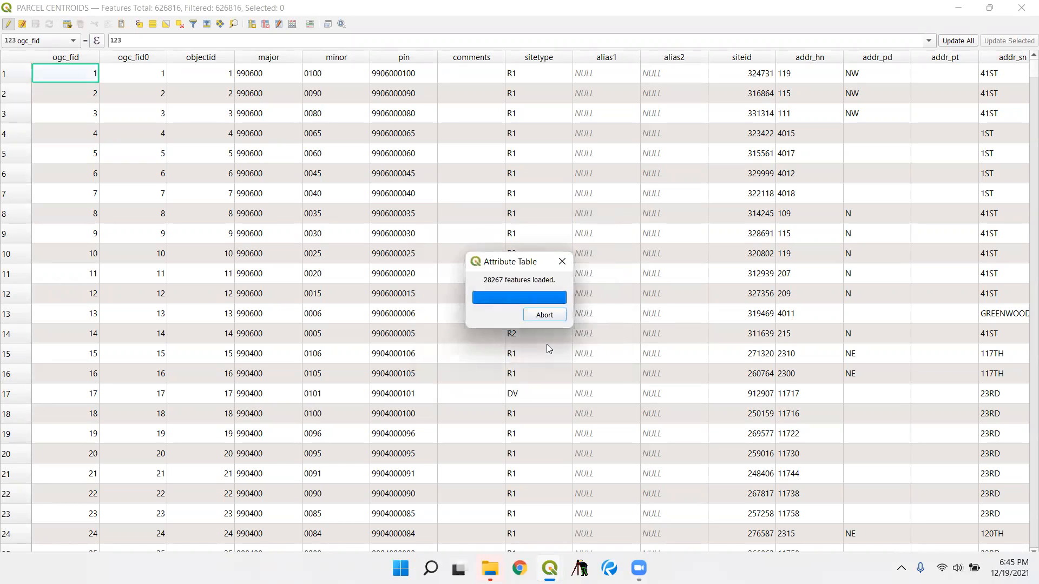
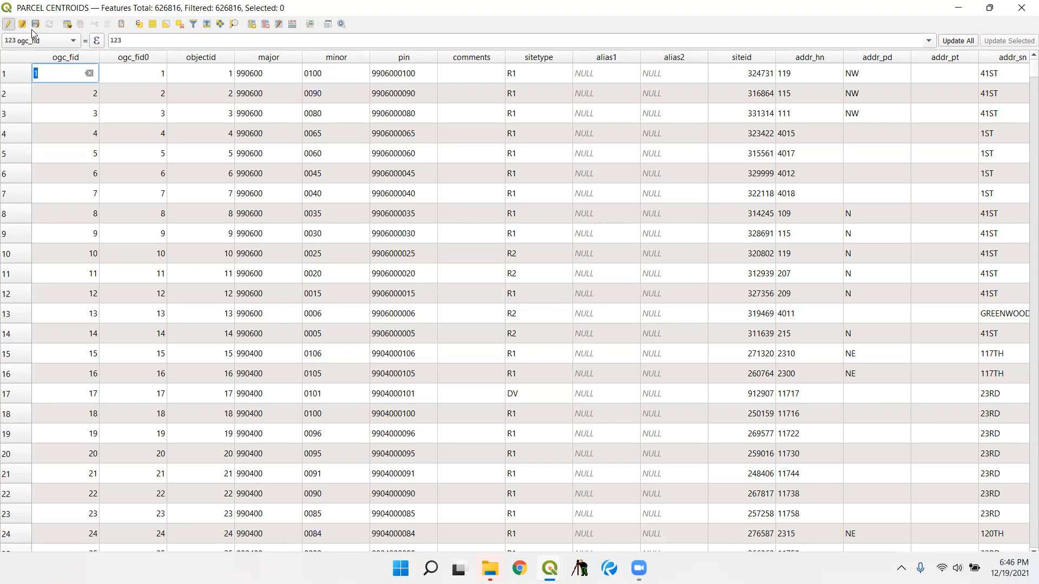
# - Add a whole number (integer) field named y with length 10 to PARCEL CENTROIDS
pyautogui.click(252, 24)
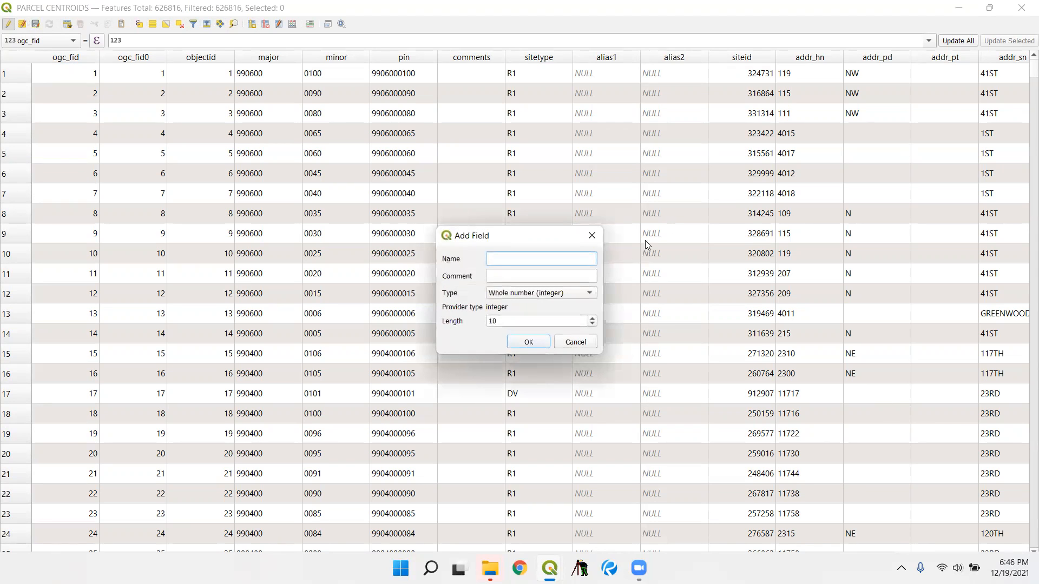
pyautogui.write('y')
pyautogui.click(529, 343)
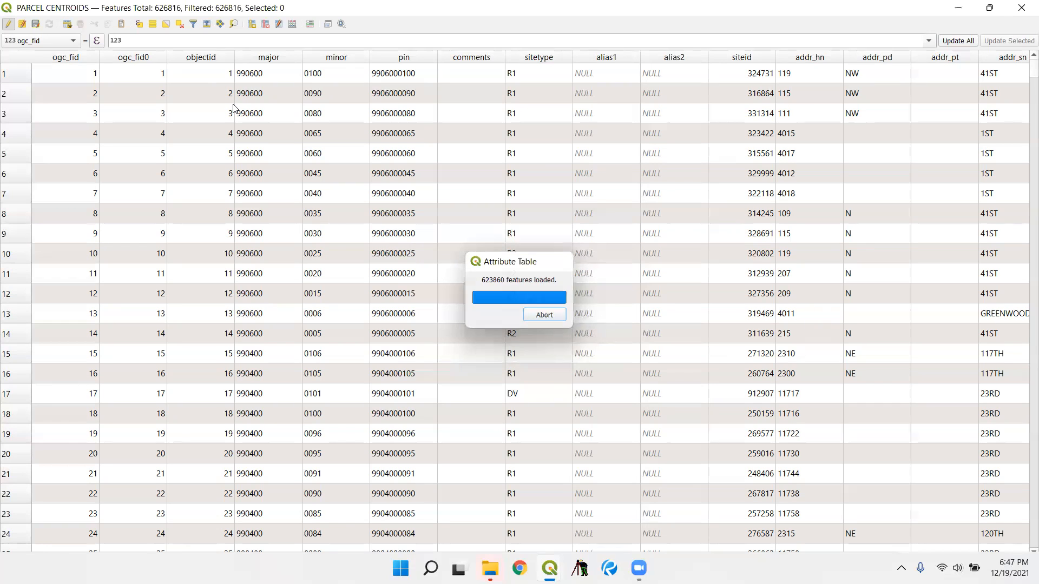
# - Fill the x field of all PARCEL CENTROIDS features with the expression $x
pyautogui.click(76, 43)
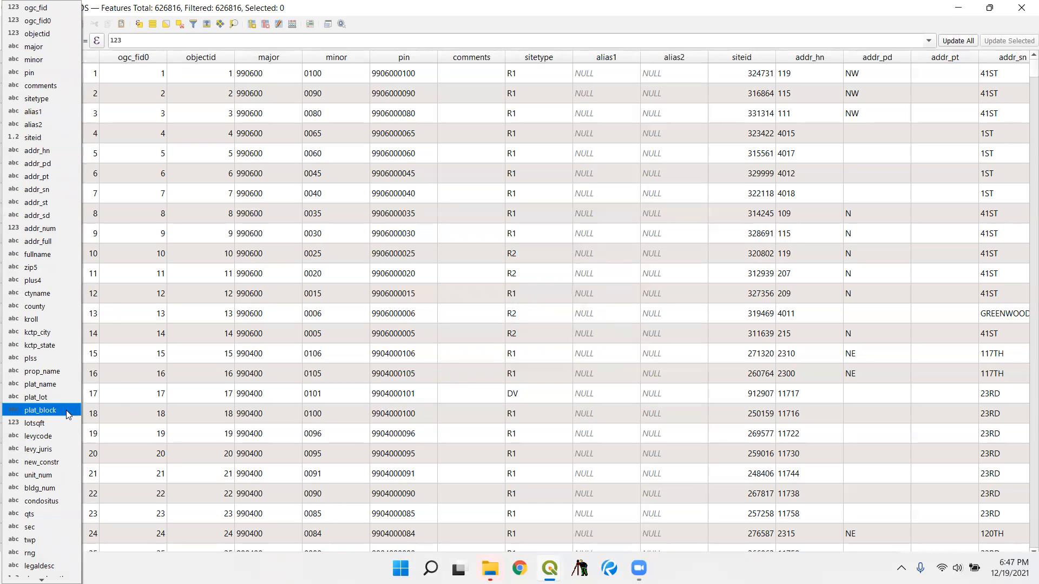
pyautogui.scroll(-3, 68, 414)
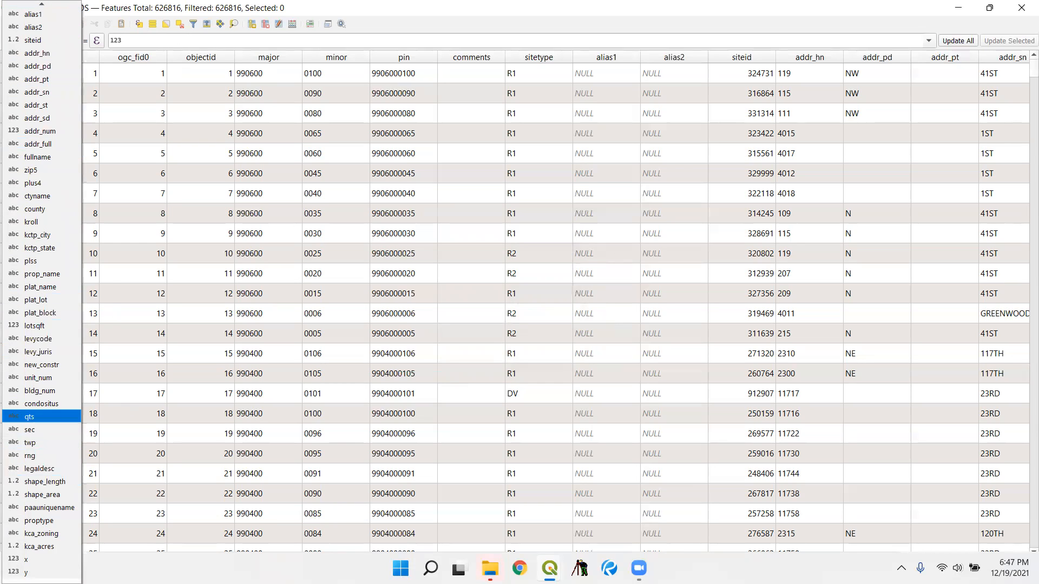
pyautogui.click(33, 559)
pyautogui.click(151, 39)
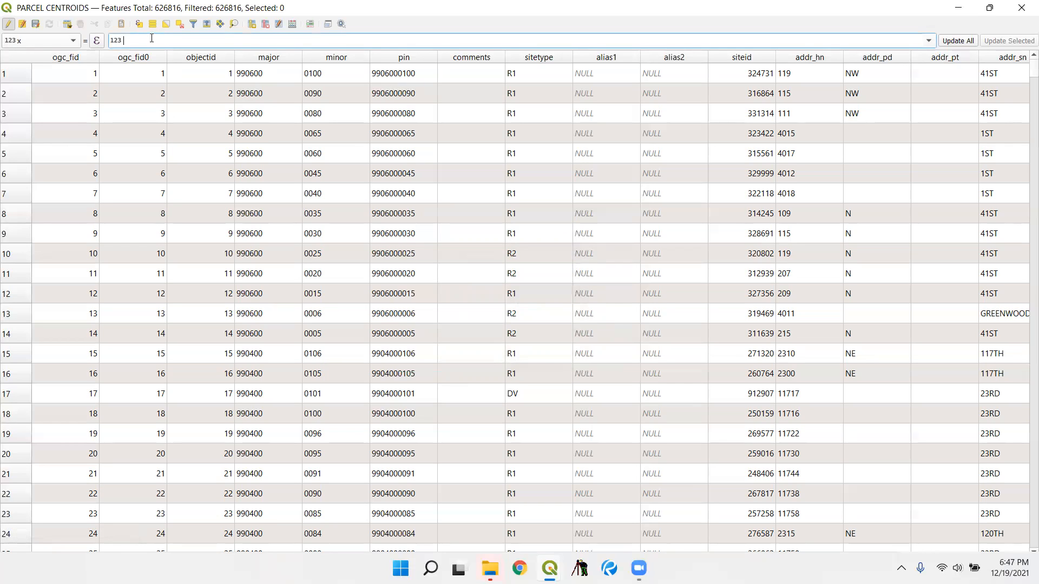
pyautogui.write('$x')
pyautogui.hotkey('alt', 'Tab')
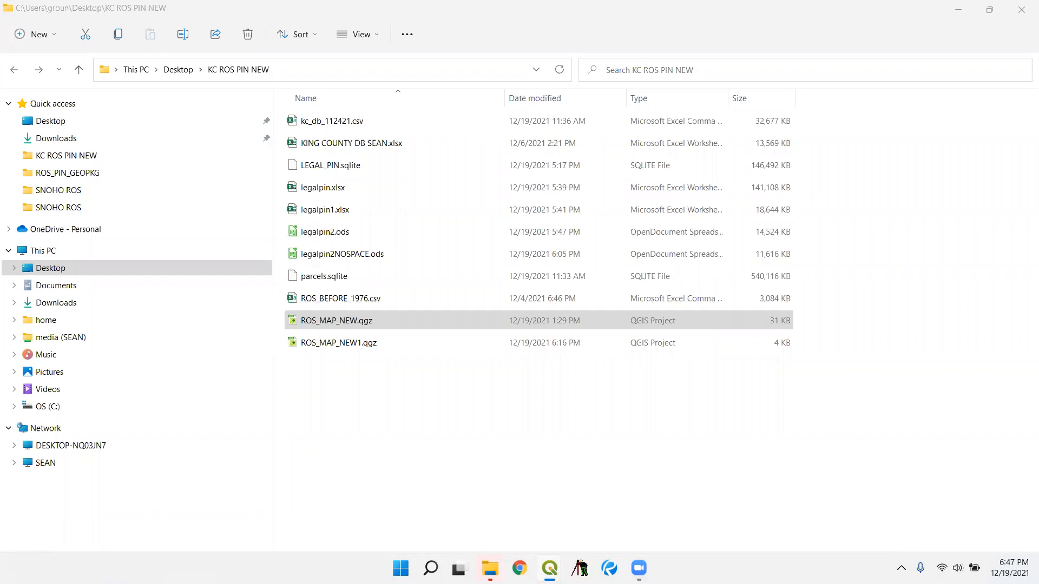
pyautogui.hotkey('alt', 'Tab')
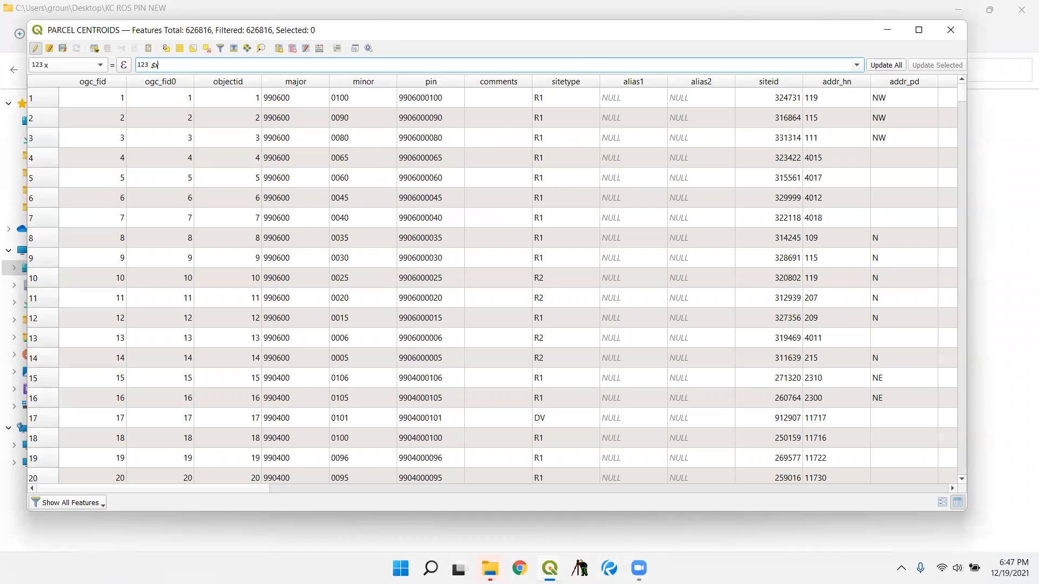
pyautogui.moveTo(227, 489); pyautogui.dragTo(942, 557)
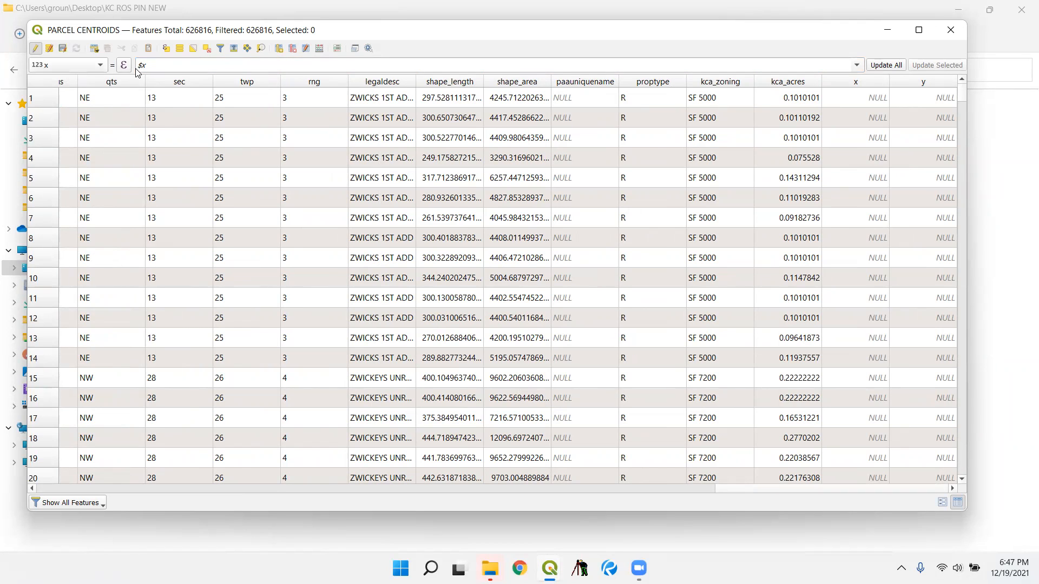
pyautogui.click(885, 65)
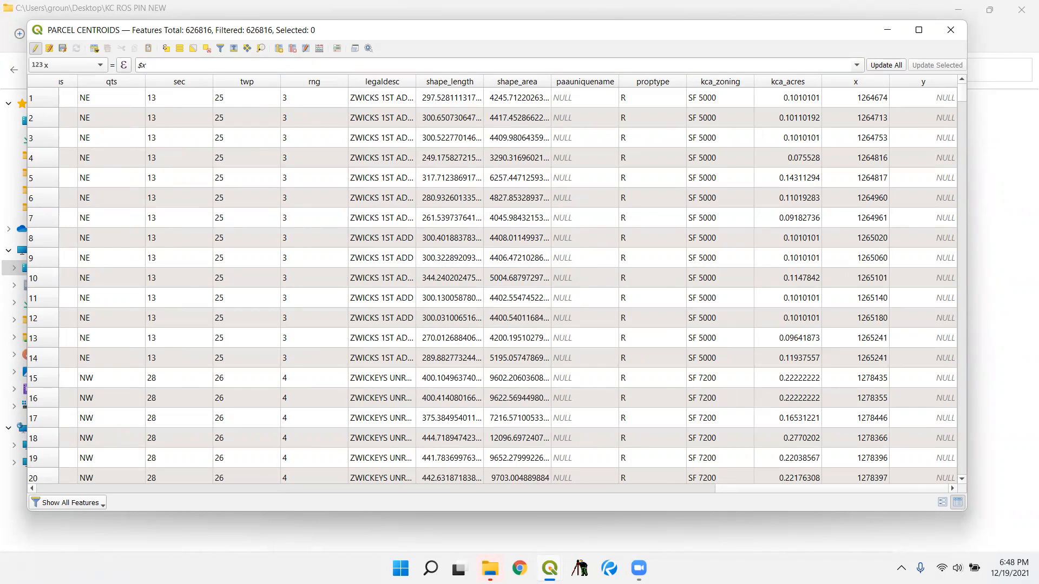
# - Fill the y field of all features with the expression $y and close the attribute table
pyautogui.click(65, 66)
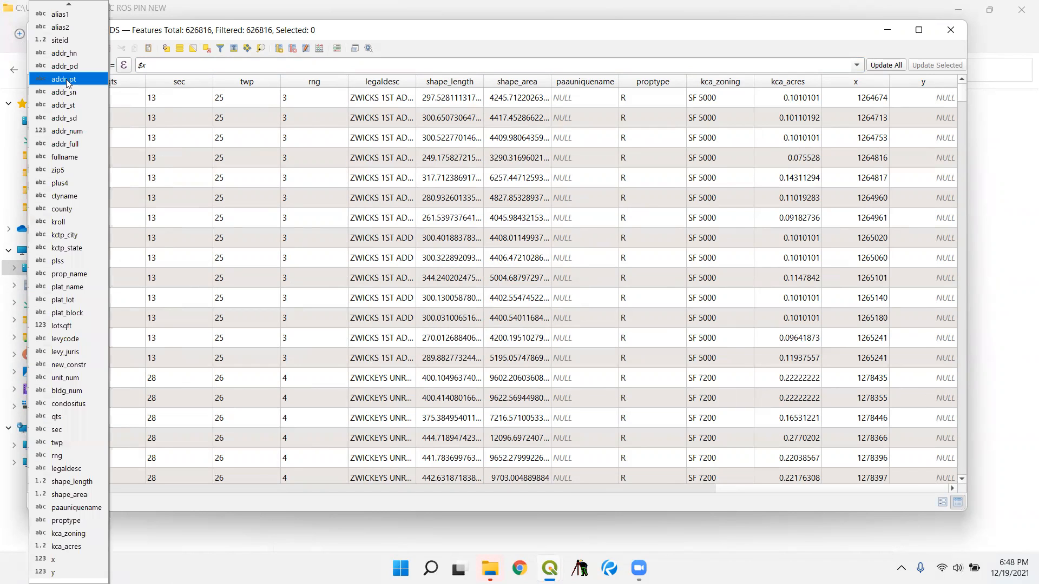
pyautogui.click(69, 572)
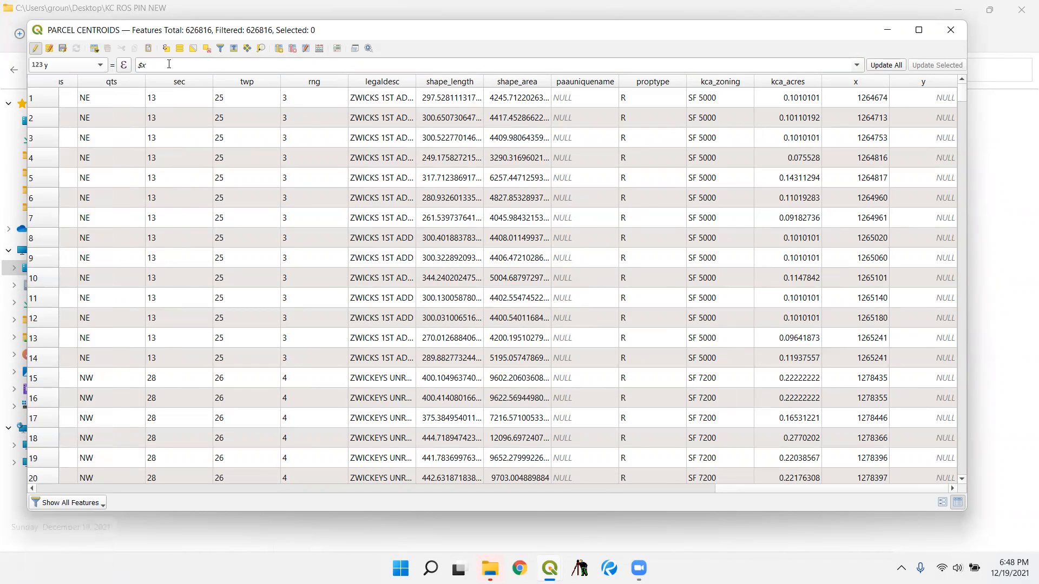
pyautogui.press('BackSpace')
pyautogui.write('y')
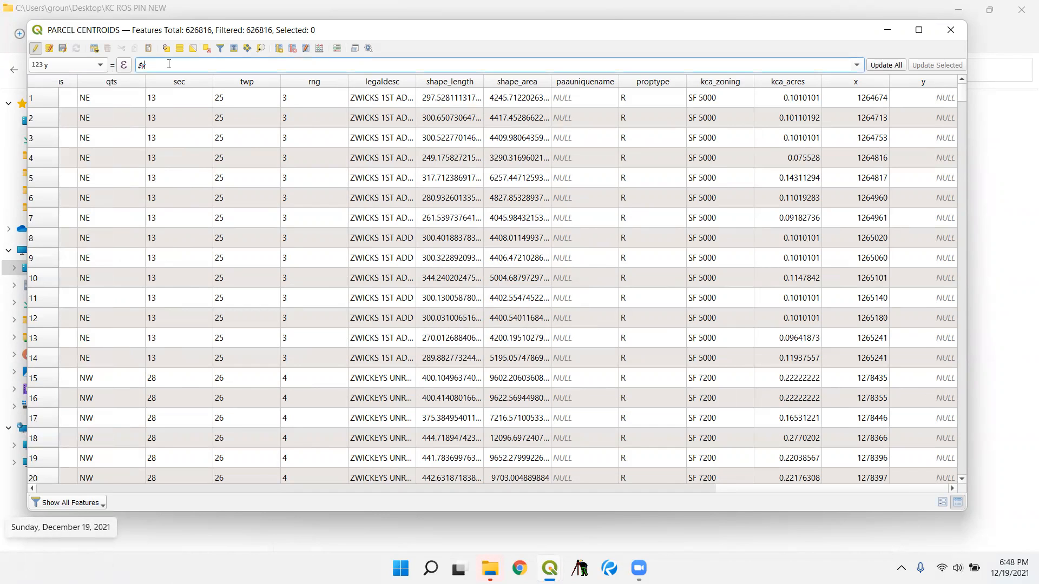
pyautogui.click(877, 65)
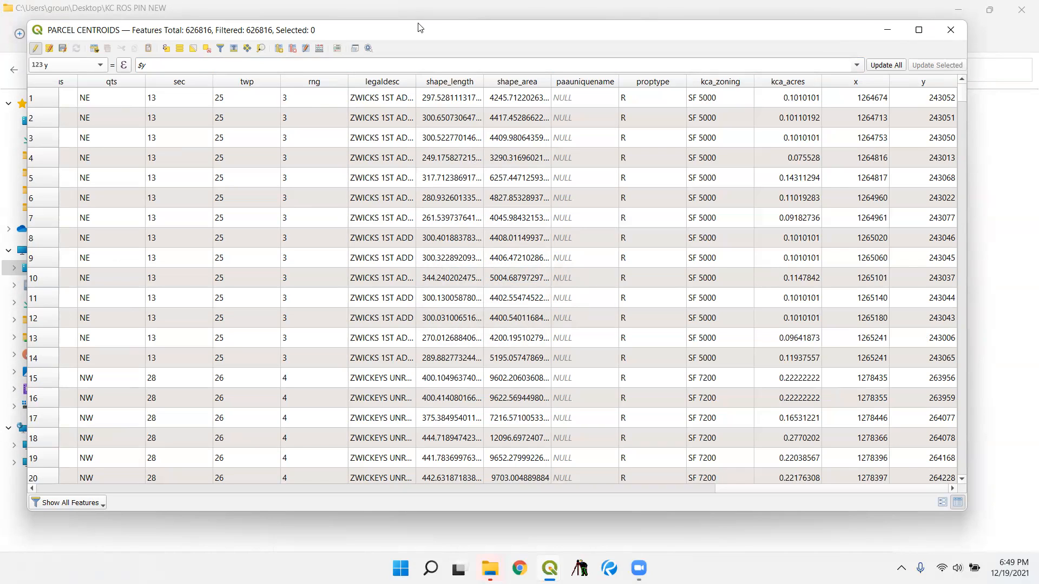
pyautogui.click(948, 35)
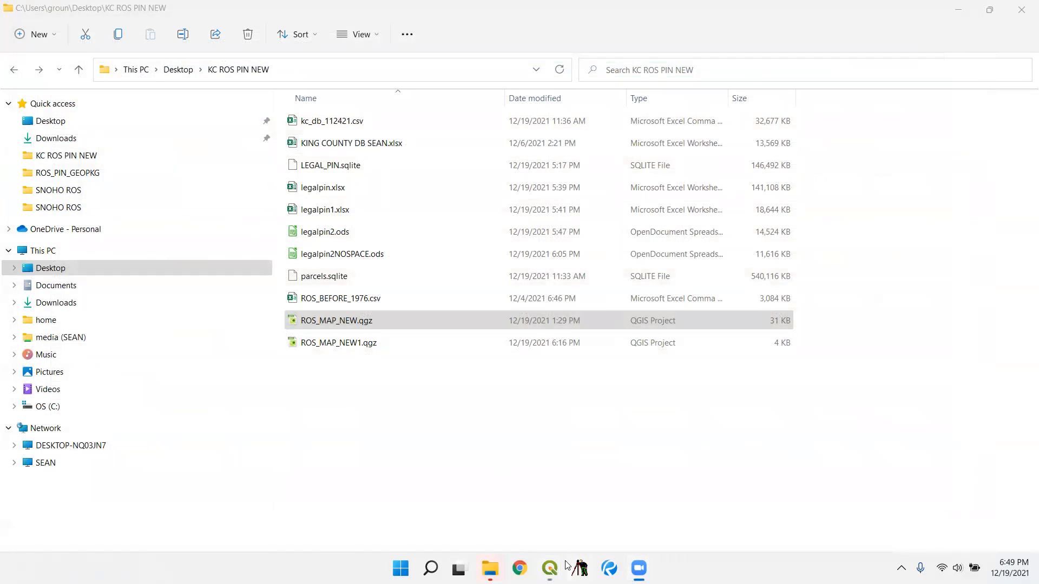
# - Start exporting the PARCEL CENTROIDS layer in SQLite format with the project CRS EPSG:6597 - NAD83(2011) / Washington North (ftUS)
pyautogui.click(550, 568)
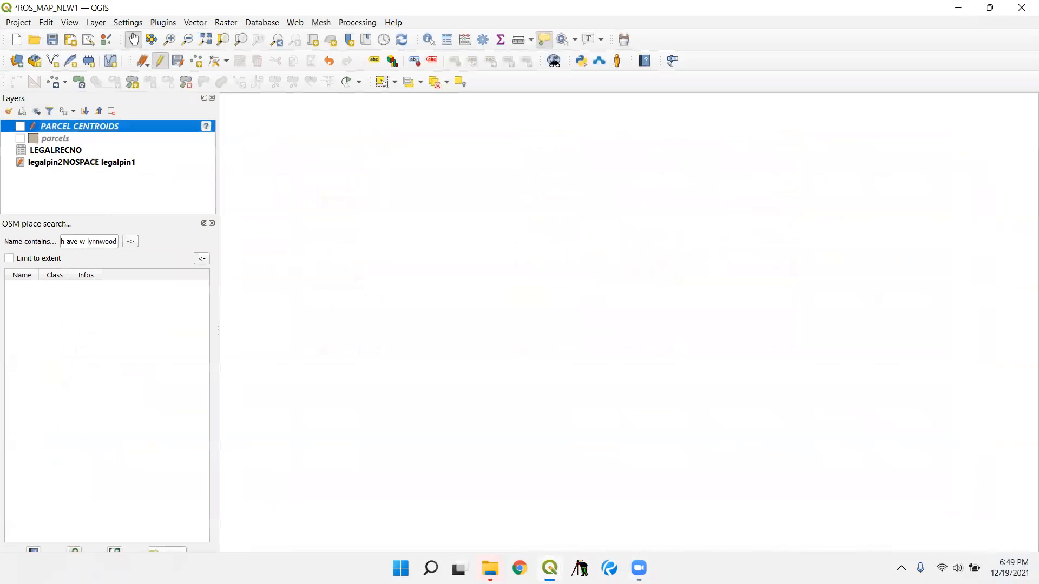
pyautogui.rightClick(86, 132)
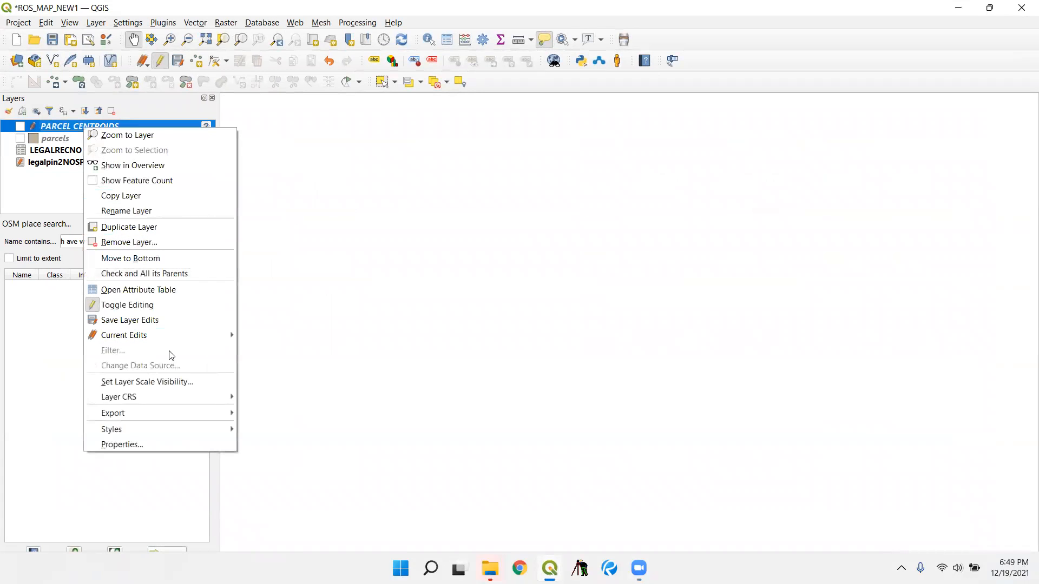
pyautogui.moveTo(173, 412)
pyautogui.click(281, 414)
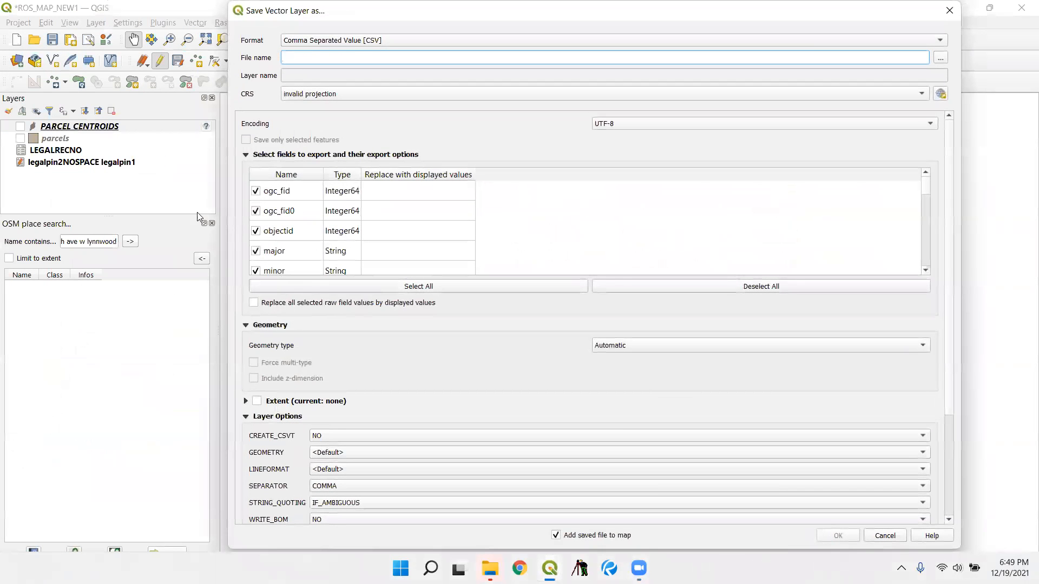
pyautogui.click(350, 45)
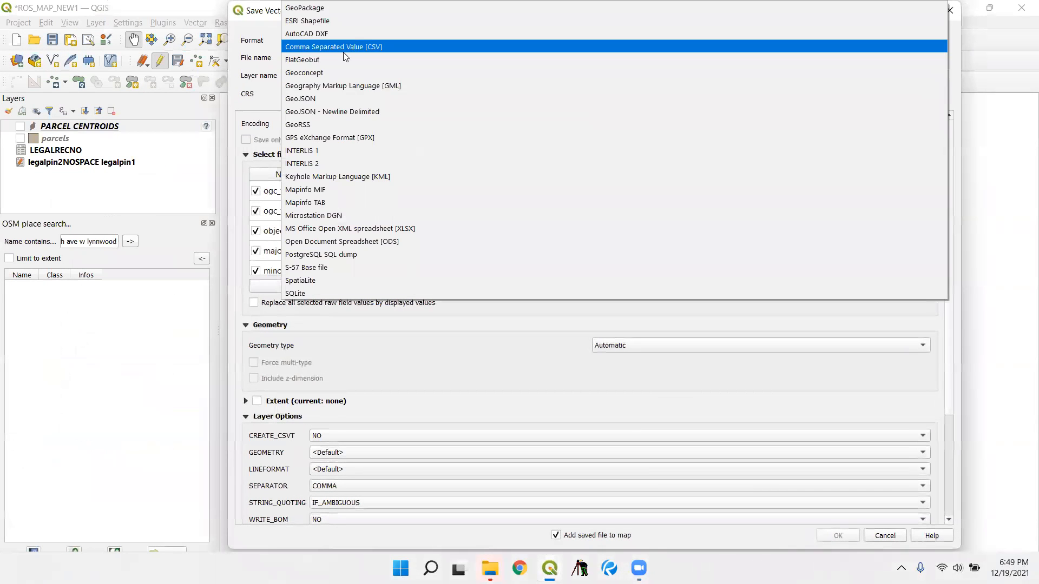
pyautogui.click(371, 288)
pyautogui.click(321, 93)
pyautogui.click(351, 103)
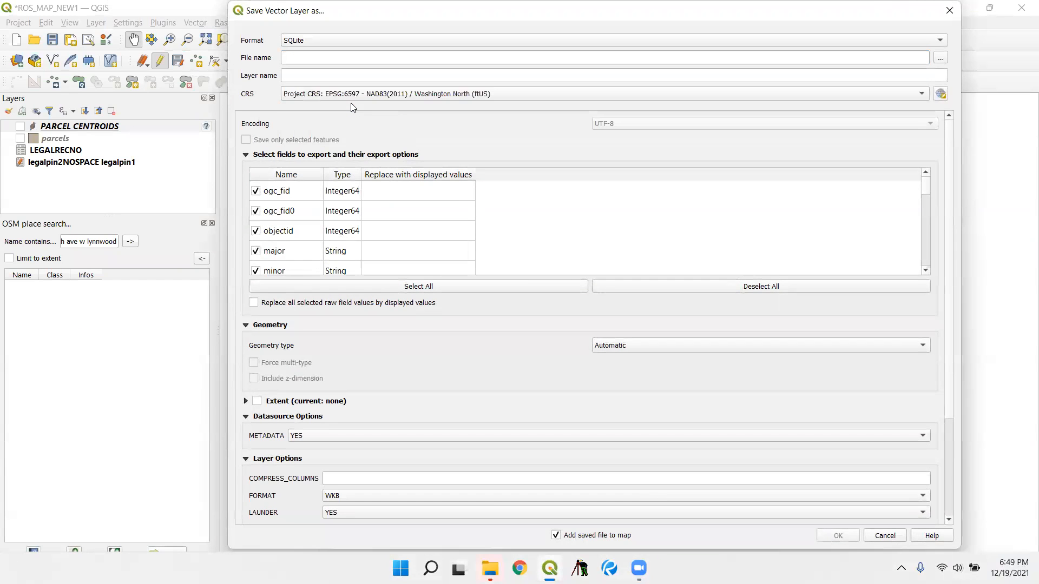
# - Limit the exported fields to pin, x and y
pyautogui.click(666, 287)
pyautogui.scroll(-10, 303, 217)
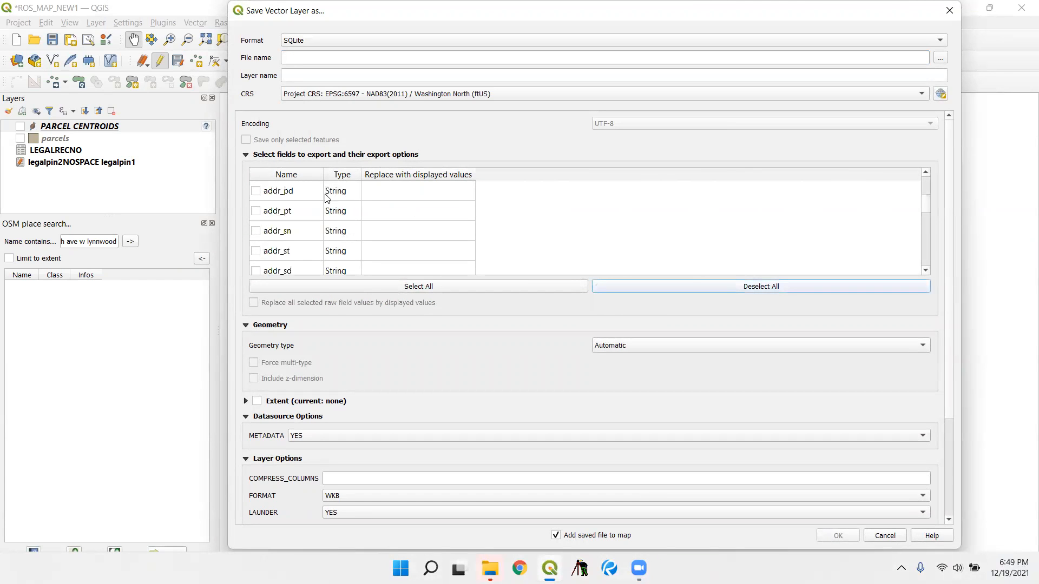
pyautogui.scroll(-5, 281, 217)
pyautogui.click(256, 179)
pyautogui.click(257, 159)
pyautogui.scroll(5, 265, 157)
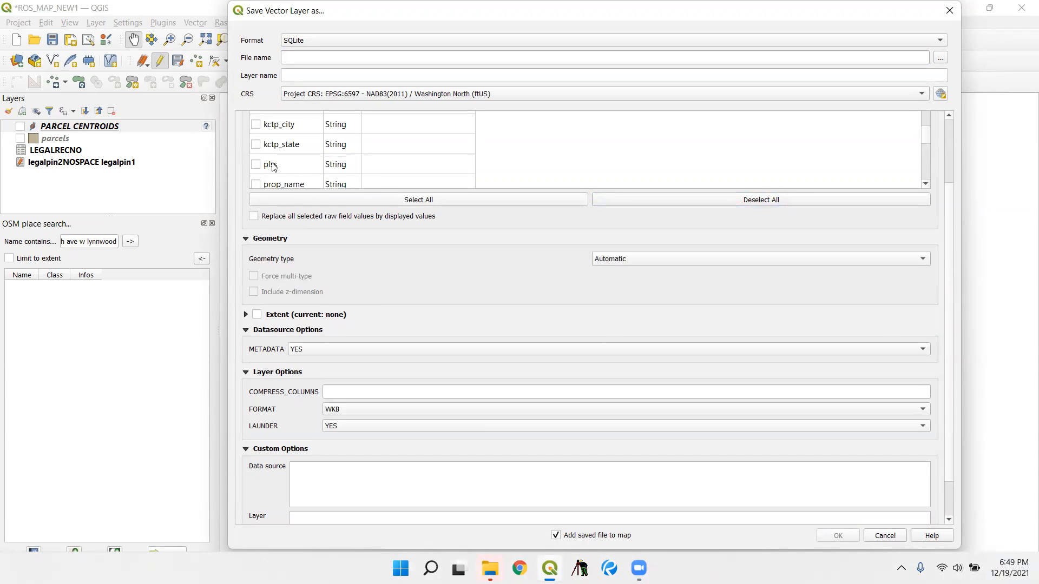
pyautogui.scroll(8, 276, 143)
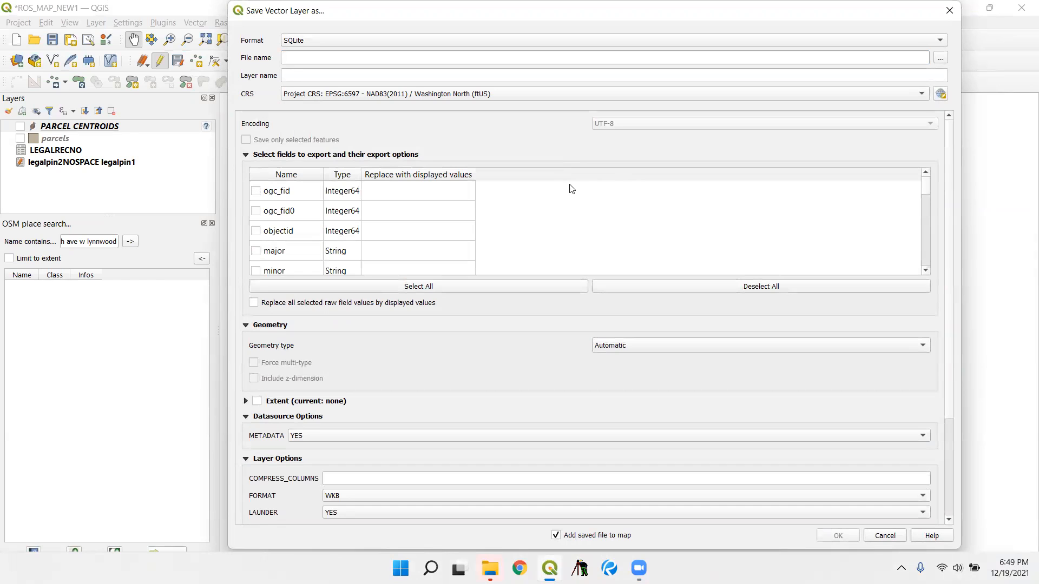
pyautogui.scroll(2, 292, 222)
pyautogui.scroll(-2, 304, 229)
pyautogui.scroll(2, 301, 232)
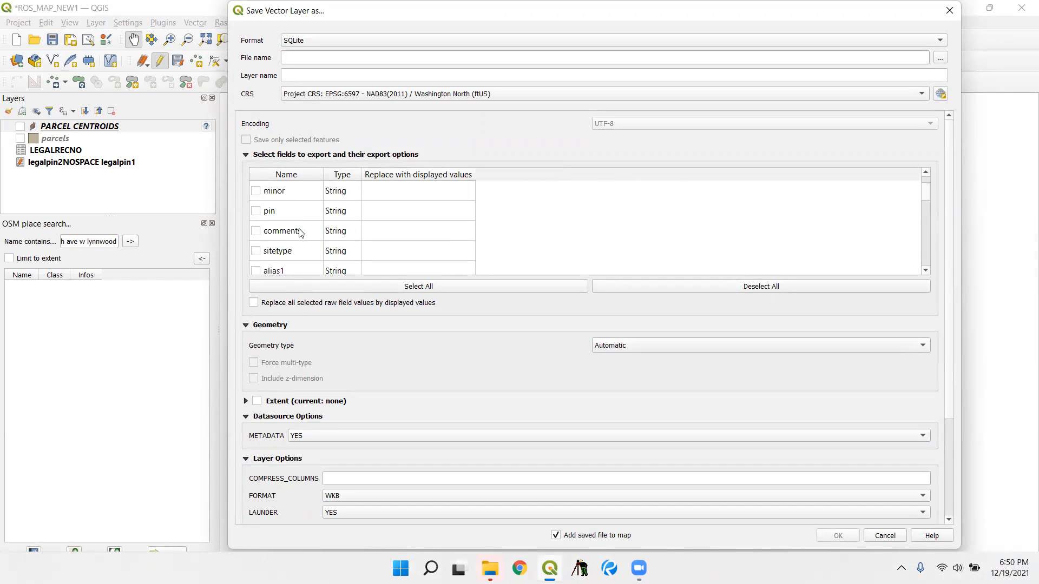
pyautogui.click(256, 212)
# - Set the export's geometry type to No geometry
pyautogui.click(646, 347)
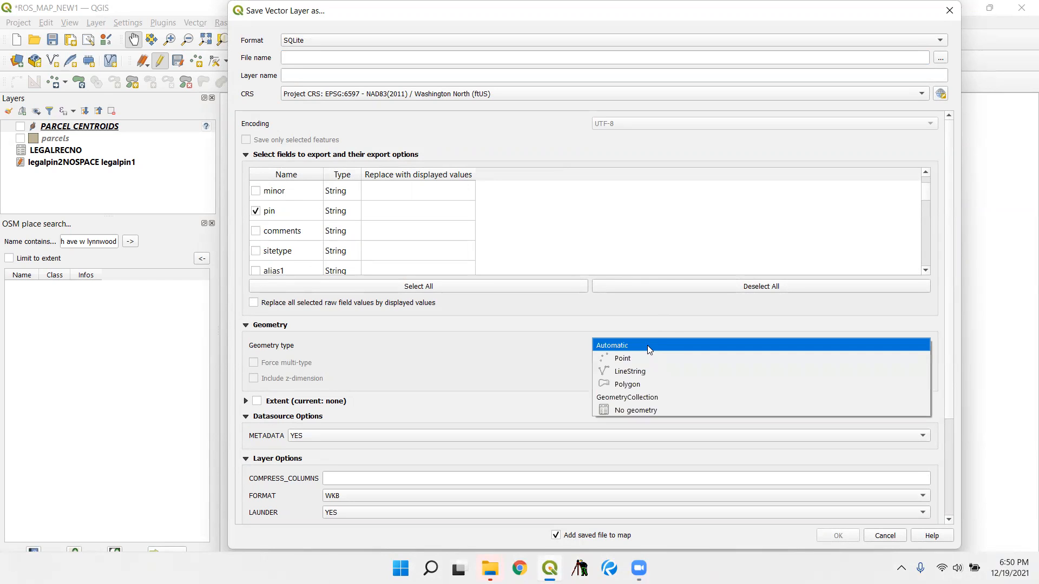
pyautogui.click(701, 406)
pyautogui.click(556, 536)
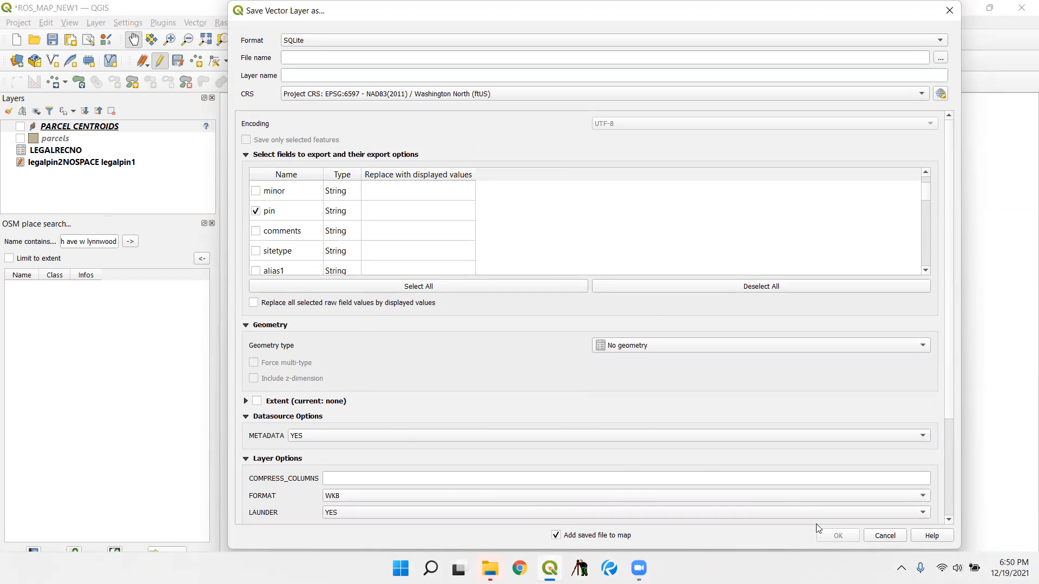
# - Name the output parcelscentxy.sqlite in the desktop's KC ROS PIN NEW folder and run the export
pyautogui.click(939, 58)
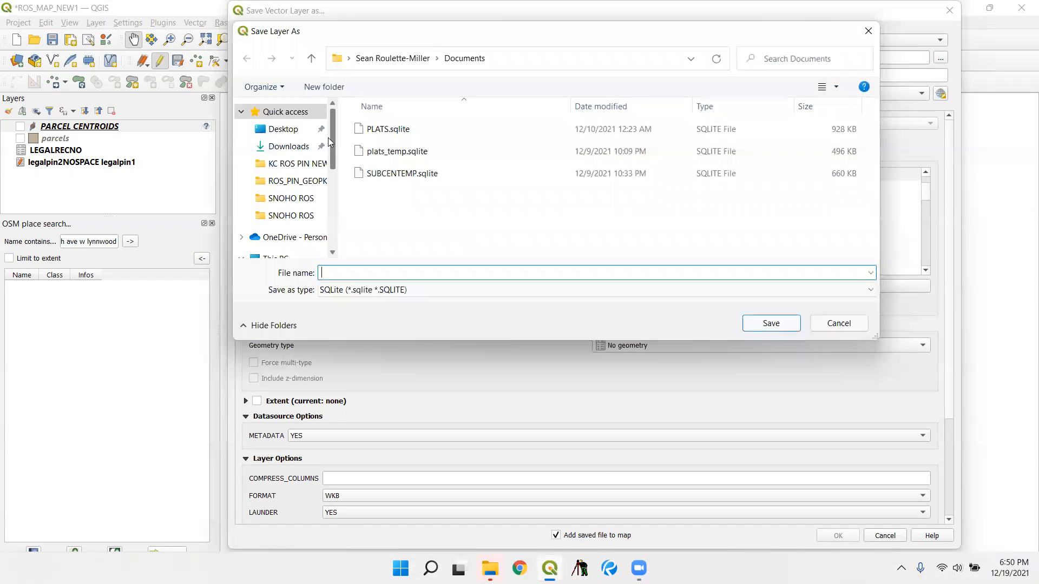
pyautogui.click(283, 129)
pyautogui.doubleClick(400, 135)
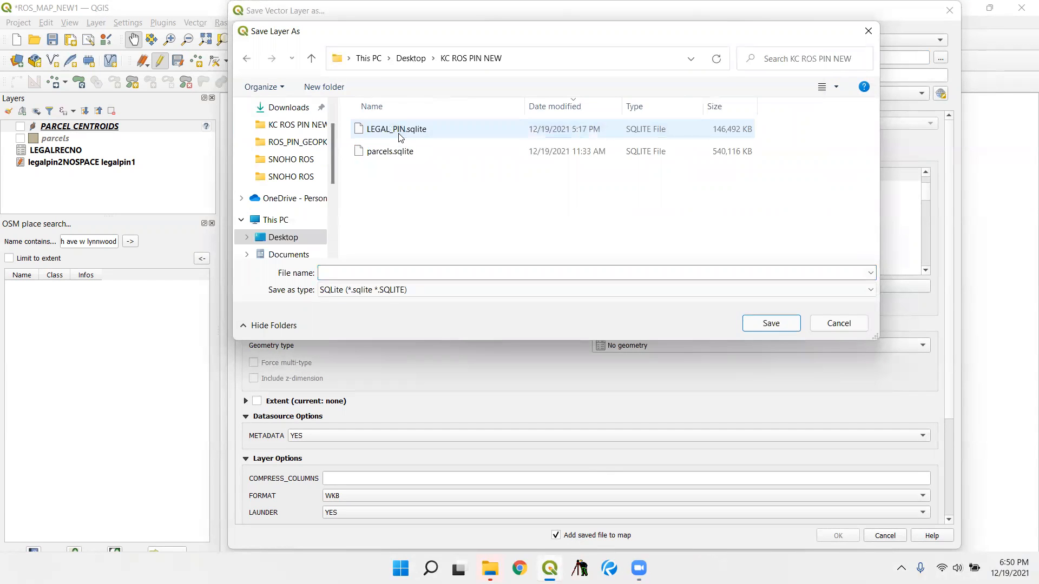
pyautogui.click(426, 154)
pyautogui.click(354, 272)
pyautogui.click(347, 272)
pyautogui.write('cent')
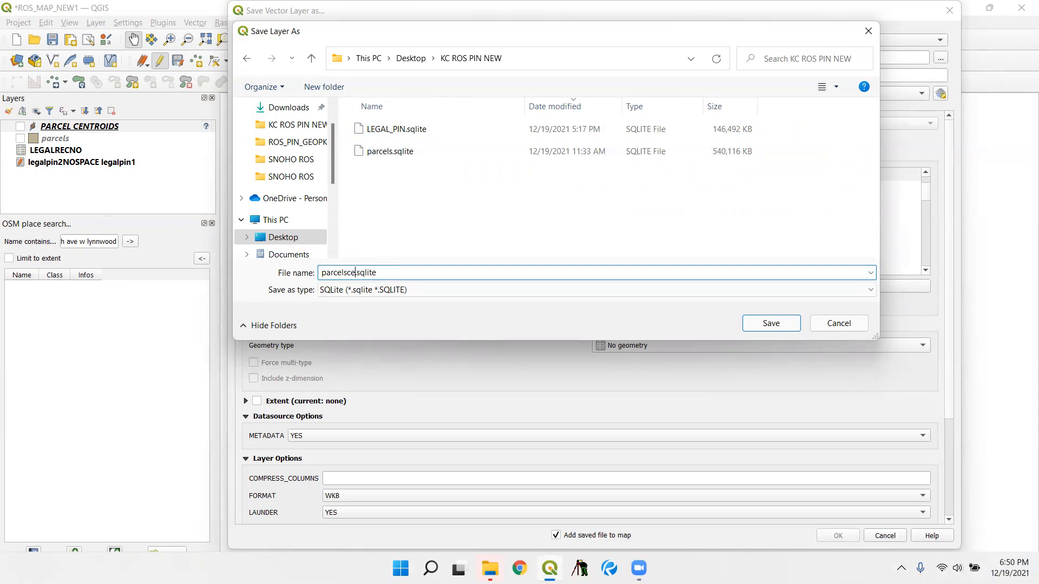
pyautogui.write('xy')
pyautogui.click(771, 322)
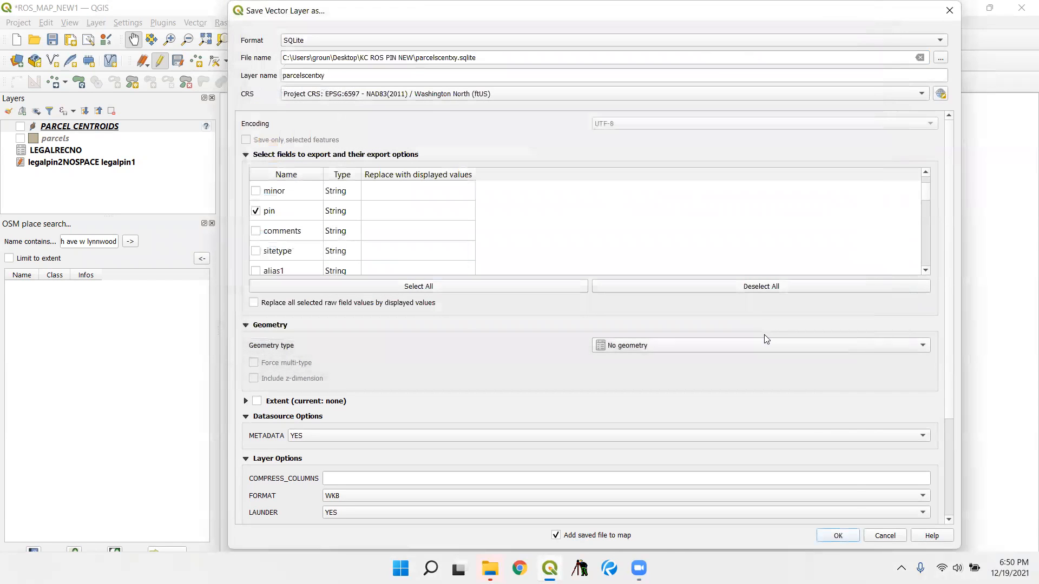
pyautogui.click(835, 532)
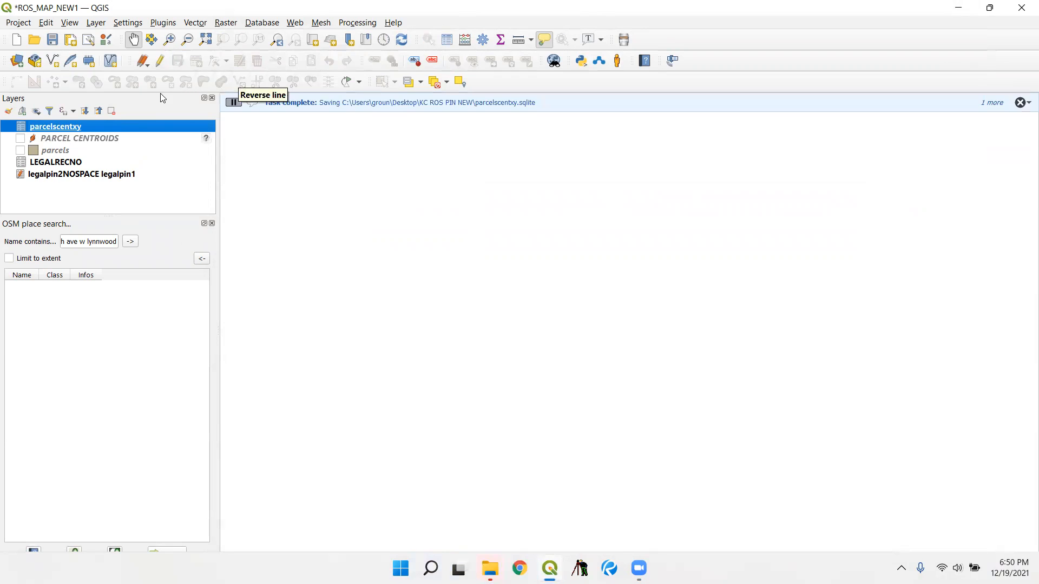
pyautogui.click(83, 162)
pyautogui.click(90, 130)
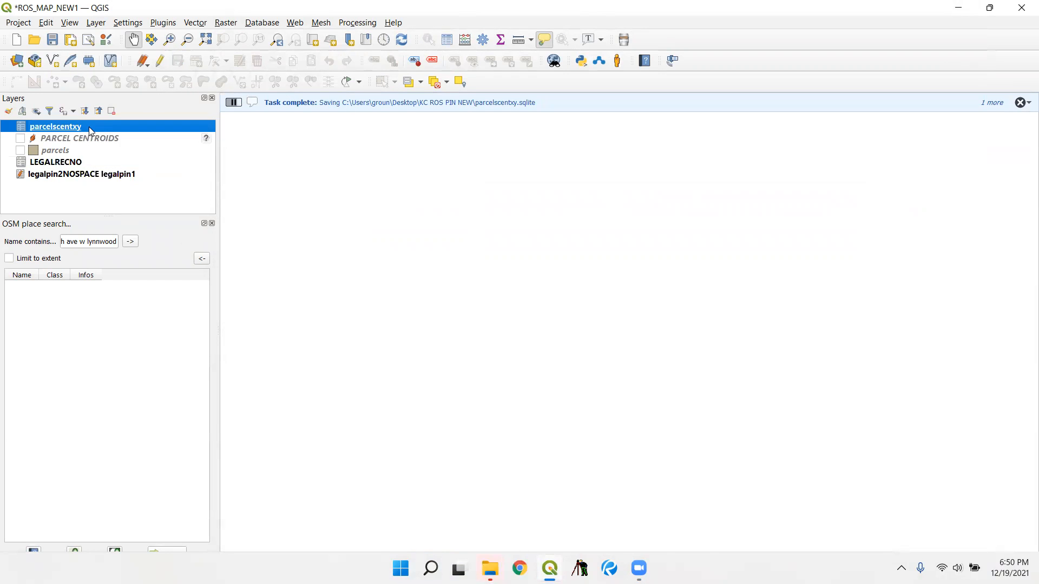
pyautogui.click(87, 162)
pyautogui.click(90, 130)
pyautogui.click(85, 163)
pyautogui.rightClick(83, 162)
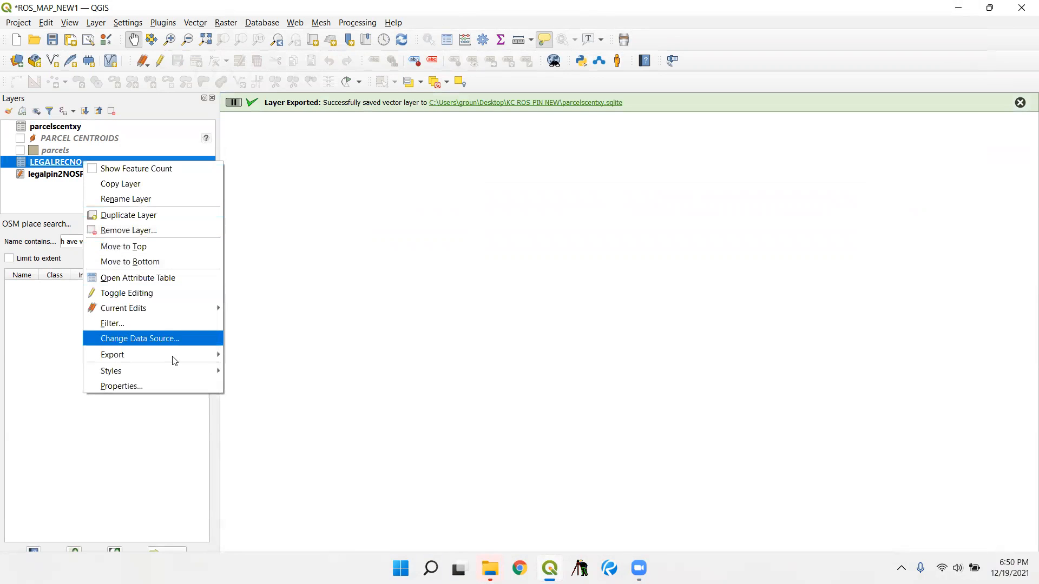
pyautogui.click(172, 385)
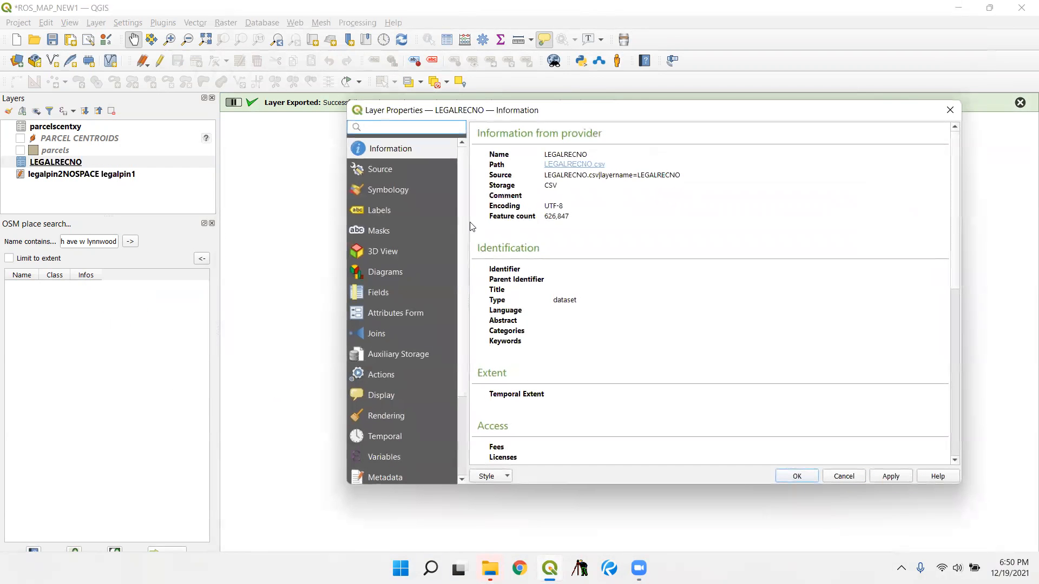
pyautogui.click(391, 333)
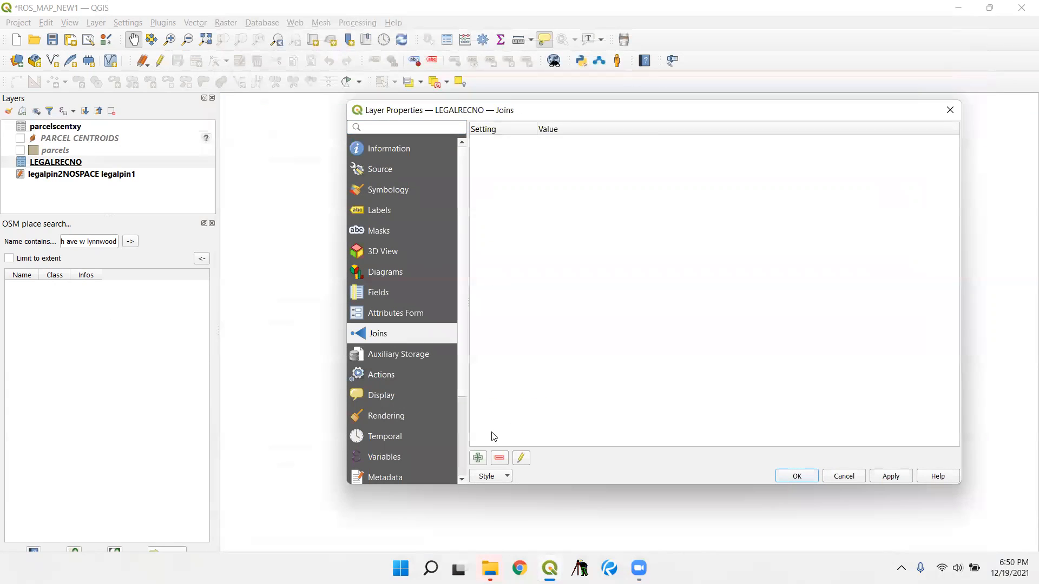
pyautogui.click(478, 458)
pyautogui.click(582, 154)
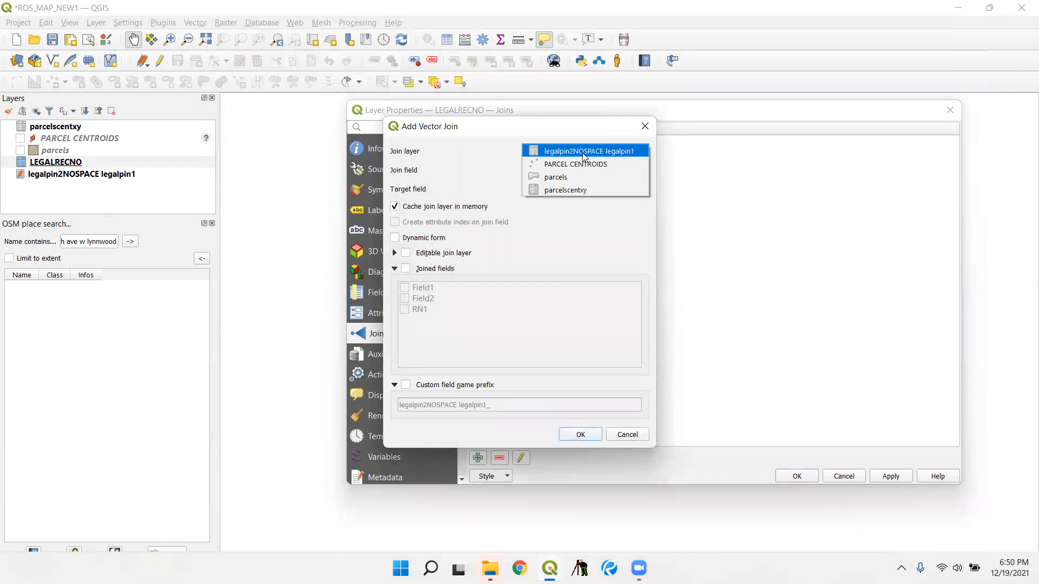
pyautogui.click(597, 189)
pyautogui.click(597, 172)
pyautogui.click(586, 183)
pyautogui.click(587, 189)
pyautogui.click(583, 190)
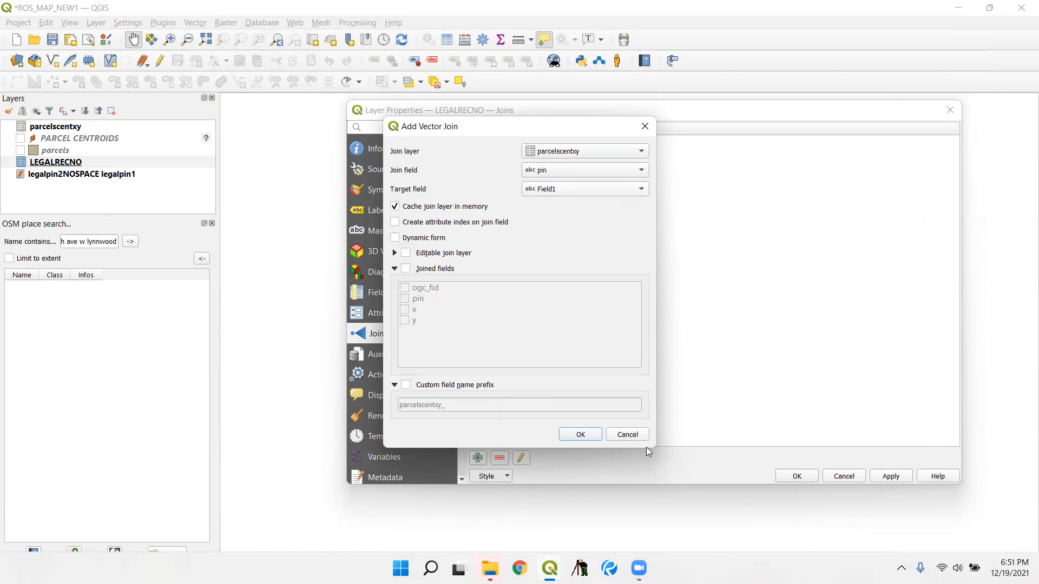
pyautogui.click(628, 435)
pyautogui.click(844, 476)
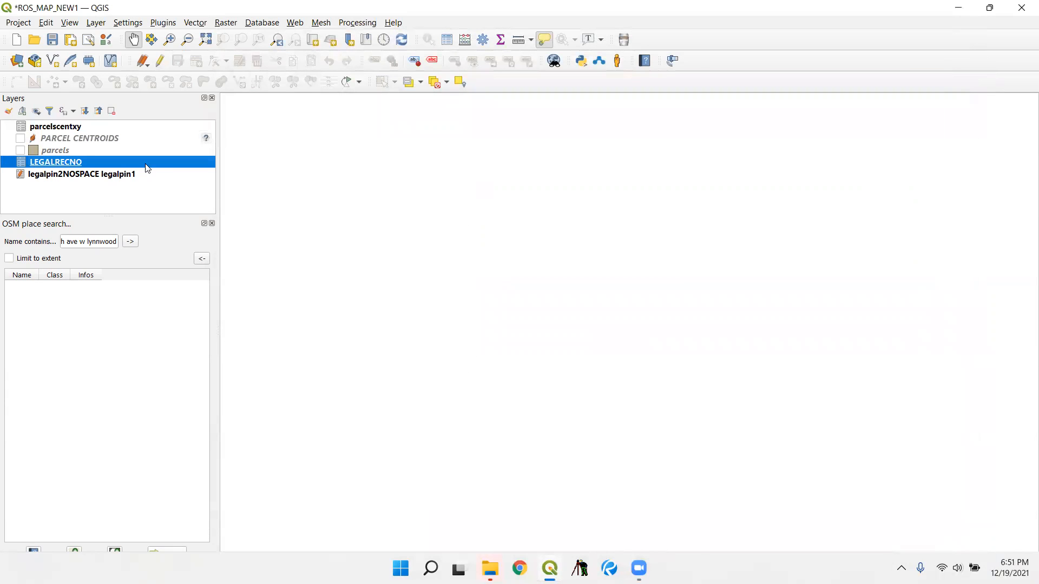
# - Add a join on the parcelscentxy layer to LEGALRECNO, matching join field Field1 to target field pin
pyautogui.rightClick(111, 129)
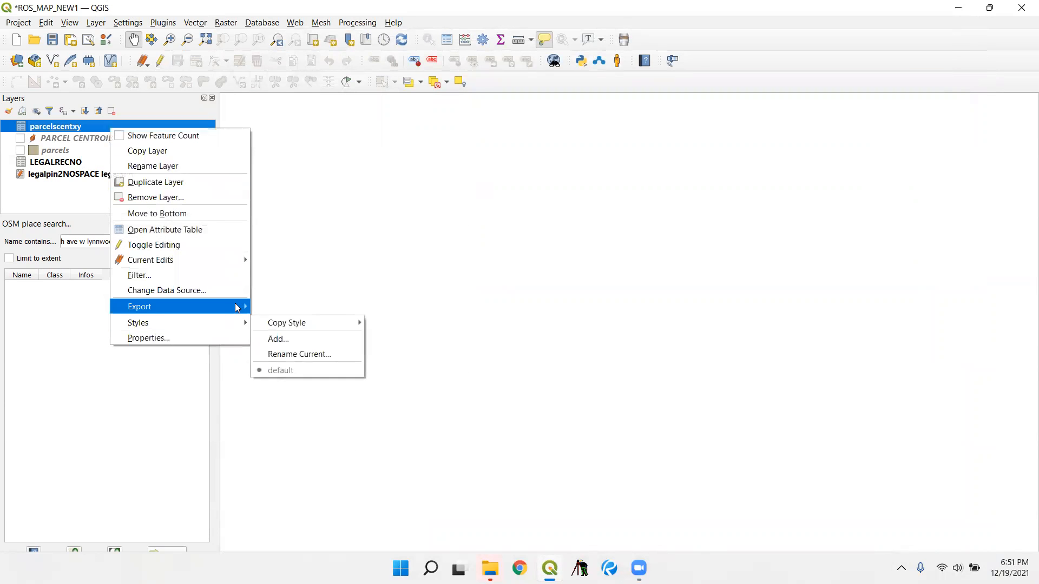
pyautogui.click(227, 340)
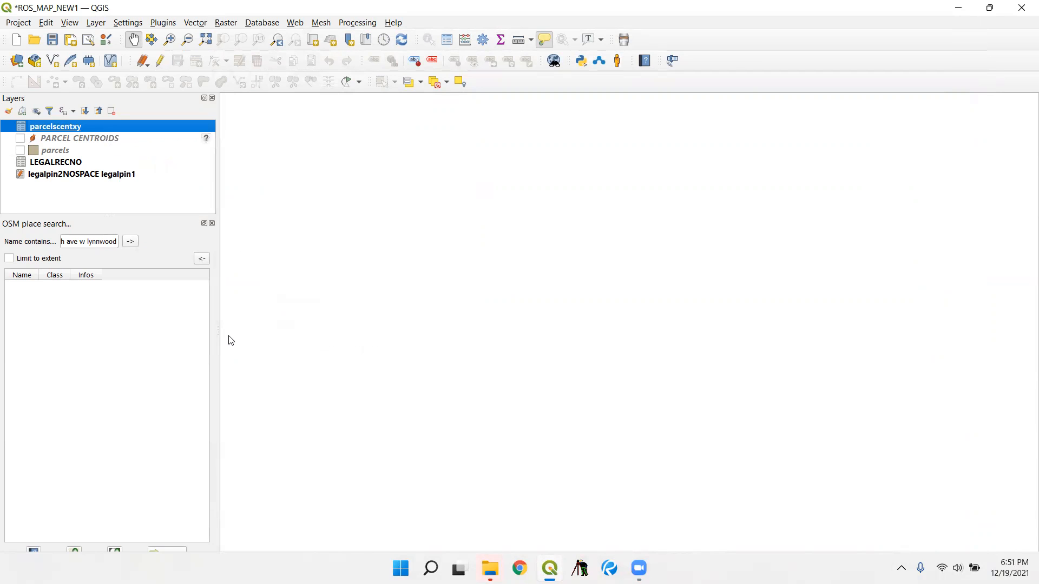
pyautogui.click(484, 456)
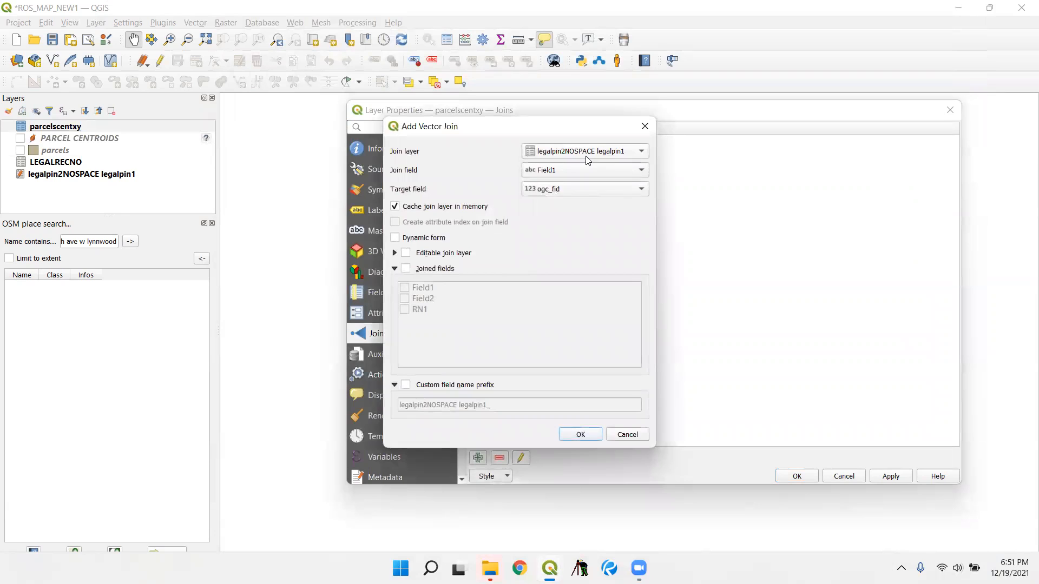
pyautogui.click(598, 152)
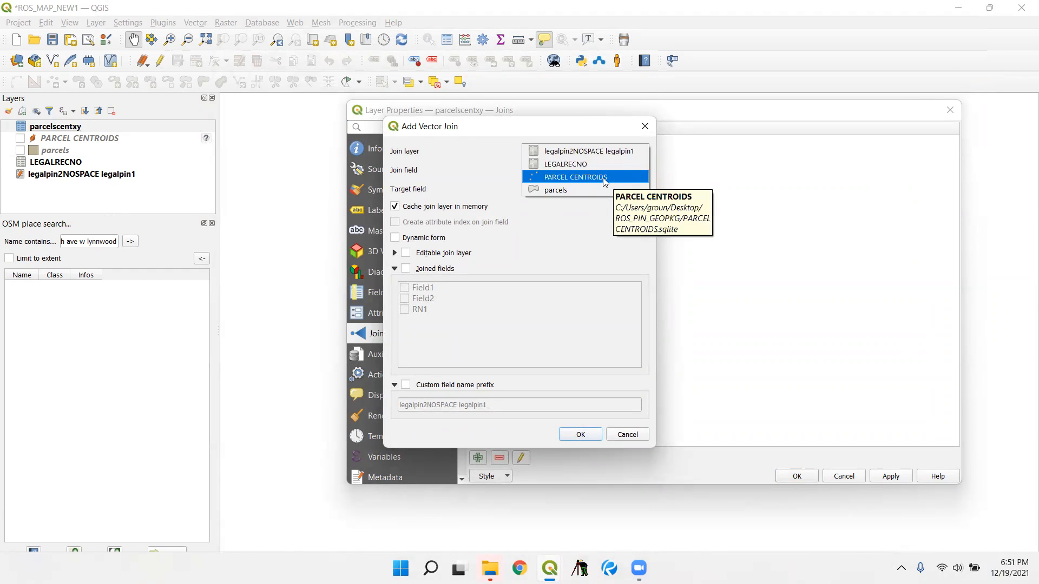
pyautogui.click(598, 167)
pyautogui.click(591, 172)
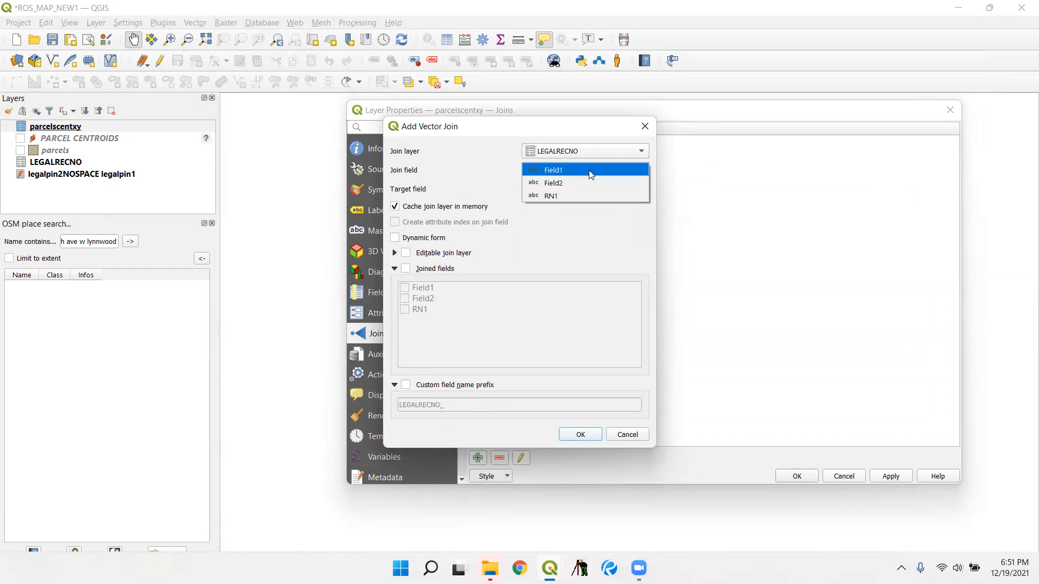
pyautogui.click(589, 170)
pyautogui.click(555, 188)
pyautogui.click(566, 201)
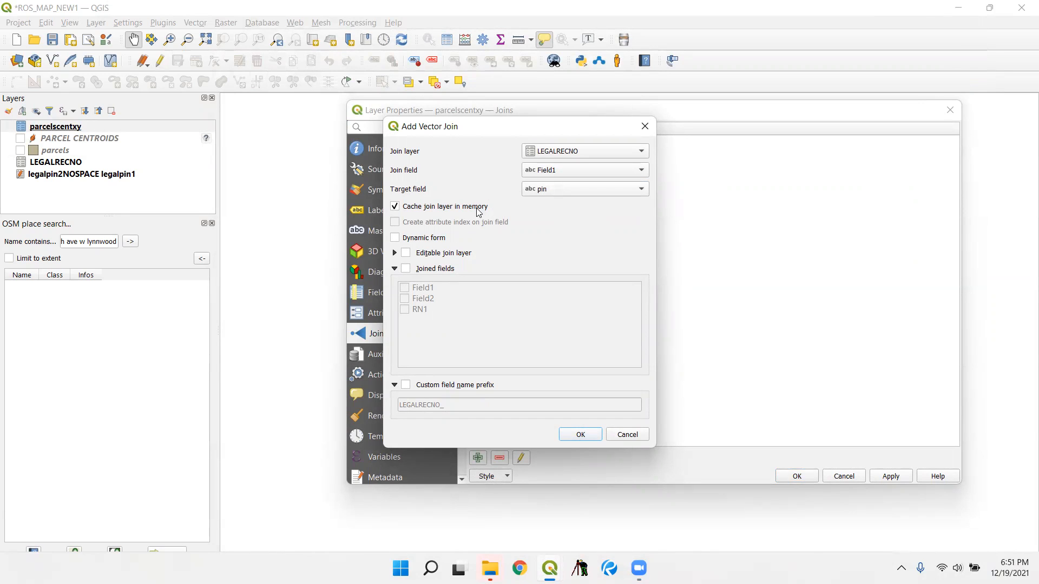
# - Limit the joined fields to RN1 with an empty custom field name prefix, and apply the join
pyautogui.click(452, 270)
pyautogui.click(420, 310)
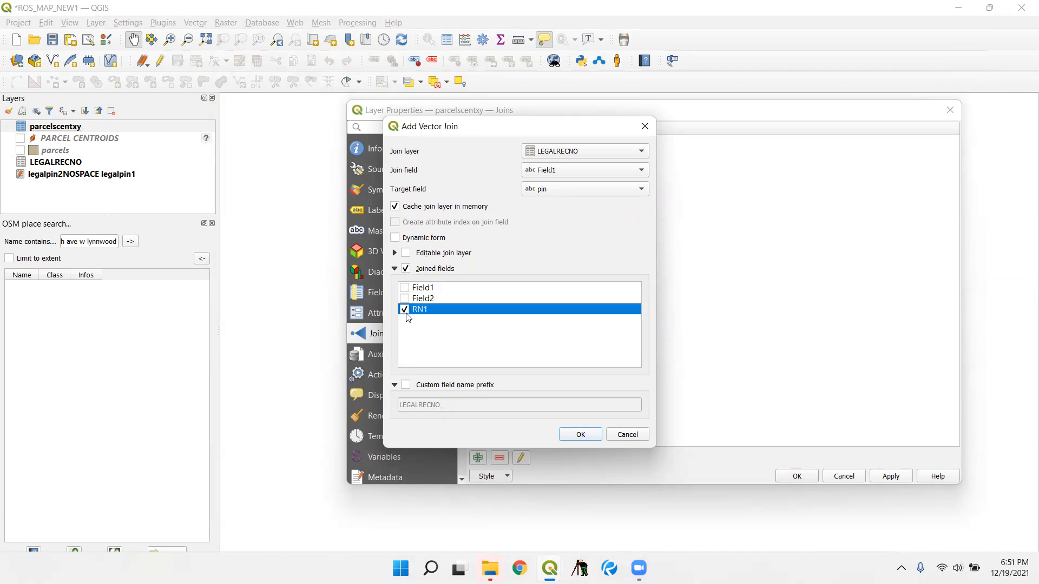
pyautogui.click(406, 385)
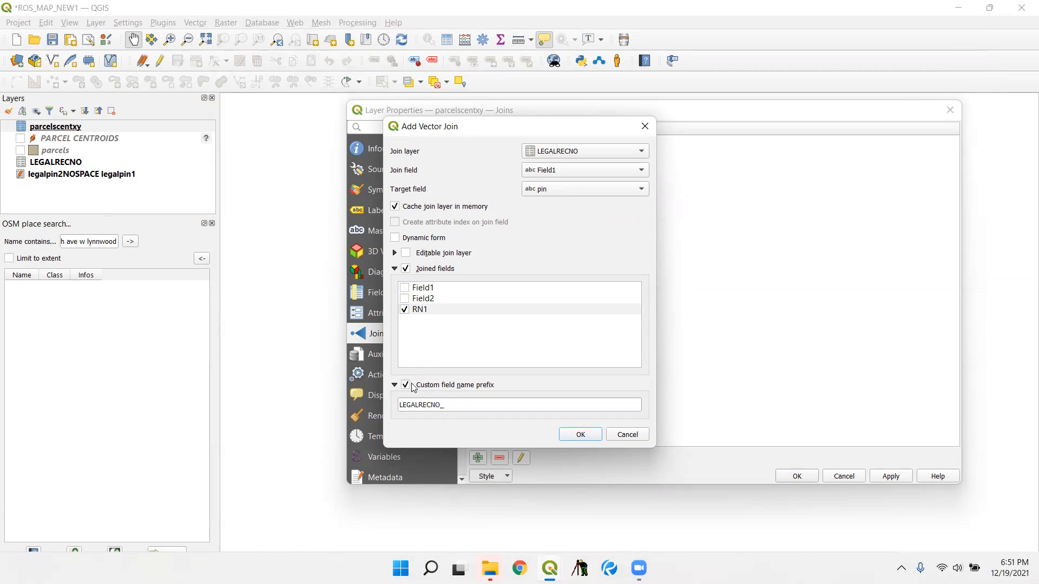
pyautogui.doubleClick(441, 403)
pyautogui.press('BackSpace')
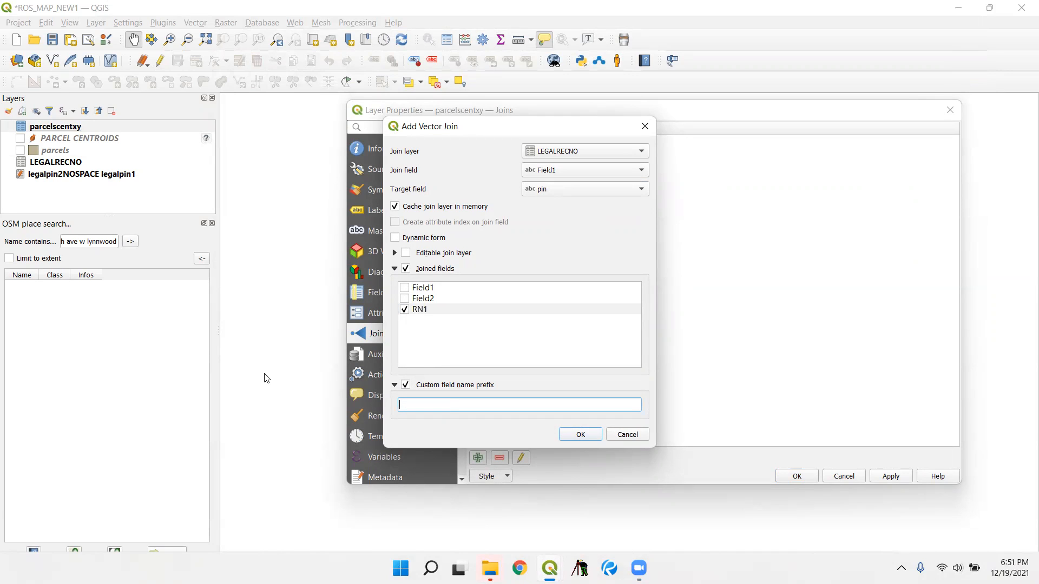
pyautogui.click(580, 434)
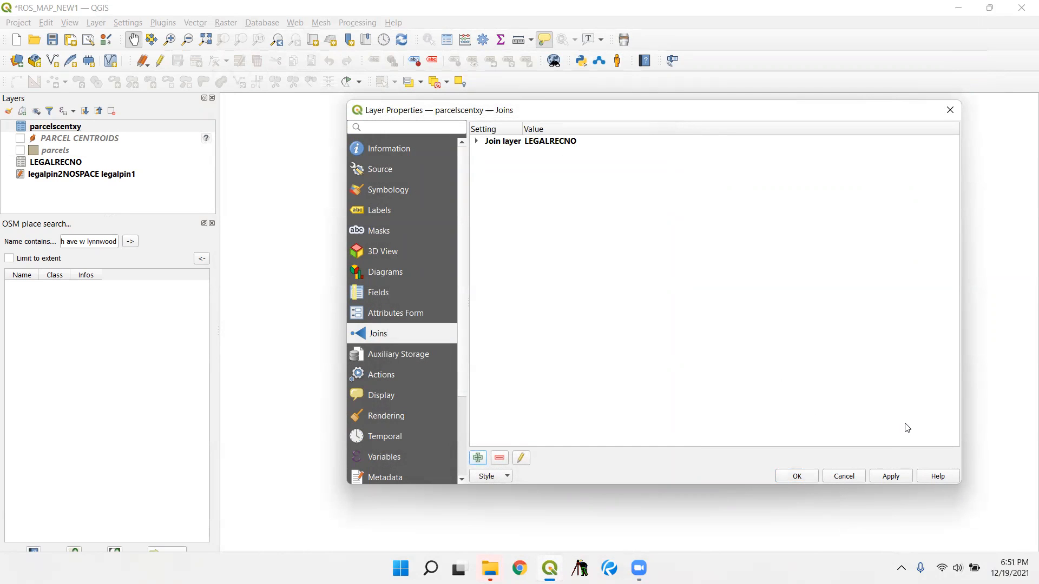
pyautogui.click(796, 476)
# - Start exporting the joined parcelscentxy table in SQLite format as temptemp.sqlite in the desktop's KC ROS PIN NEW folder
pyautogui.rightClick(108, 125)
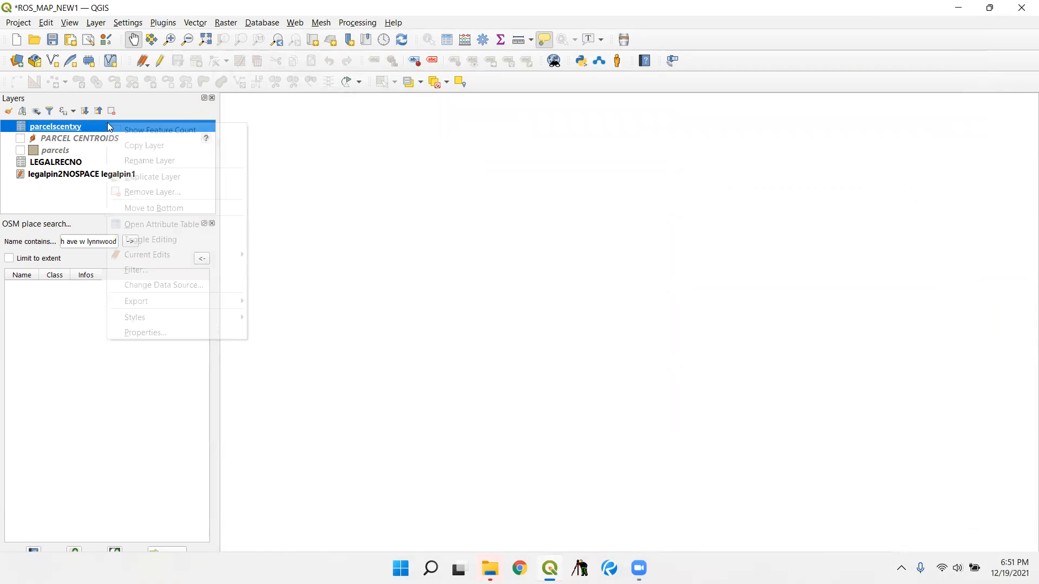
pyautogui.moveTo(243, 300)
pyautogui.click(292, 299)
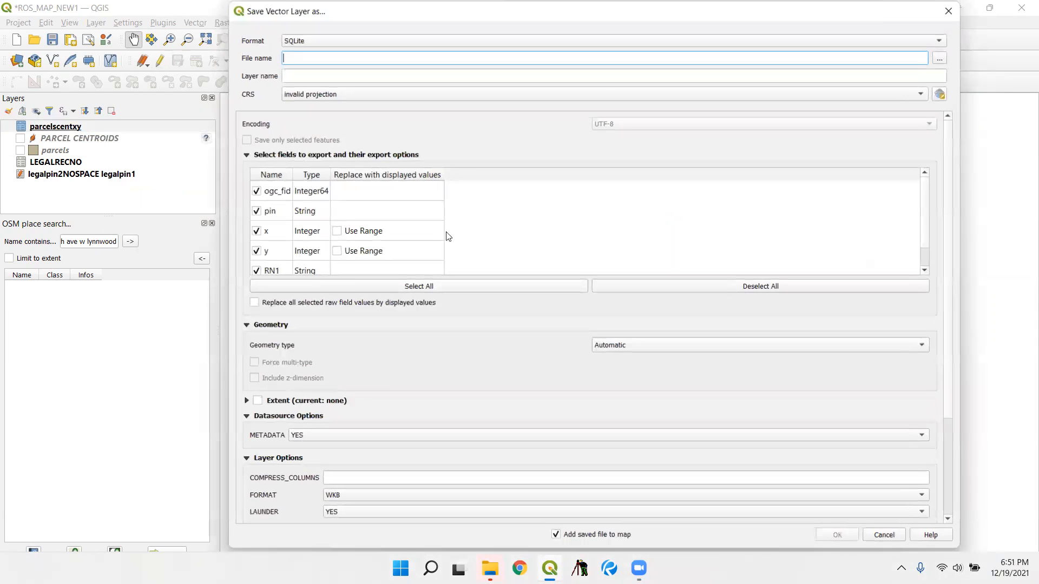
pyautogui.scroll(-2, 326, 241)
pyautogui.scroll(1, 332, 187)
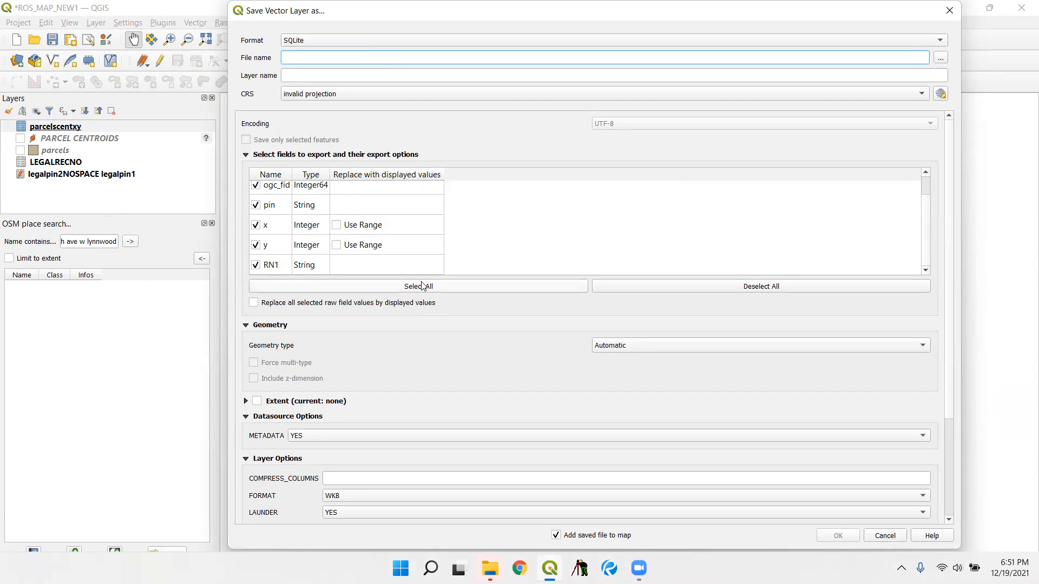
pyautogui.click(942, 57)
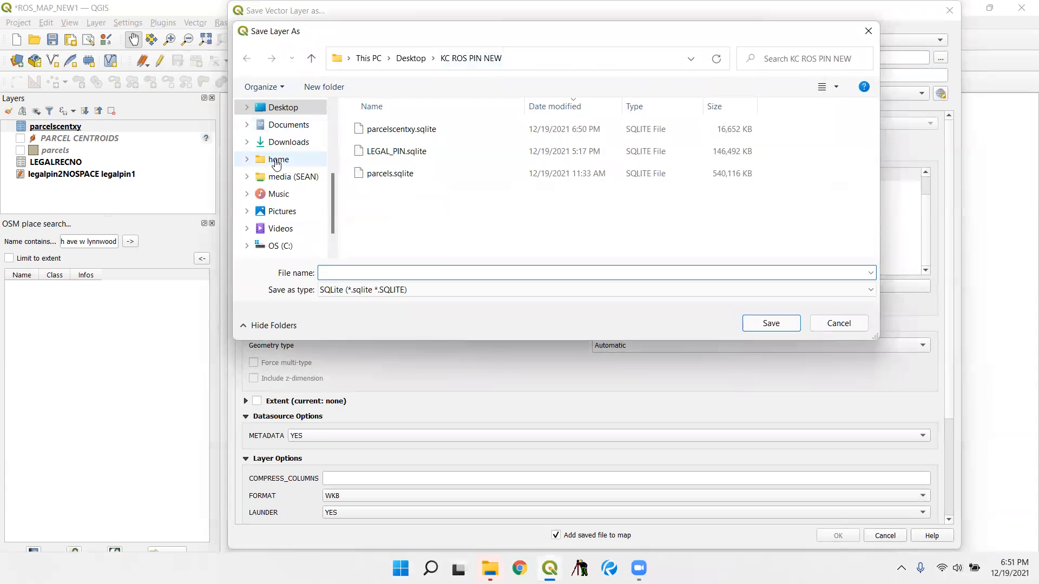
pyautogui.scroll(-1, 290, 168)
pyautogui.scroll(1, 291, 168)
pyautogui.scroll(-1, 281, 196)
pyautogui.scroll(2, 280, 200)
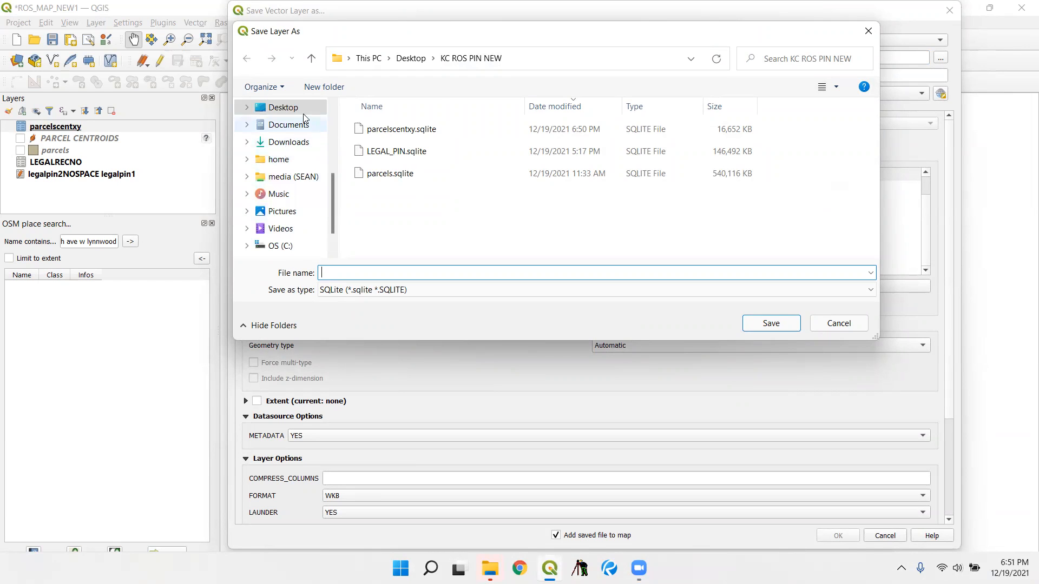
pyautogui.click(303, 108)
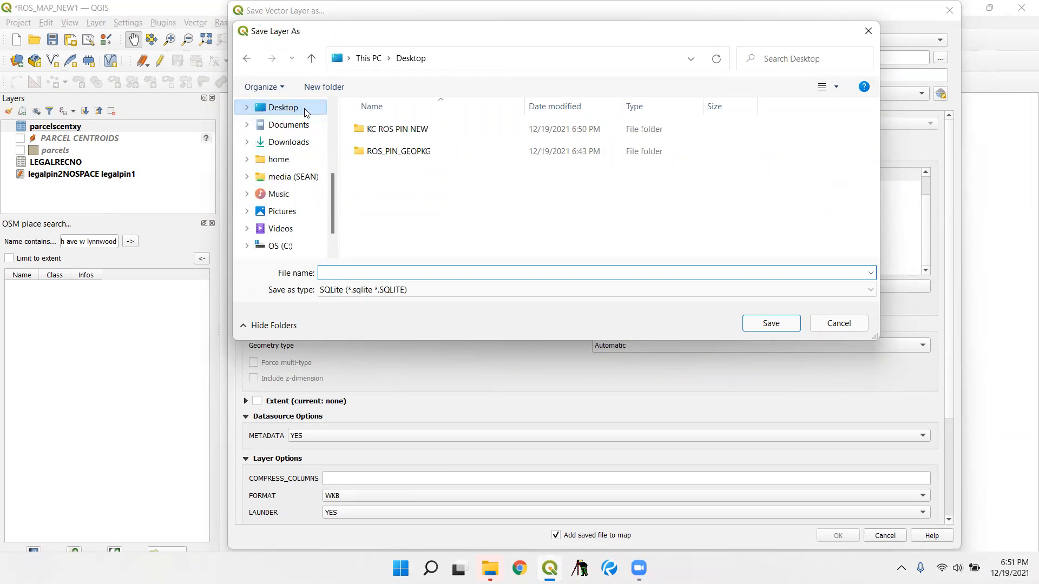
pyautogui.doubleClick(412, 131)
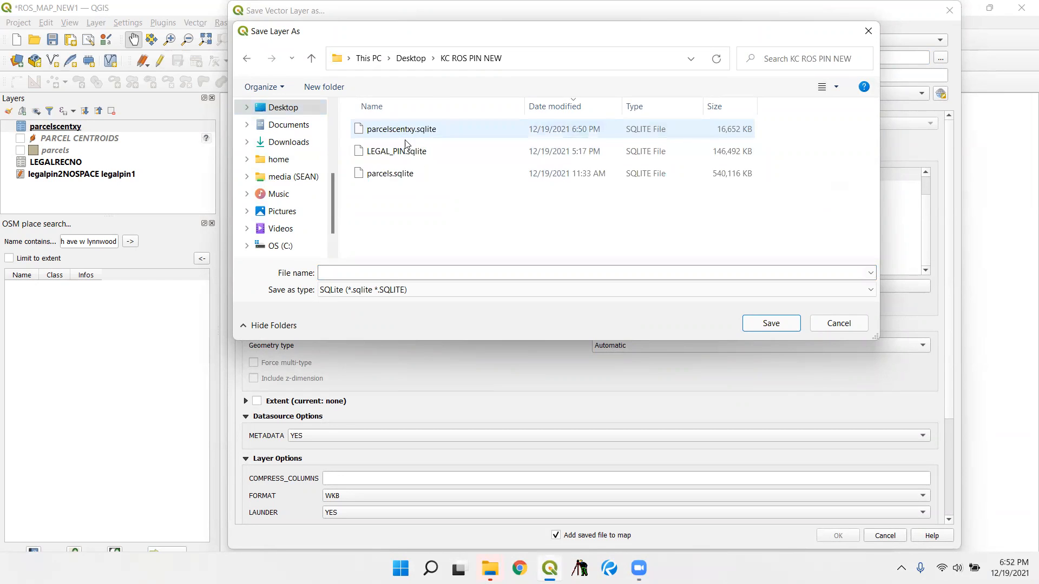
pyautogui.click(364, 270)
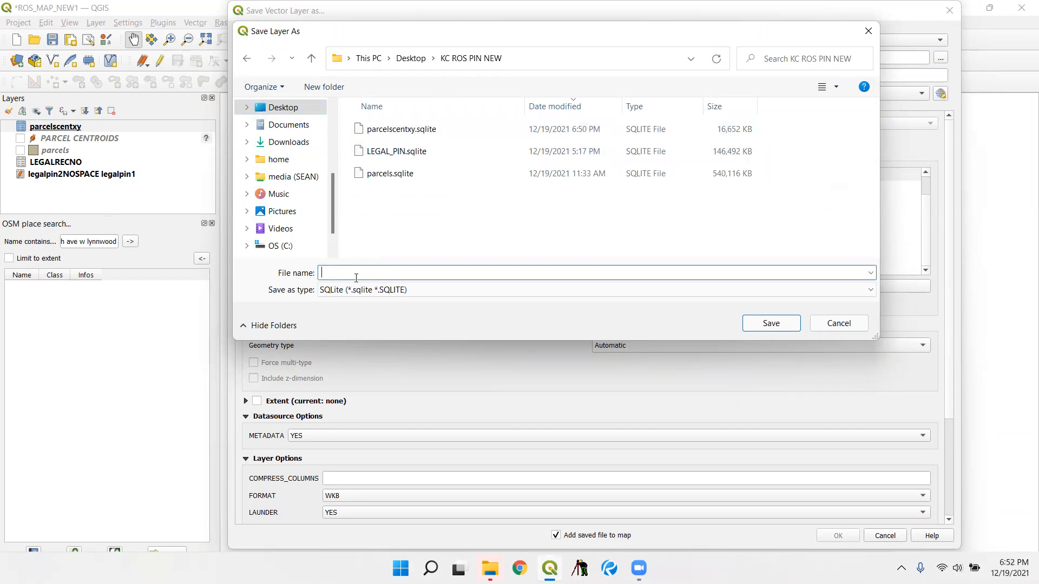
pyautogui.write('temptemp')
pyautogui.press('Return')
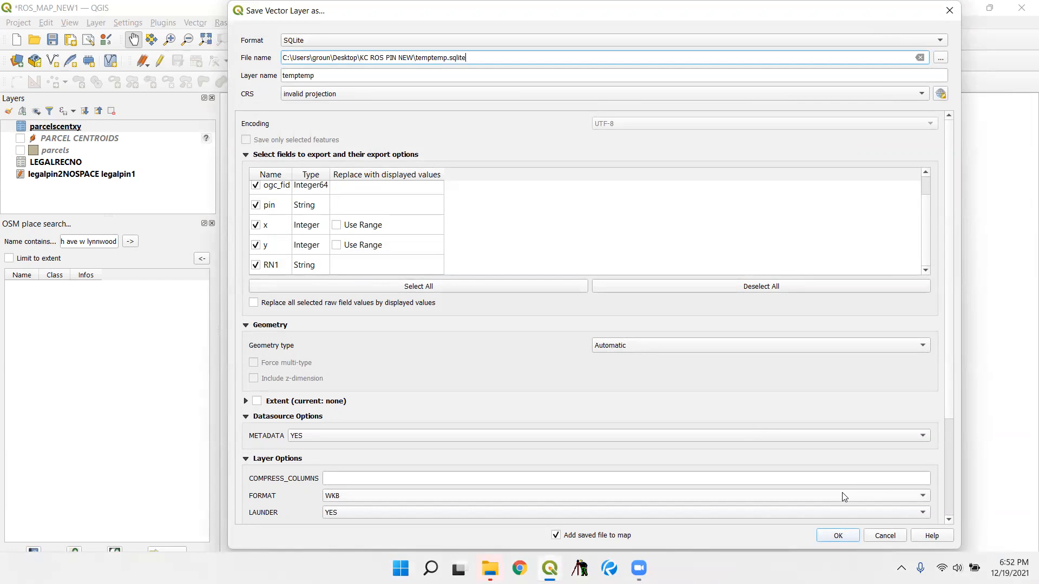
# - Set the export's geometry type to No geometry and run the export
pyautogui.click(674, 348)
pyautogui.click(656, 412)
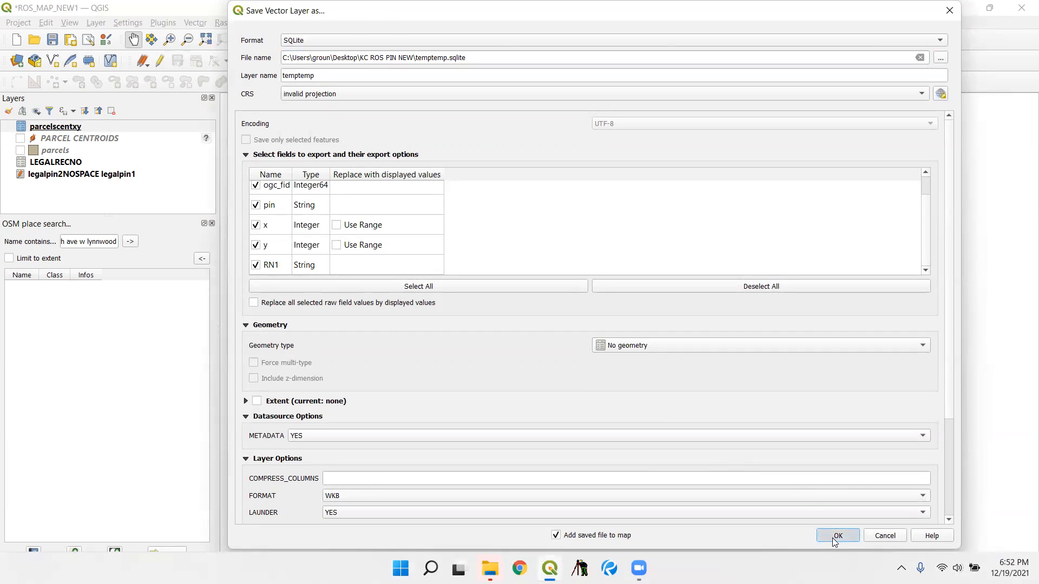
pyautogui.click(835, 541)
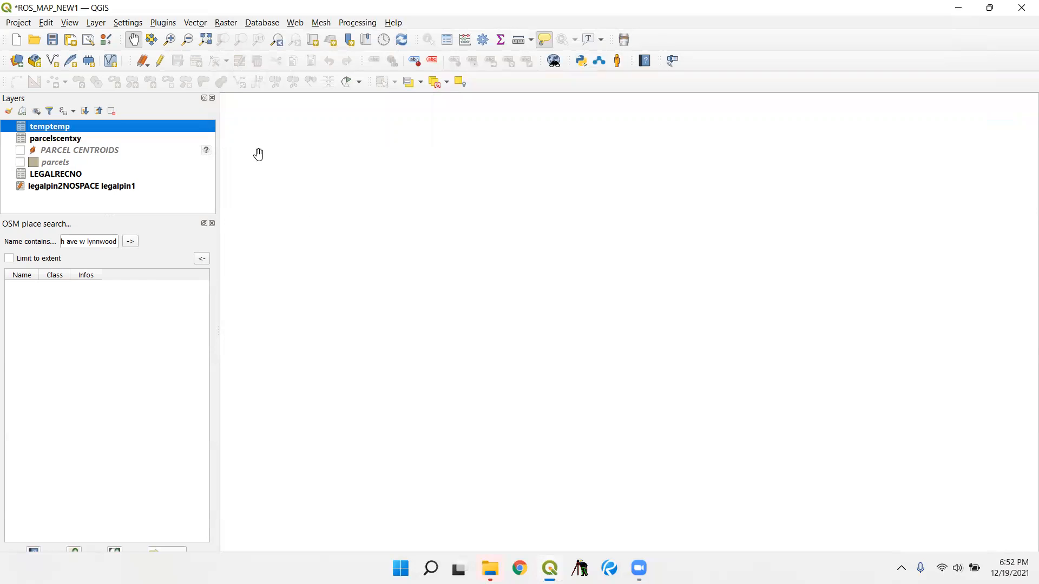
# - Add kc_db_112421.csv from the KC ROS PIN NEW folder to the project as a vector layer
pyautogui.click(96, 22)
pyautogui.moveTo(130, 67)
pyautogui.click(346, 67)
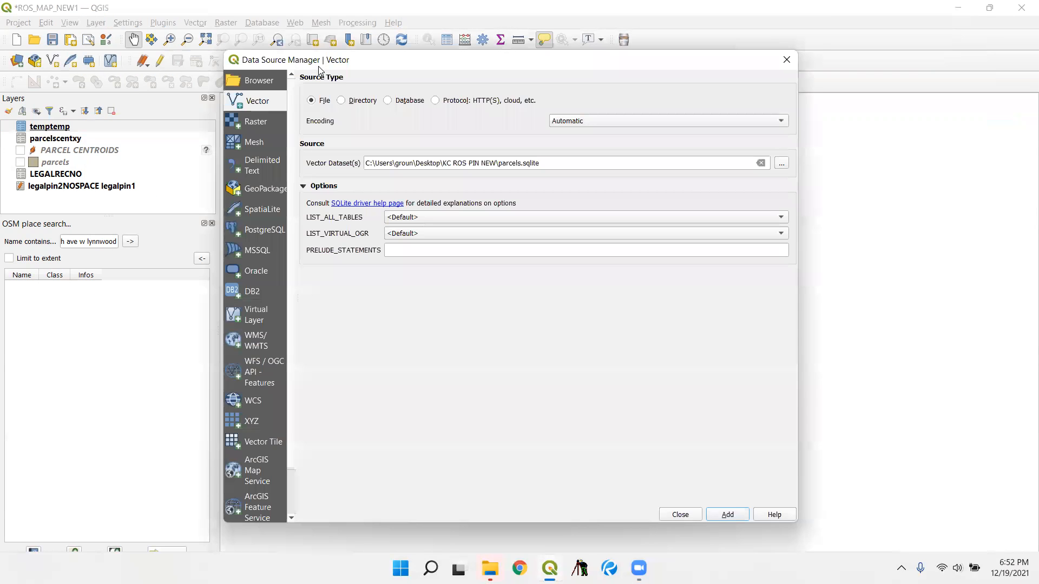
pyautogui.click(761, 125)
pyautogui.click(387, 59)
pyautogui.click(780, 166)
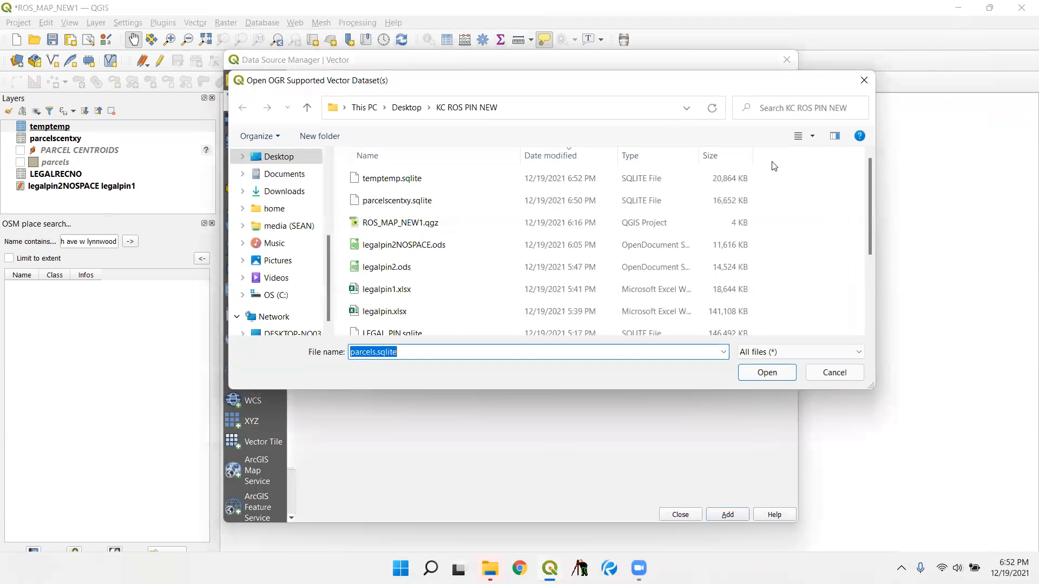
pyautogui.scroll(-2, 454, 238)
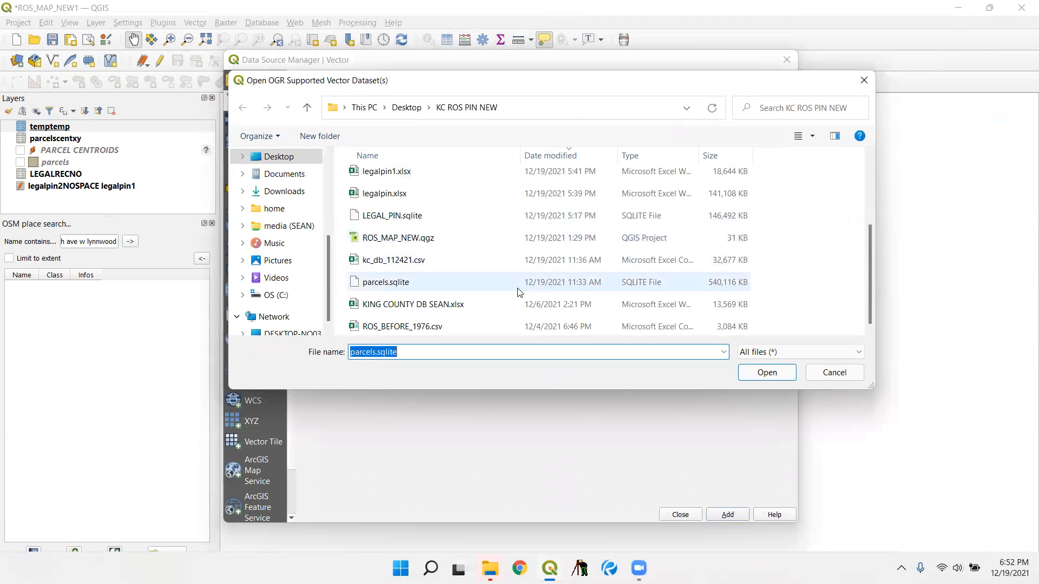
pyautogui.click(563, 158)
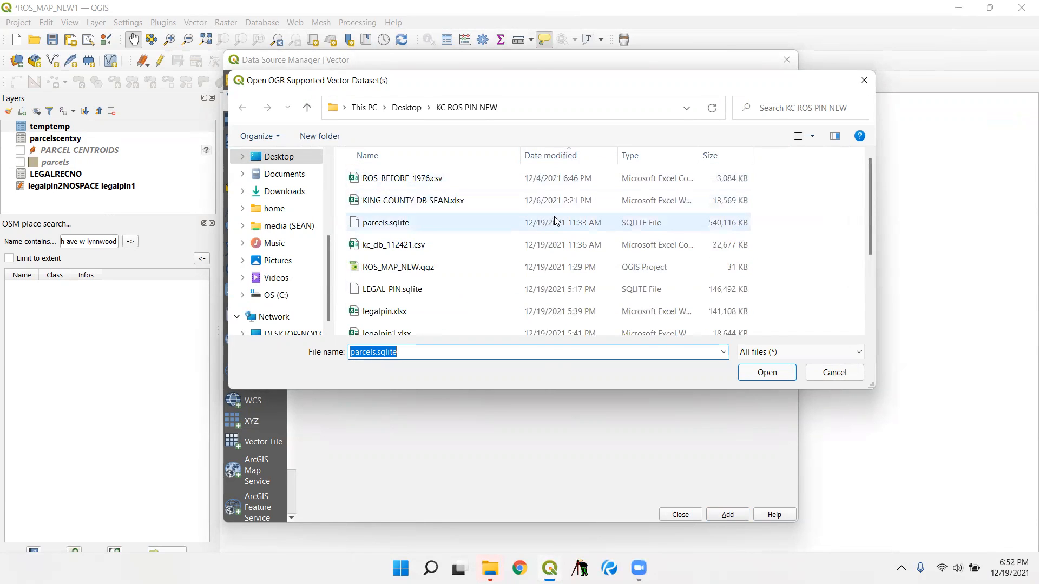
pyautogui.click(462, 244)
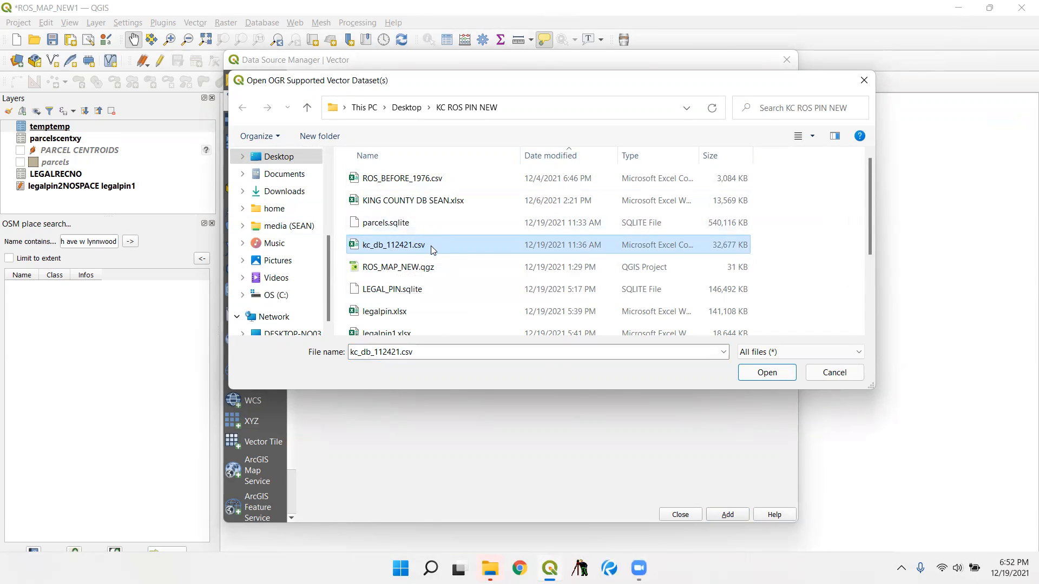
pyautogui.click(757, 374)
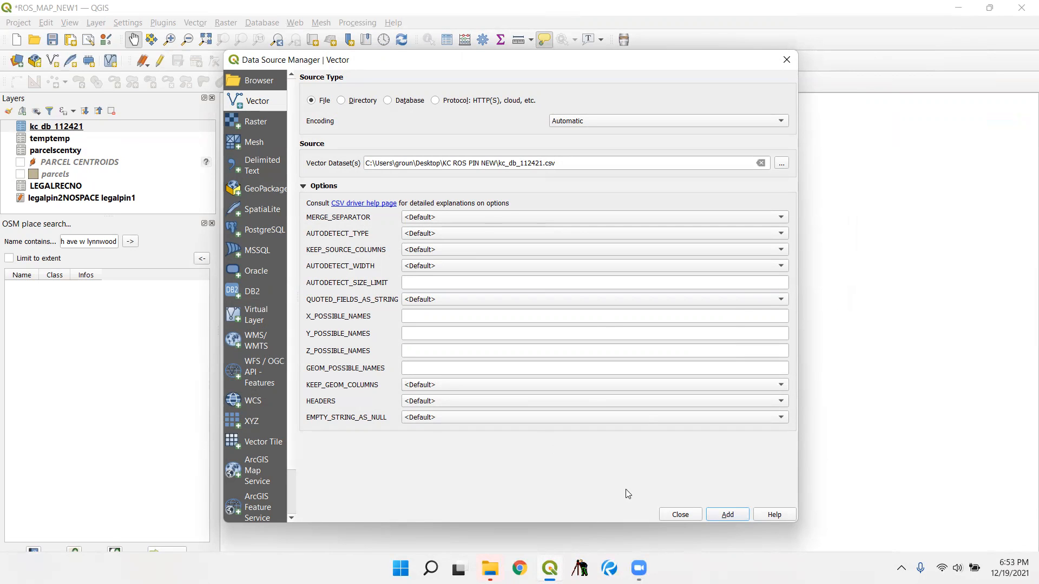
pyautogui.click(681, 513)
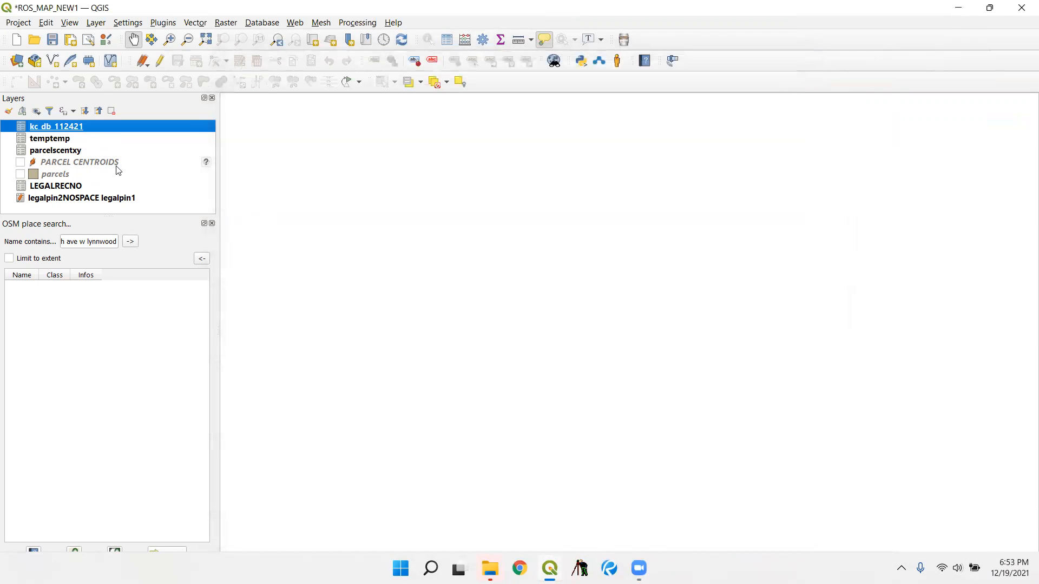
# - Open the attribute table of the kc_db_112421 layer to examine its fields
pyautogui.rightClick(47, 123)
pyautogui.click(140, 221)
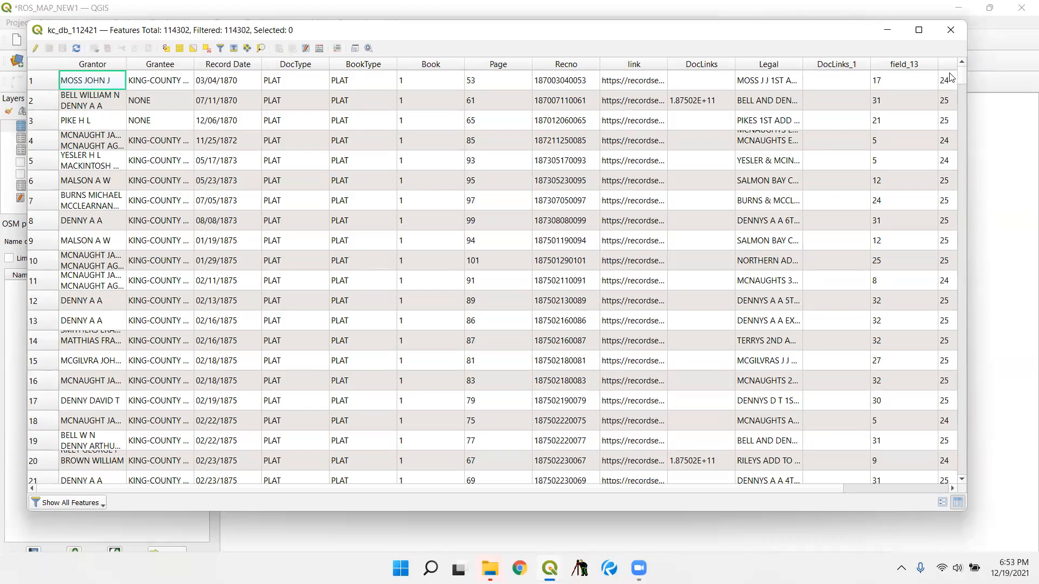
# - Look through the kc_db_112421 records down to the last rows and close the attribute table
pyautogui.moveTo(961, 80); pyautogui.dragTo(962, 473)
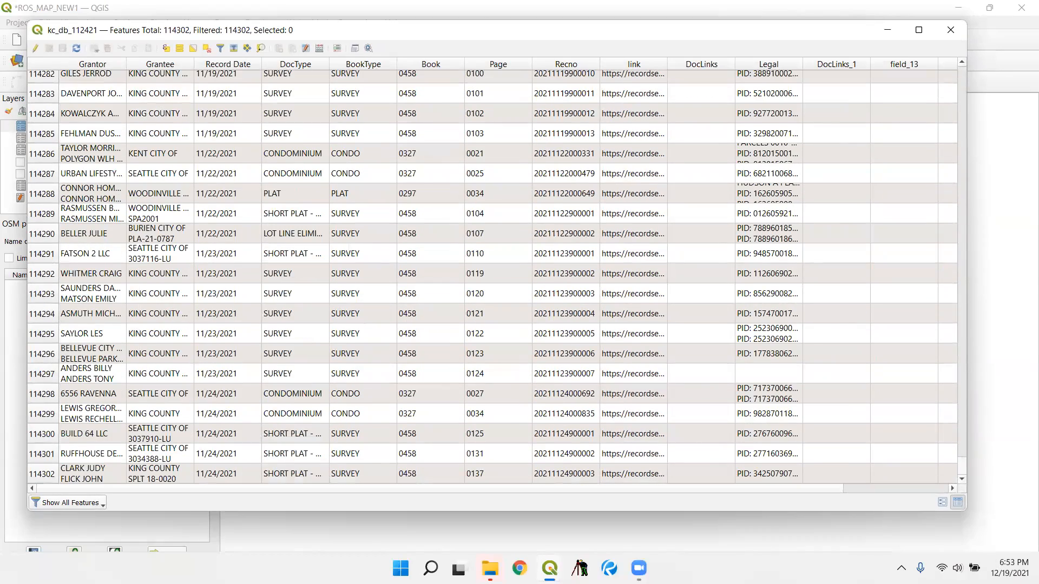
pyautogui.moveTo(1003, 510); pyautogui.dragTo(983, 42)
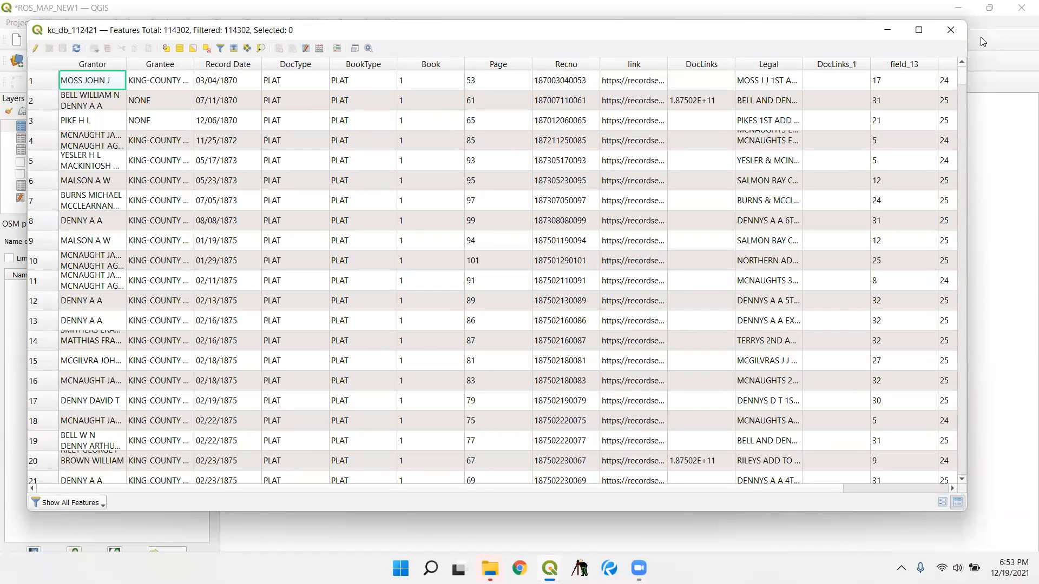
pyautogui.click(951, 30)
# - Set up a join on the kc_db_112421 layer to temptemp, matching join field rn1 to target field Recno
pyautogui.rightClick(96, 120)
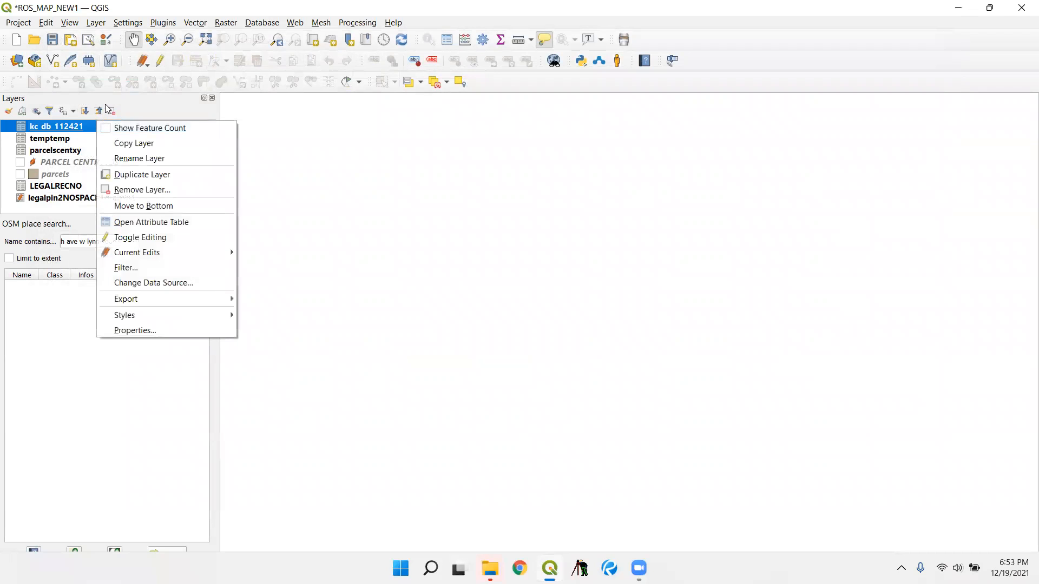
pyautogui.click(221, 331)
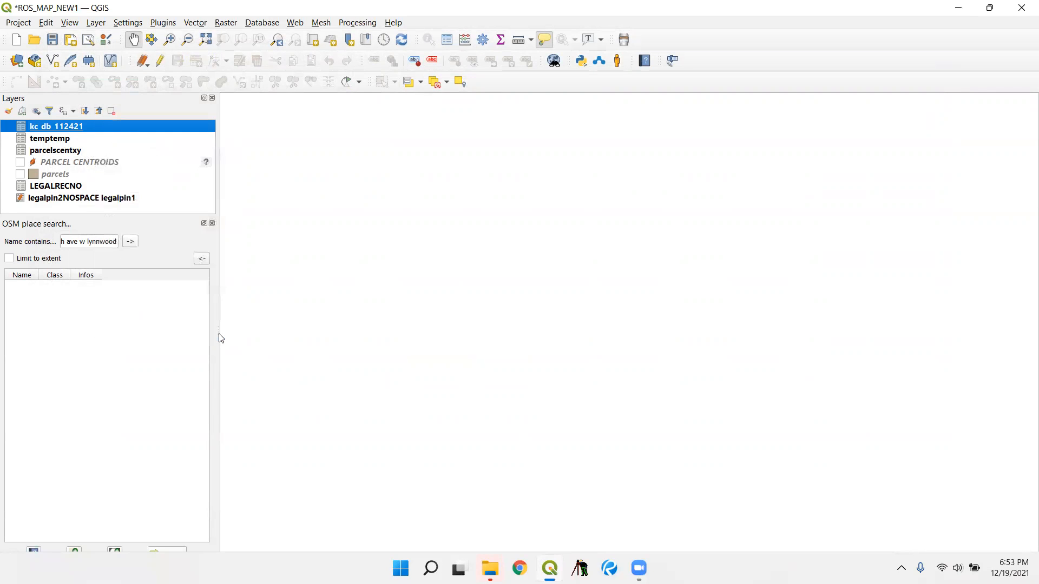
pyautogui.click(478, 458)
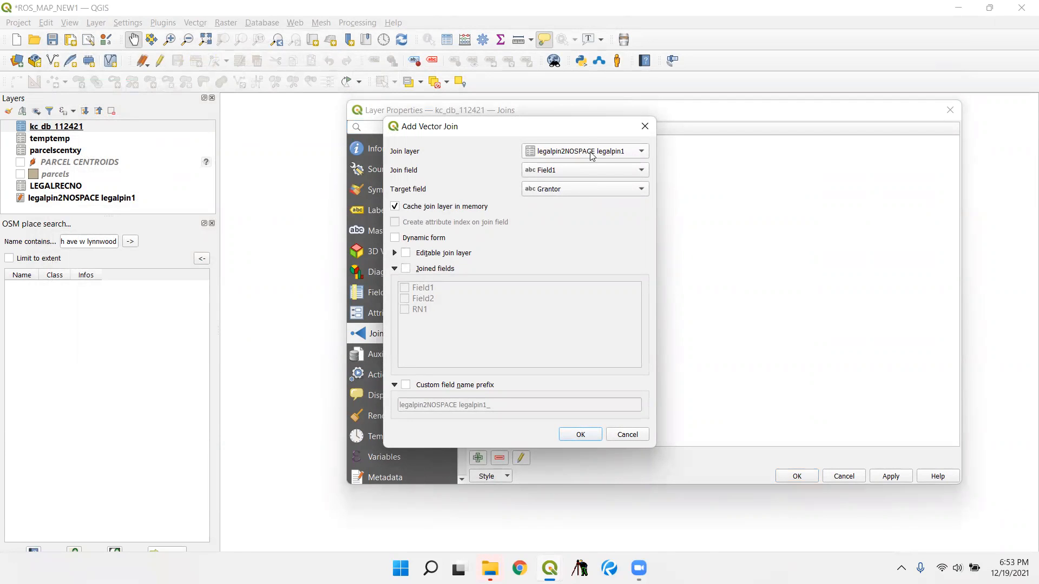
pyautogui.click(591, 151)
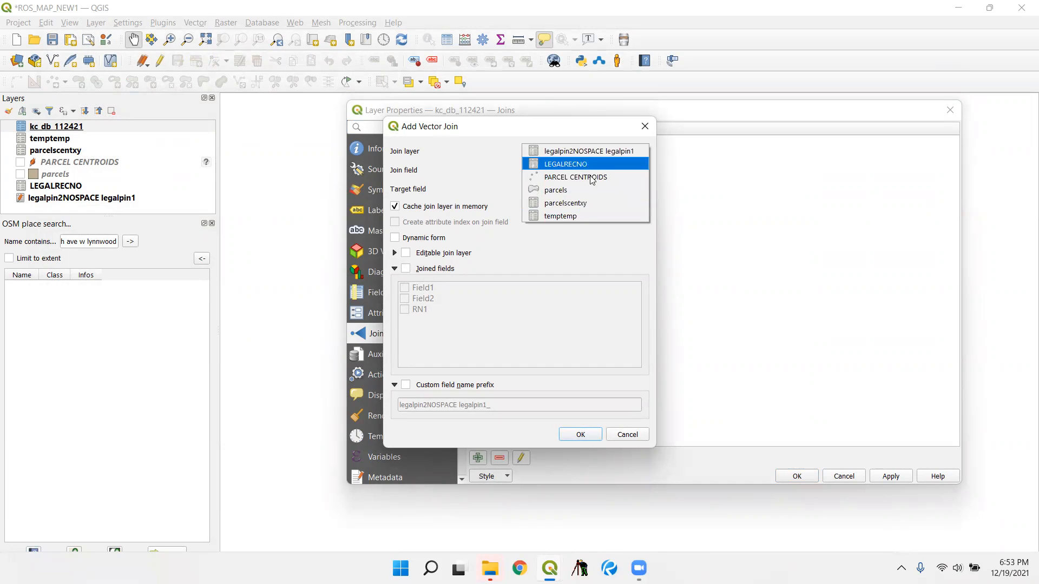
pyautogui.click(584, 215)
pyautogui.click(580, 169)
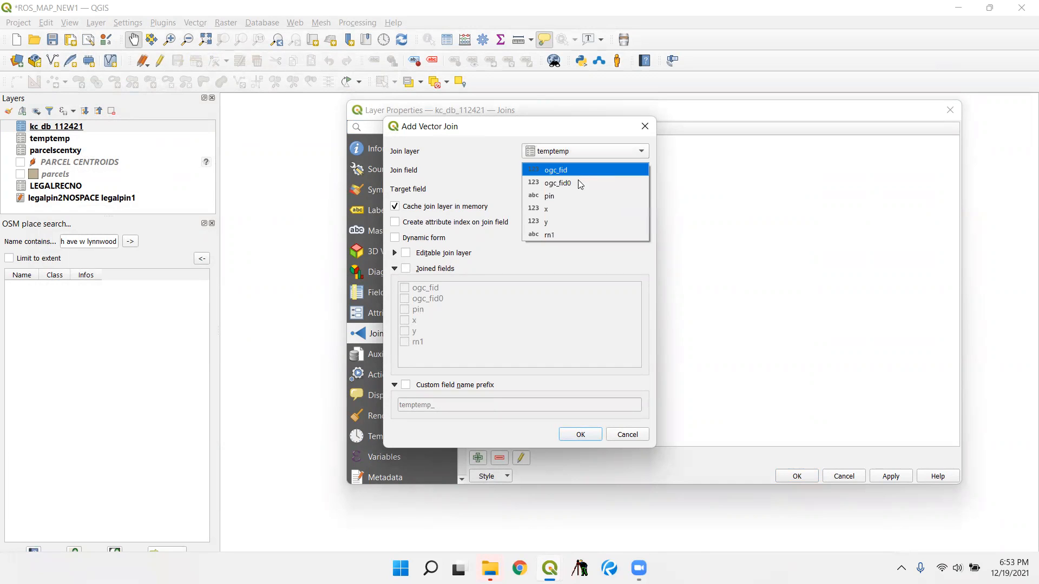
pyautogui.click(567, 231)
pyautogui.click(571, 189)
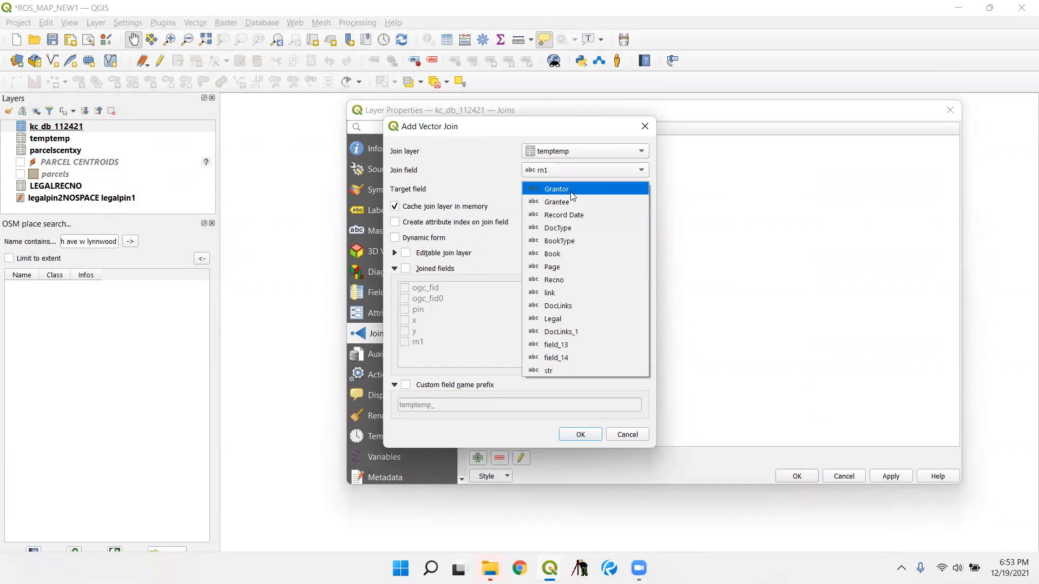
pyautogui.click(582, 278)
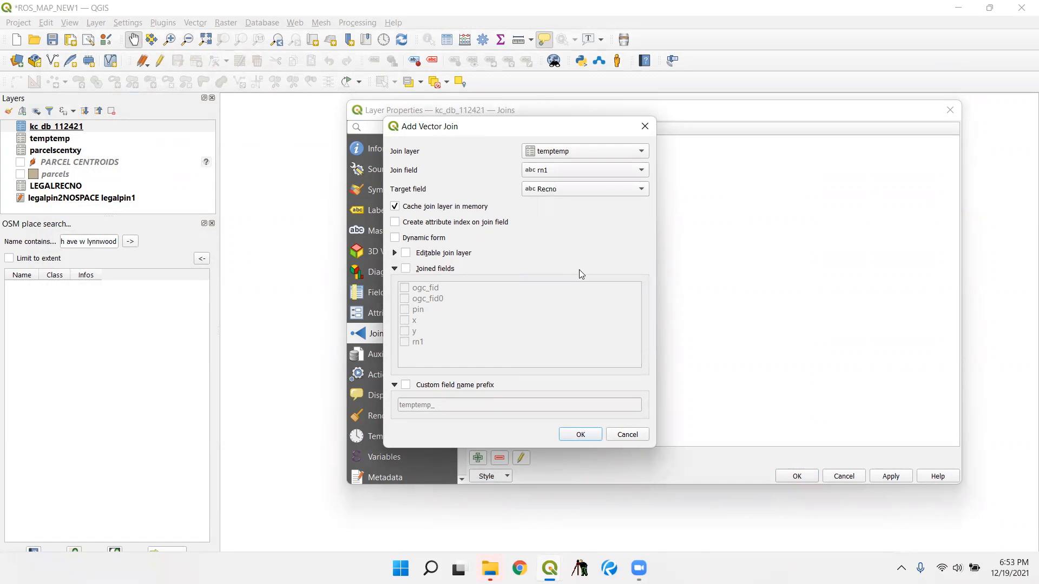
# - Limit the joined fields to x and y with an empty custom field name prefix, and apply the join
pyautogui.click(436, 265)
pyautogui.click(420, 320)
pyautogui.click(404, 320)
pyautogui.click(404, 331)
pyautogui.click(405, 384)
pyautogui.press('Tab')
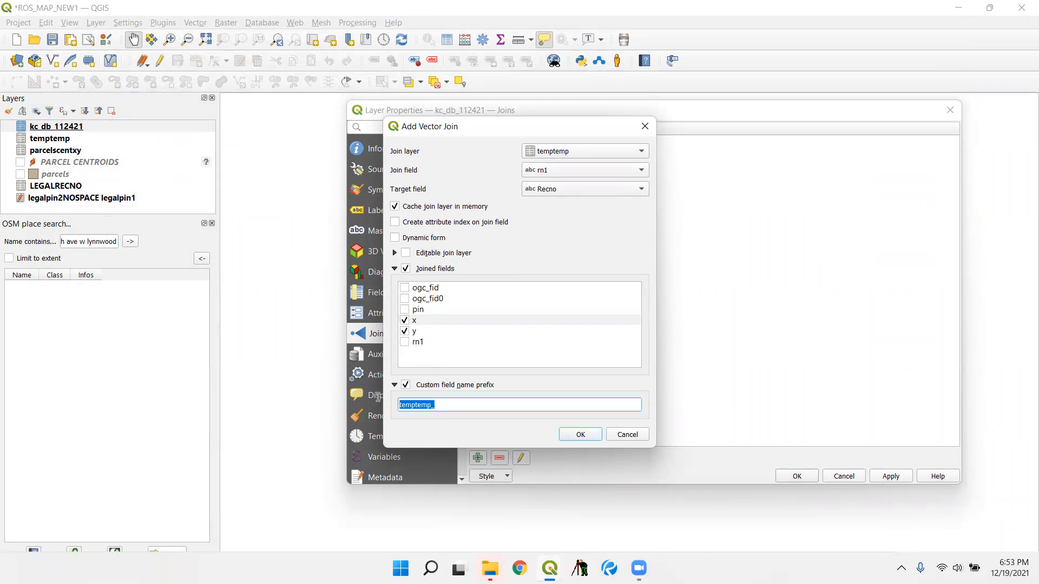
pyautogui.press('BackSpace')
pyautogui.click(589, 434)
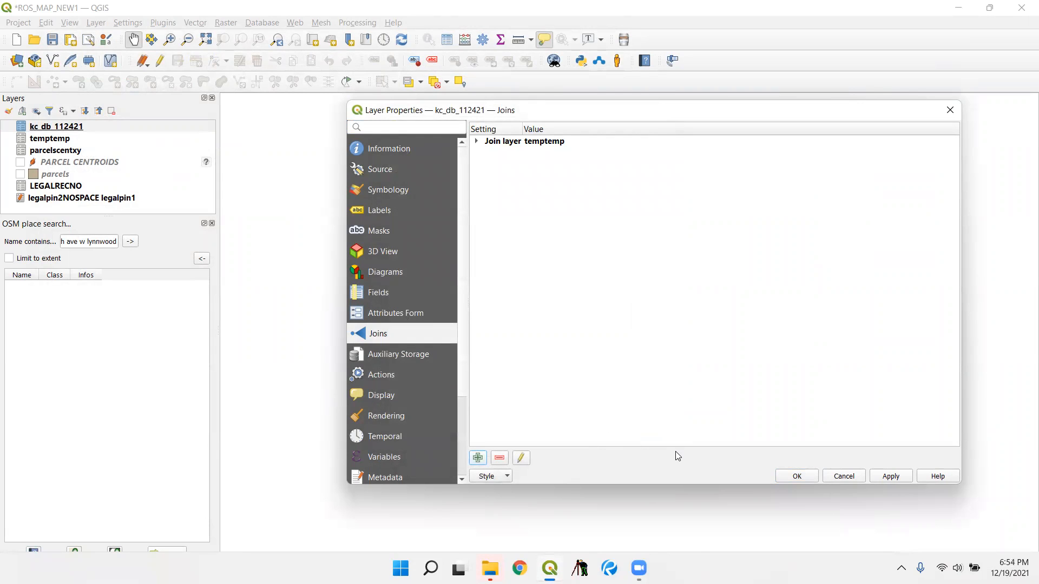
pyautogui.click(809, 476)
# - Start exporting the joined kc_db_112421 layer in Comma Separated Value [CSV] format
pyautogui.rightClick(87, 126)
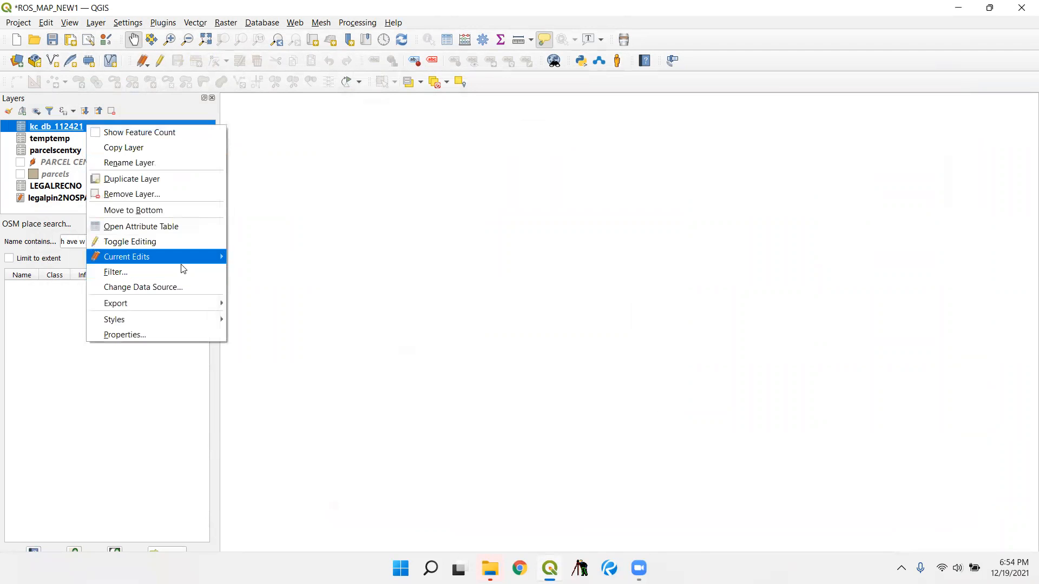
pyautogui.moveTo(199, 312)
pyautogui.click(265, 303)
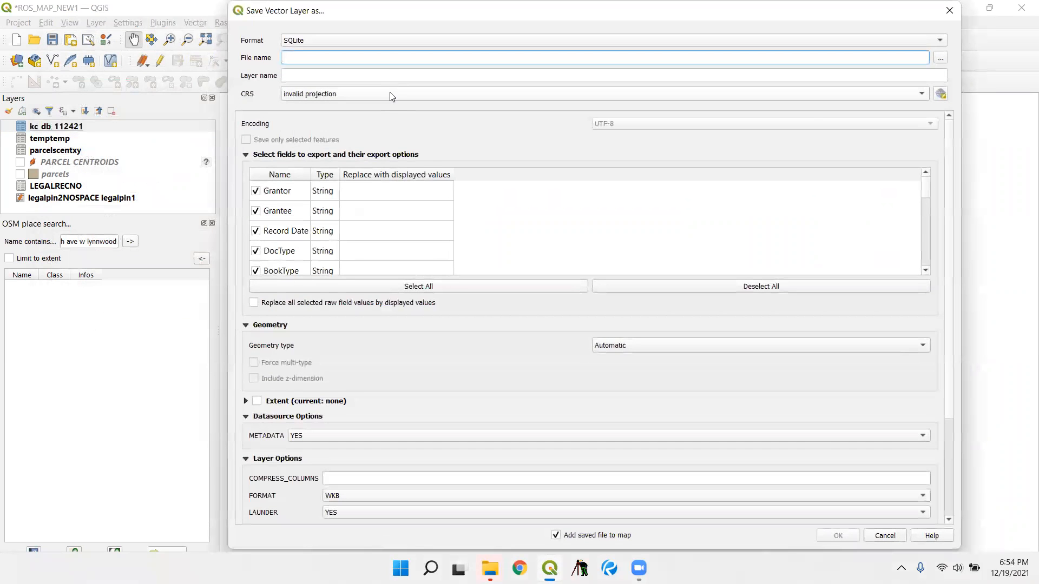
pyautogui.click(382, 40)
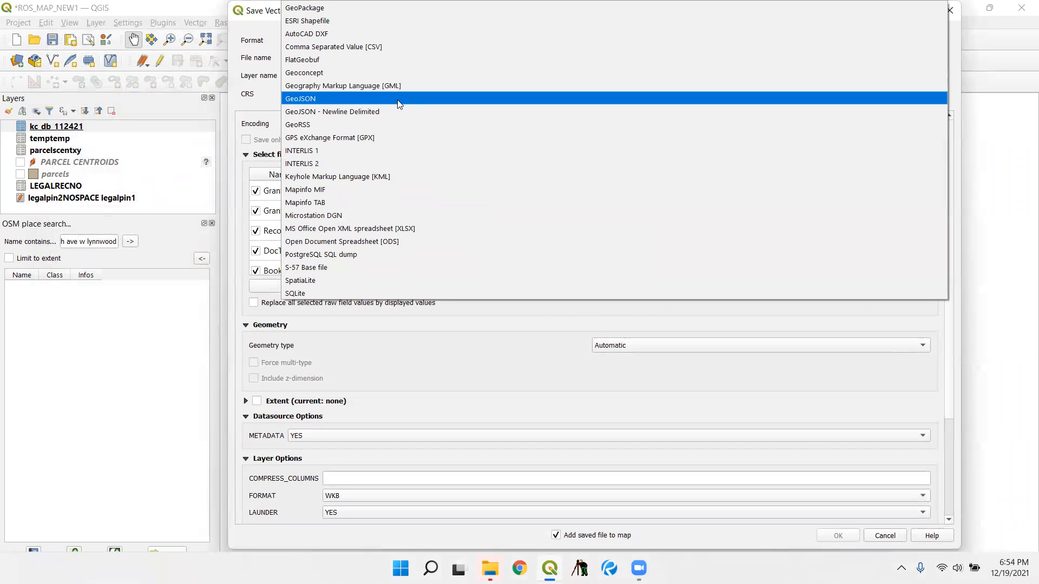
pyautogui.click(397, 47)
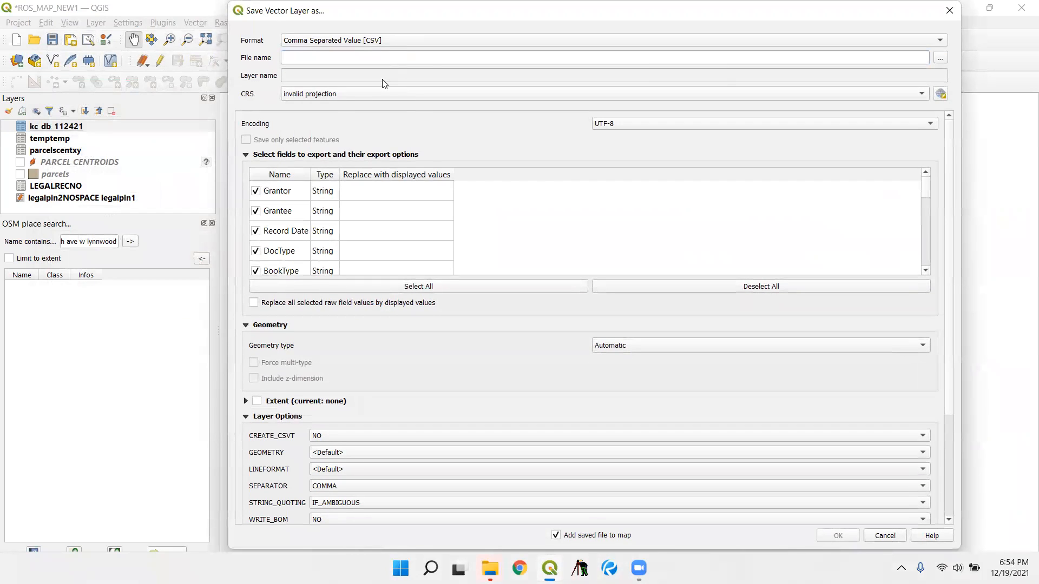
# - Exclude field_13, field_14 and str from the export and turn off adding the saved file to the map
pyautogui.scroll(-10, 359, 190)
pyautogui.scroll(5, 335, 217)
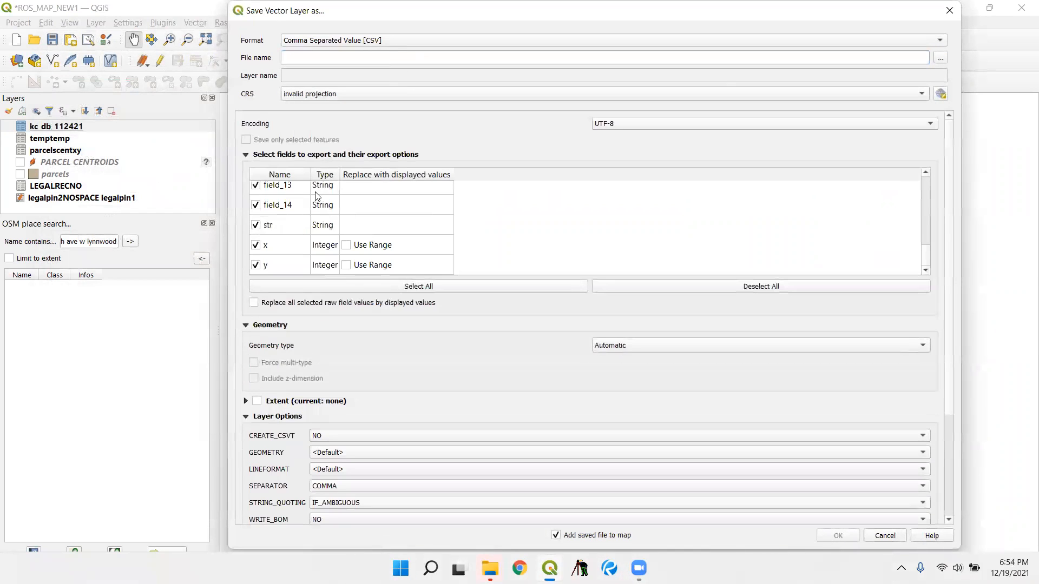
pyautogui.click(255, 205)
pyautogui.click(255, 187)
pyautogui.scroll(1, 924, 252)
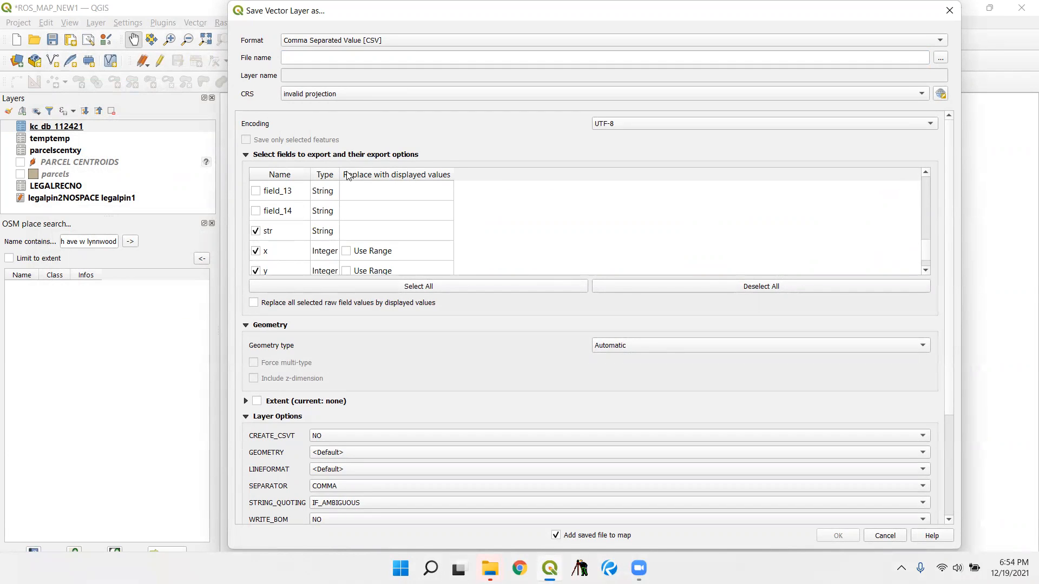
pyautogui.click(255, 231)
pyautogui.scroll(3, 926, 249)
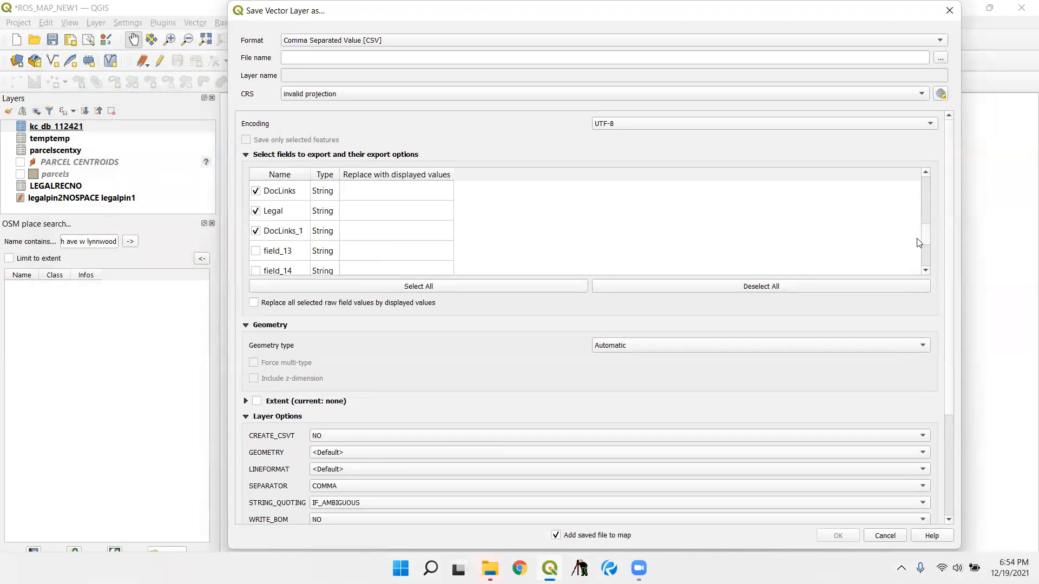
pyautogui.moveTo(928, 235); pyautogui.dragTo(938, 264)
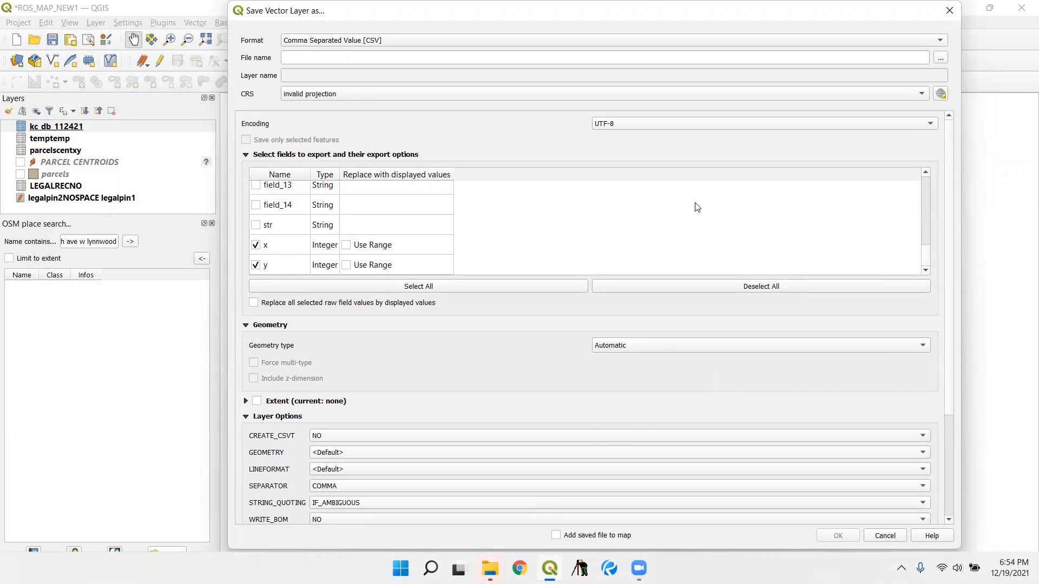
pyautogui.moveTo(926, 252)
pyautogui.mouseDown()
pyautogui.moveTo(939, 157)
pyautogui.moveTo(935, 248)
pyautogui.mouseUp()
# - Name the export file pins.csv in the desktop's KC ROS PIN NEW folder and run the export
pyautogui.click(934, 58)
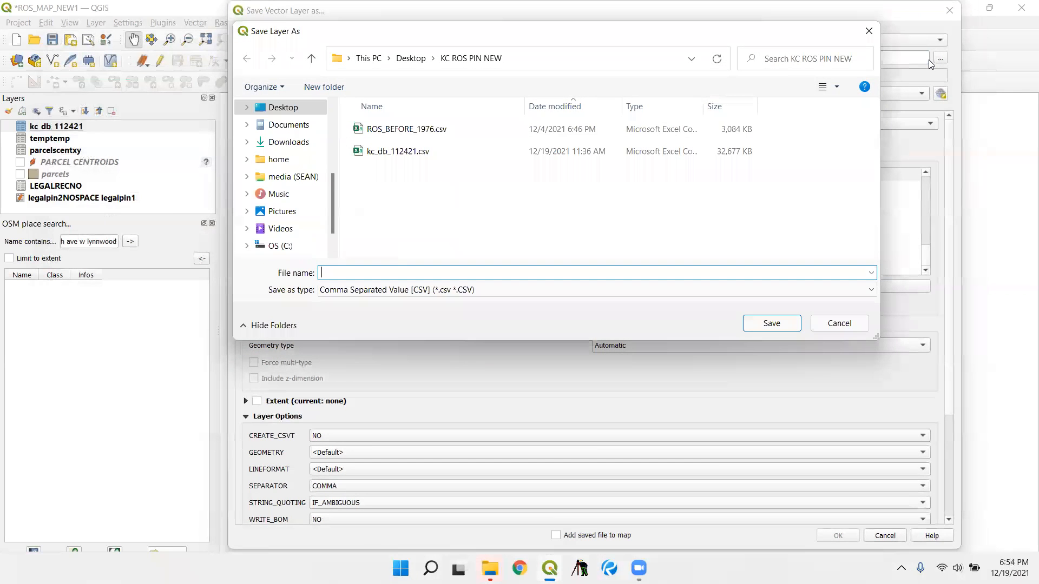
pyautogui.write('pl')
pyautogui.click(763, 324)
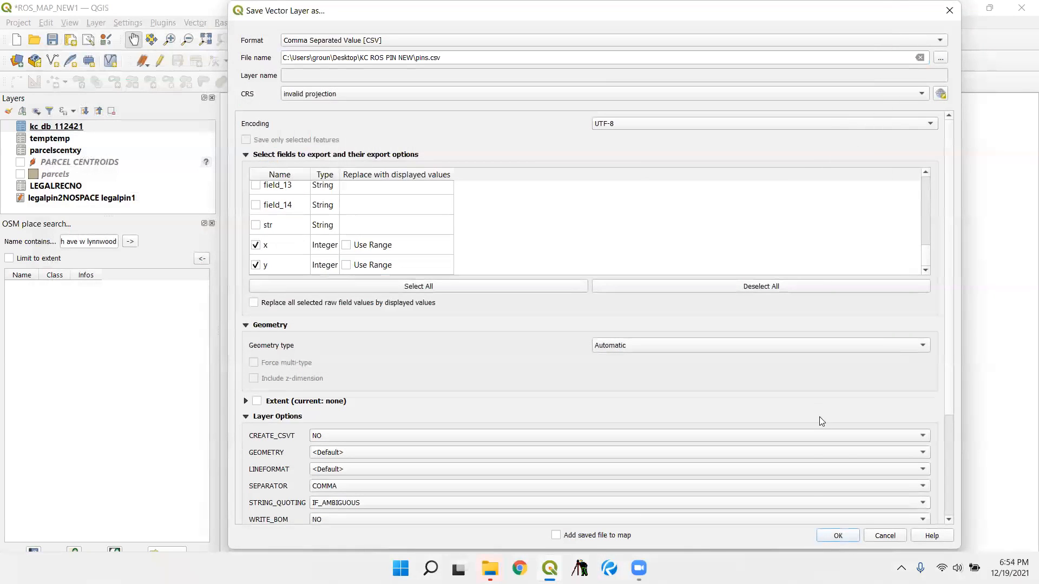
pyautogui.click(833, 528)
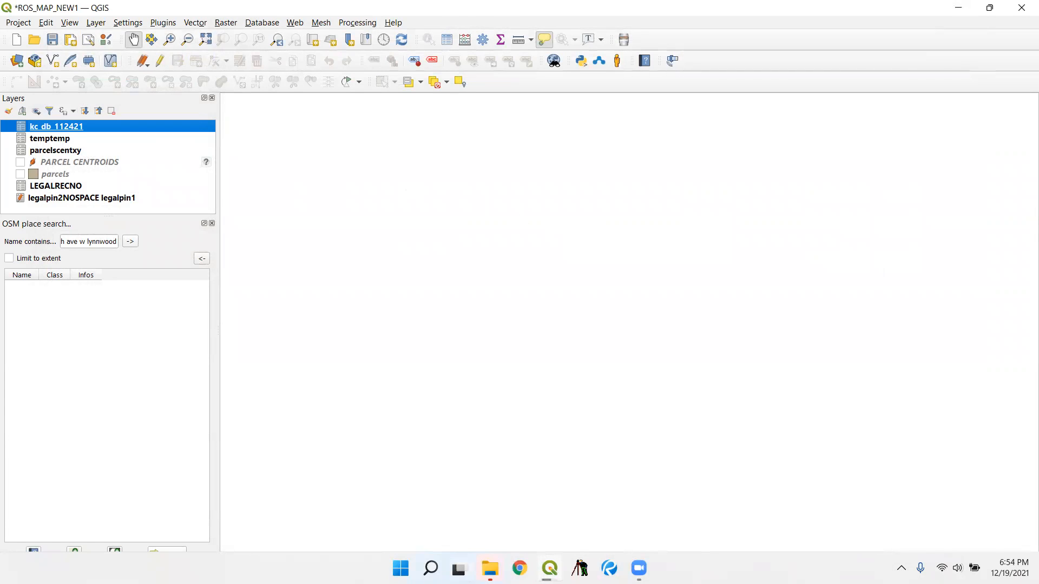
pyautogui.moveTo(549, 568)
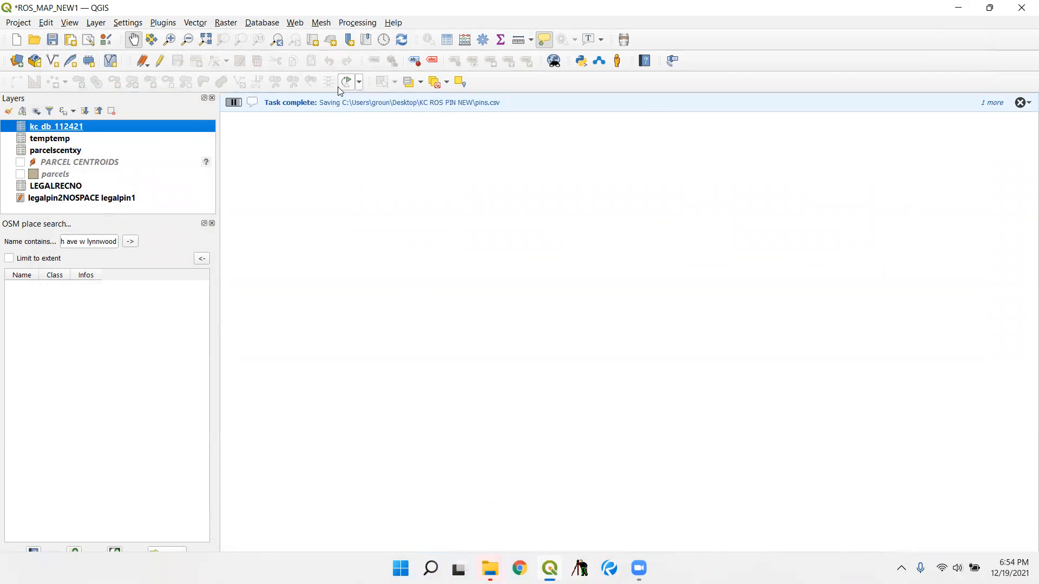
pyautogui.click(98, 23)
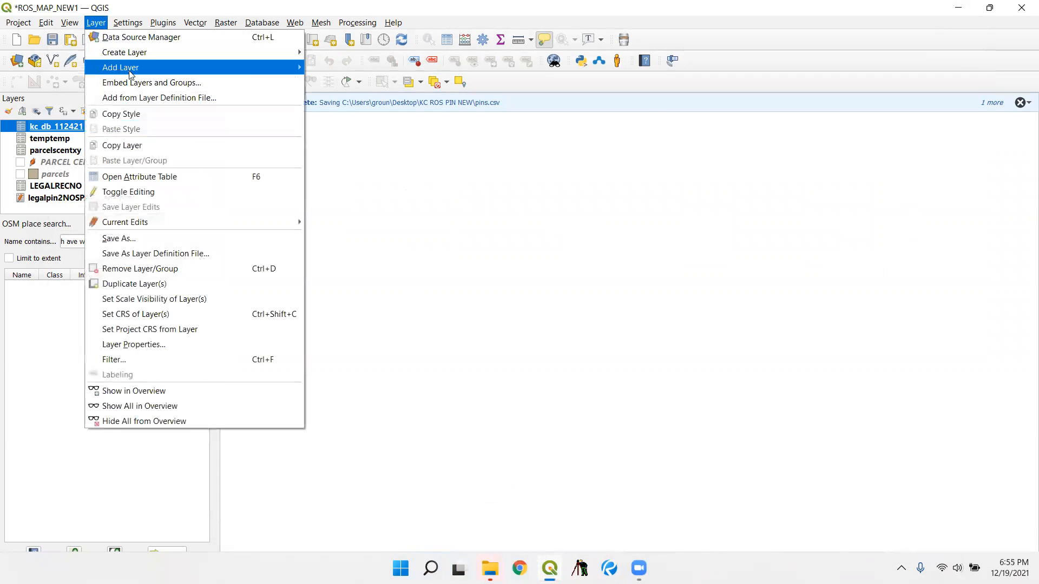
pyautogui.moveTo(195, 69)
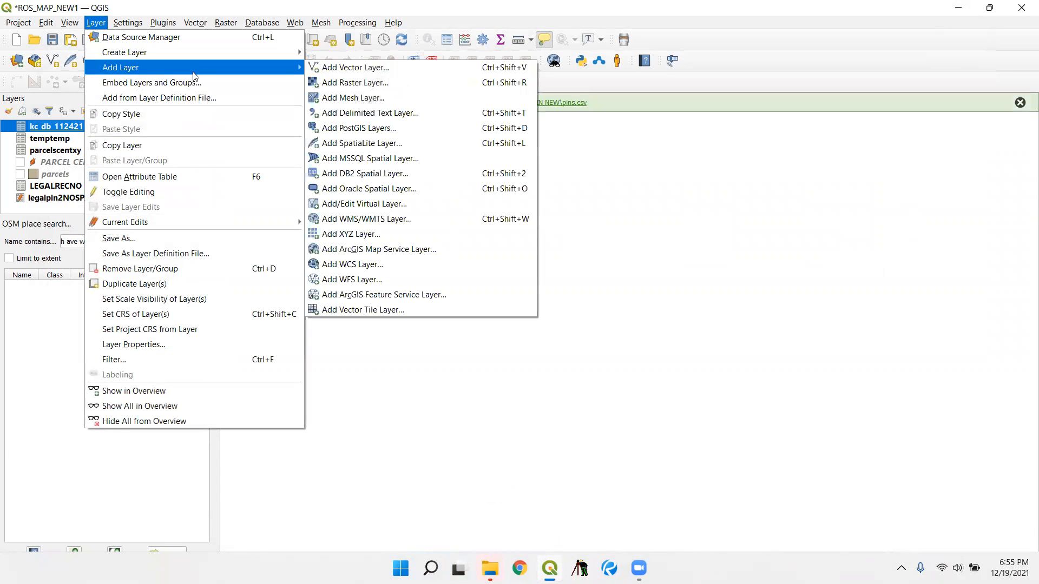
pyautogui.click(447, 124)
pyautogui.click(789, 80)
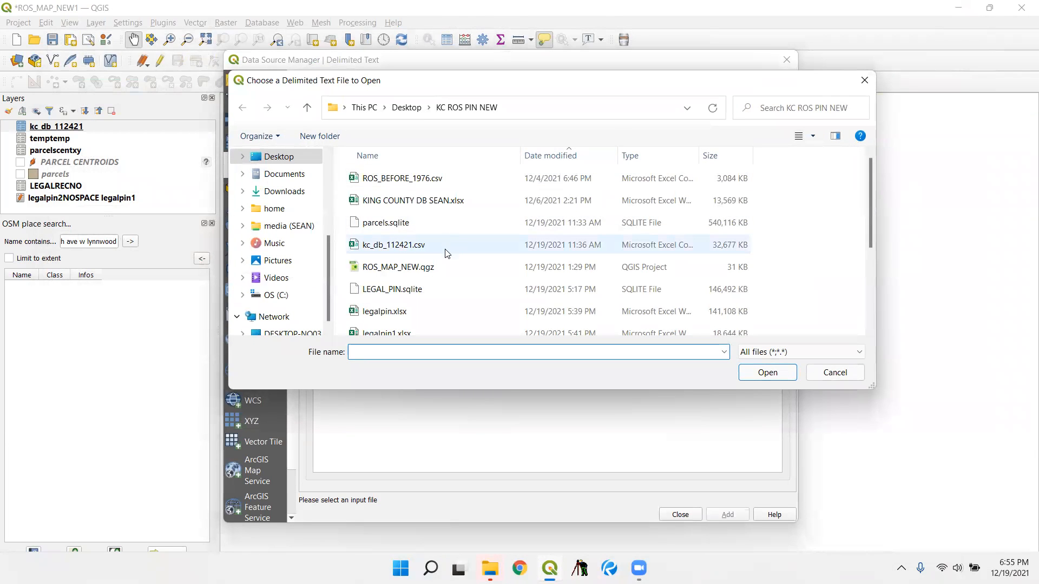
pyautogui.click(542, 154)
pyautogui.click(542, 153)
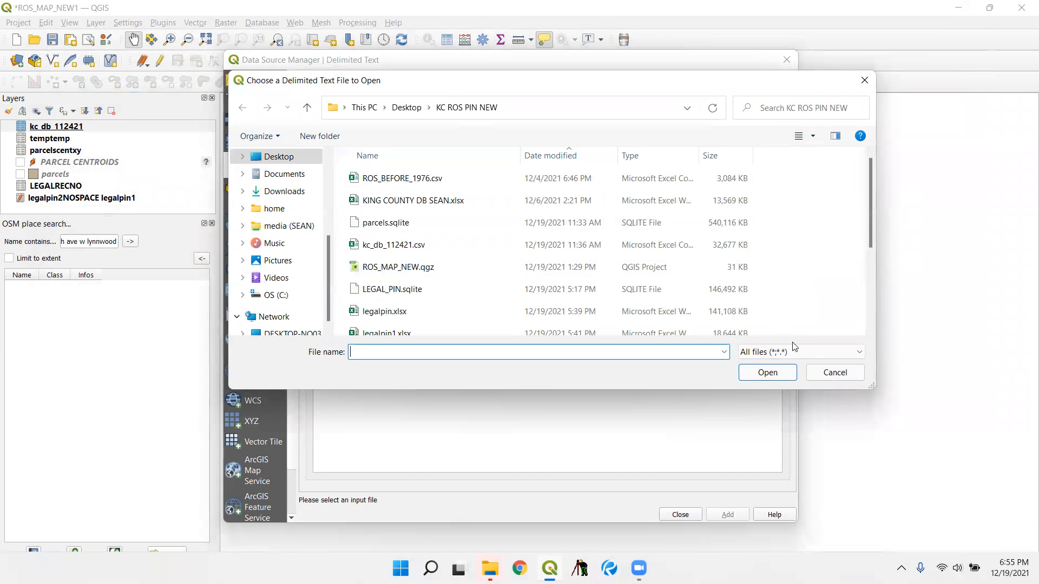
pyautogui.click(817, 373)
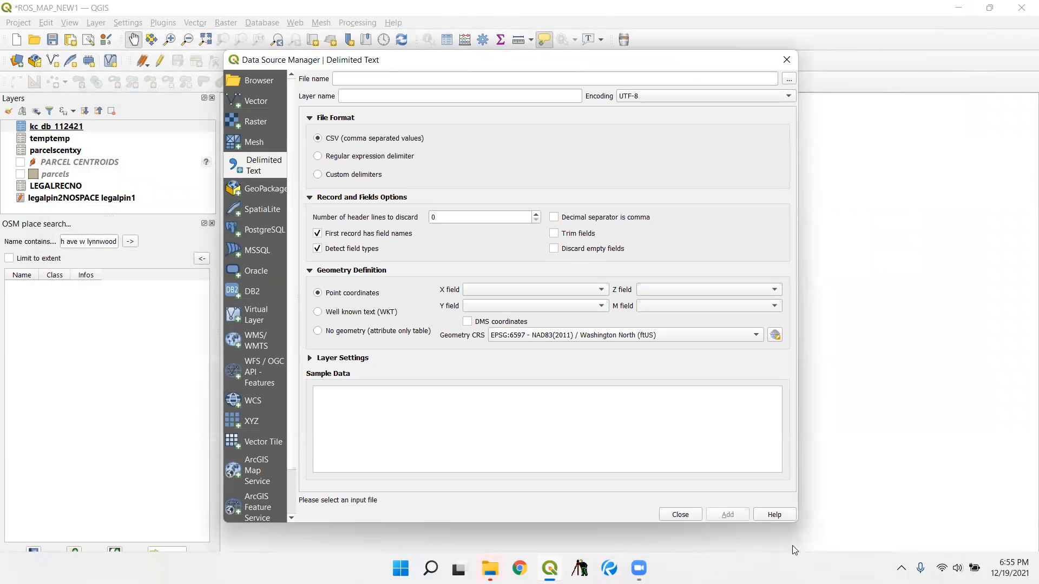
pyautogui.click(788, 80)
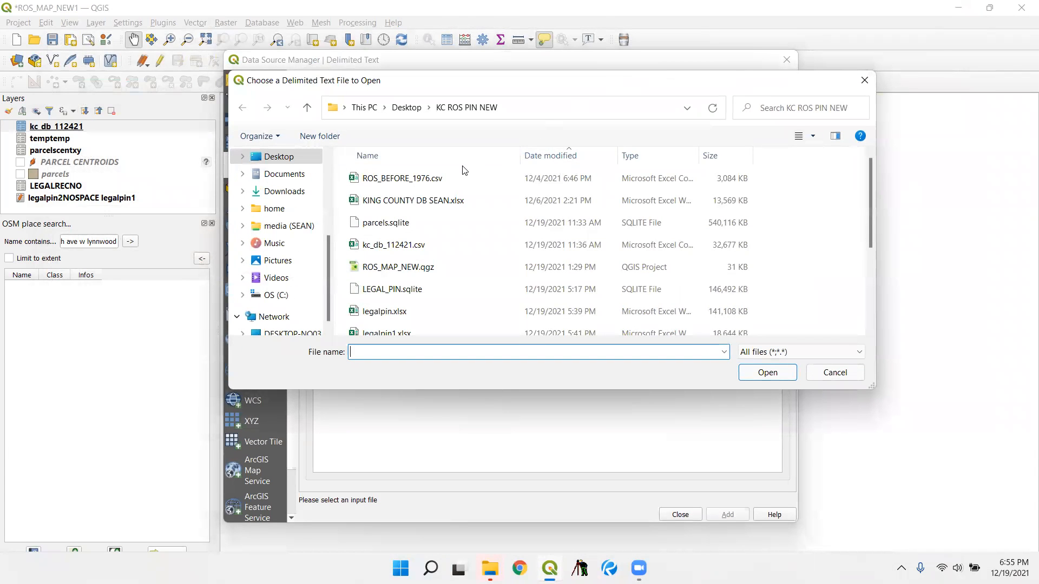
pyautogui.click(835, 372)
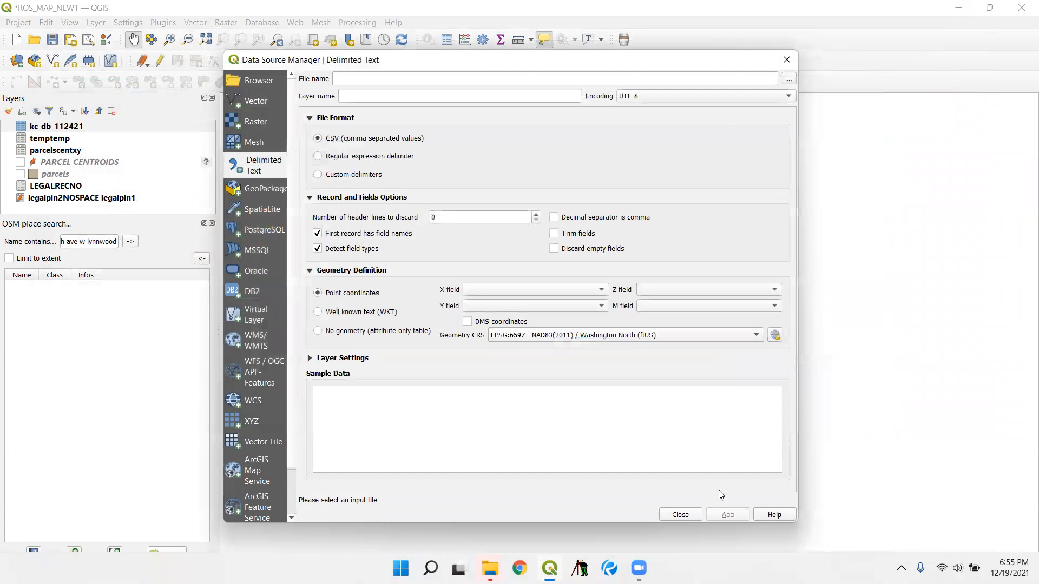
pyautogui.click(694, 517)
# - Check the CSV files in the KC ROS PIN NEW folder through the kc_db_112421 export's file chooser, and cancel the export
pyautogui.click(111, 198)
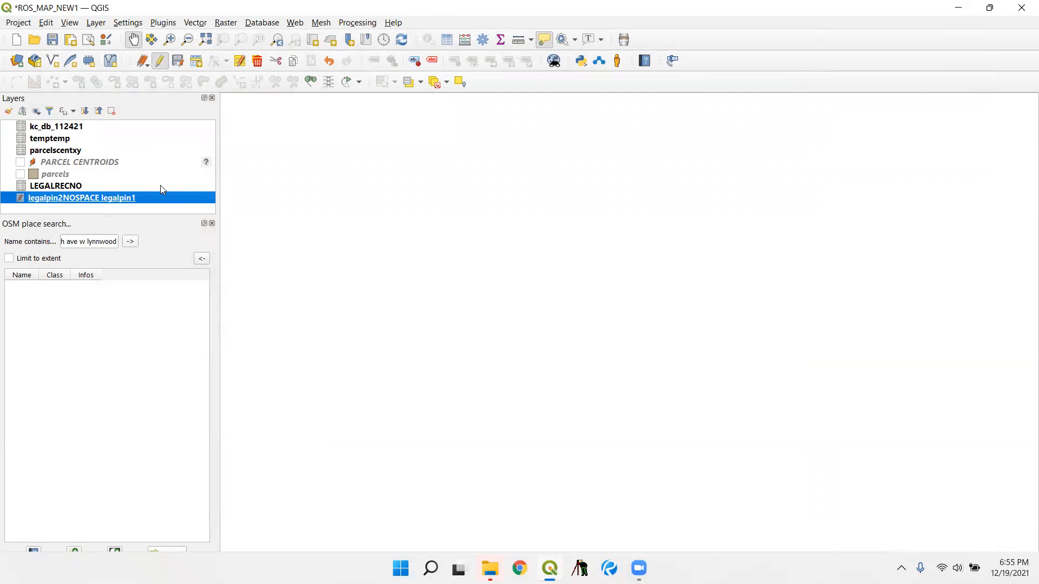
pyautogui.rightClick(79, 126)
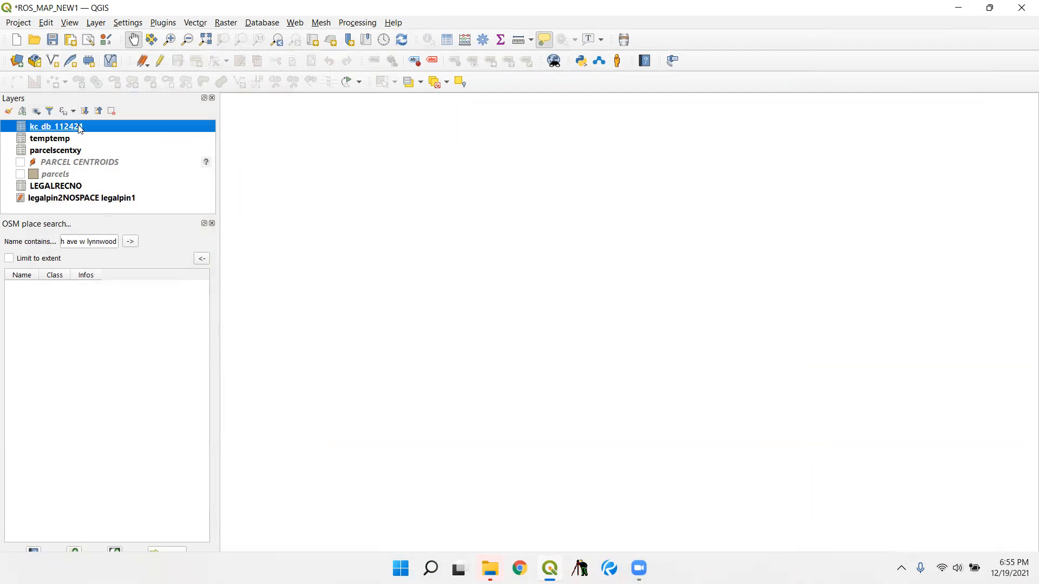
pyautogui.moveTo(184, 302)
pyautogui.click(267, 301)
pyautogui.click(936, 59)
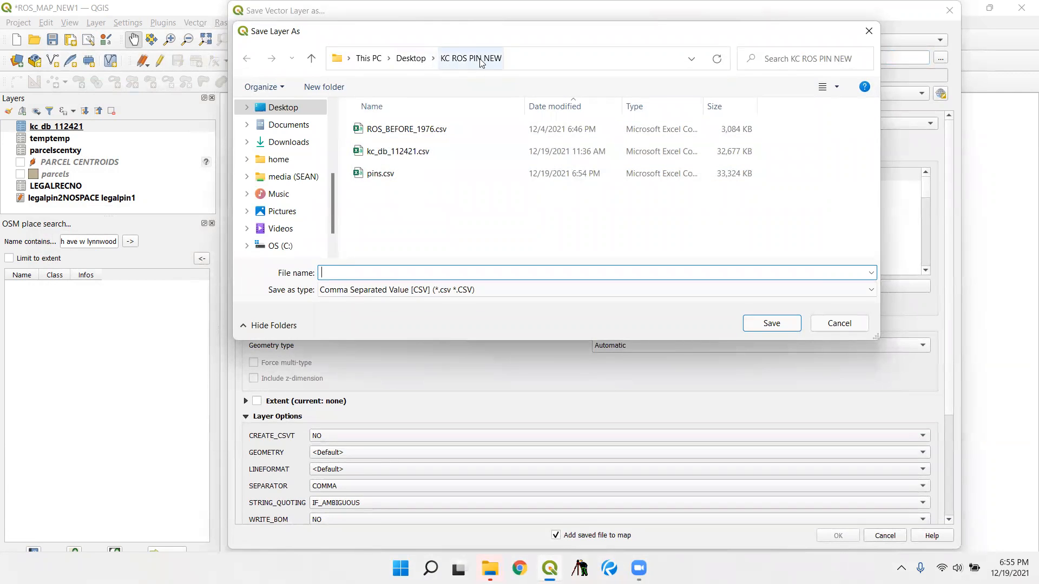
pyautogui.click(824, 323)
pyautogui.click(885, 536)
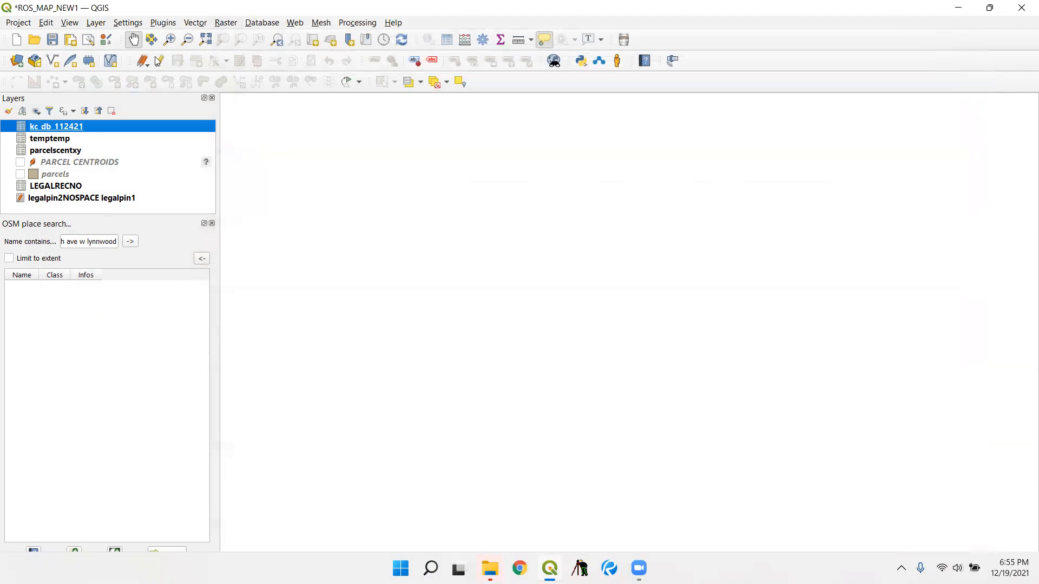
pyautogui.click(91, 24)
pyautogui.moveTo(116, 67)
pyautogui.click(323, 70)
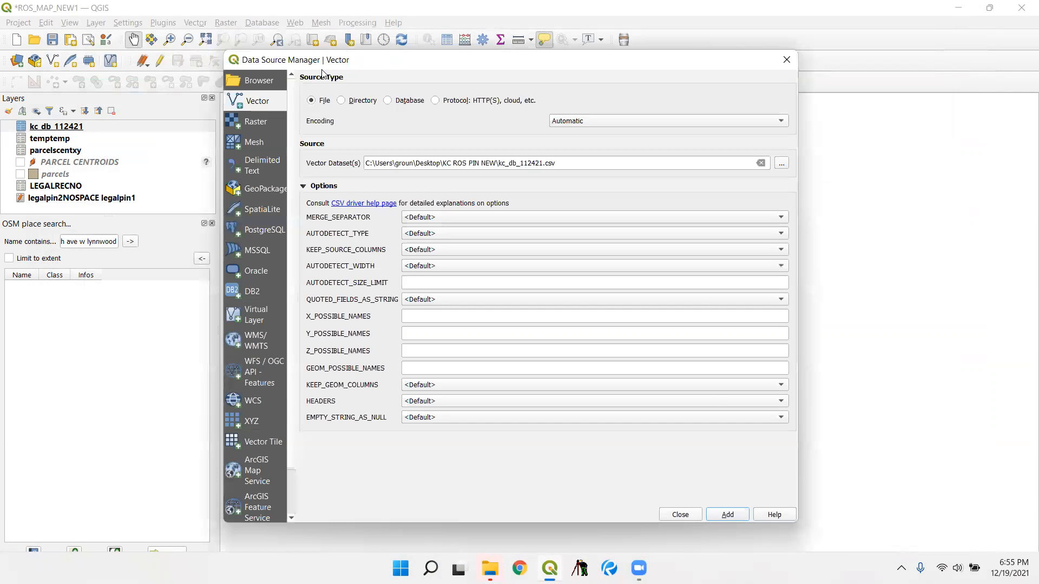
pyautogui.click(694, 514)
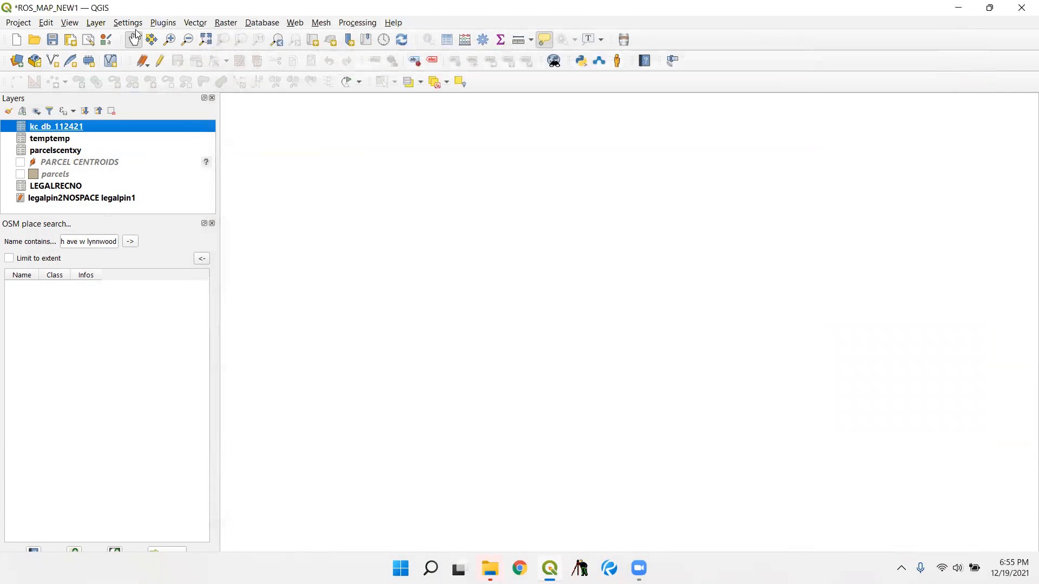
pyautogui.click(106, 39)
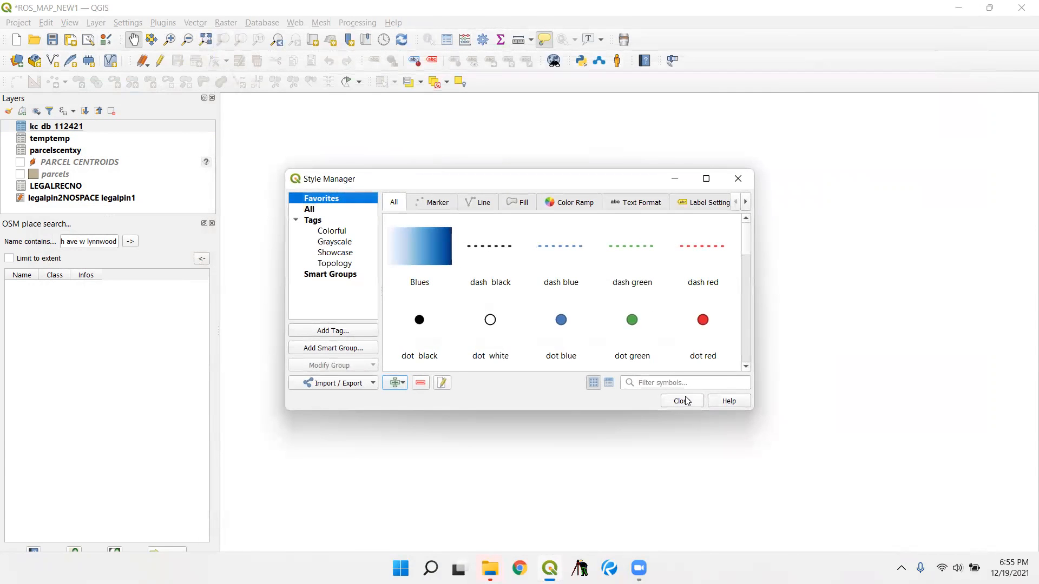
pyautogui.click(682, 401)
# - Start adding a delimited text layer with pins.csv from the desktop's KC ROS PIN NEW folder as its source
pyautogui.click(95, 22)
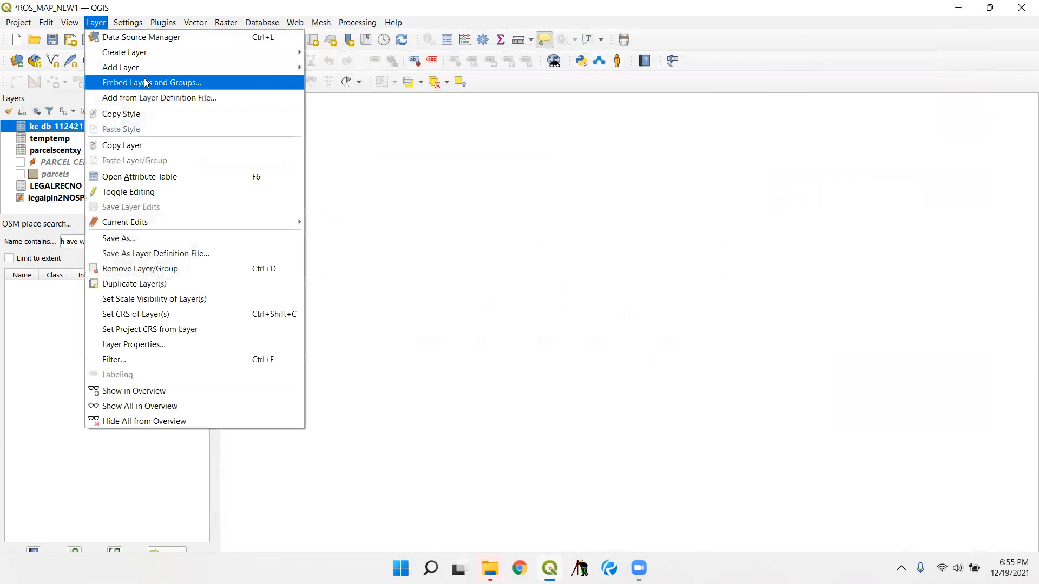
pyautogui.moveTo(146, 68)
pyautogui.click(347, 111)
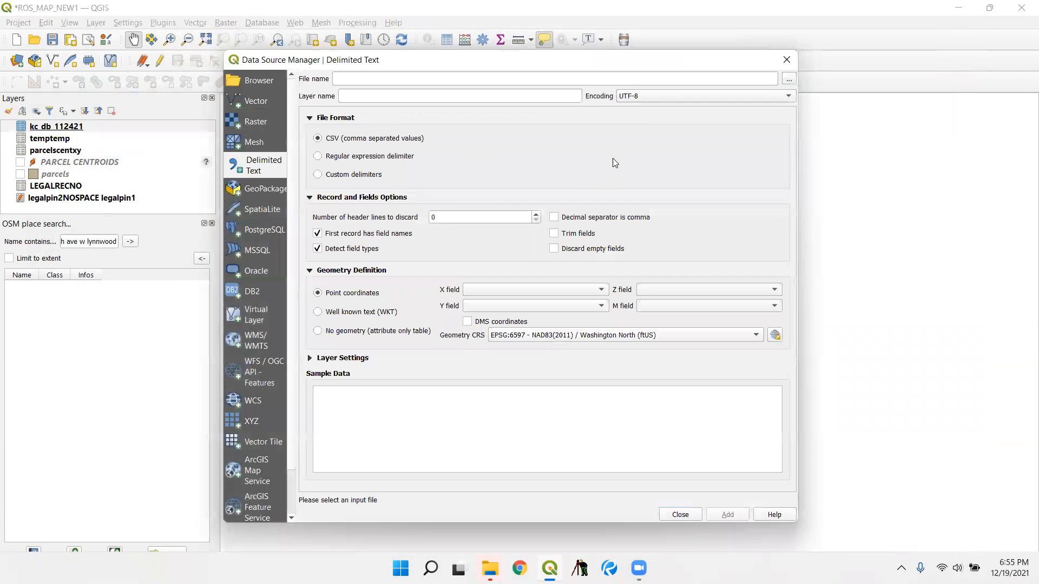
pyautogui.click(789, 79)
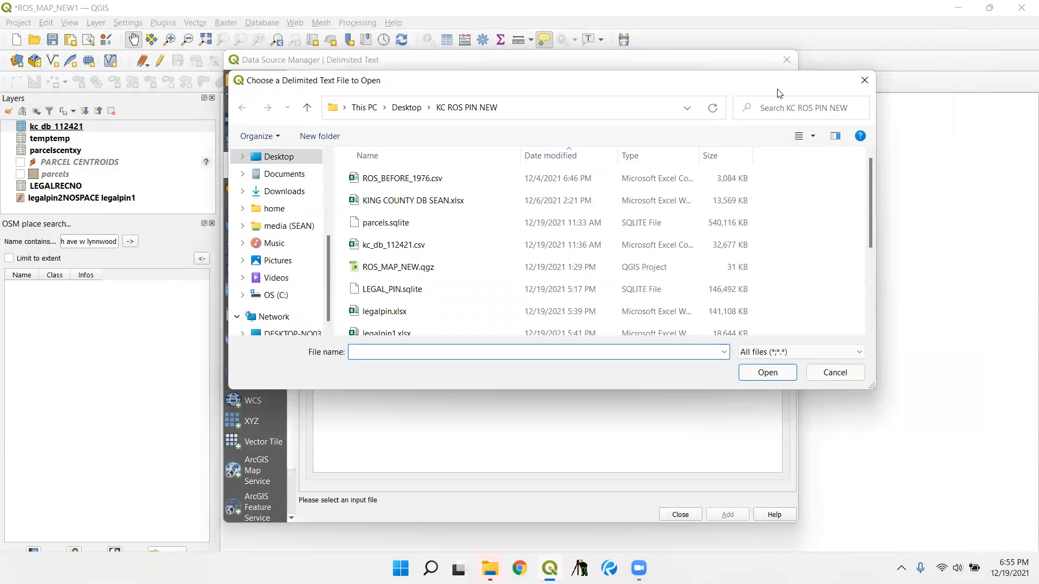
pyautogui.click(556, 157)
pyautogui.click(374, 178)
pyautogui.click(766, 372)
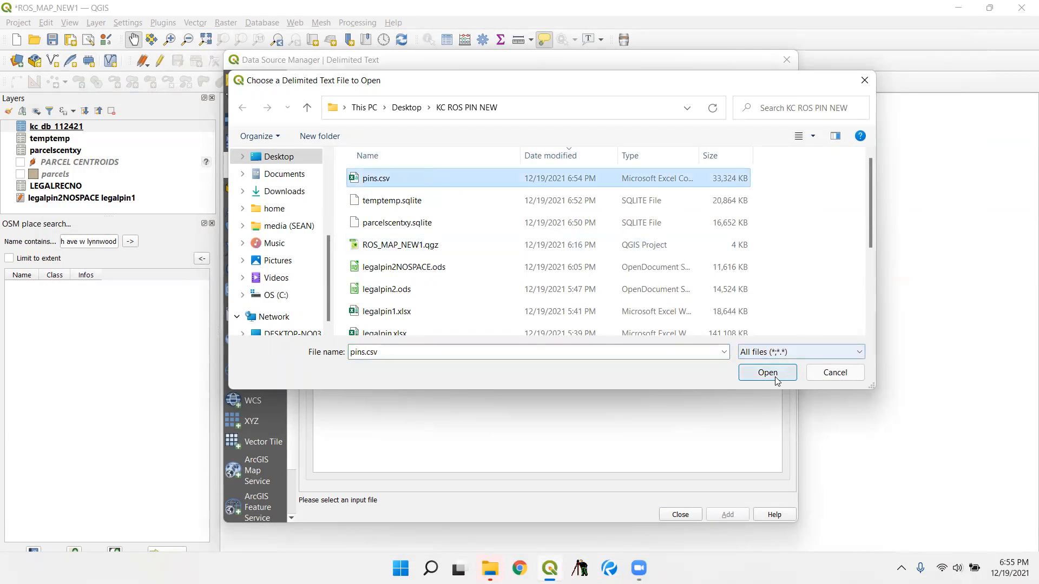
# - Set the X field to x and the Y field to y, and add the pins point layer to the map
pyautogui.click(528, 291)
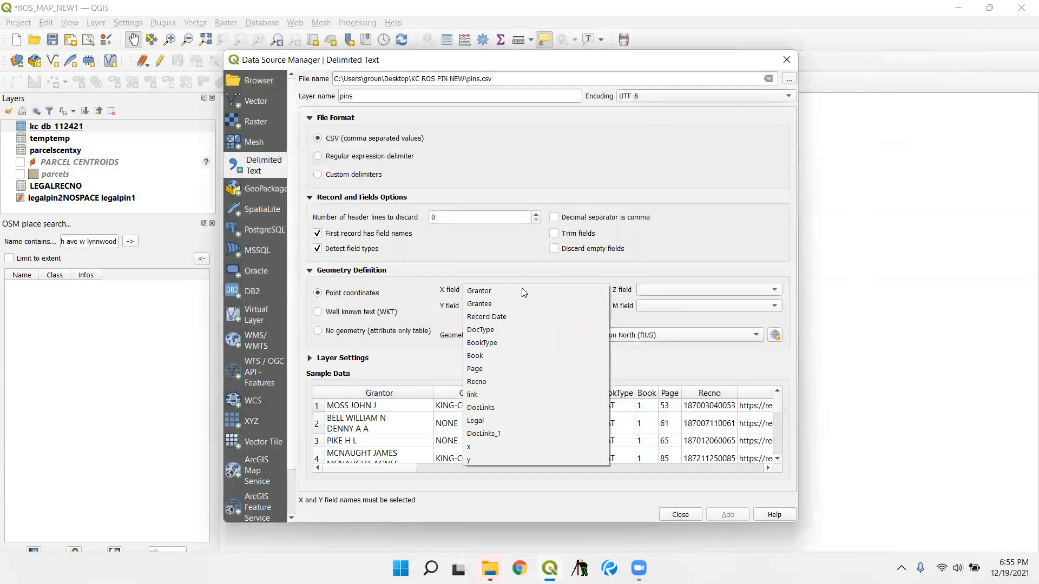
pyautogui.click(510, 440)
pyautogui.click(540, 308)
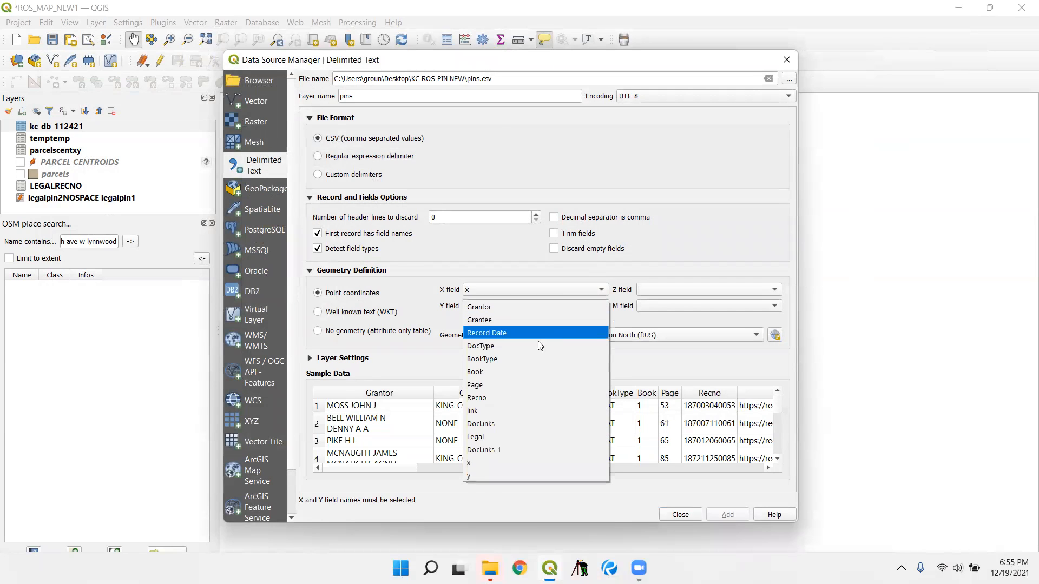
pyautogui.click(487, 472)
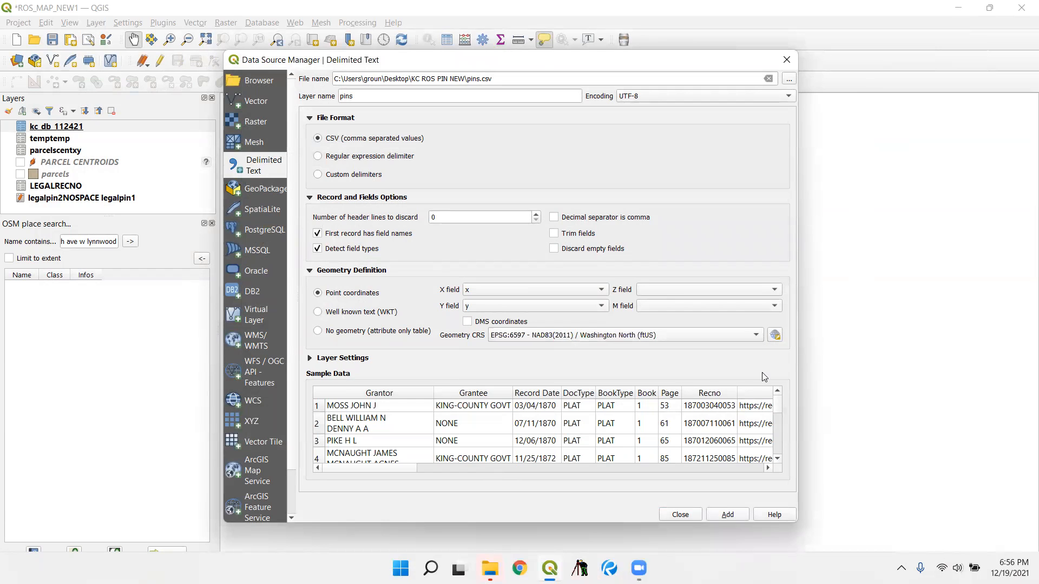
pyautogui.click(731, 517)
pyautogui.click(669, 514)
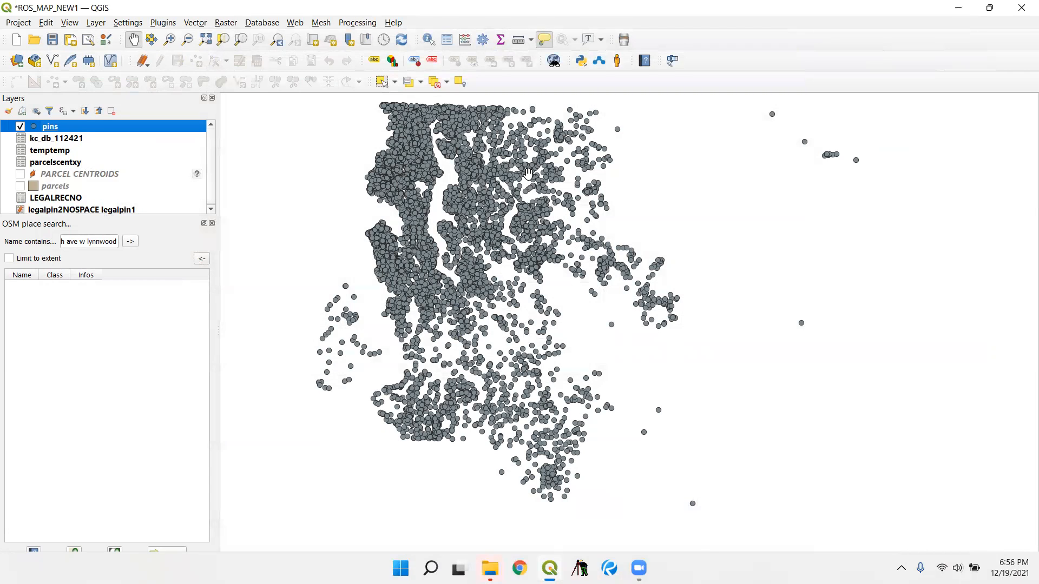
# - Look over the plotted pins on the map and save the project
pyautogui.moveTo(488, 167); pyautogui.dragTo(594, 257)
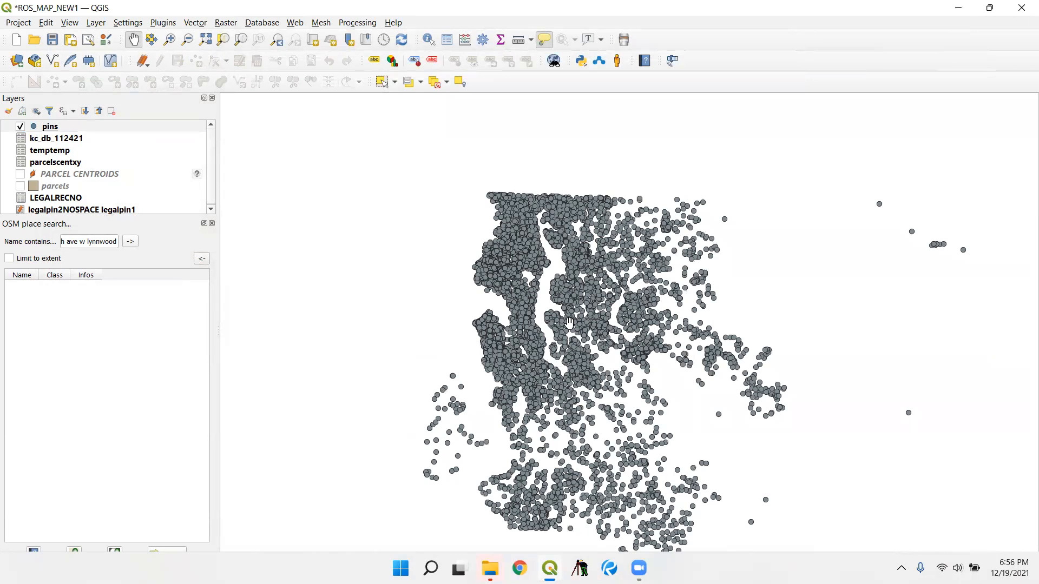
pyautogui.scroll(-1, 483, 291)
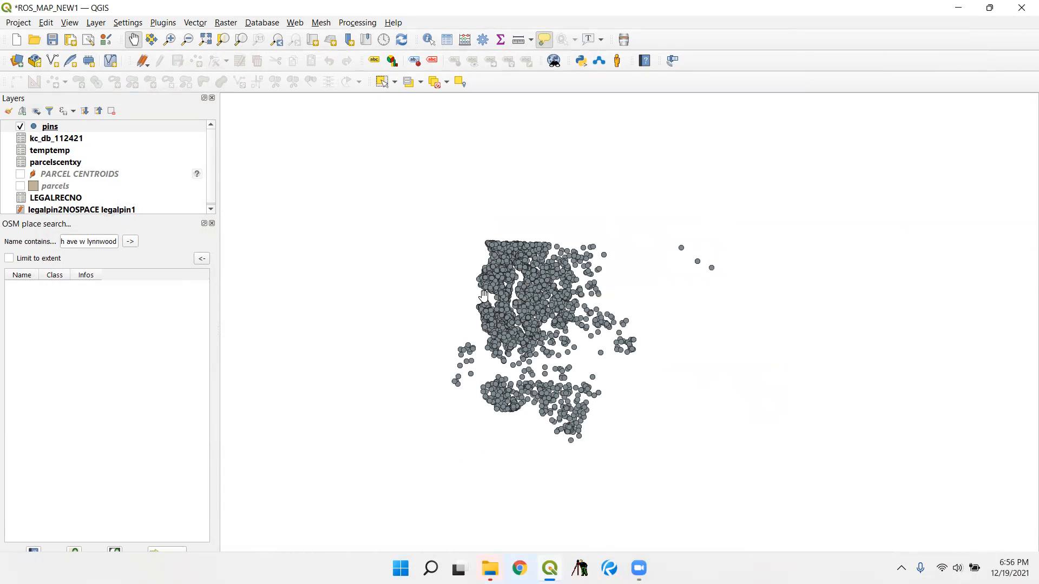
pyautogui.scroll(1, 514, 313)
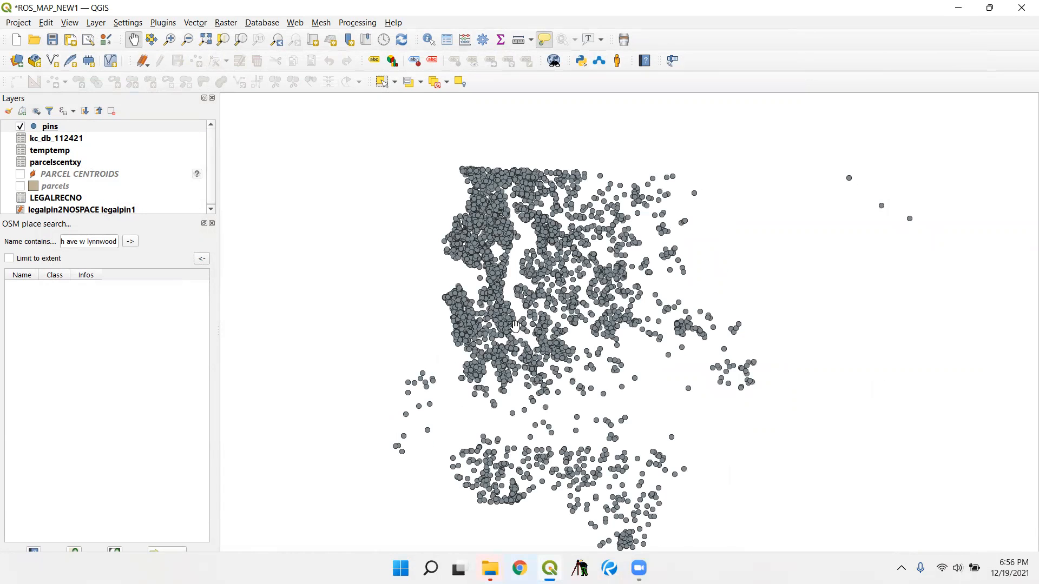
pyautogui.click(26, 24)
pyautogui.click(64, 132)
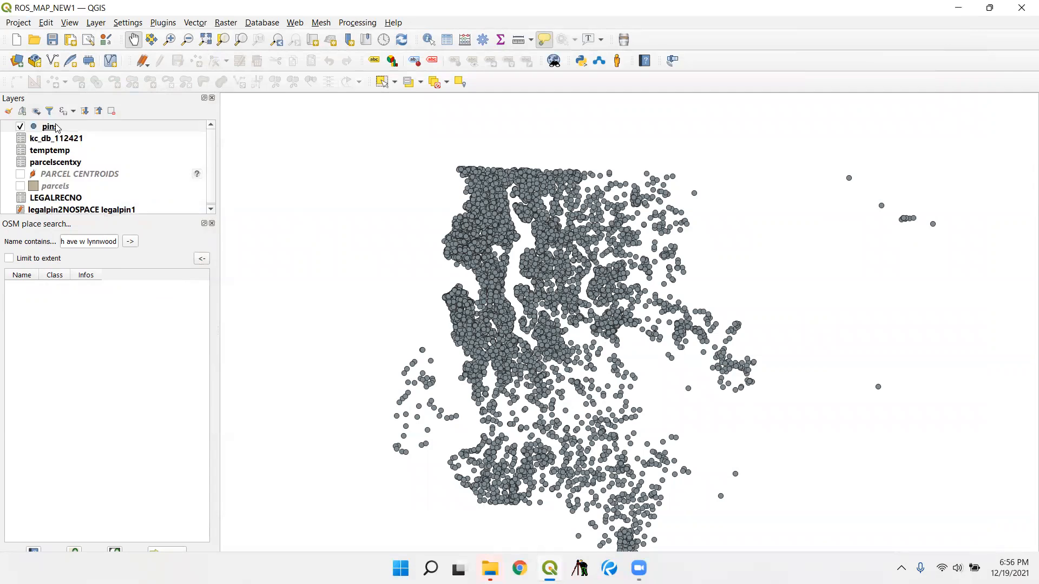
# - Export the pins layer in SQLite format as pins in the KC ROS PIN NEW folder and add it to the map
pyautogui.rightClick(57, 128)
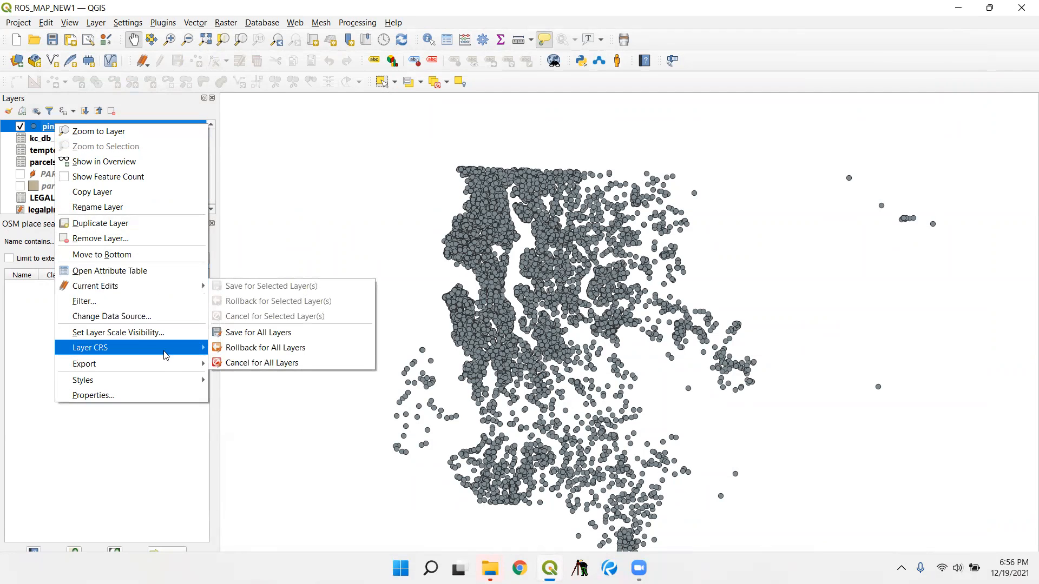
pyautogui.click(213, 362)
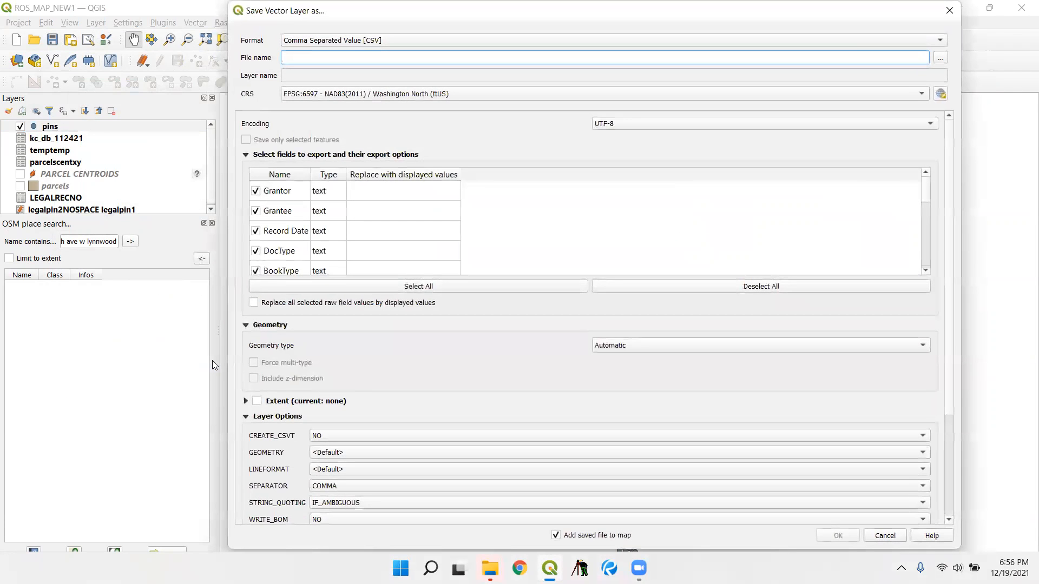
pyautogui.click(393, 40)
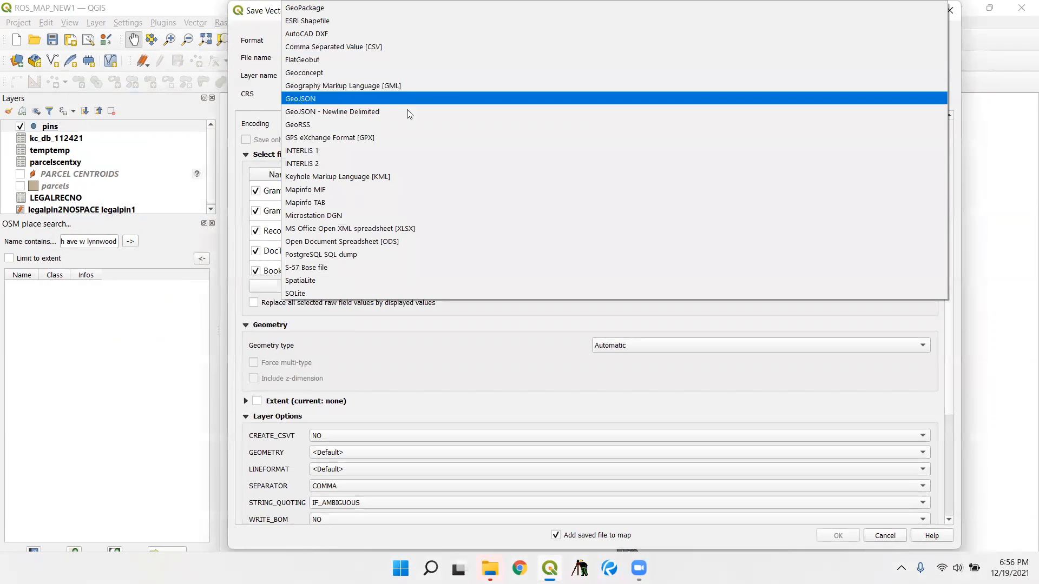
pyautogui.click(377, 293)
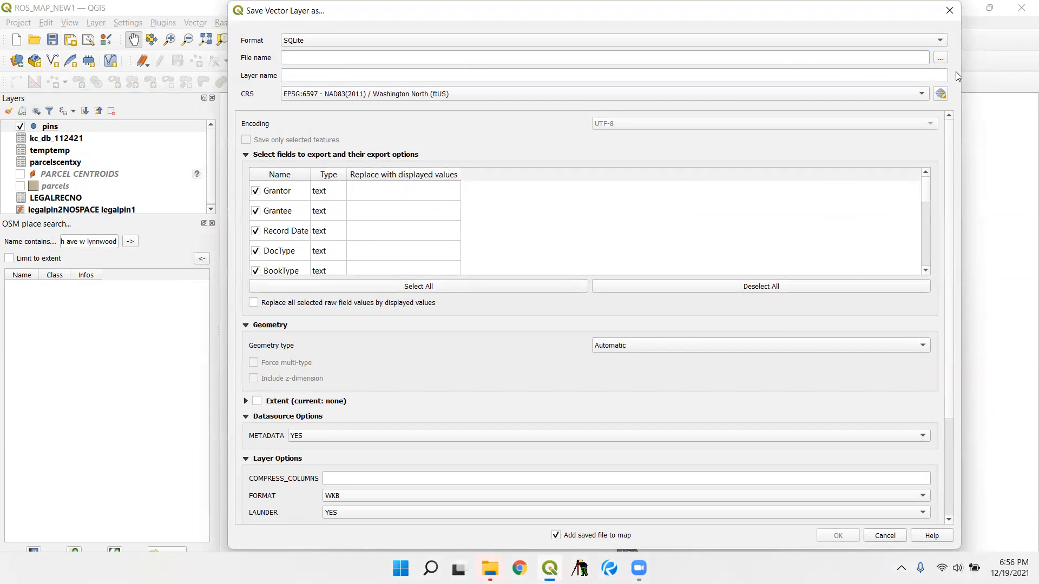
pyautogui.click(940, 58)
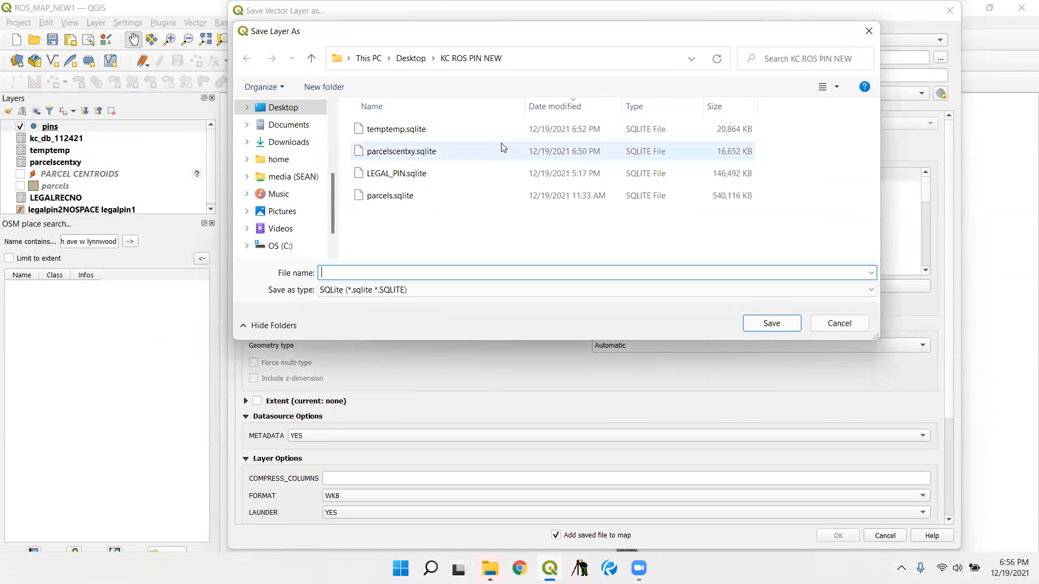
pyautogui.write('pins')
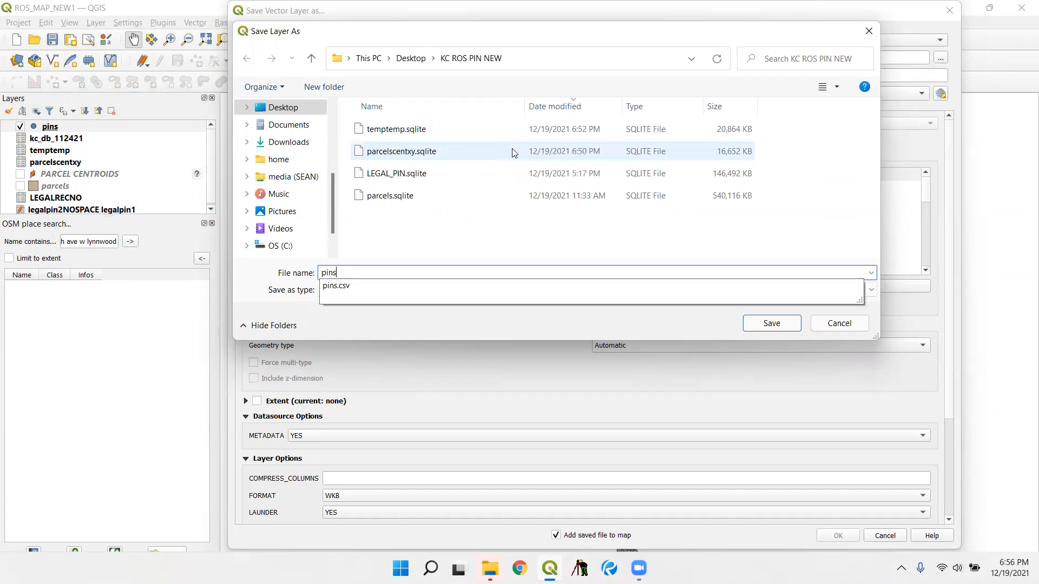
pyautogui.click(769, 326)
pyautogui.click(842, 535)
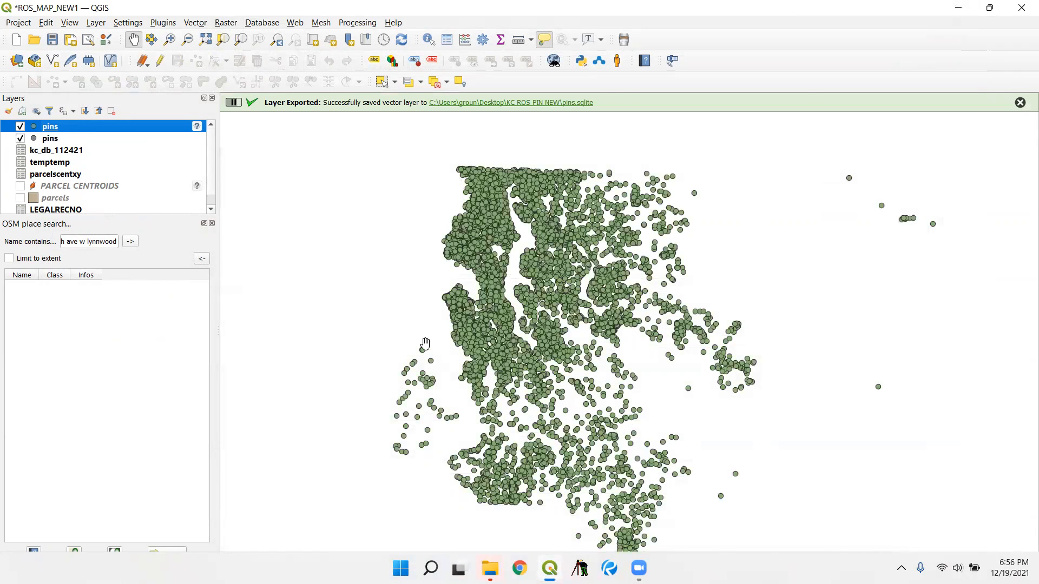
# - Hide the CSV-based pins layer and assign NAD83(2011) / Washington North (ftUS), EPSG:6597, to the SQLite pins layer
pyautogui.click(20, 139)
pyautogui.click(197, 127)
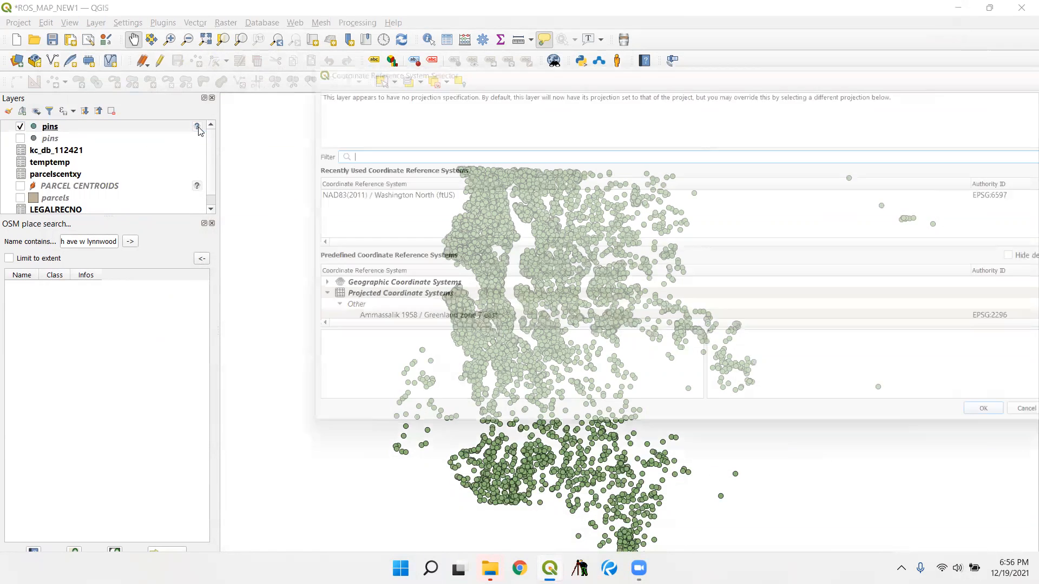
pyautogui.doubleClick(360, 193)
# - Check the SQLite pins layer's attribute table and show the layer's feature count
pyautogui.rightClick(70, 132)
pyautogui.click(167, 272)
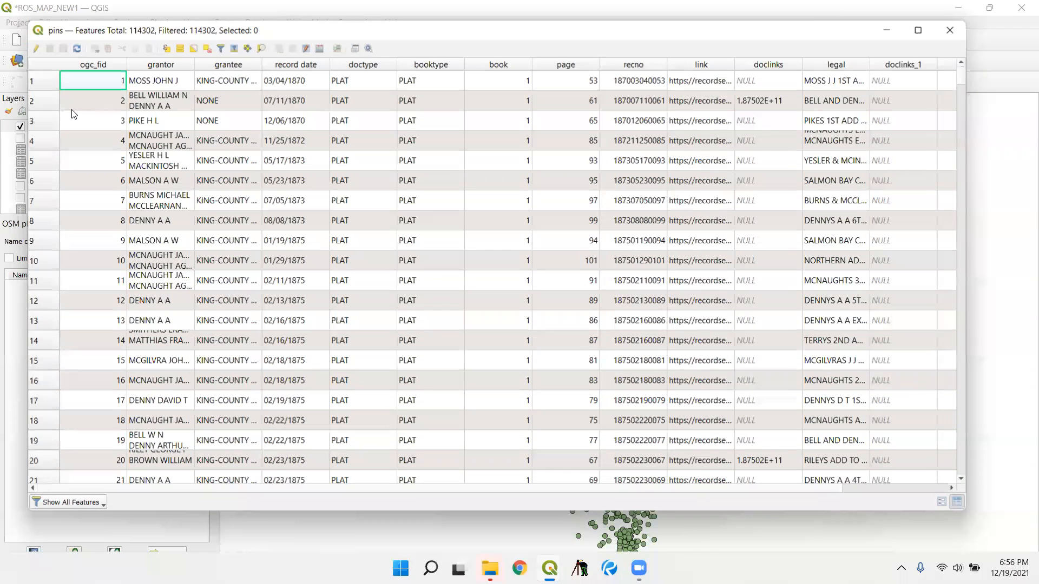
pyautogui.click(950, 30)
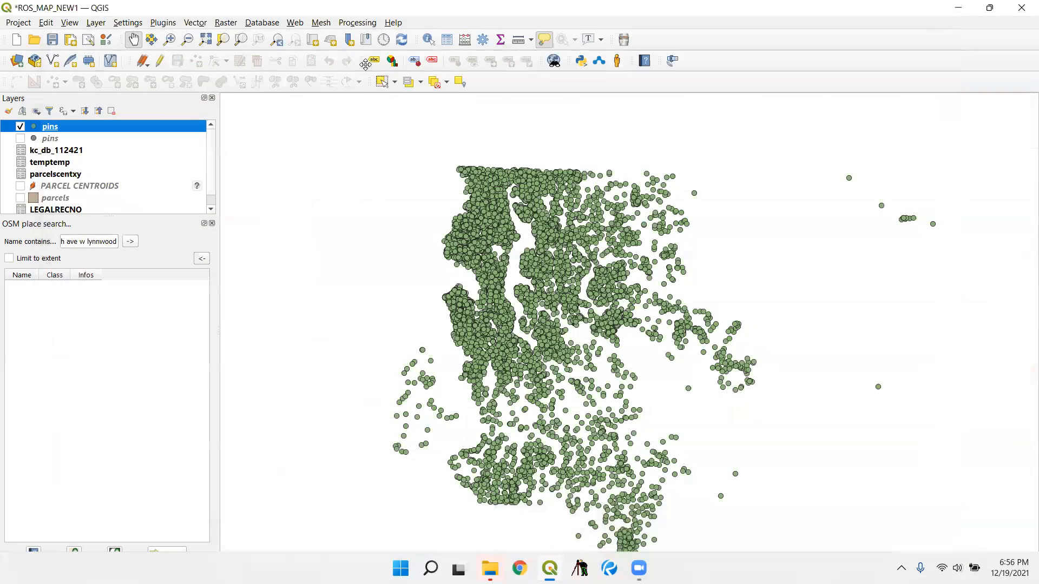
pyautogui.rightClick(112, 130)
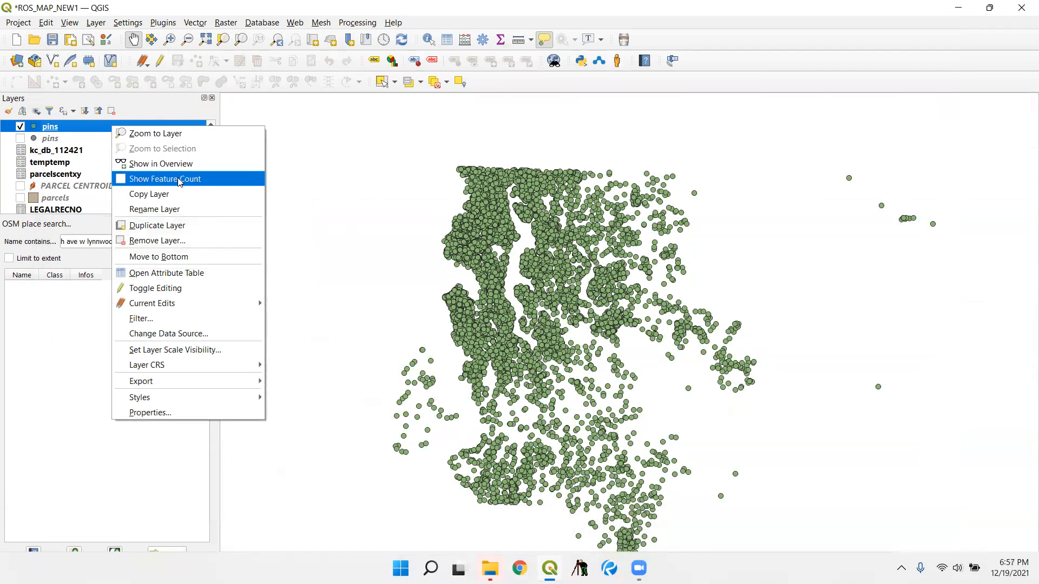
pyautogui.click(146, 180)
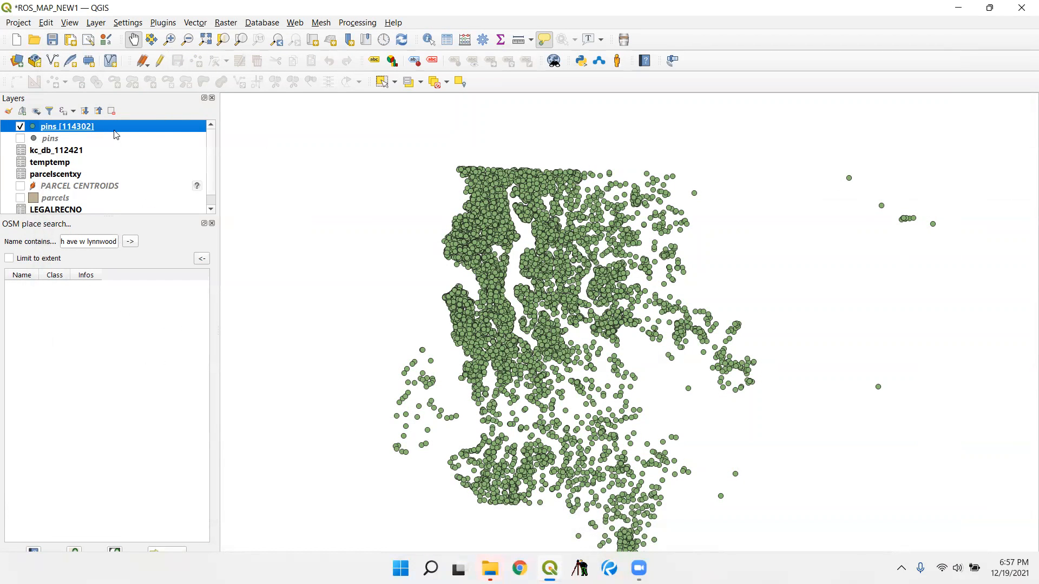
# - Select all mapped points of the SQLite pins layer with a rectangle around the whole county
pyautogui.scroll(-2, 466, 233)
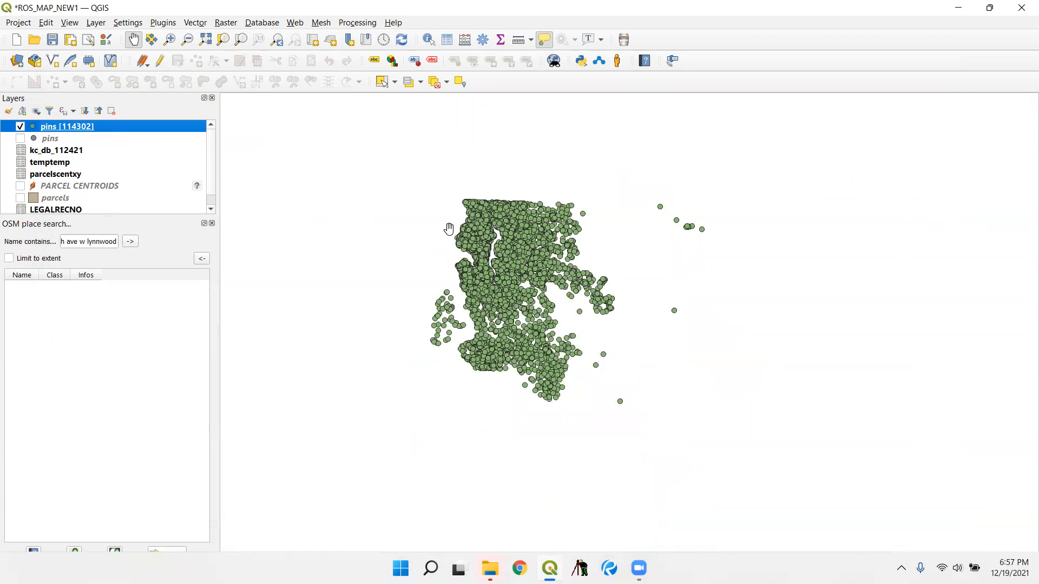
pyautogui.click(381, 81)
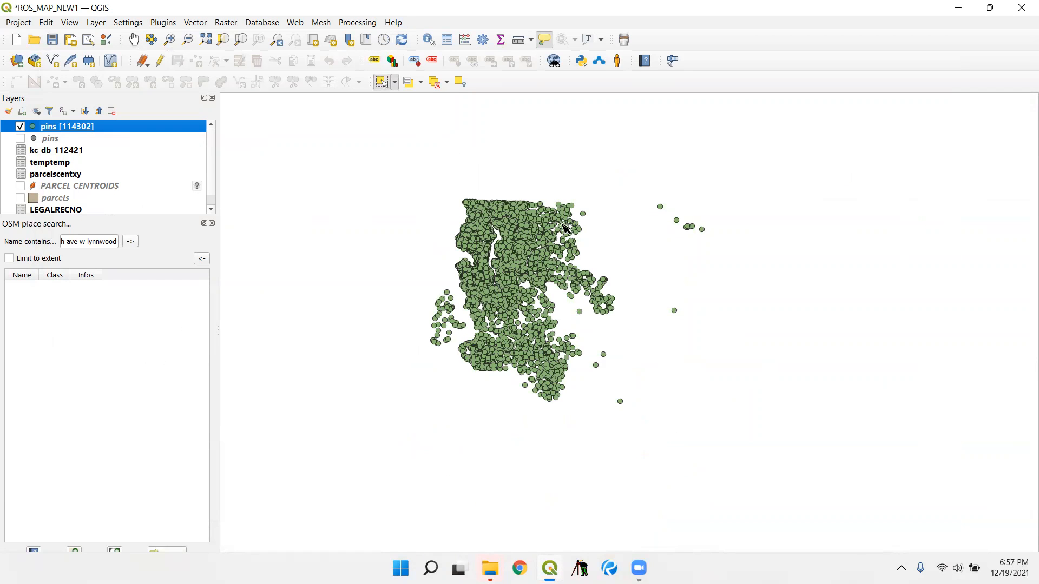
pyautogui.moveTo(821, 471); pyautogui.dragTo(316, 145)
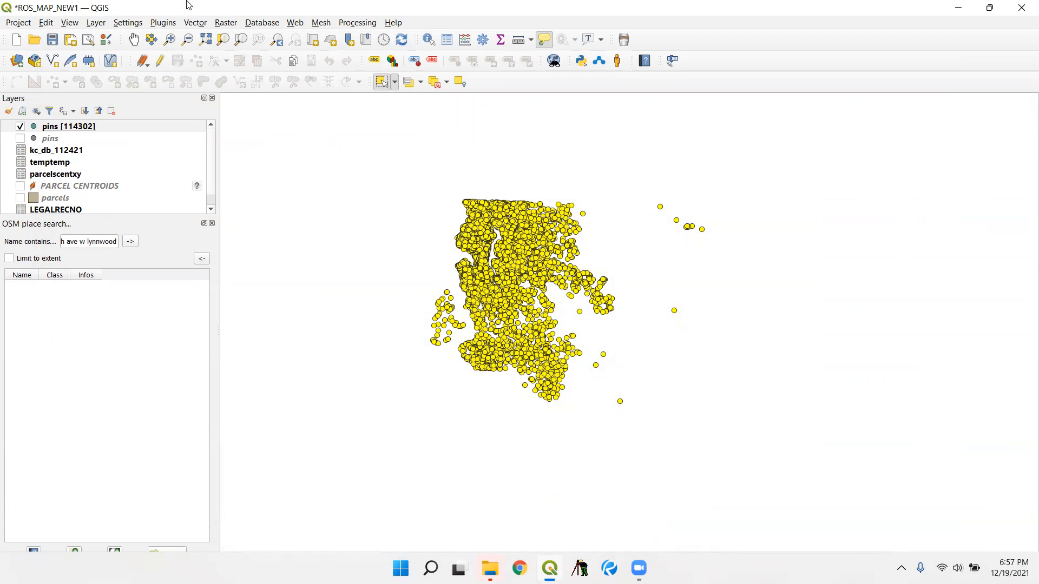
# - Review only the selected features in the pins layer's attribute table, through to the last records
pyautogui.doubleClick(265, 14)
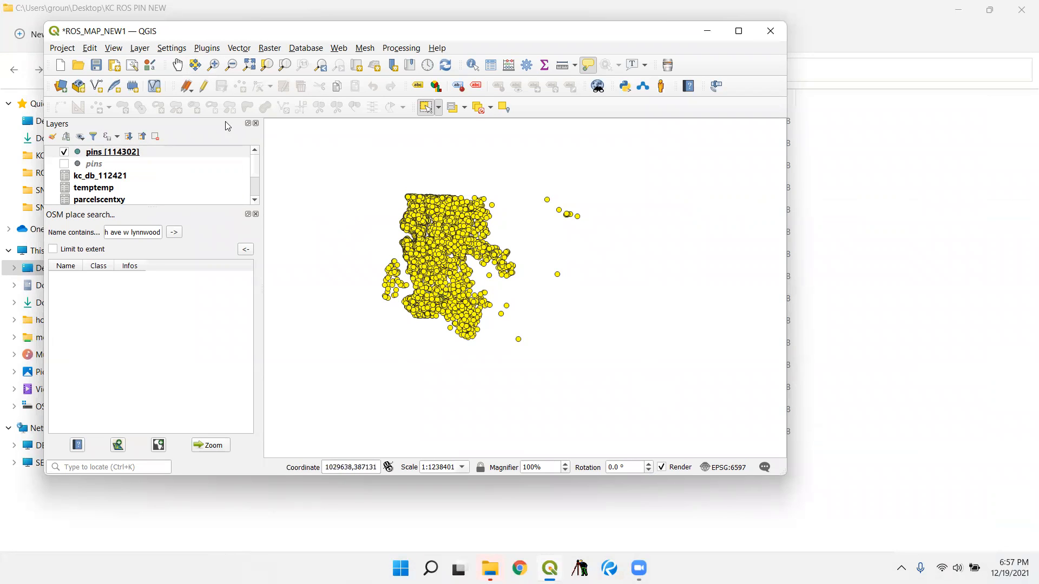
pyautogui.rightClick(124, 155)
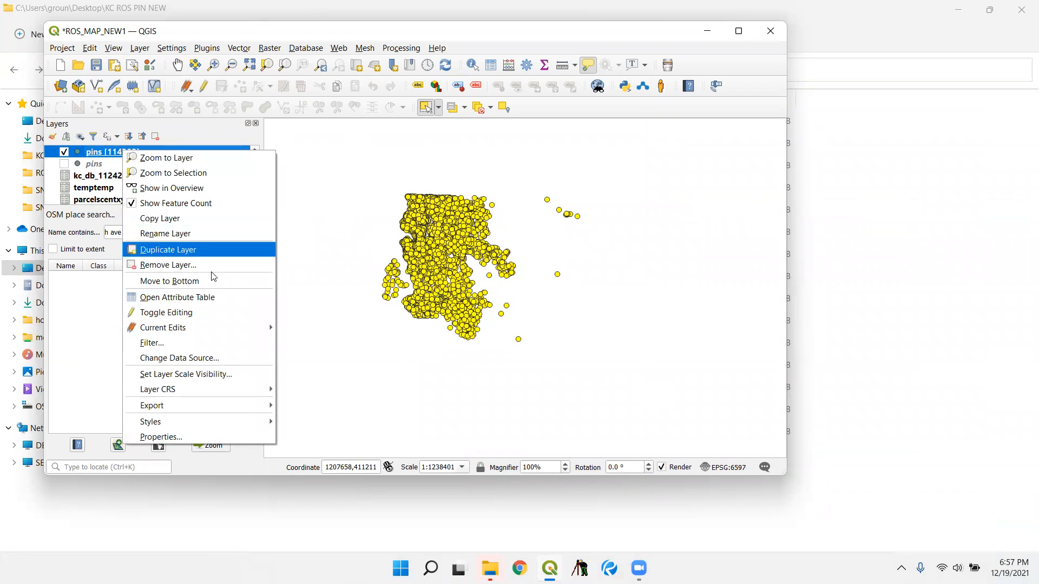
pyautogui.click(216, 298)
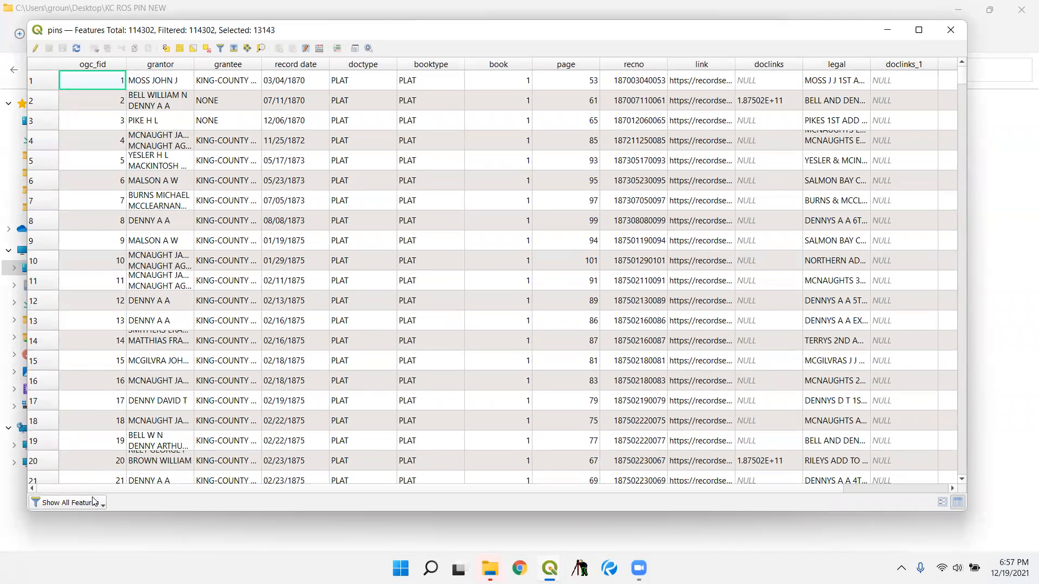
pyautogui.click(93, 499)
pyautogui.click(131, 414)
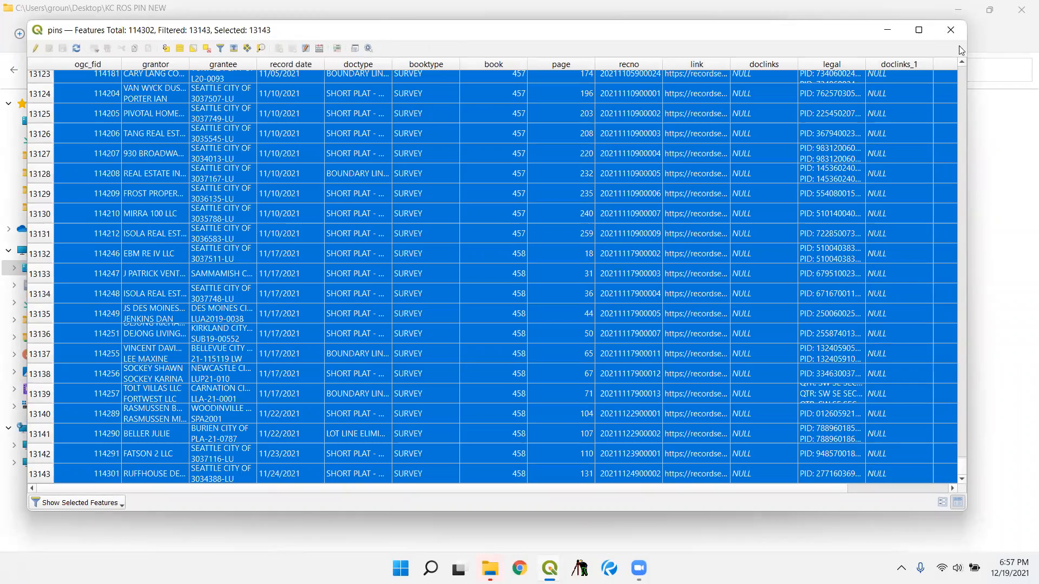
pyautogui.click(951, 30)
# - Return from the pins attribute table to the map and maximize the QGIS main window
pyautogui.scroll(2, 447, 260)
pyautogui.scroll(2, 319, 255)
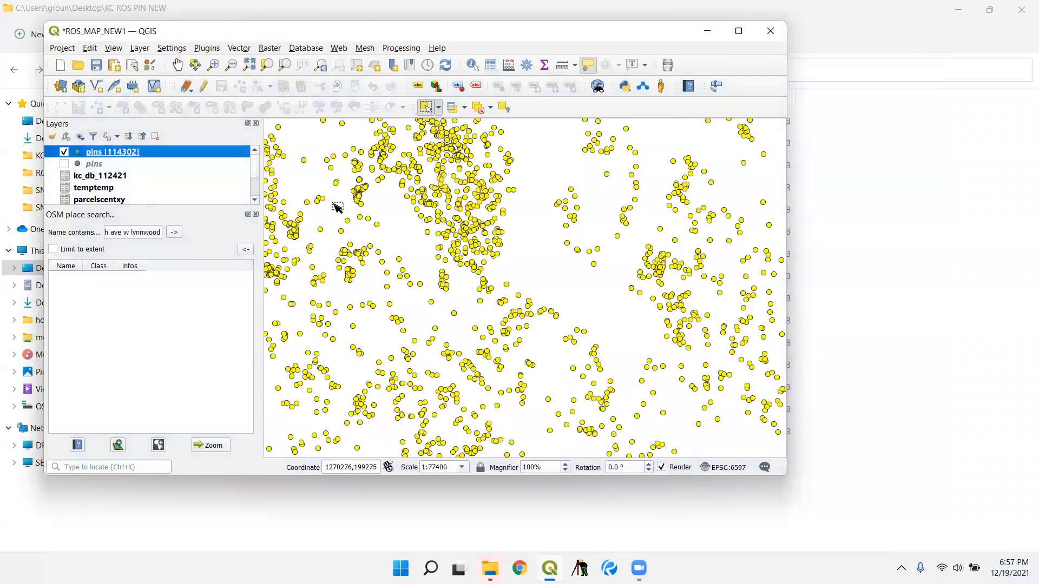
pyautogui.doubleClick(258, 31)
pyautogui.click(99, 24)
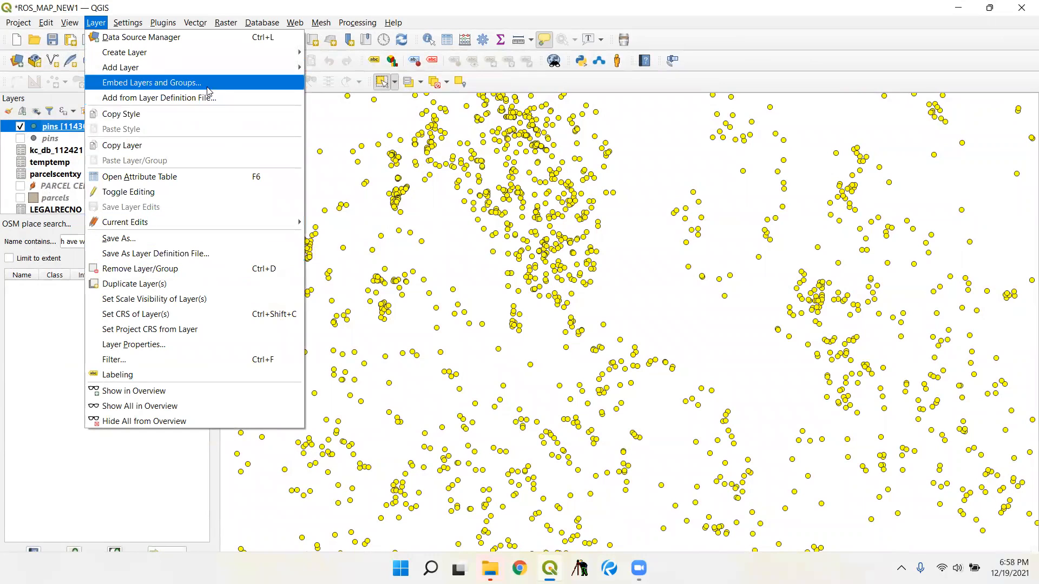
pyautogui.click(112, 4)
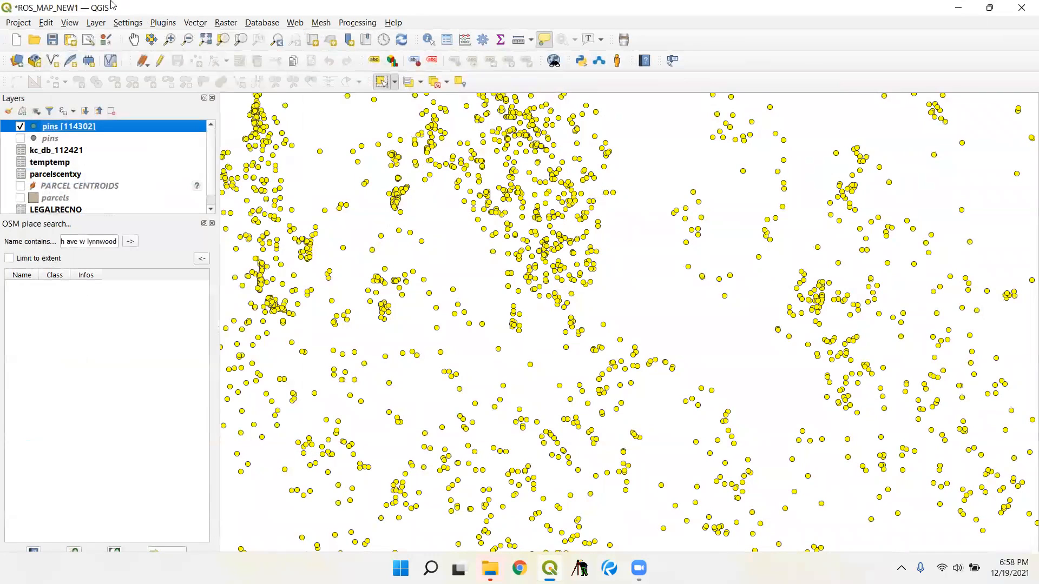
# - Add the Map layer of the IMAP ArcGIS Map Service connection through the Browser panel, and close the panel
pyautogui.click(68, 25)
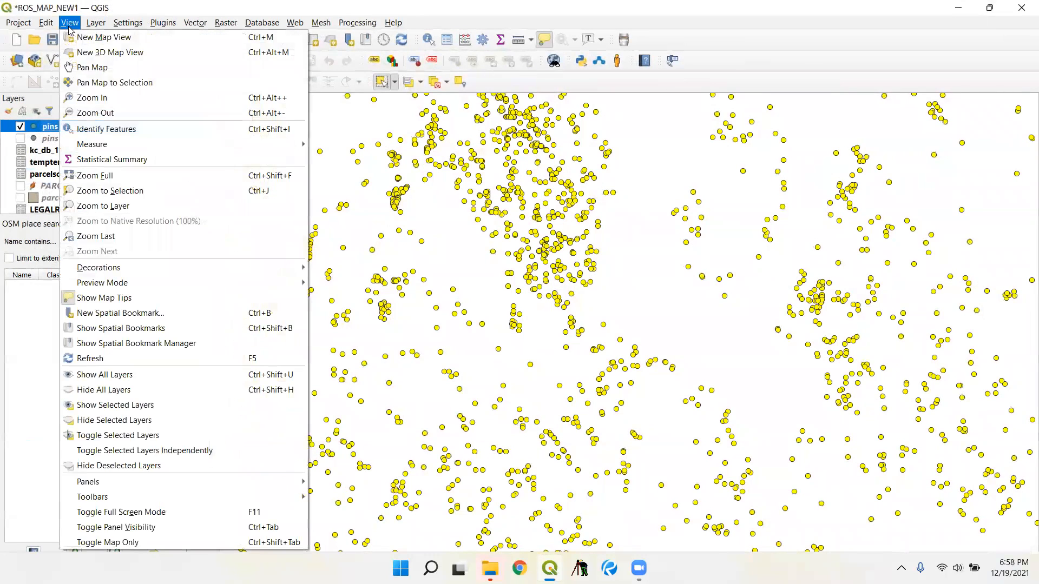
pyautogui.moveTo(206, 487)
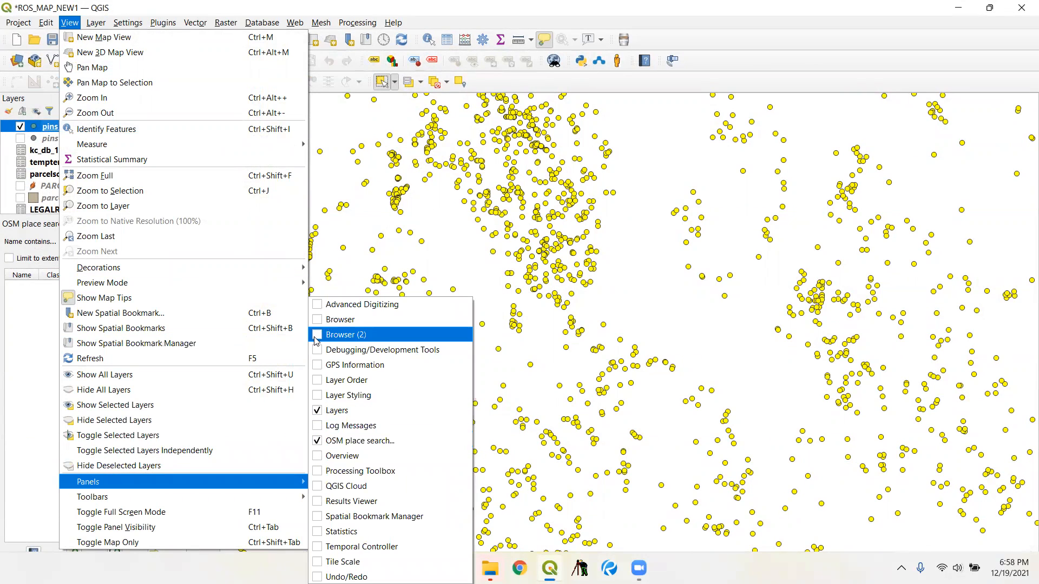
pyautogui.click(322, 319)
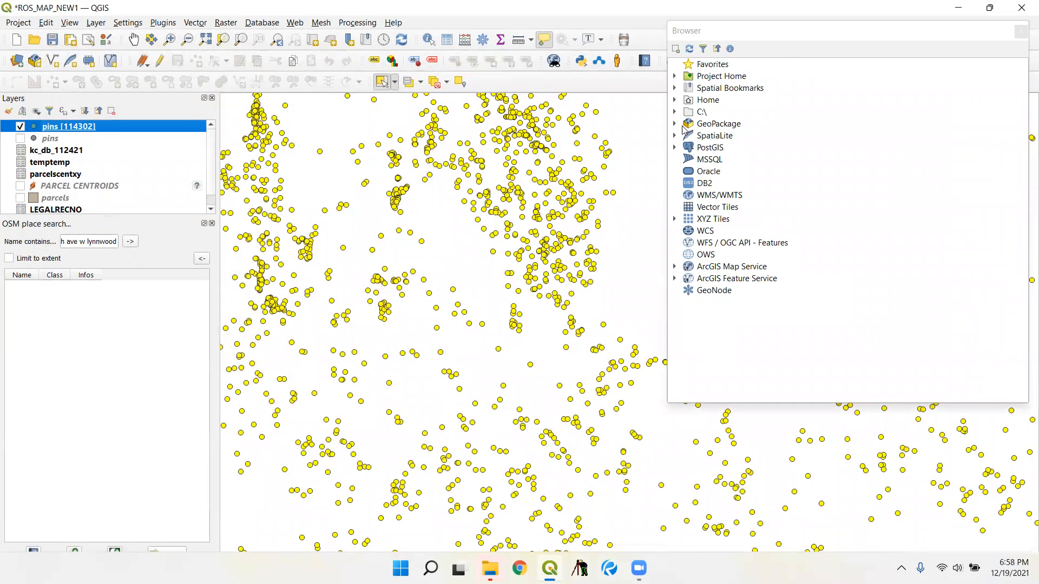
pyautogui.click(677, 124)
pyautogui.click(675, 124)
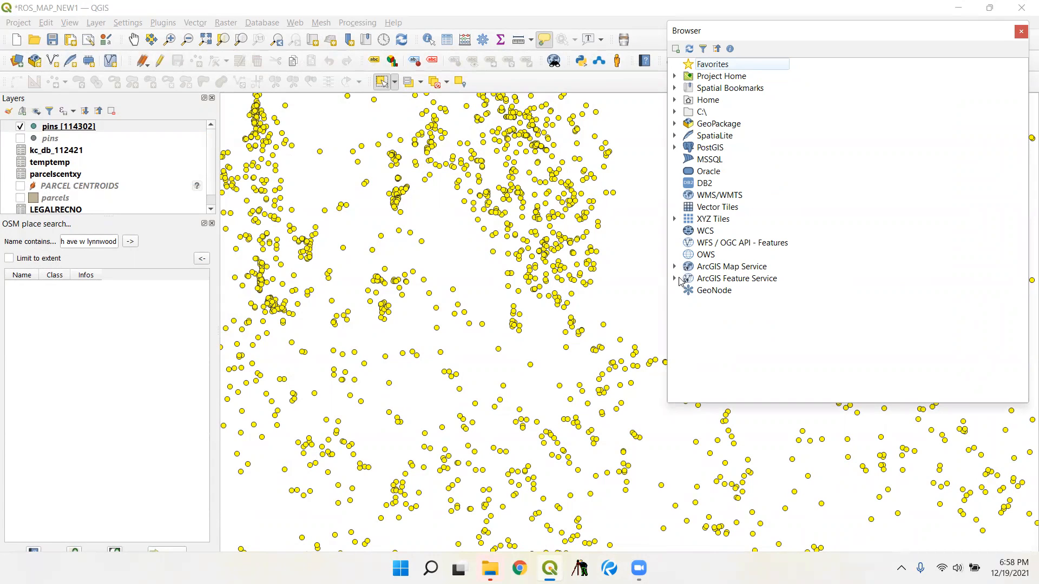
pyautogui.click(675, 279)
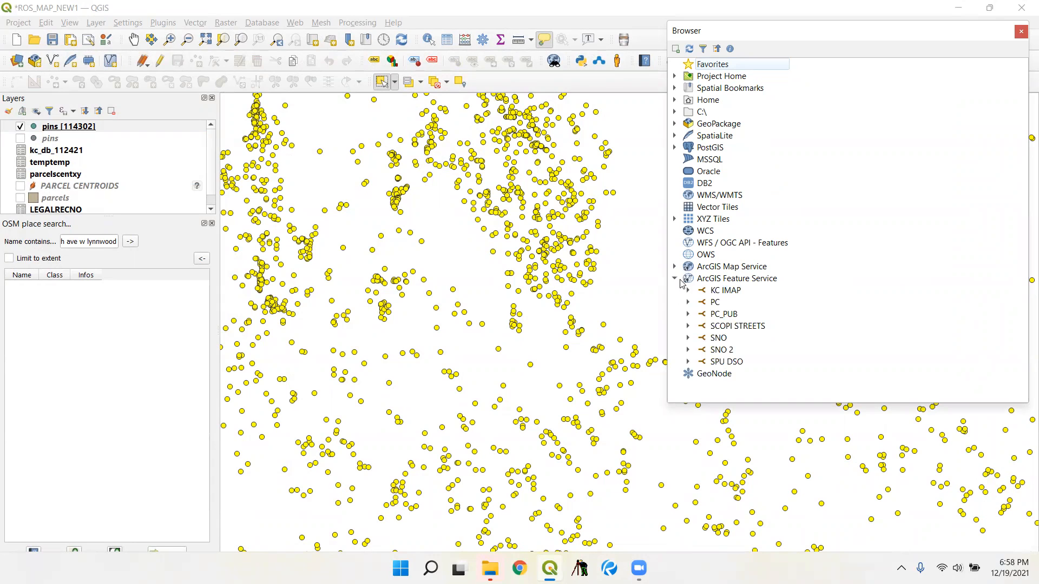
pyautogui.click(675, 266)
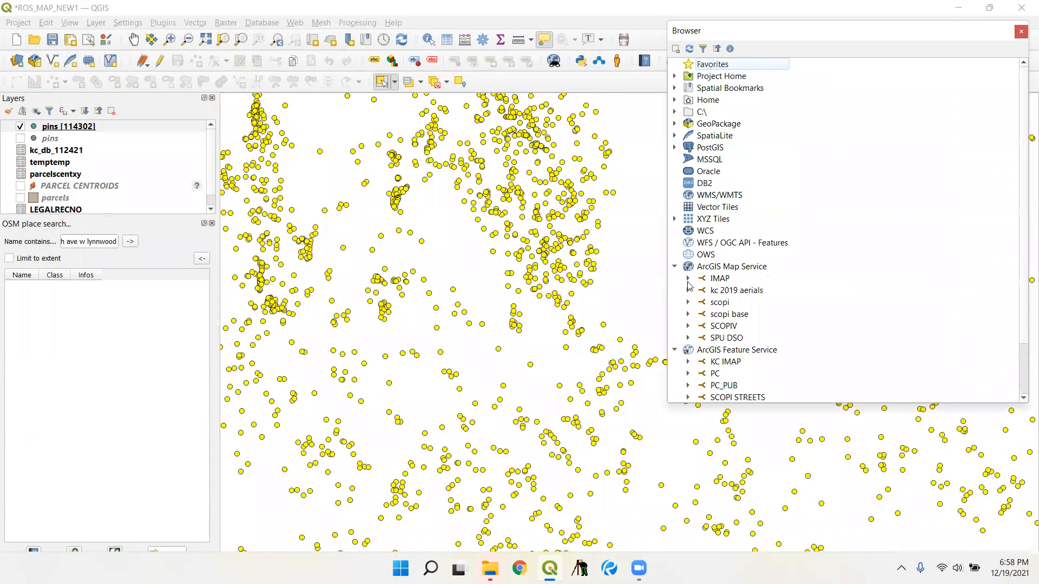
pyautogui.click(688, 279)
pyautogui.doubleClick(715, 292)
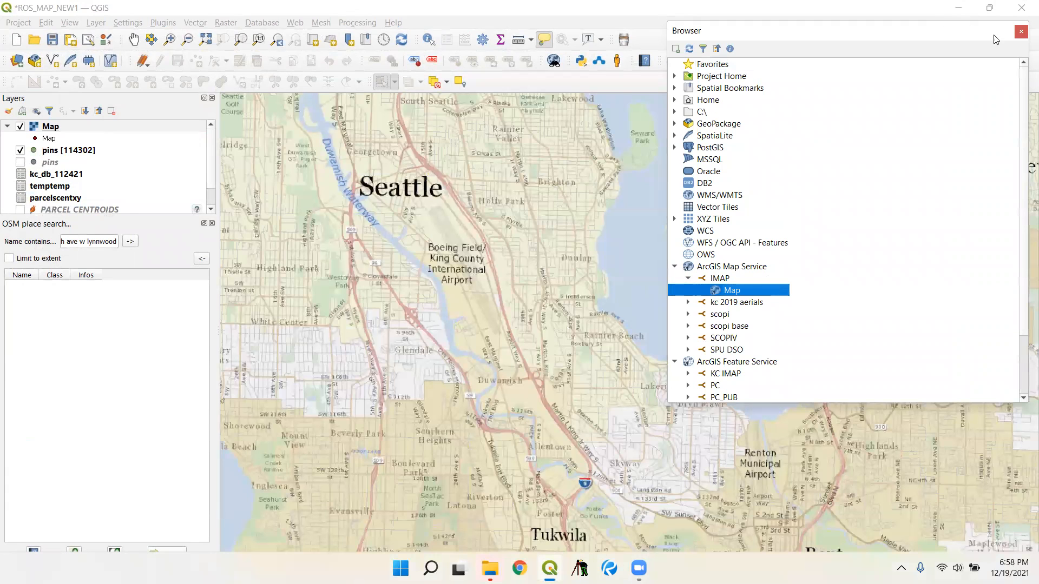
pyautogui.click(1020, 32)
# - Move the SQLite pins layer above the IMAP basemap and check its points against the streets around SW Orchard St
pyautogui.moveTo(97, 130)
pyautogui.mouseDown()
pyautogui.moveTo(138, 165)
pyautogui.moveTo(144, 158)
pyautogui.mouseUp()
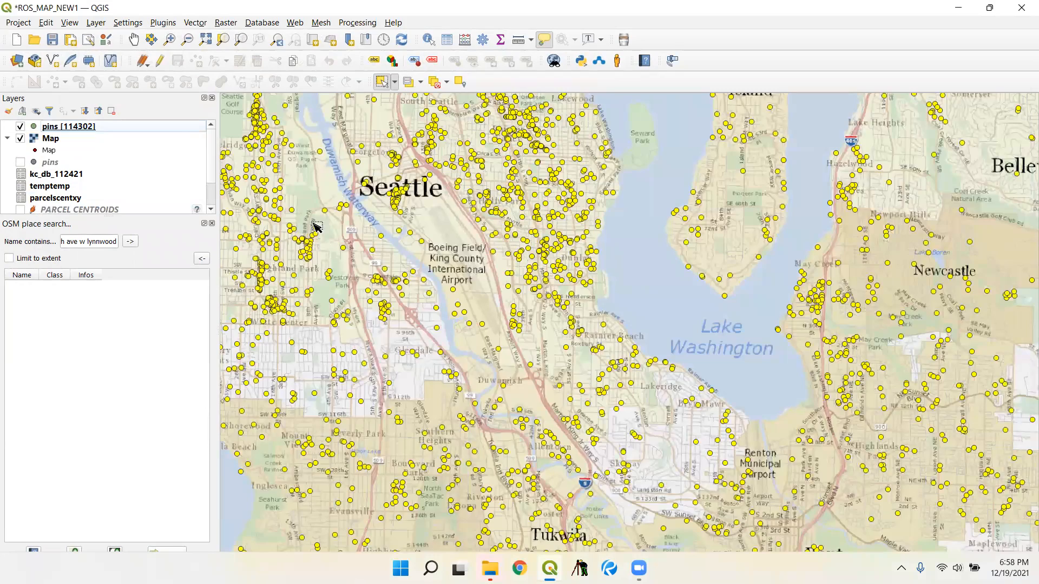
pyautogui.scroll(2, 239, 202)
pyautogui.scroll(3, 349, 251)
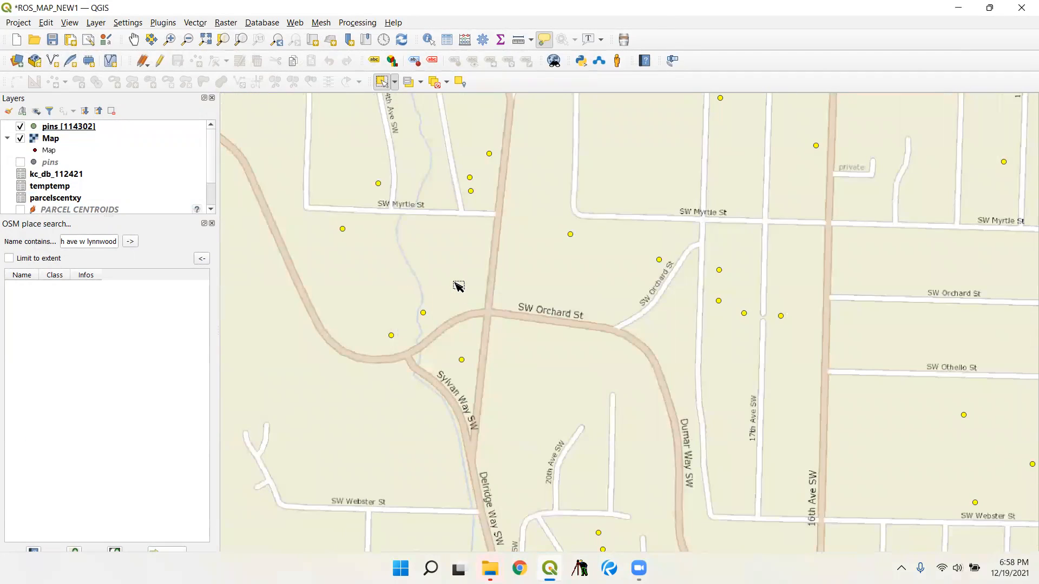
pyautogui.scroll(-1, 212, 177)
pyautogui.scroll(1, 211, 177)
# - Add parcels.sqlite from the KC ROS PIN NEW folder as a vector layer
pyautogui.click(96, 22)
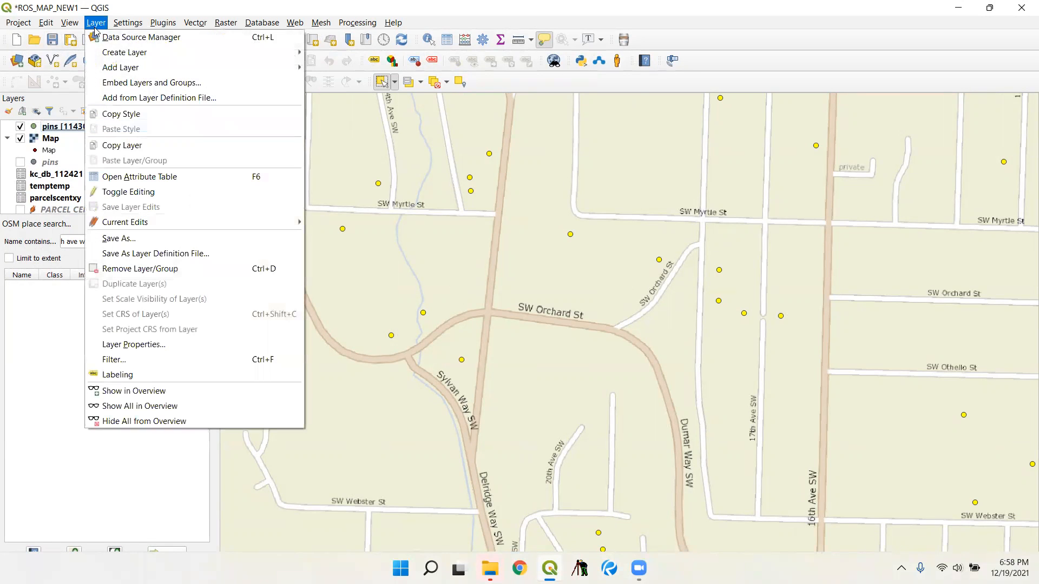
pyautogui.moveTo(128, 70)
pyautogui.click(319, 69)
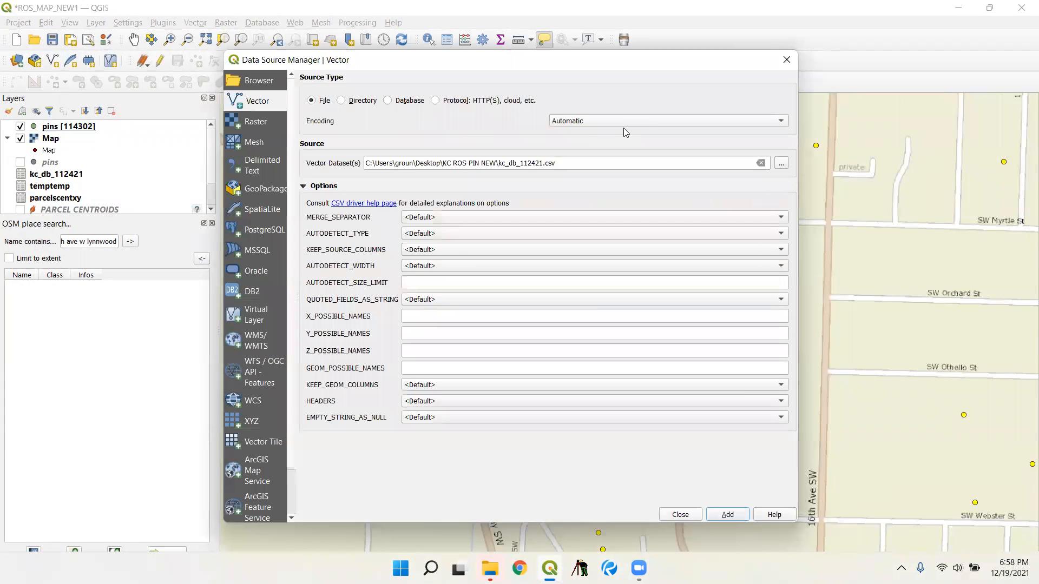
pyautogui.click(781, 163)
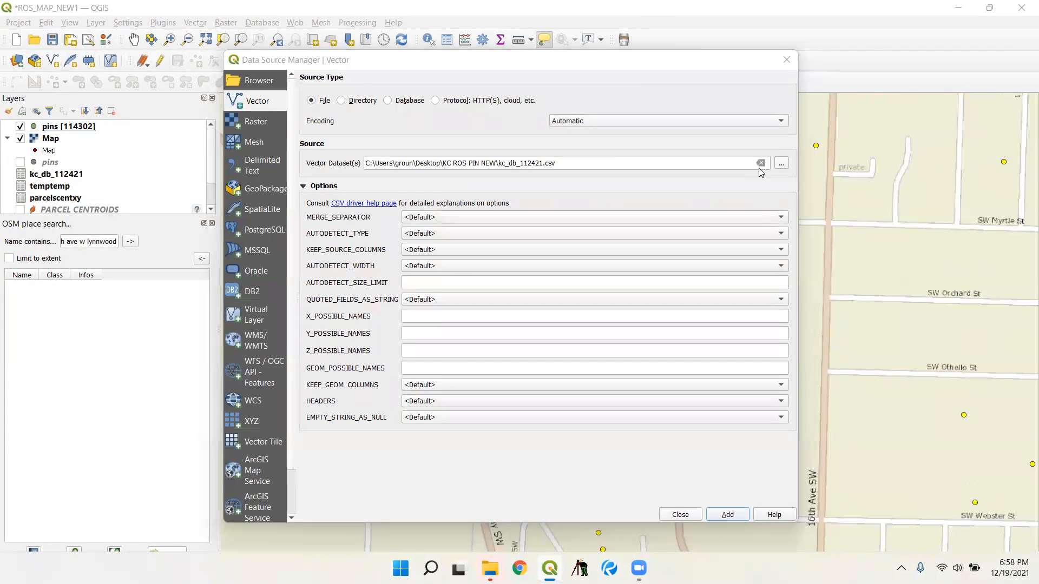
pyautogui.scroll(-3, 451, 187)
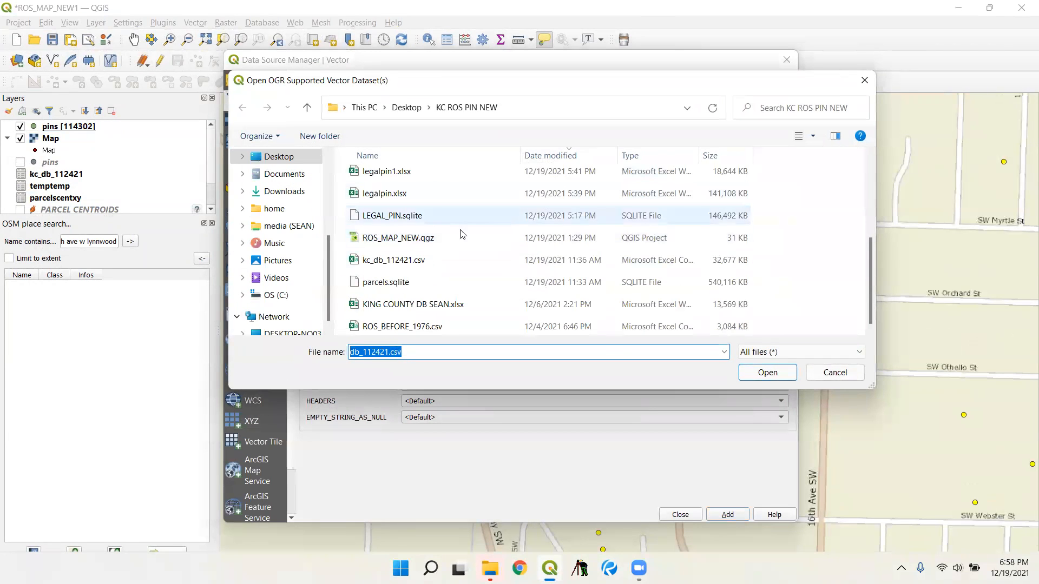
pyautogui.click(445, 277)
pyautogui.click(766, 372)
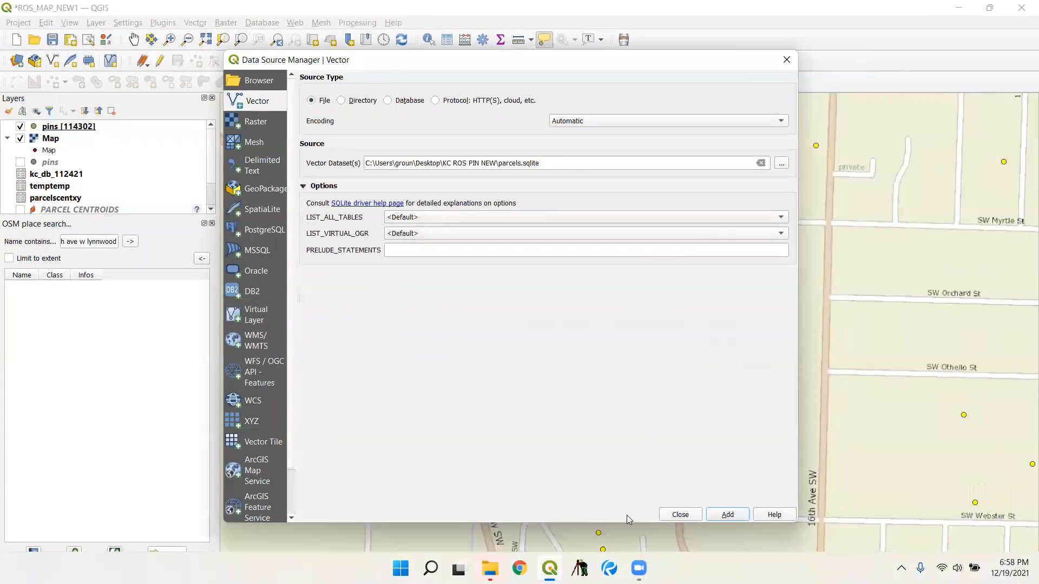
pyautogui.click(678, 516)
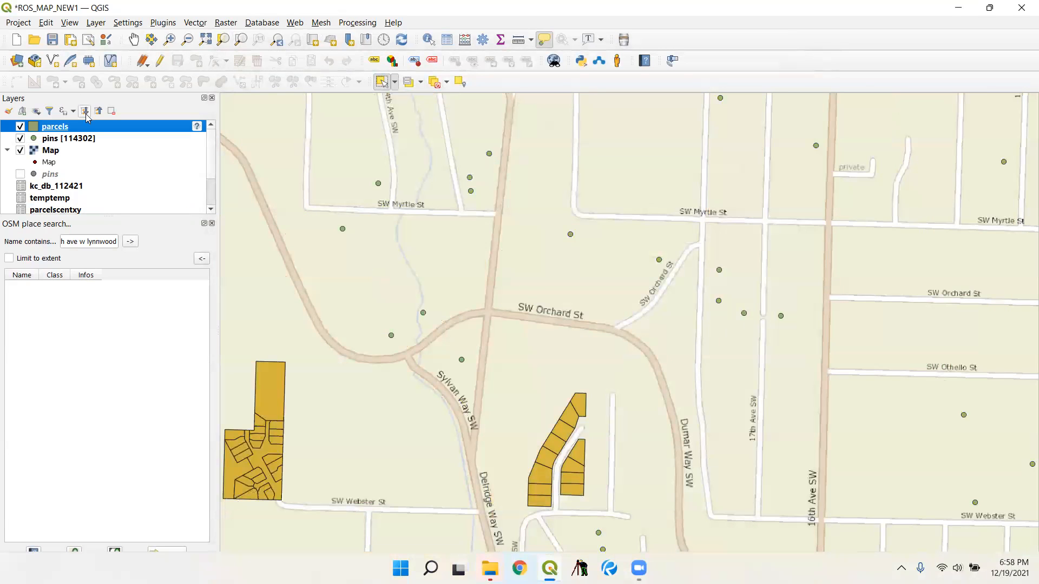
# - Set the parcels layer's simple fill style to No Brush so only the parcel outlines are drawn
pyautogui.doubleClick(85, 128)
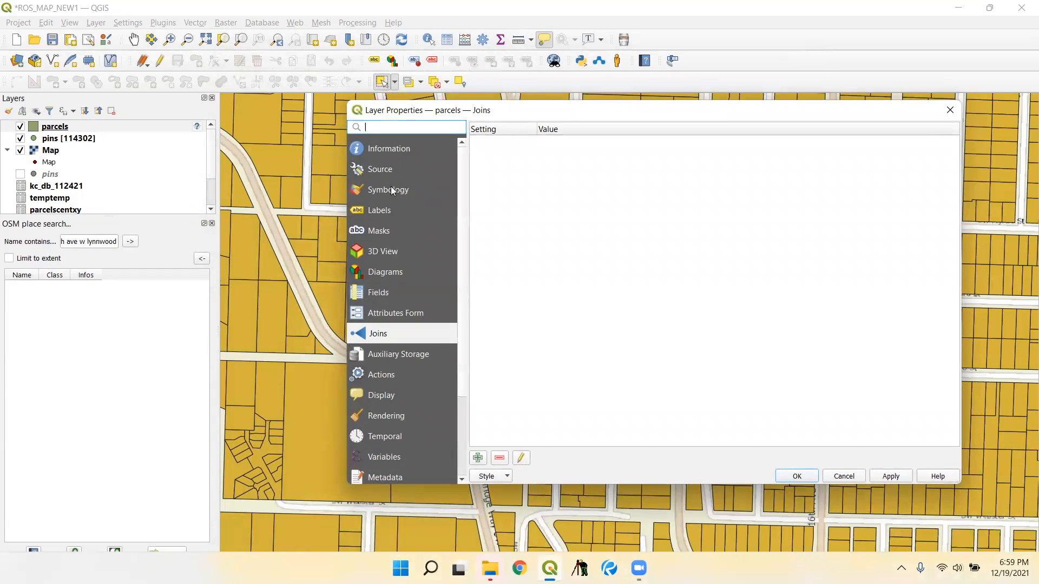
pyautogui.click(389, 190)
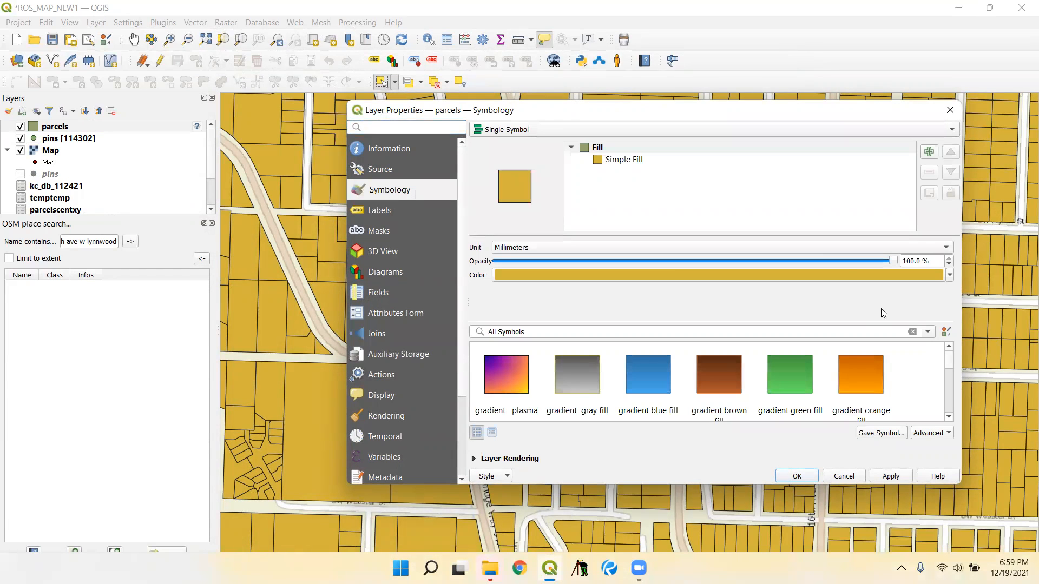
pyautogui.click(599, 162)
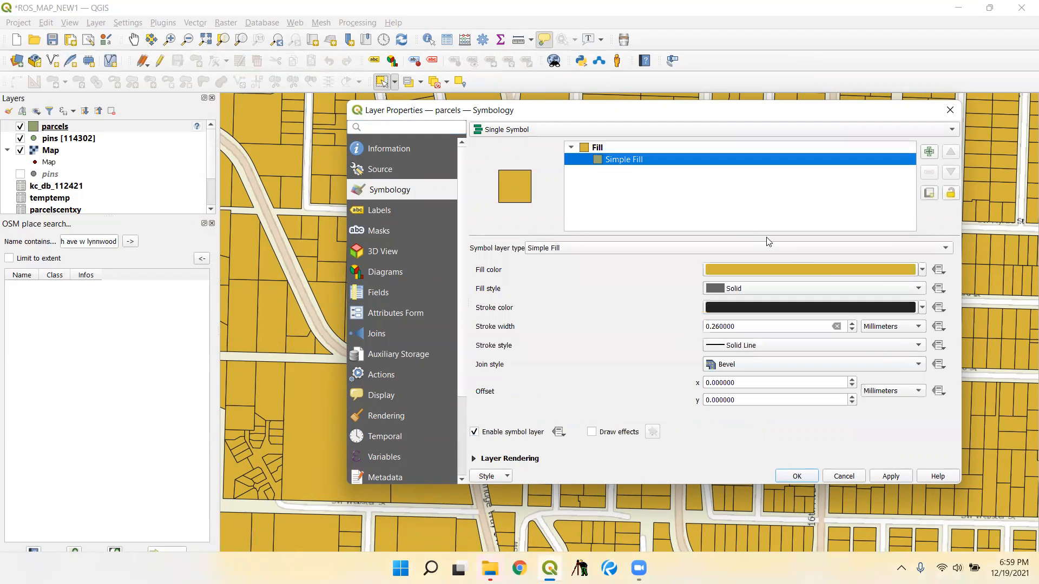
pyautogui.click(919, 291)
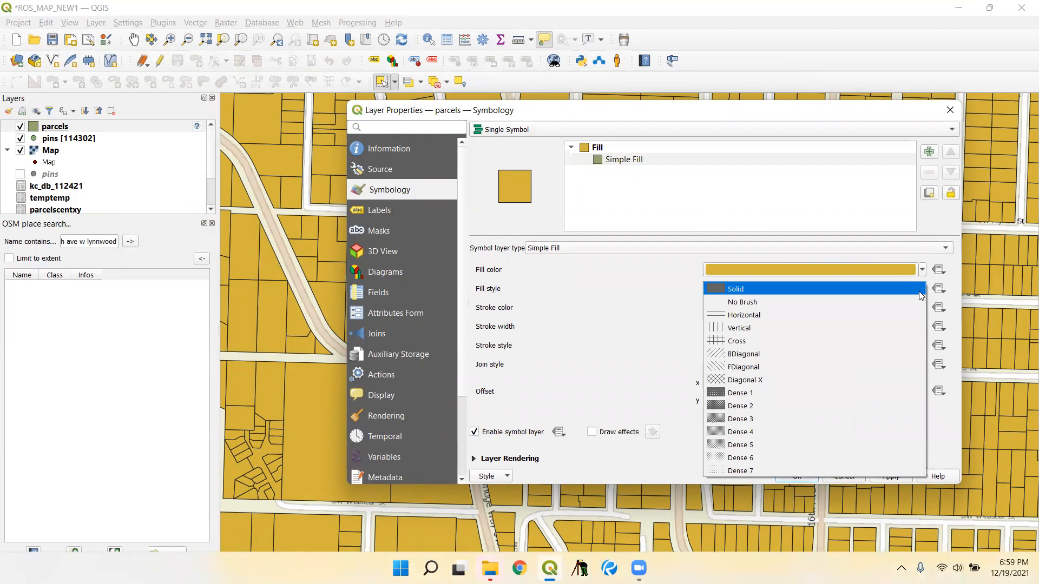
pyautogui.click(905, 302)
pyautogui.click(901, 474)
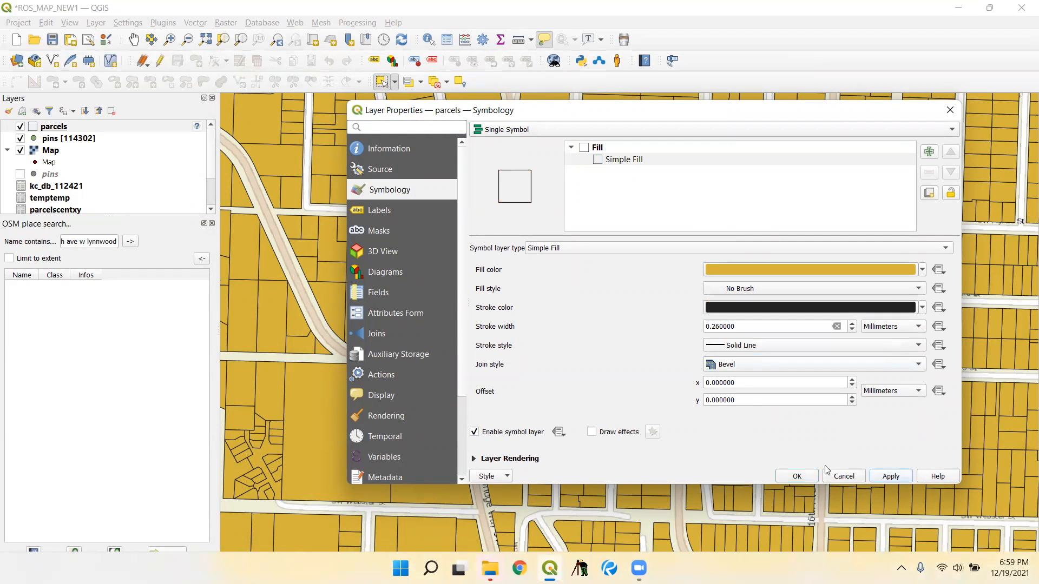
pyautogui.click(797, 476)
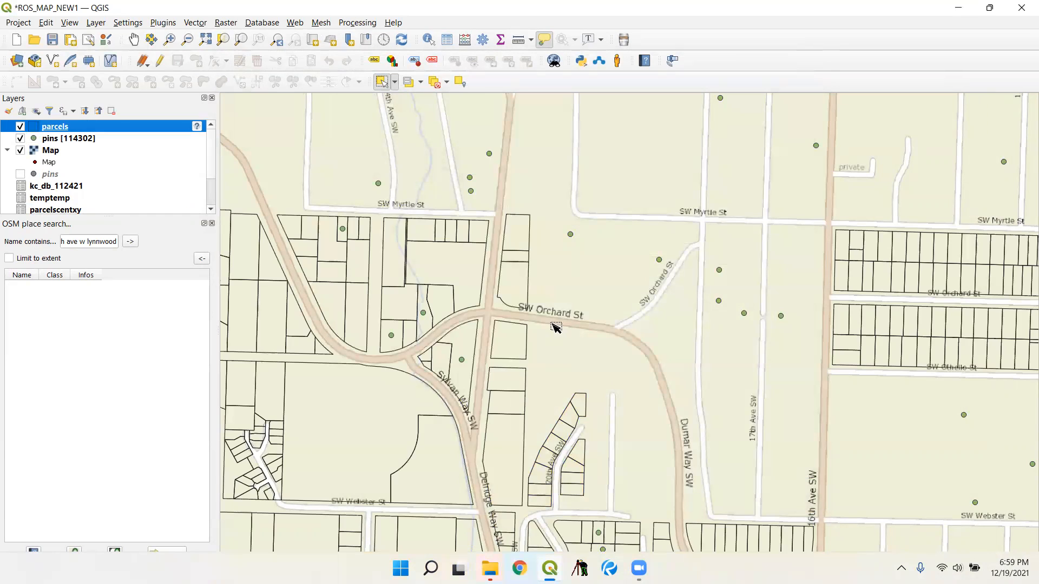
# - Identify the feature at the pin just north of the SW Orchard St and Sylvan Way SW junction and read its attributes
pyautogui.scroll(3, 366, 304)
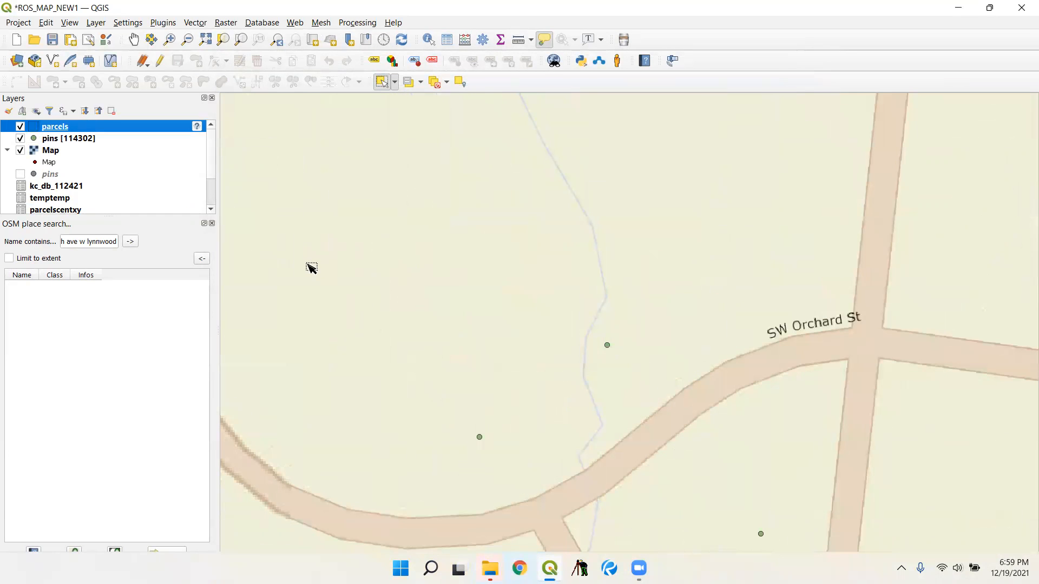
pyautogui.click(84, 139)
pyautogui.moveTo(492, 444); pyautogui.dragTo(483, 435)
pyautogui.click(429, 39)
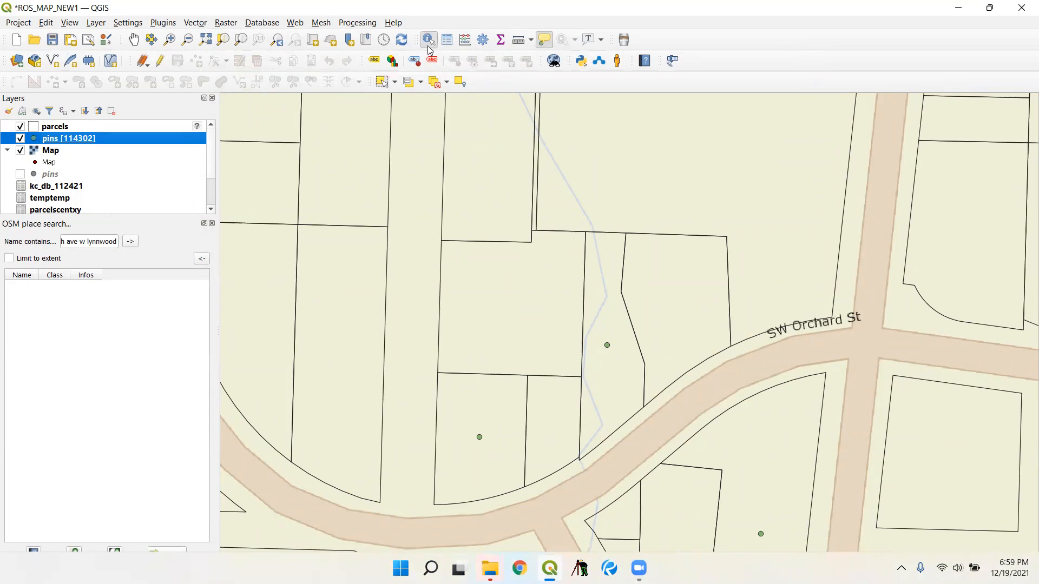
pyautogui.click(479, 437)
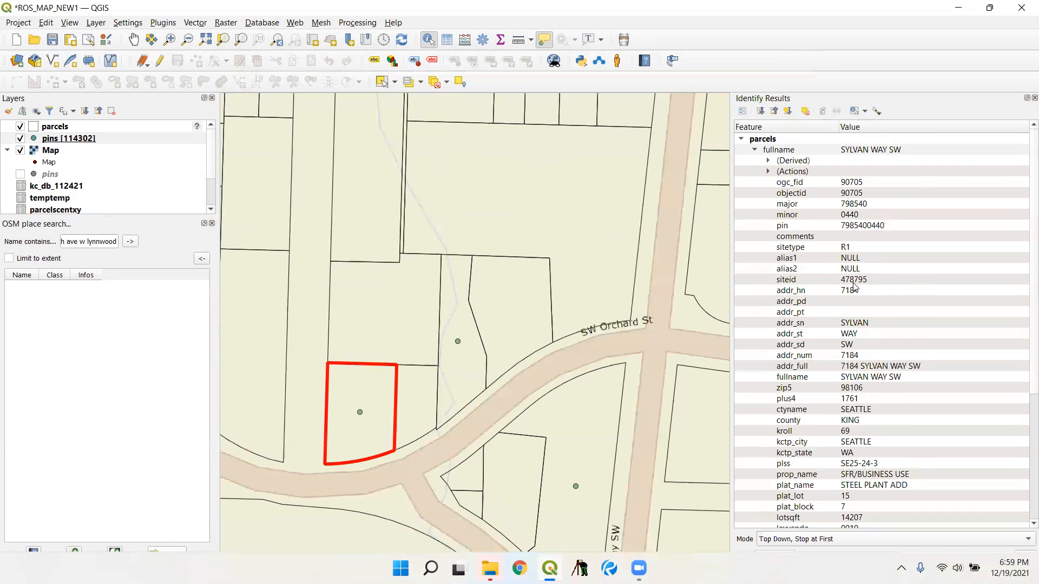
pyautogui.scroll(-5, 860, 293)
pyautogui.scroll(5, 898, 293)
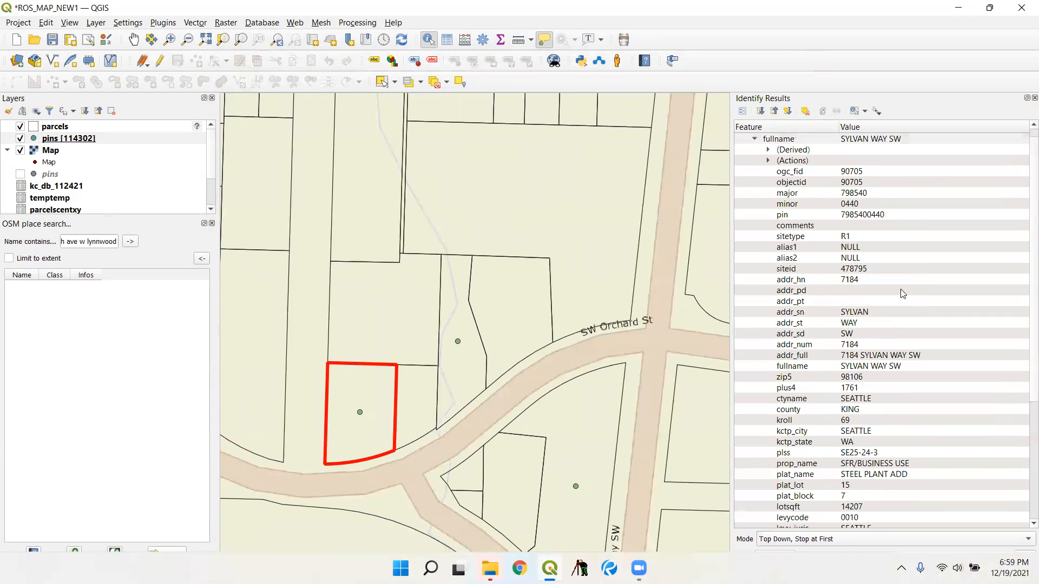
pyautogui.scroll(1, 902, 293)
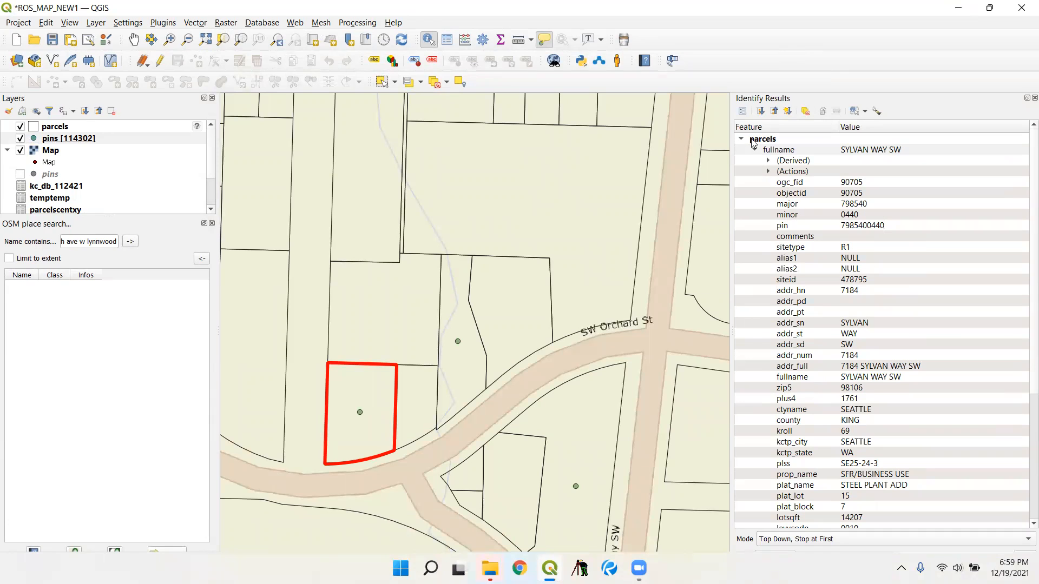
# - Move the SQLite pins layer above the parcels layer and identify the pin inside the highlighted parcel
pyautogui.click(100, 140)
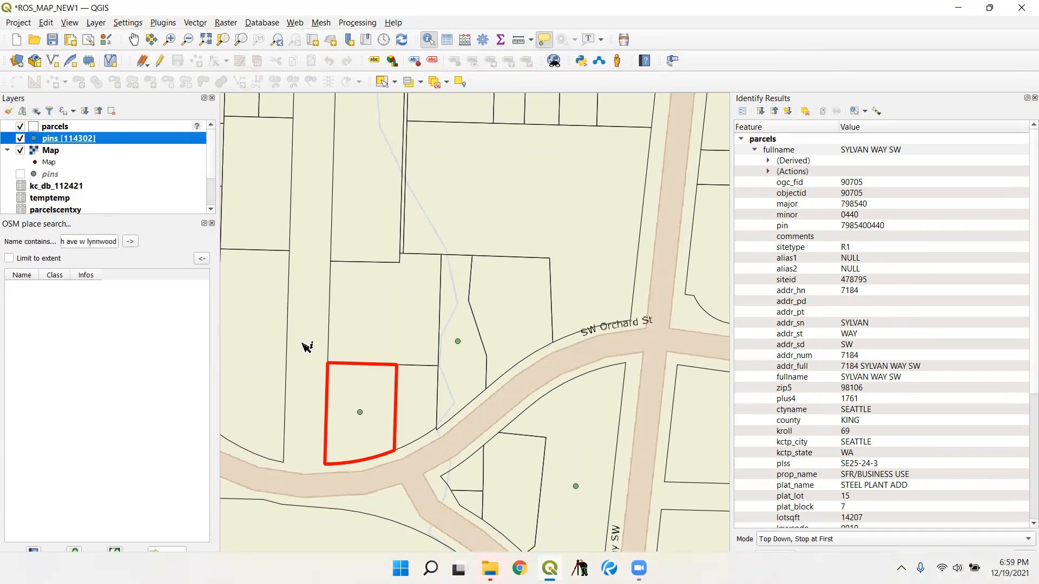
pyautogui.click(360, 413)
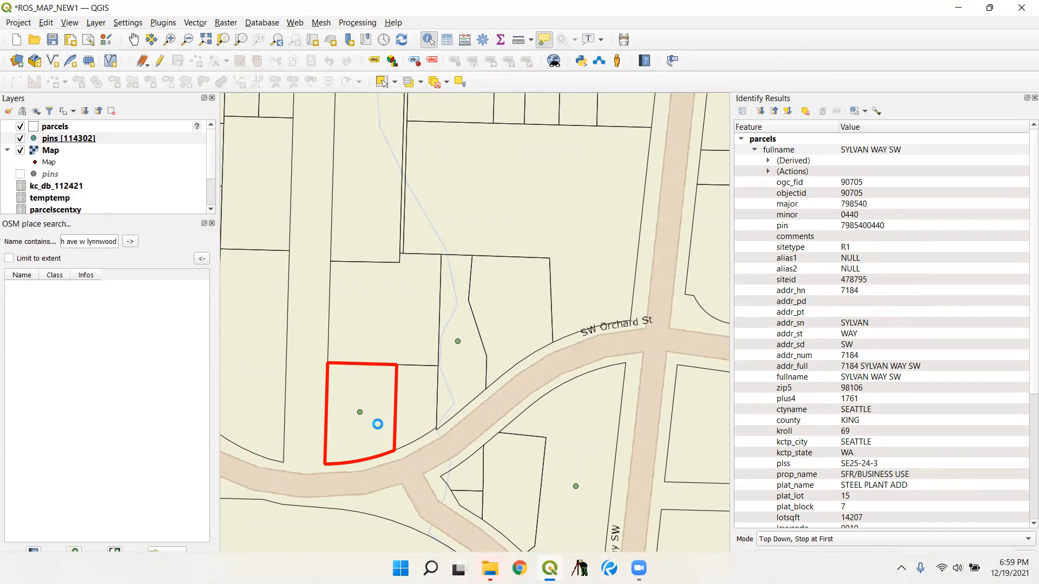
pyautogui.click(63, 129)
pyautogui.moveTo(115, 164); pyautogui.dragTo(117, 145)
pyautogui.click(95, 128)
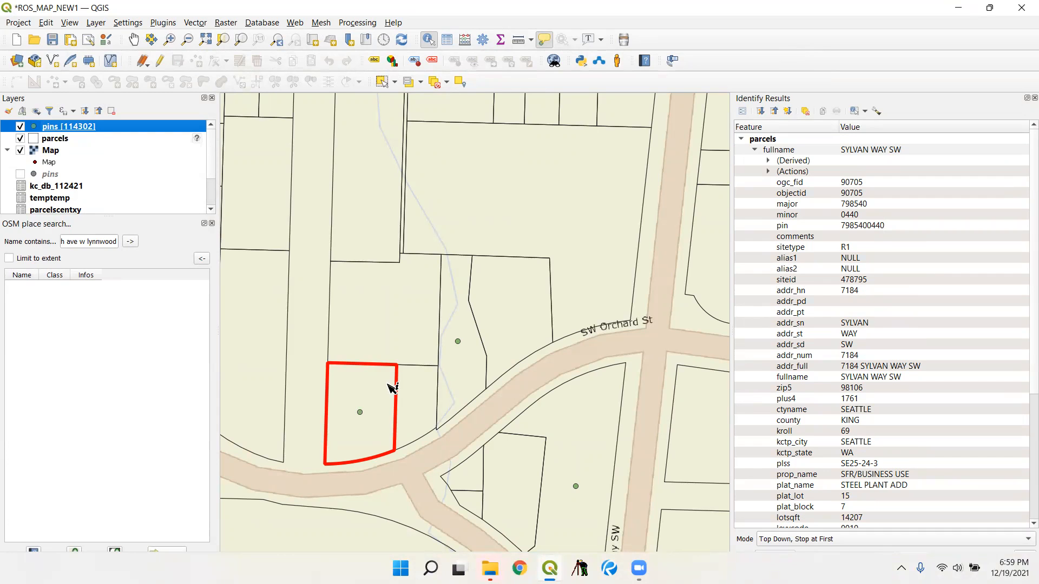
pyautogui.click(361, 413)
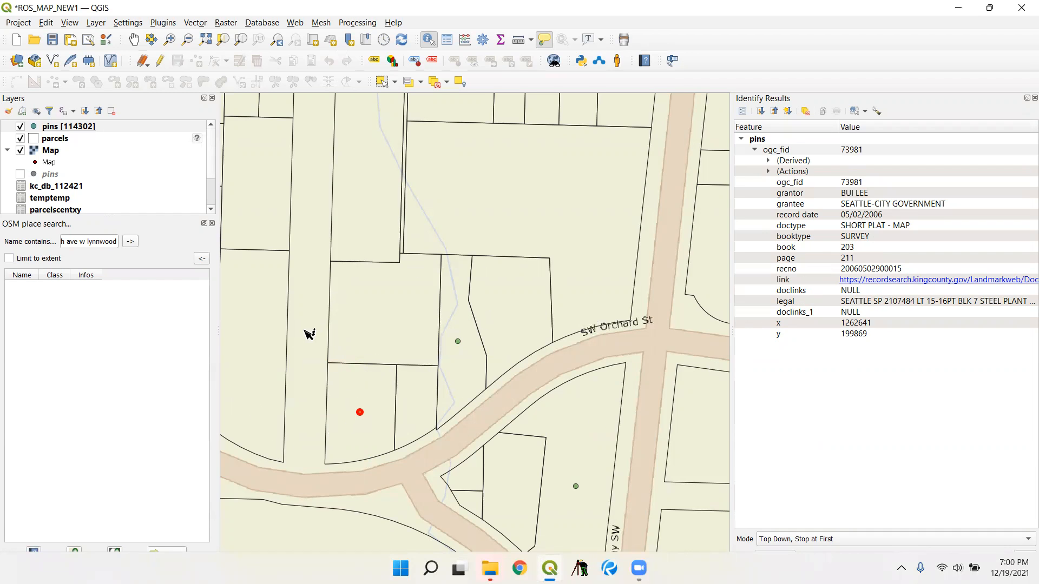
# - Open the recorded document through the web link in the identified pin's attributes
pyautogui.scroll(-1, 342, 349)
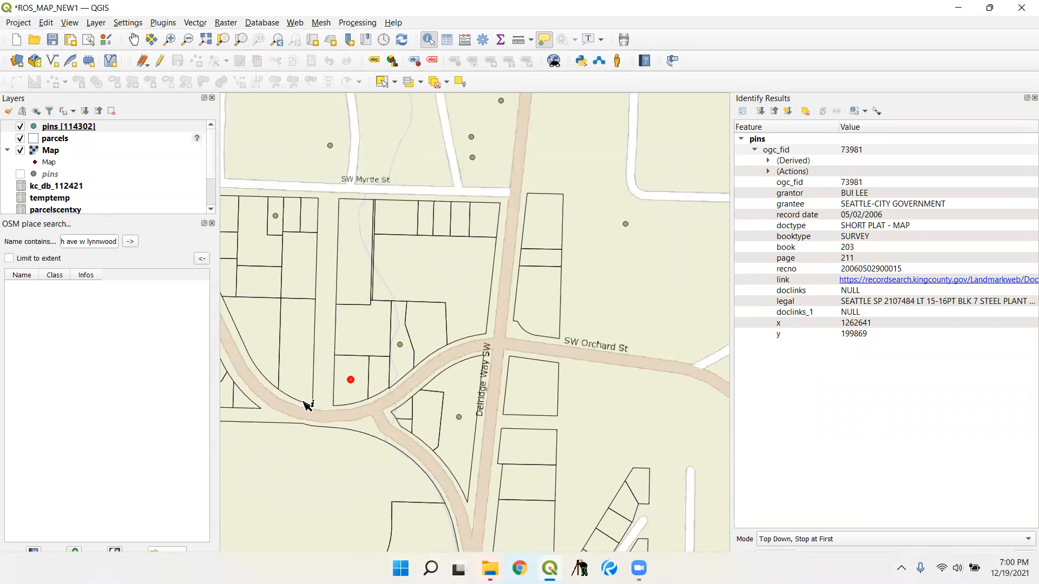
pyautogui.scroll(1, 307, 404)
pyautogui.click(847, 279)
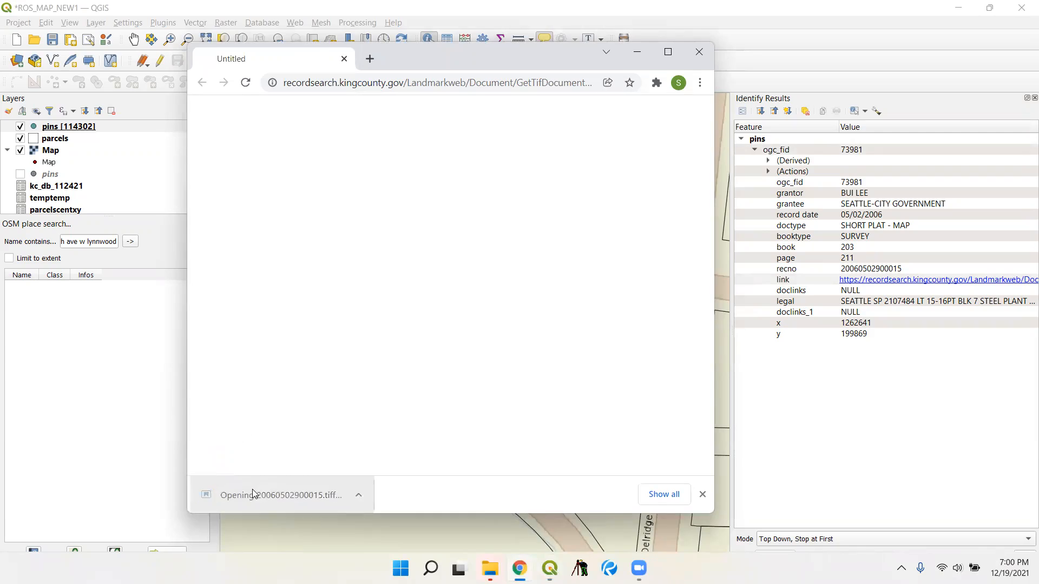
# - Examine the survey and vicinity map on the short plat sheet, and close the document and its blank browser window
pyautogui.scroll(1, 414, 349)
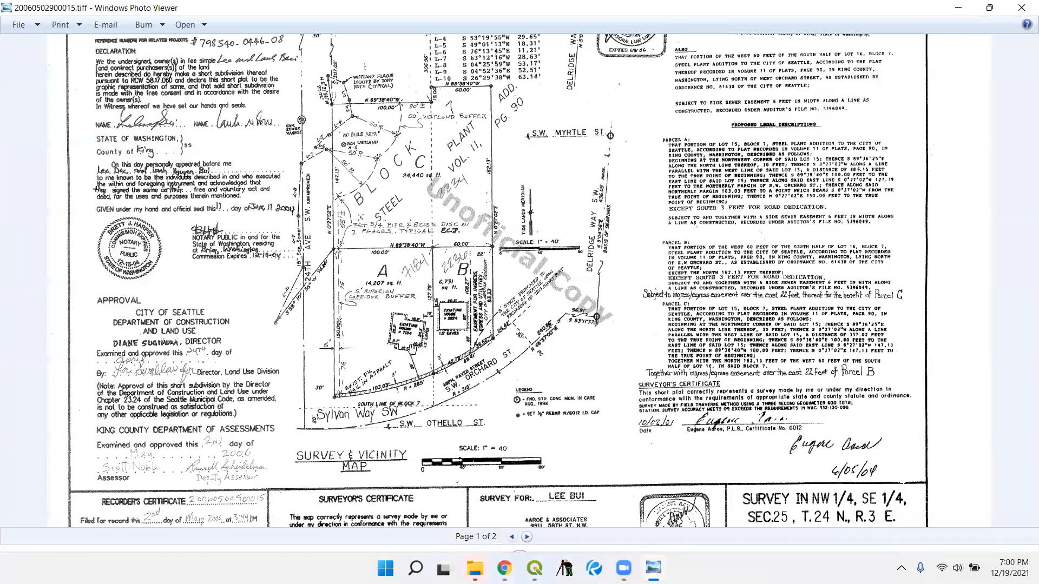
pyautogui.scroll(1, 307, 403)
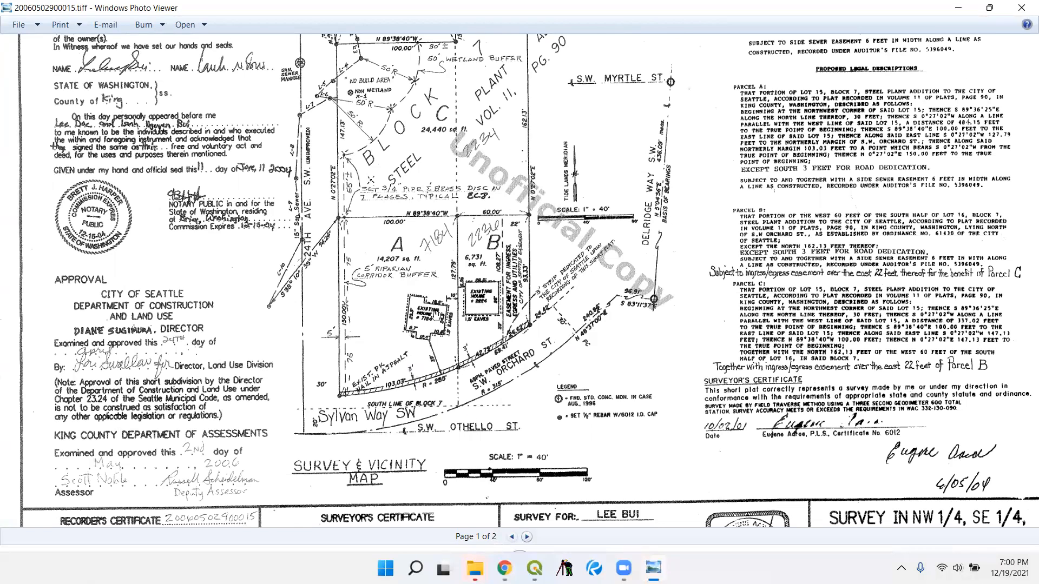
pyautogui.scroll(-1, 425, 327)
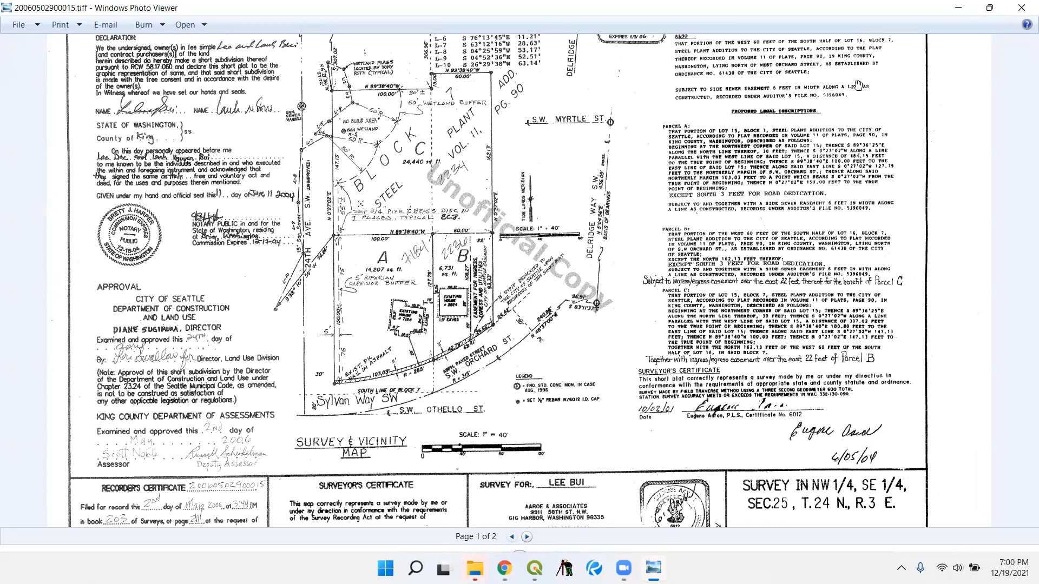
pyautogui.click(1021, 8)
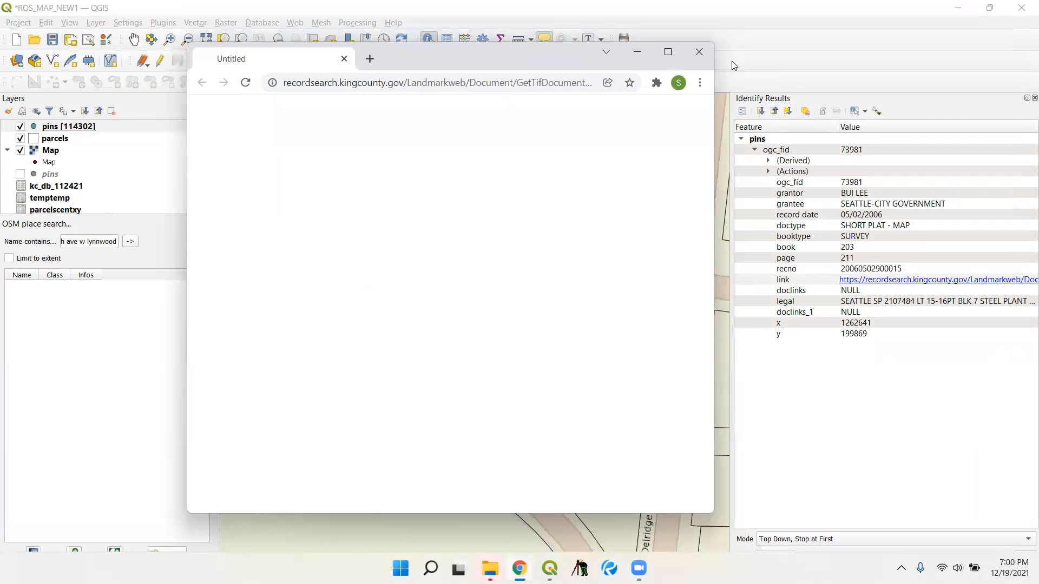
pyautogui.click(712, 52)
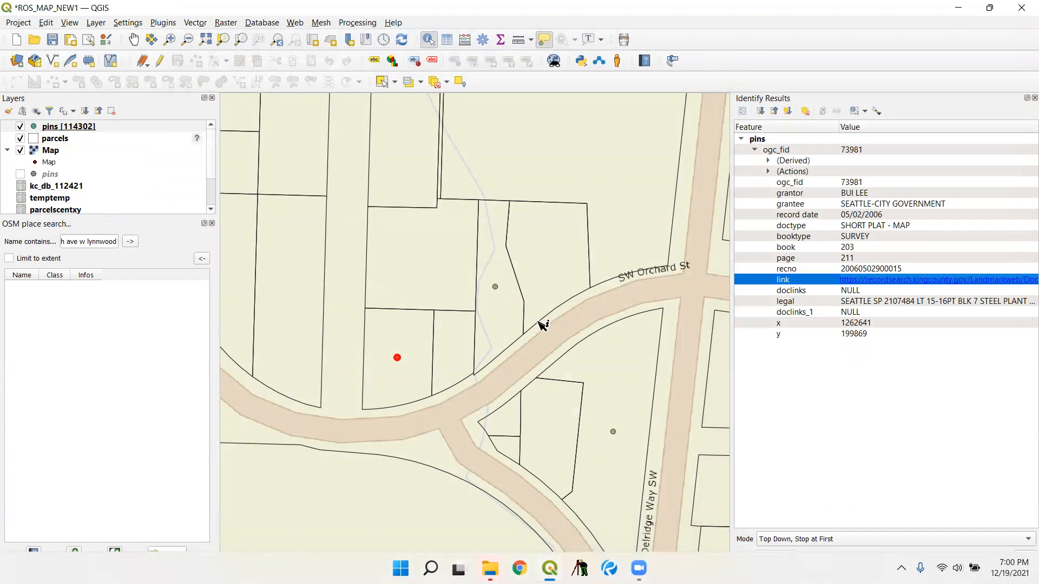
# - Hide the parcels layer so only the pins show over the basemap
pyautogui.scroll(-5, 538, 325)
pyautogui.scroll(-2, 401, 280)
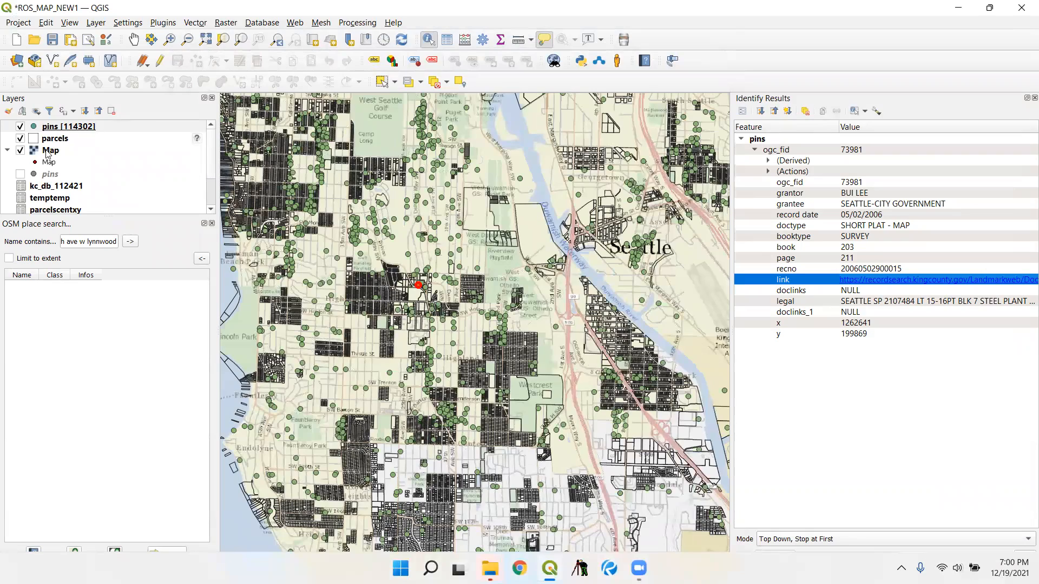
pyautogui.click(20, 139)
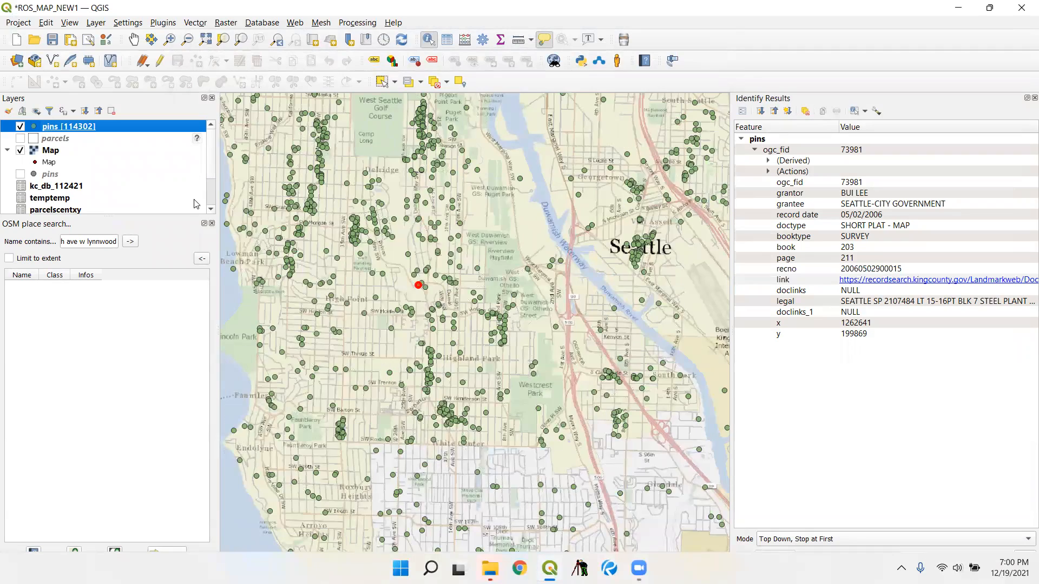
# - Examine how the pins are distributed across King County, from Seattle north to Bothell and Woodinville and east toward Skykomish
pyautogui.scroll(-1, 550, 320)
pyautogui.moveTo(667, 304); pyautogui.dragTo(497, 384)
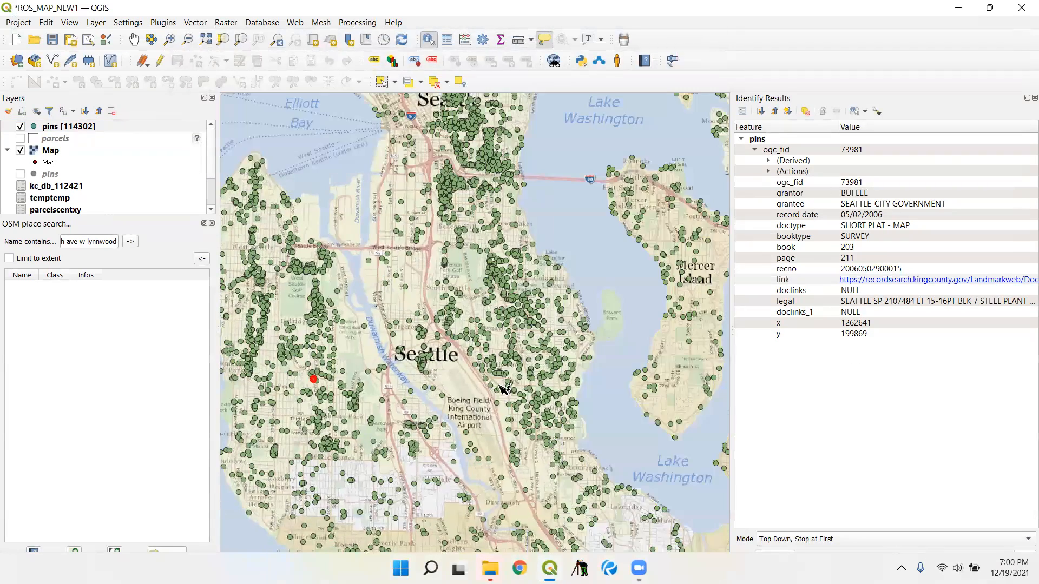
pyautogui.moveTo(654, 259); pyautogui.dragTo(556, 419)
pyautogui.moveTo(368, 212); pyautogui.dragTo(439, 348)
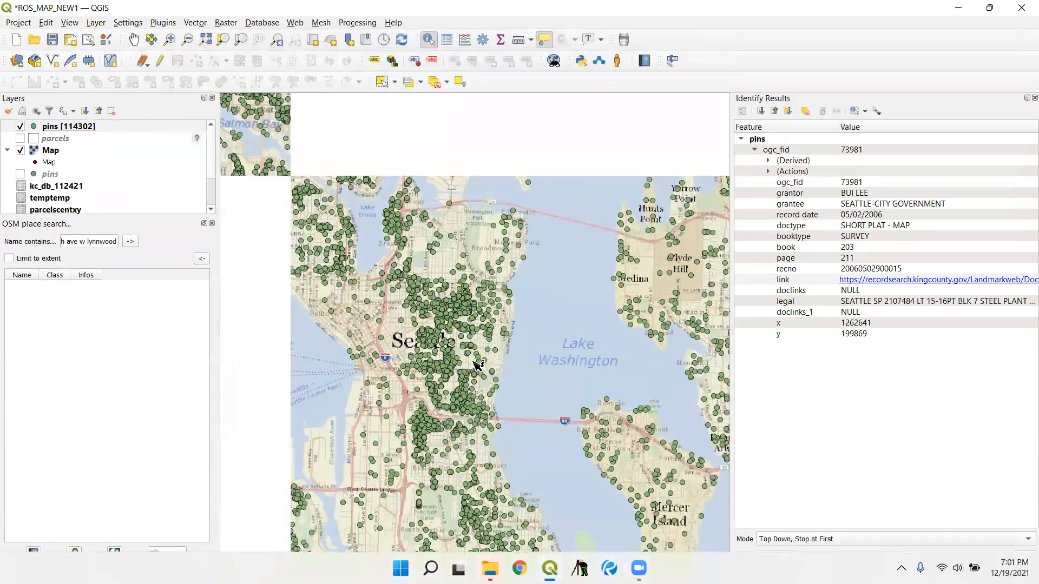
pyautogui.moveTo(324, 268); pyautogui.dragTo(437, 334)
pyautogui.moveTo(399, 284); pyautogui.dragTo(422, 403)
pyautogui.moveTo(564, 266); pyautogui.dragTo(473, 452)
pyautogui.moveTo(545, 192); pyautogui.dragTo(475, 295)
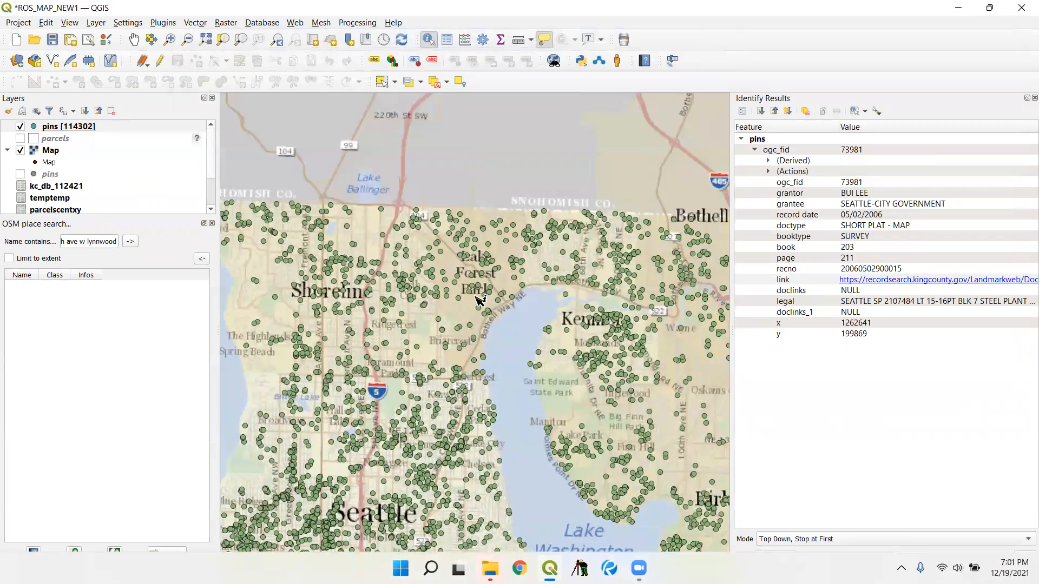
pyautogui.moveTo(537, 339); pyautogui.dragTo(372, 262)
pyautogui.moveTo(636, 350); pyautogui.dragTo(351, 373)
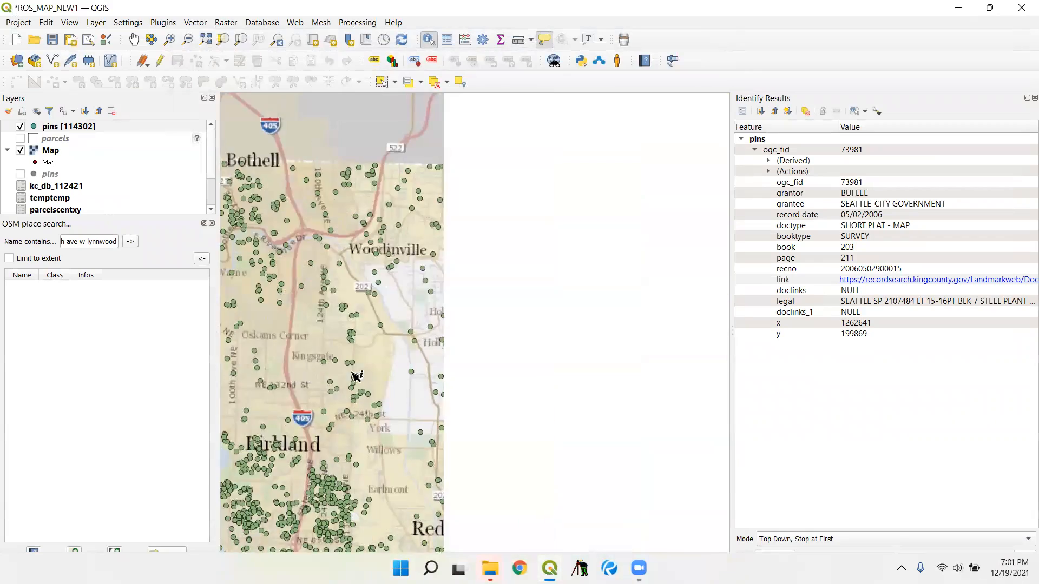
pyautogui.scroll(-2, 523, 341)
pyautogui.moveTo(503, 318); pyautogui.dragTo(498, 209)
pyautogui.scroll(-1, 498, 209)
pyautogui.moveTo(503, 318); pyautogui.dragTo(487, 268)
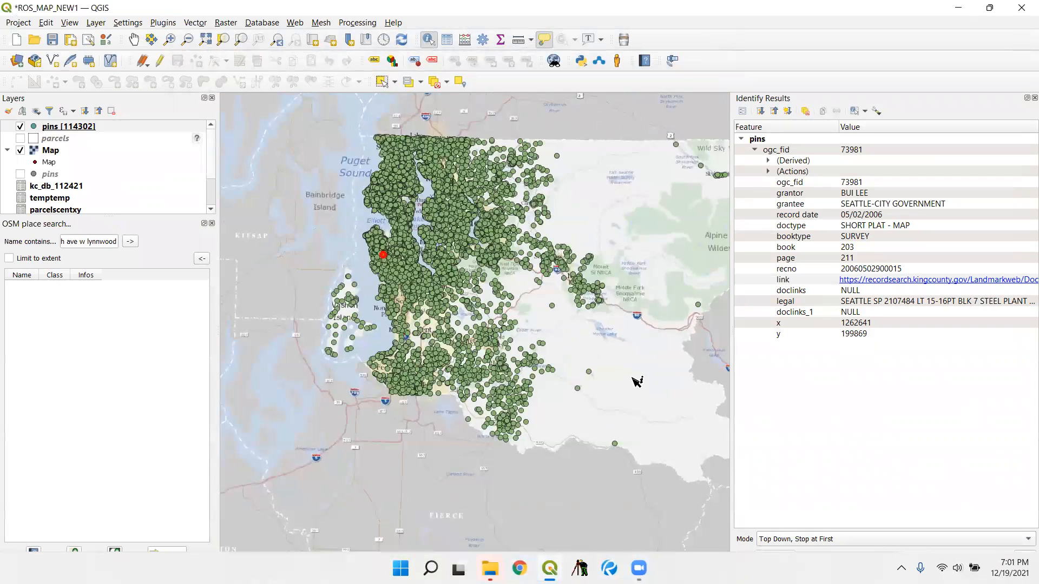
pyautogui.moveTo(631, 373); pyautogui.dragTo(549, 366)
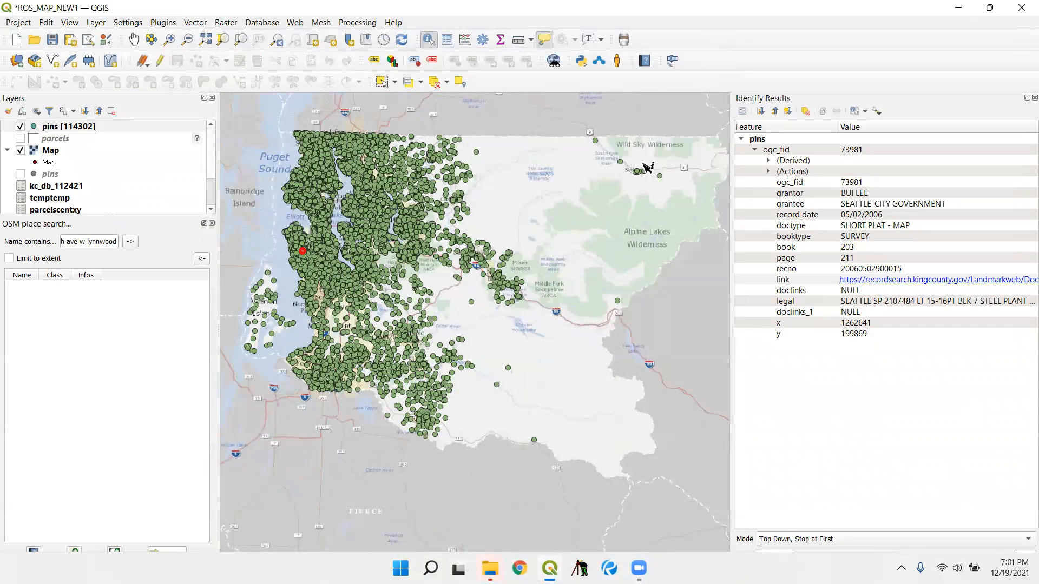
# - Identify the pin in Skykomish between Thelma St and 1st St S, south of Old Cascade Hwy E
pyautogui.scroll(4, 649, 165)
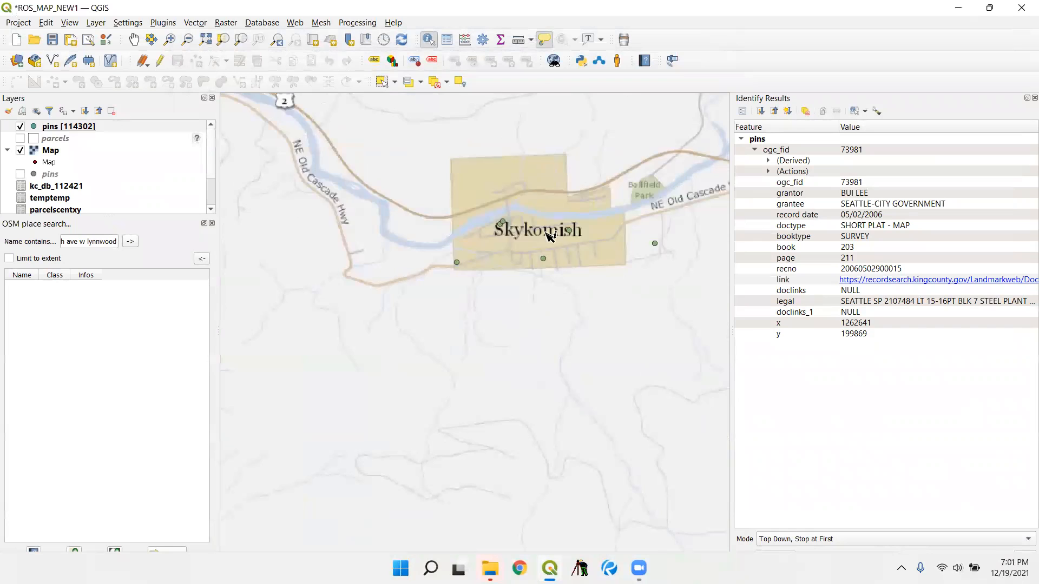
pyautogui.scroll(3, 552, 268)
pyautogui.click(552, 266)
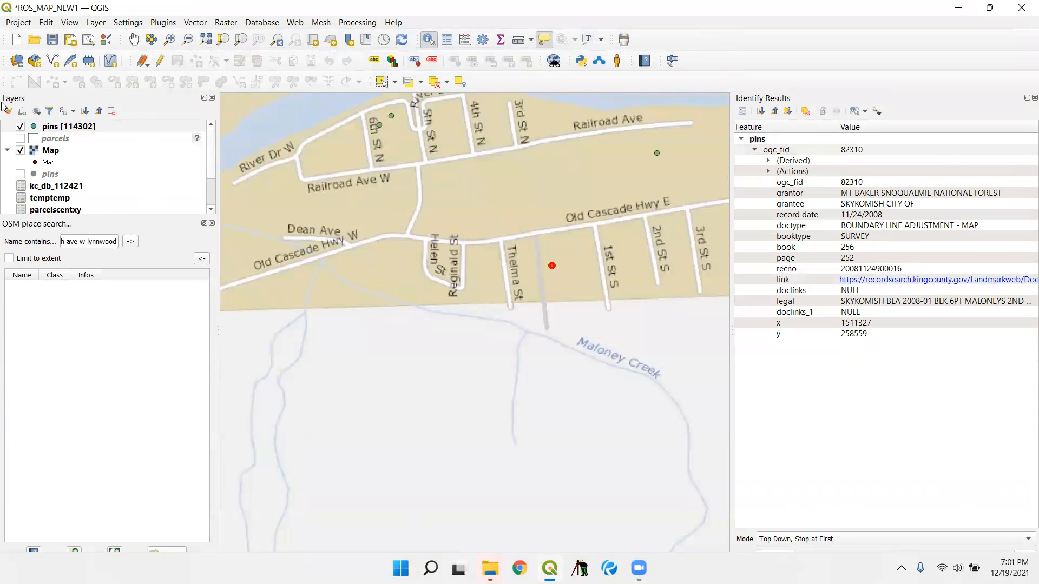
# - Show the parcels layer again and re-identify the Skykomish pin east of Thelma St
pyautogui.click(21, 139)
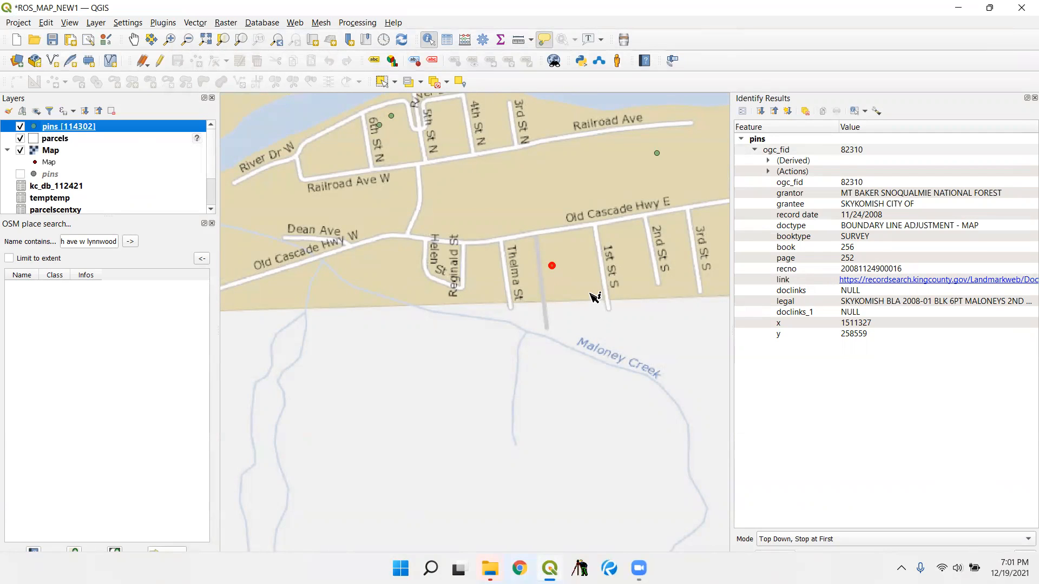
pyautogui.scroll(2, 552, 284)
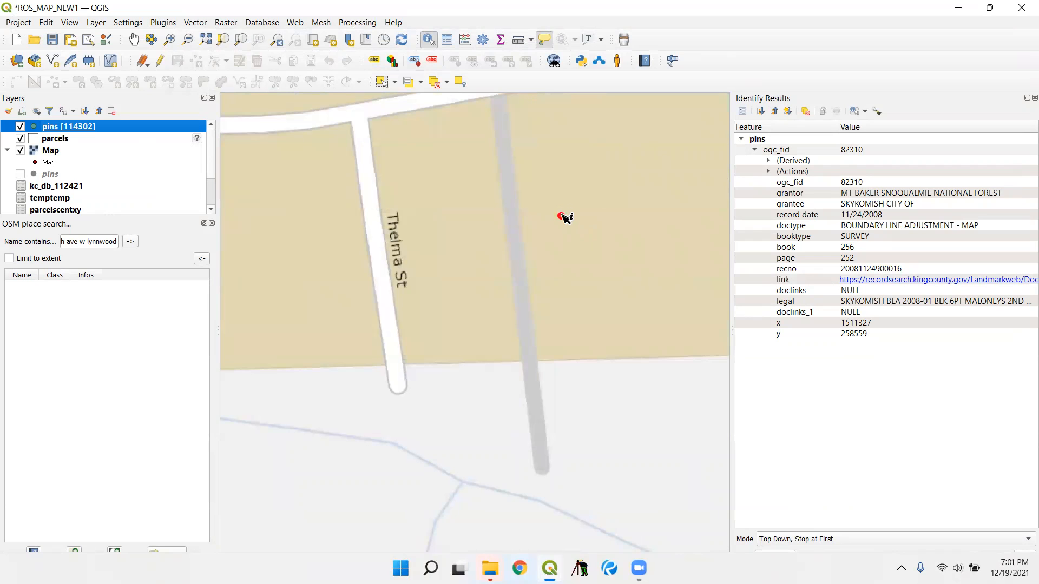
pyautogui.click(561, 216)
# - Open the boundary line adjustment through the pin's record link, view its second sheet, and close the document and browser window
pyautogui.click(840, 280)
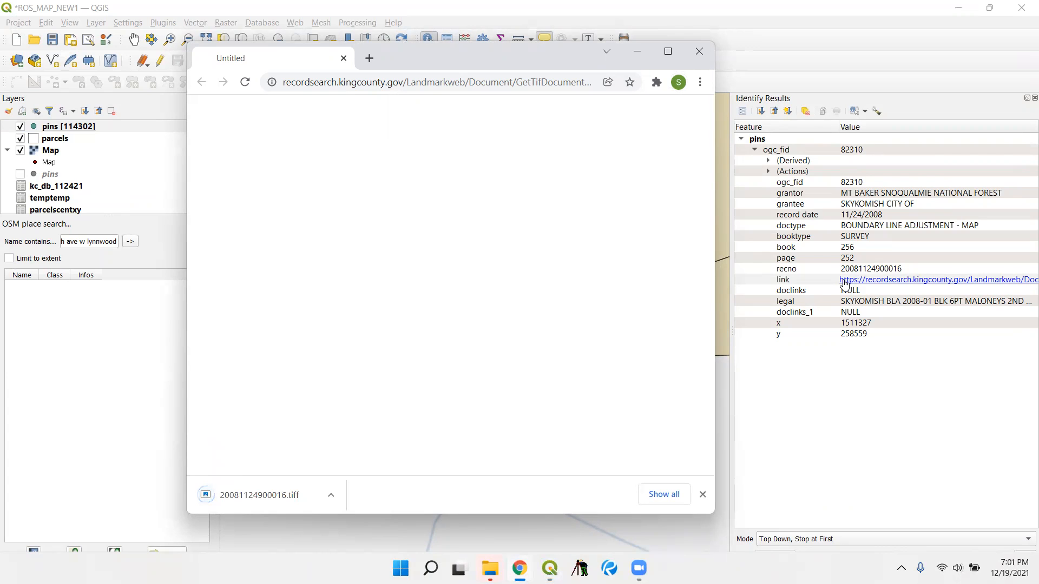
pyautogui.click(261, 497)
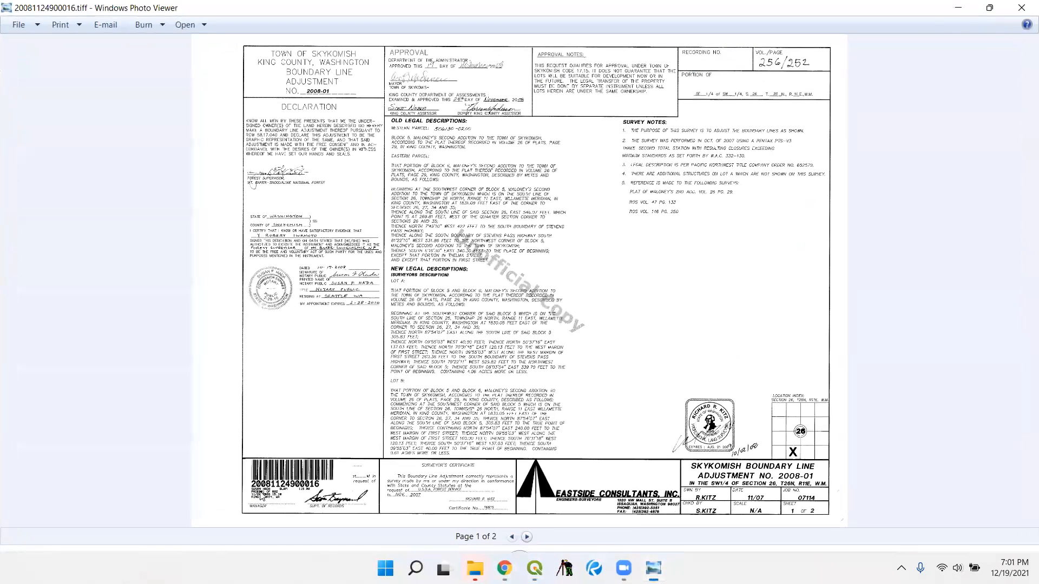
pyautogui.click(526, 537)
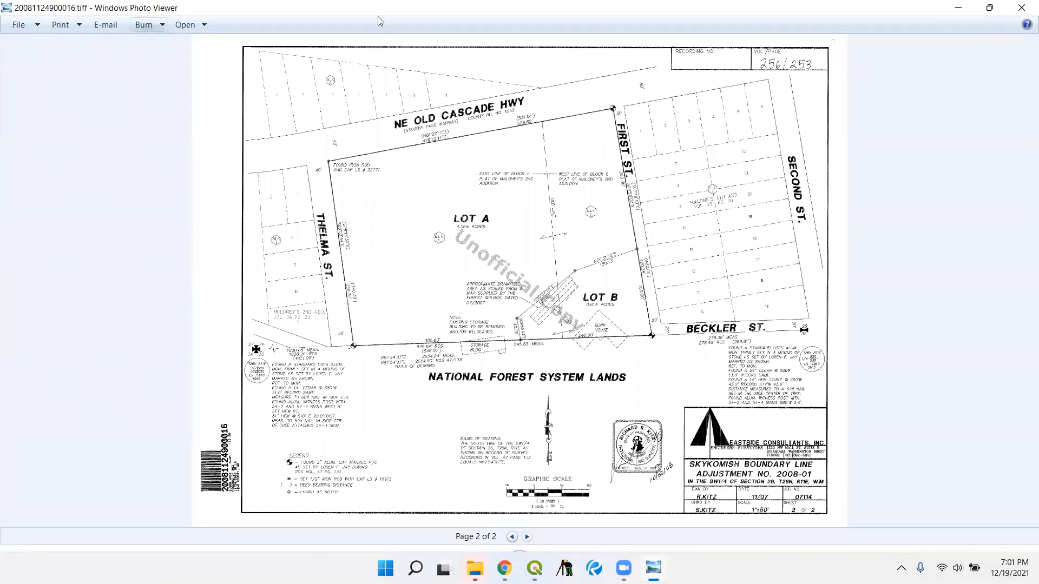
pyautogui.click(1019, 10)
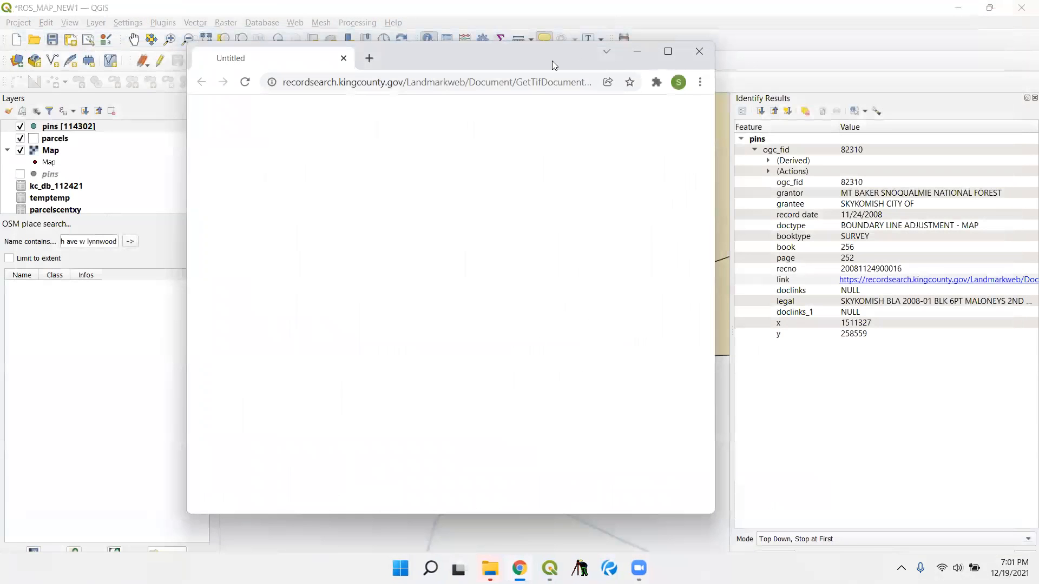
pyautogui.click(699, 51)
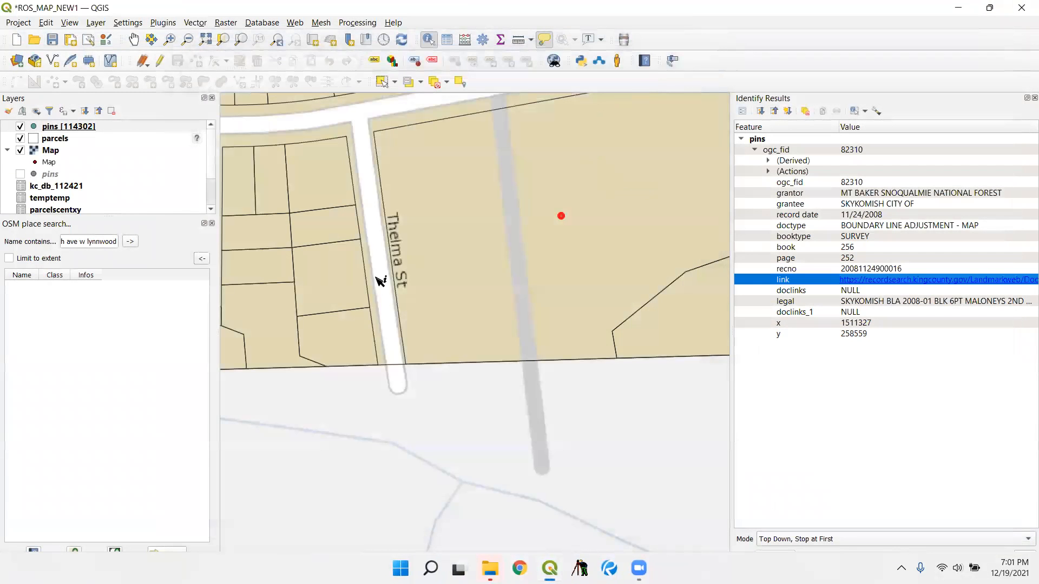
# - Hide the parcels layer and inspect the Seattle pins down to the neighbourhood around S Massachusetts St, south of I-90
pyautogui.scroll(-2, 378, 278)
pyautogui.scroll(-3, 456, 335)
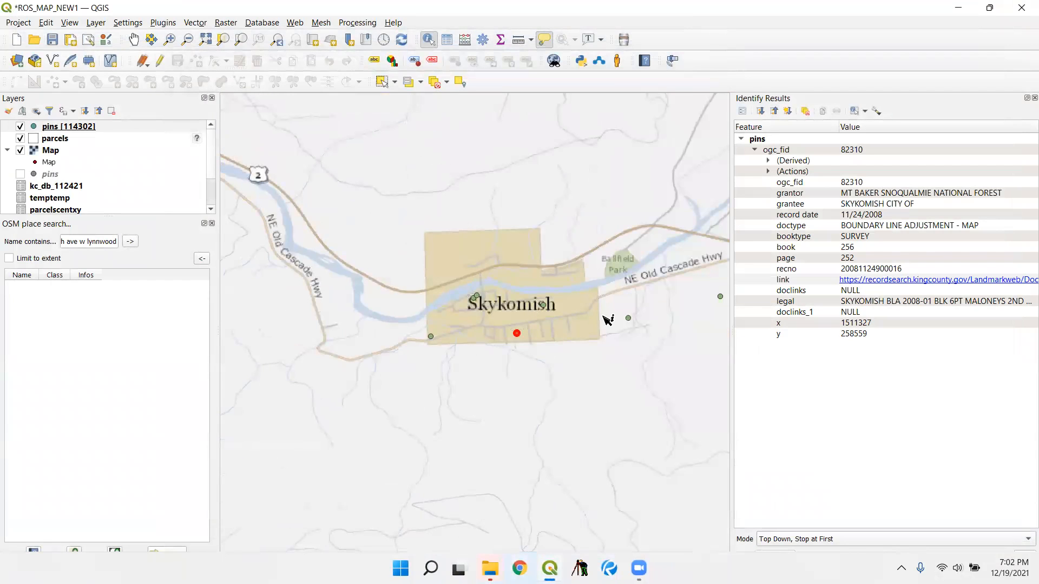
pyautogui.scroll(-3, 608, 319)
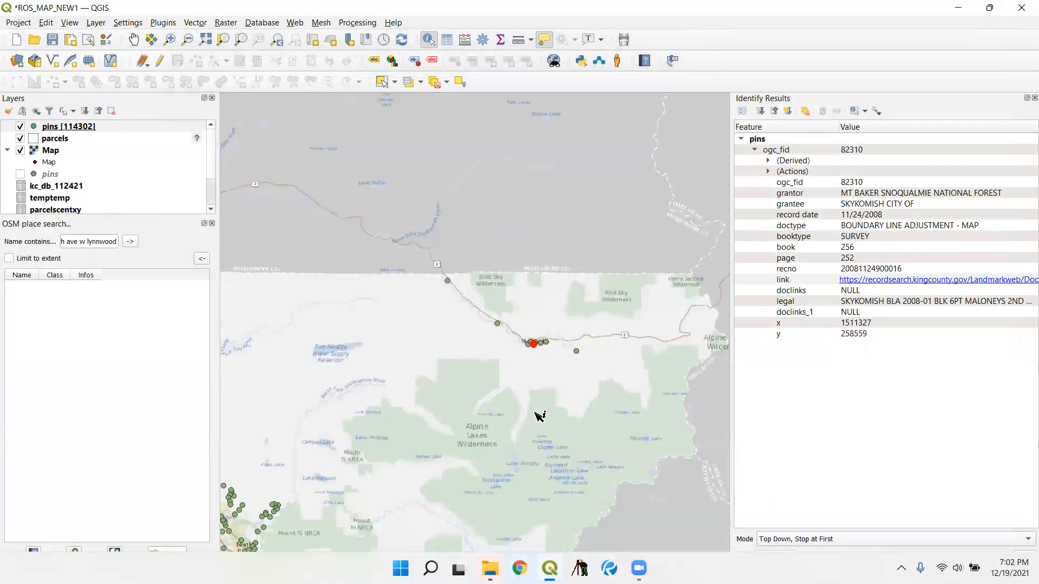
pyautogui.moveTo(369, 352); pyautogui.dragTo(582, 265)
pyautogui.moveTo(311, 327); pyautogui.dragTo(543, 333)
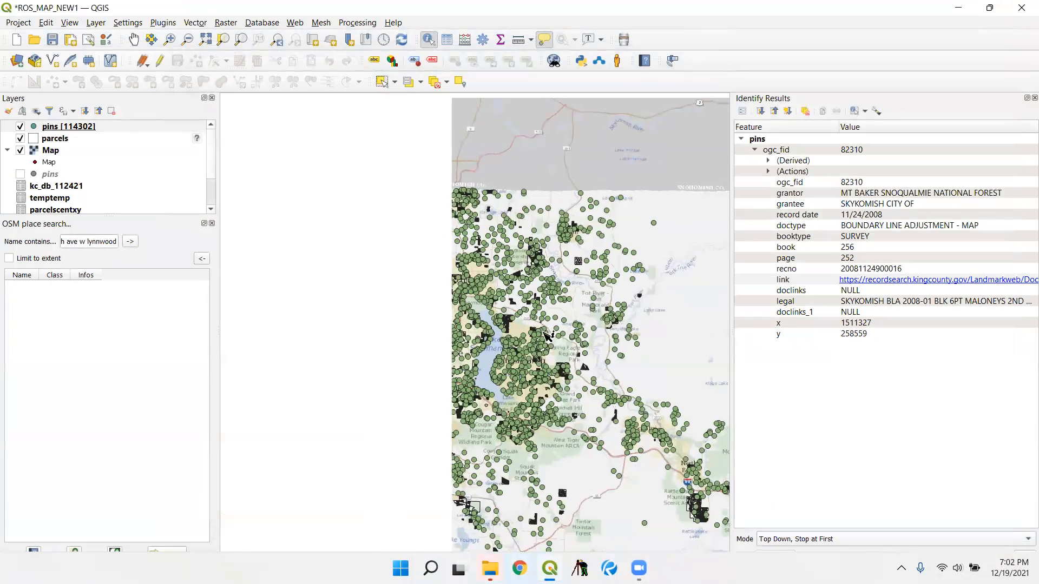
pyautogui.moveTo(448, 399); pyautogui.dragTo(638, 342)
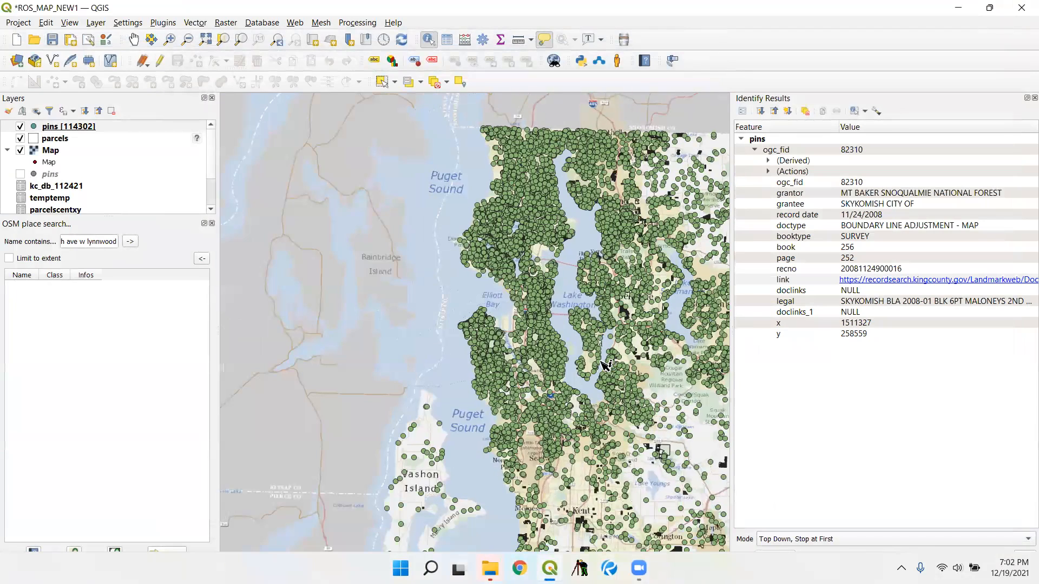
pyautogui.click(20, 138)
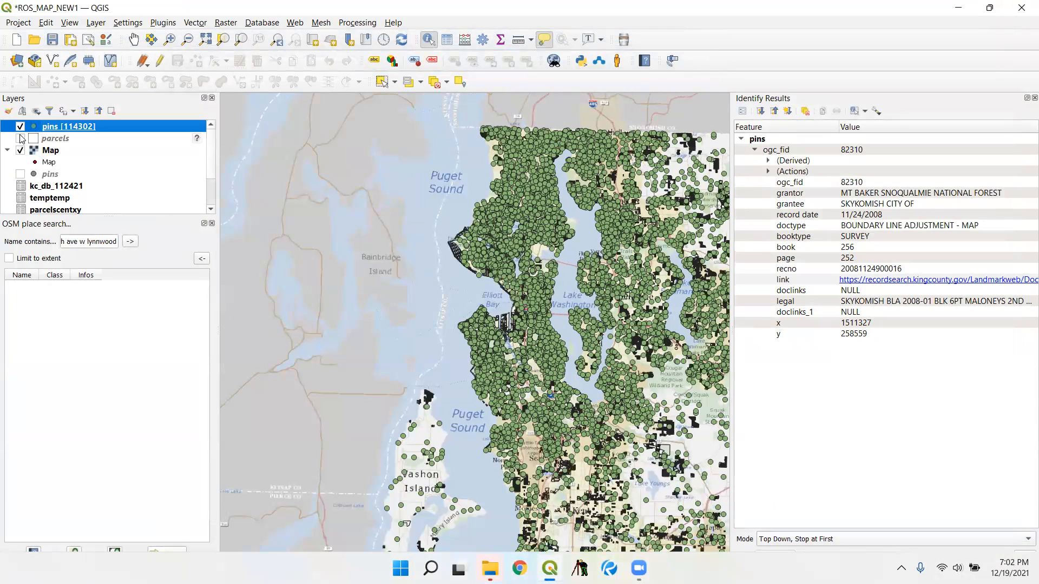
pyautogui.scroll(2, 547, 323)
pyautogui.scroll(-3, 547, 323)
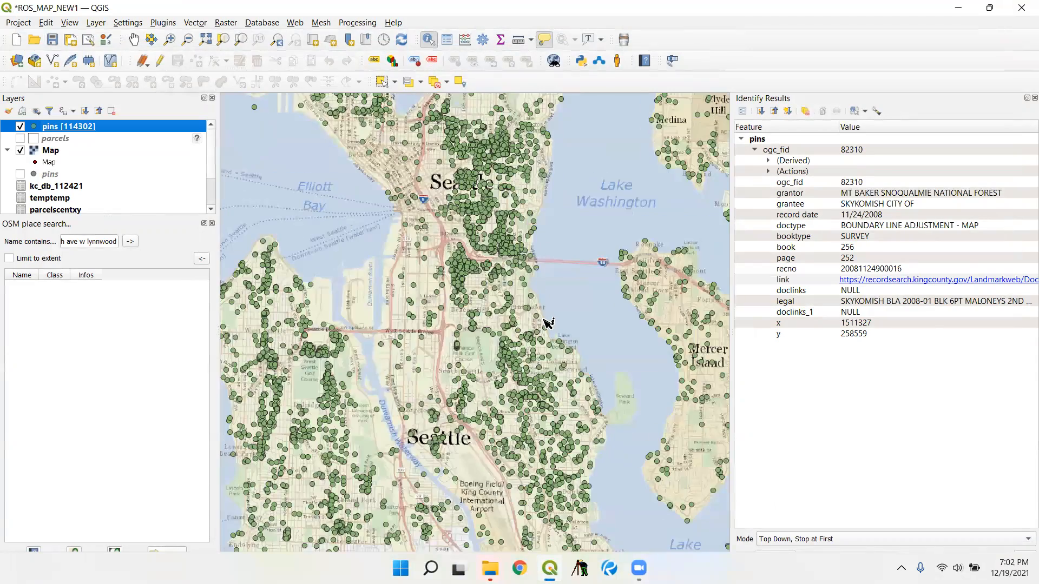
pyautogui.scroll(3, 361, 261)
pyautogui.scroll(-2, 454, 285)
pyautogui.scroll(4, 568, 303)
pyautogui.scroll(1, 499, 214)
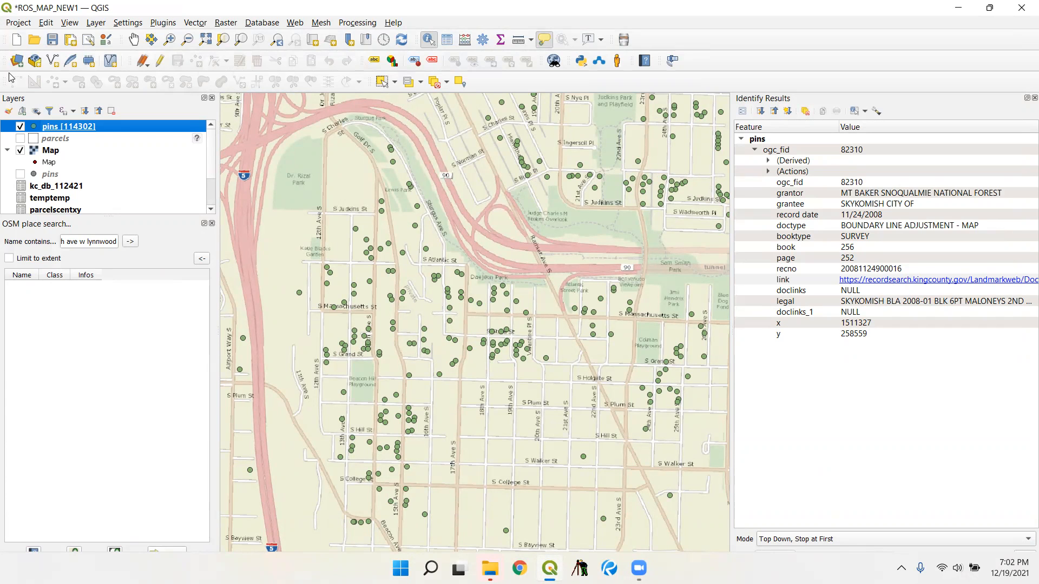
# - Open the attribute table of the pins layer, widen the doclinks column and look through its entries
pyautogui.rightClick(93, 128)
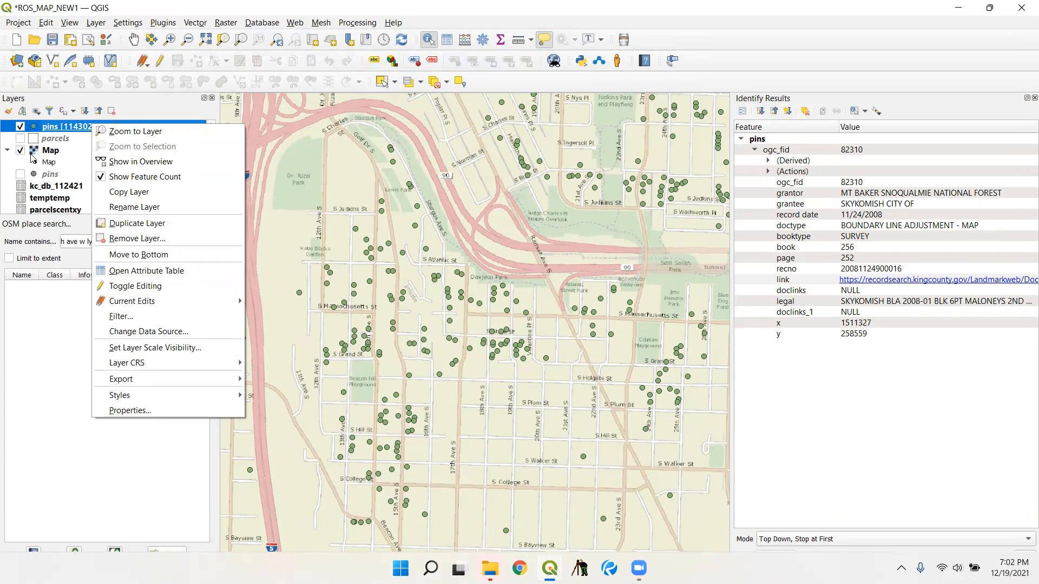
pyautogui.click(200, 271)
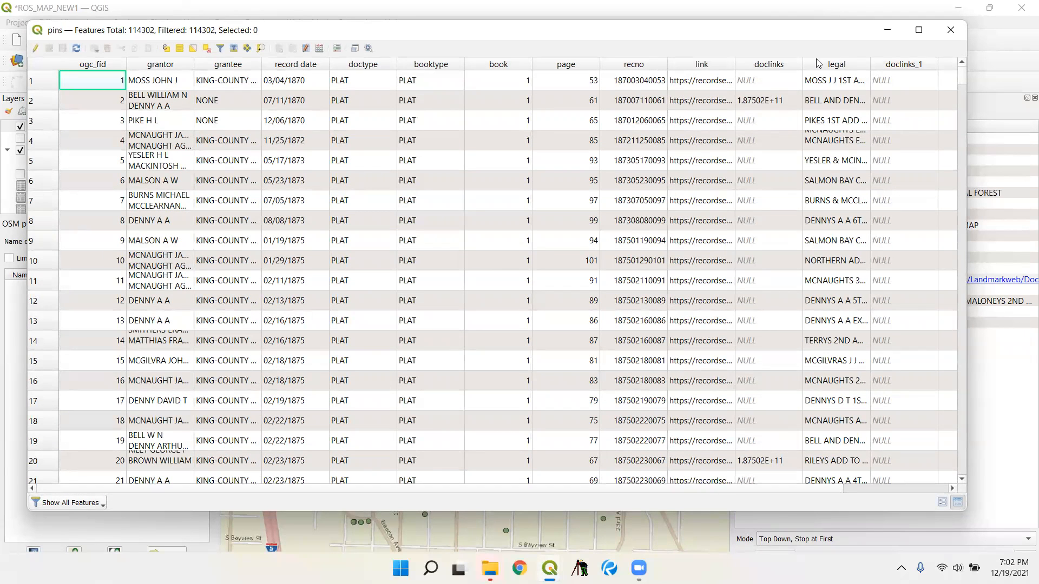
pyautogui.moveTo(803, 64); pyautogui.dragTo(844, 65)
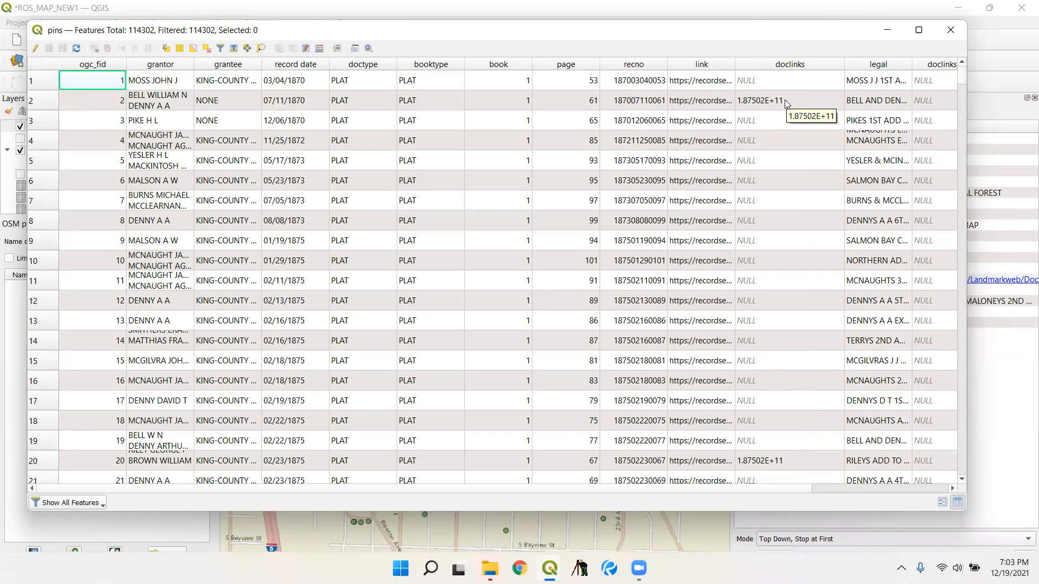
pyautogui.scroll(-3, 782, 352)
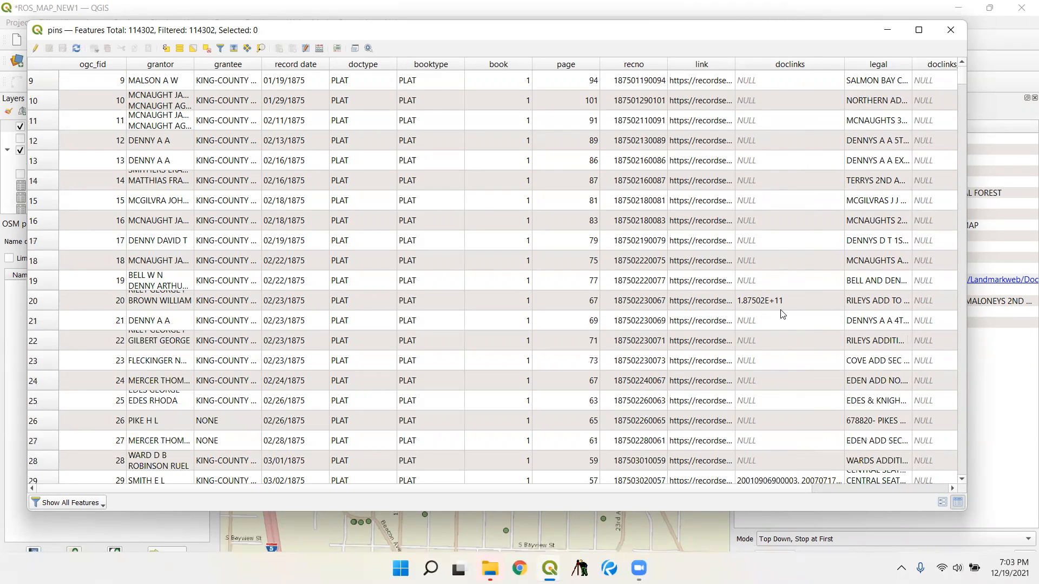
pyautogui.scroll(-4, 779, 322)
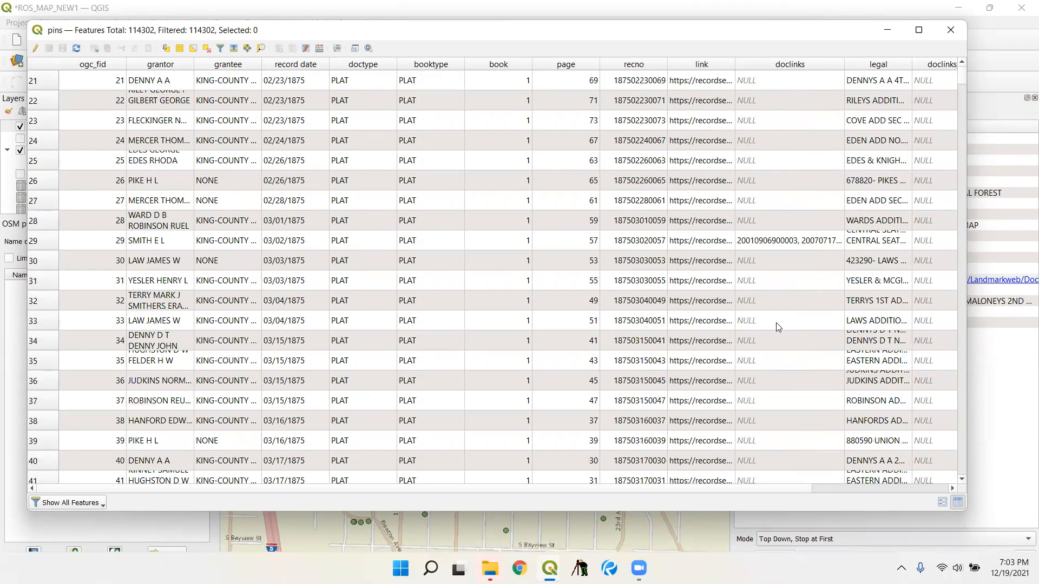
pyautogui.scroll(-9, 774, 242)
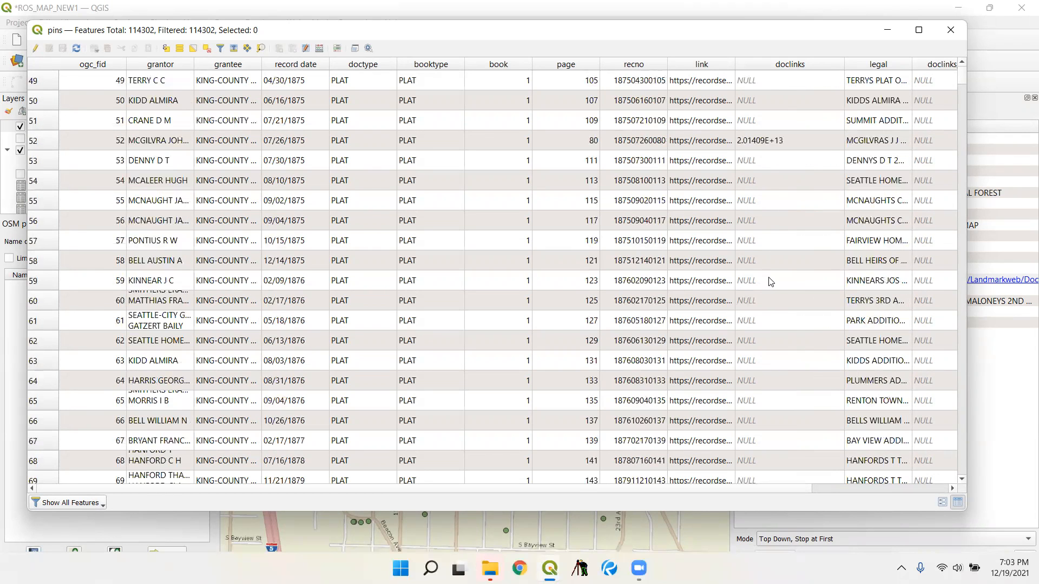
# - Enlarge the pins attribute table and look through its records from the 1870s plats up to October 2010
pyautogui.scroll(3, 771, 213)
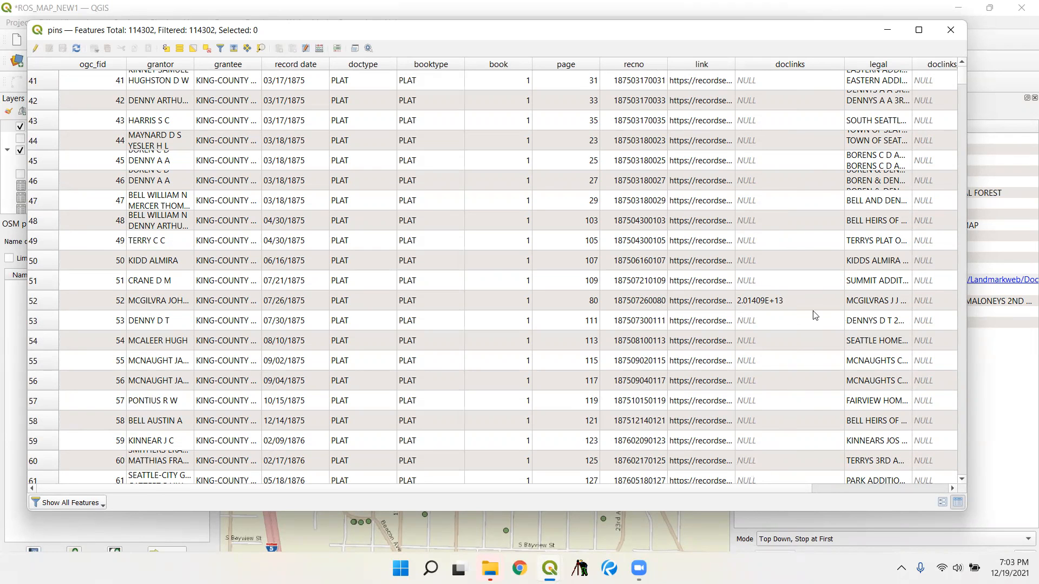
pyautogui.scroll(-20, 799, 340)
pyautogui.scroll(-1, 782, 412)
pyautogui.moveTo(769, 488); pyautogui.dragTo(957, 528)
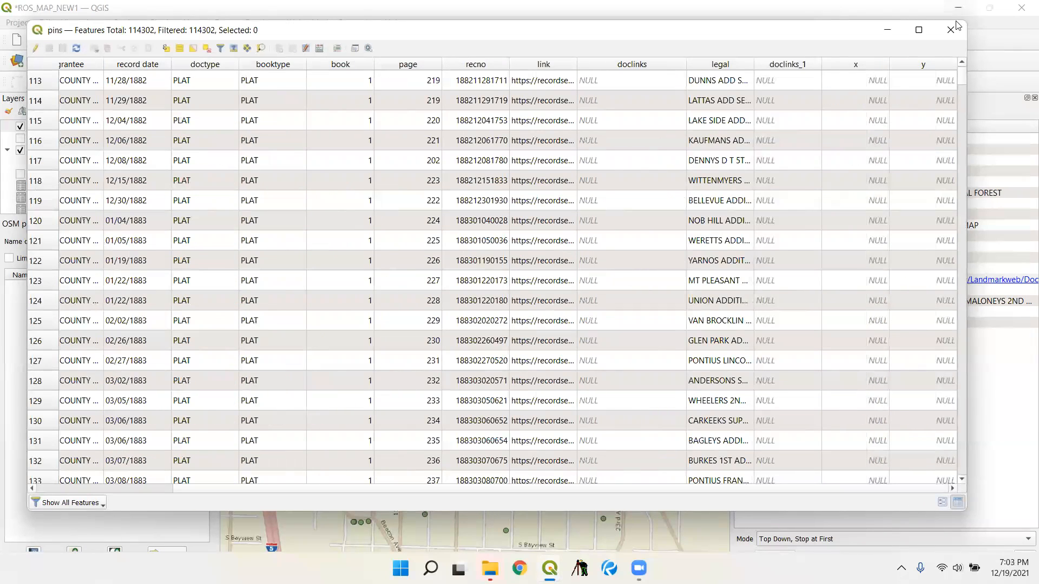
pyautogui.click(922, 30)
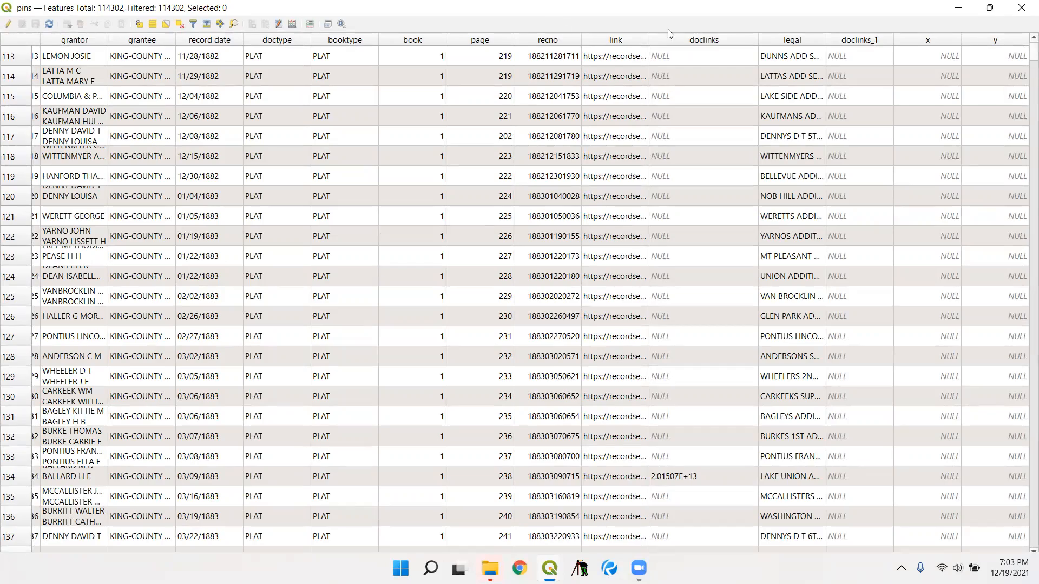
pyautogui.moveTo(1032, 53); pyautogui.dragTo(1023, 410)
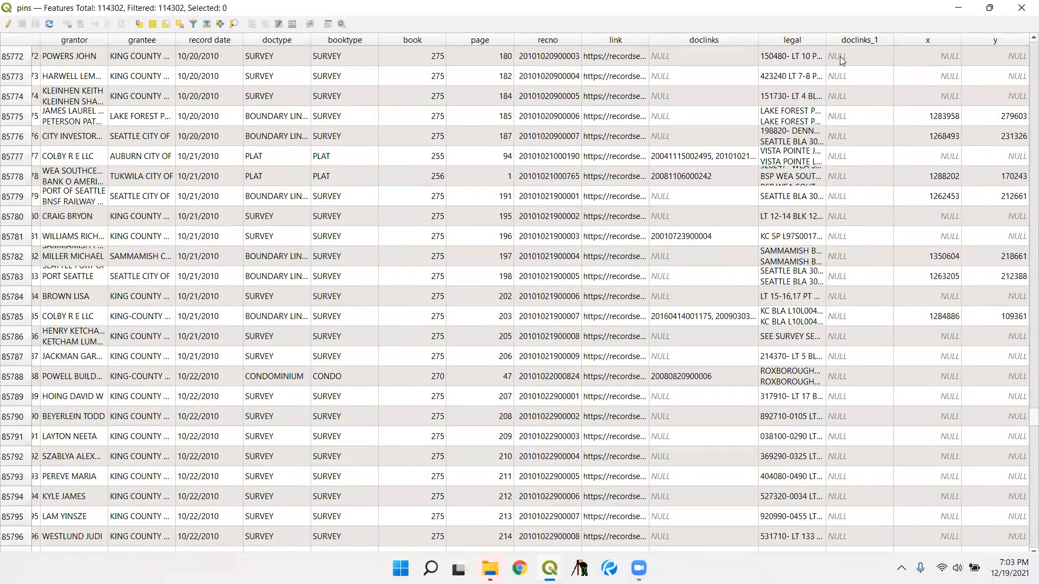
# - Widen the legal column, look through the late-2010 legal descriptions and restore the table to a smaller window
pyautogui.moveTo(826, 39); pyautogui.dragTo(981, 40)
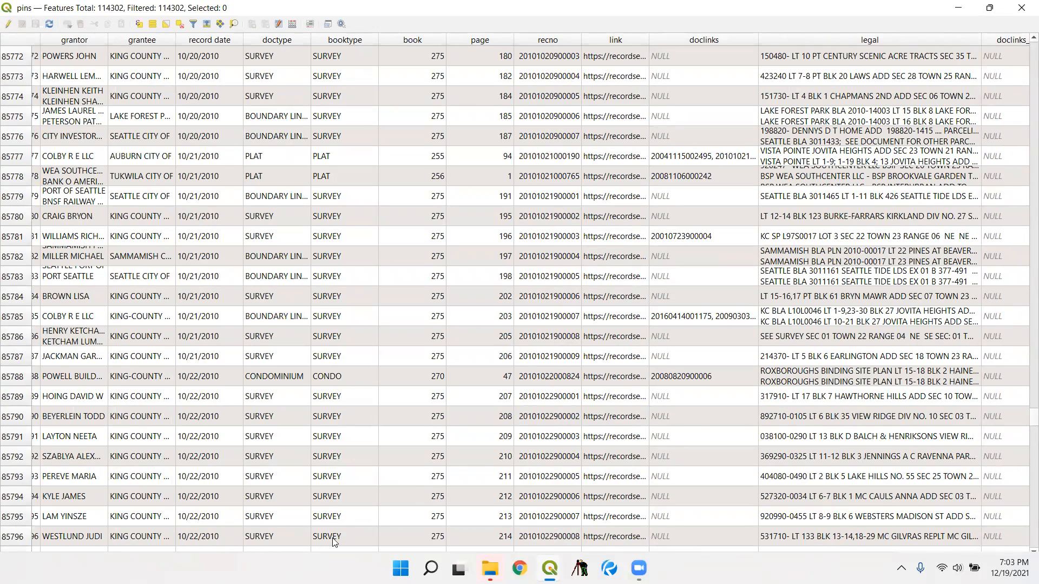
pyautogui.scroll(-5, 801, 340)
pyautogui.scroll(-3, 808, 341)
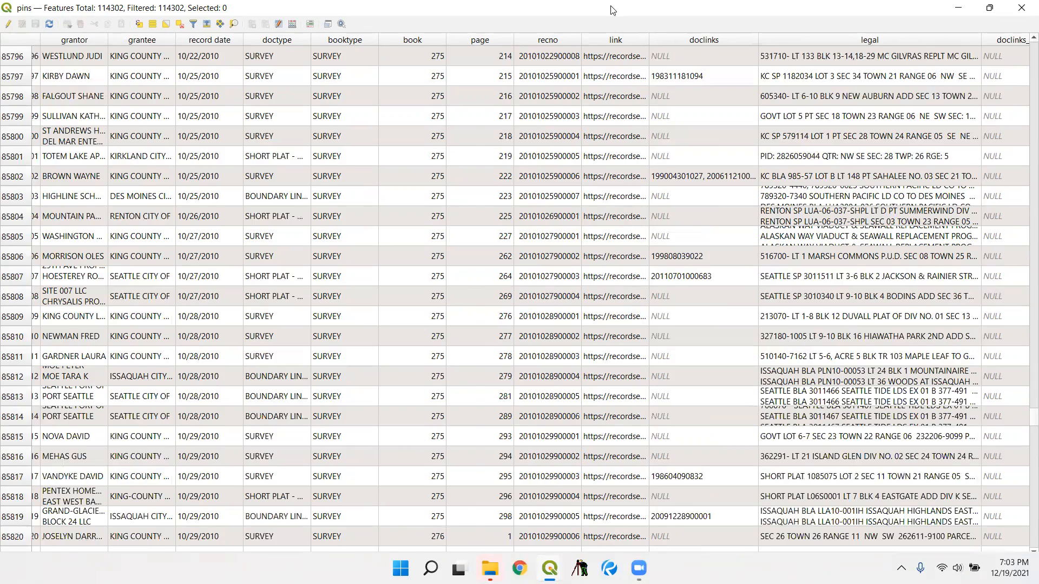
pyautogui.doubleClick(611, 6)
pyautogui.moveTo(662, 472); pyautogui.dragTo(784, 484)
pyautogui.scroll(-5, 654, 389)
pyautogui.scroll(-17, 654, 388)
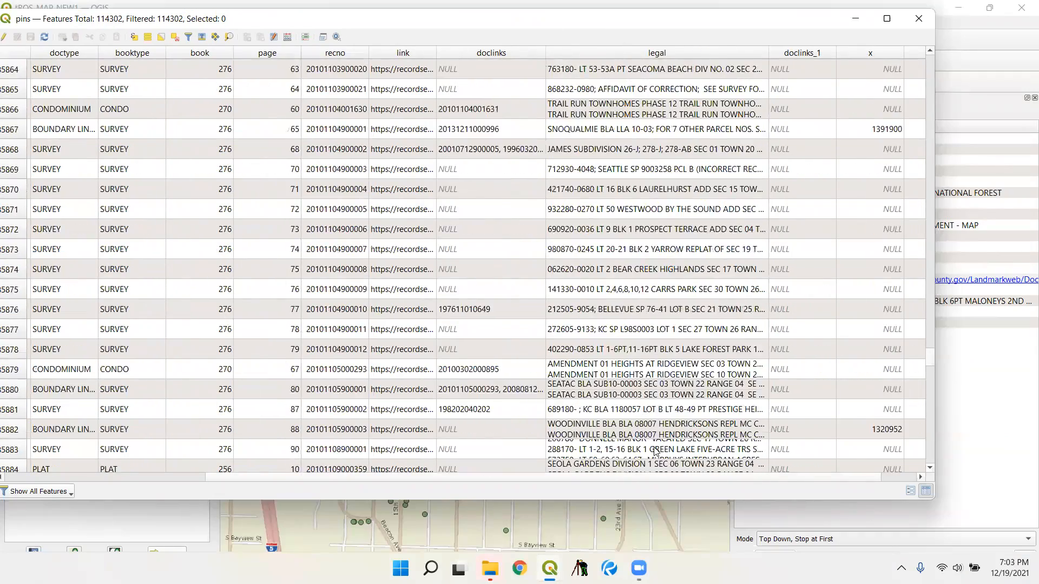
# - Switch automatic taskbar hiding off and on again in the Windows taskbar settings, and close the settings
pyautogui.rightClick(690, 571)
pyautogui.click(723, 562)
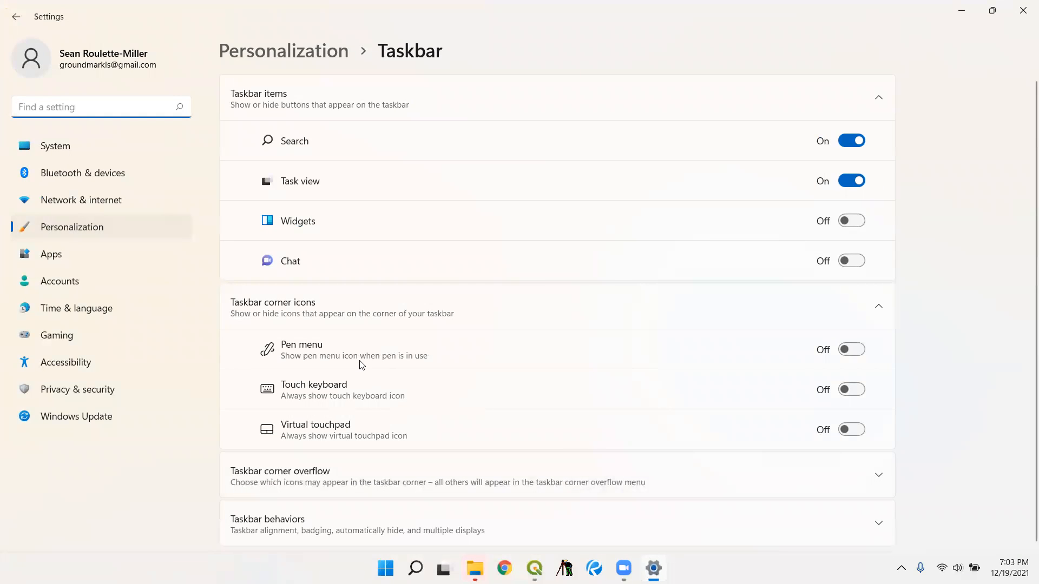
pyautogui.scroll(-2, 413, 407)
pyautogui.click(355, 487)
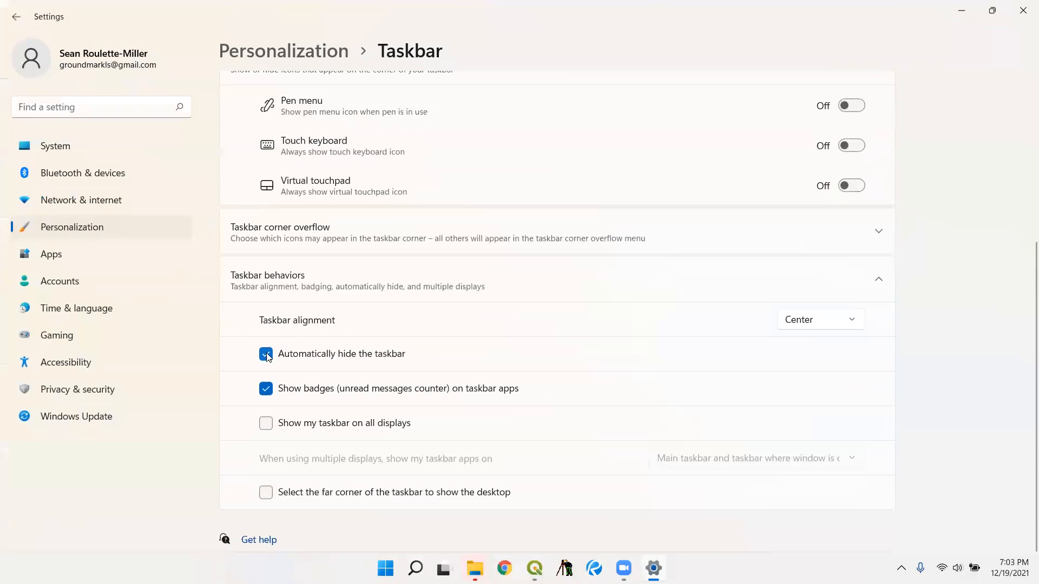
pyautogui.click(266, 355)
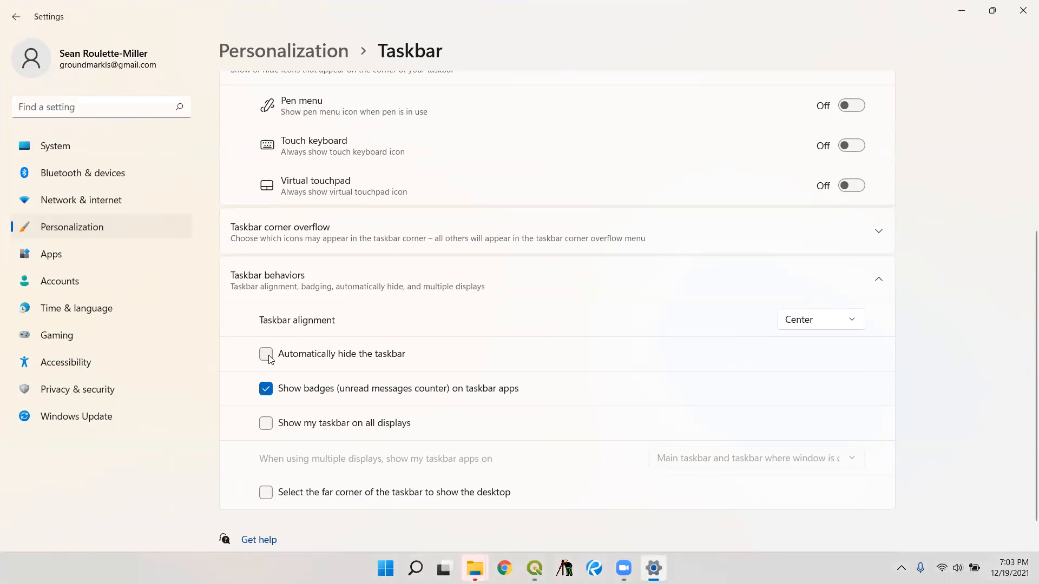
pyautogui.click(266, 355)
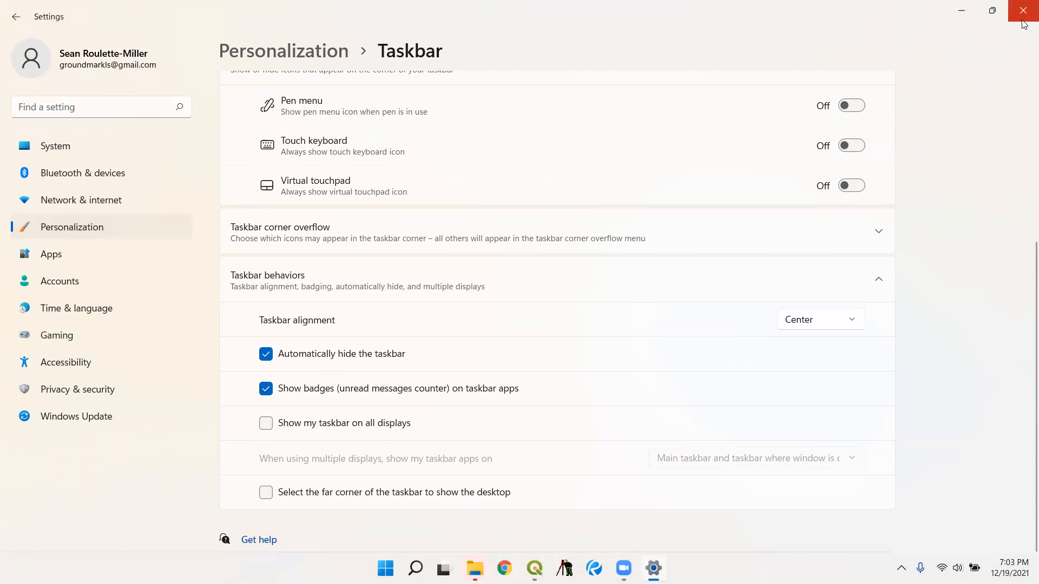
pyautogui.click(1023, 10)
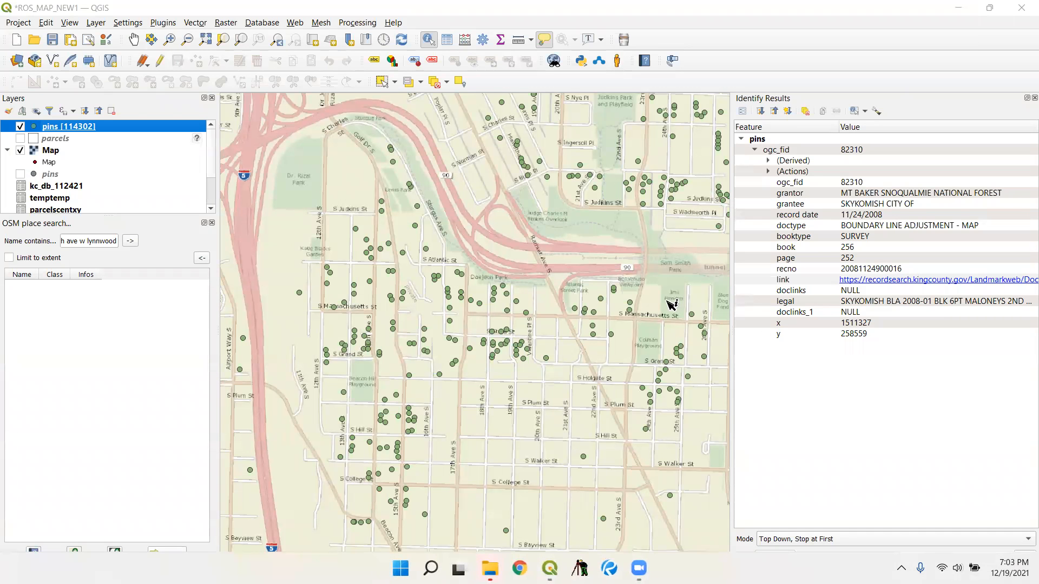
# - Return to the pins attribute table and widen the legal column further until the parcel IDs can be read
pyautogui.moveTo(549, 568)
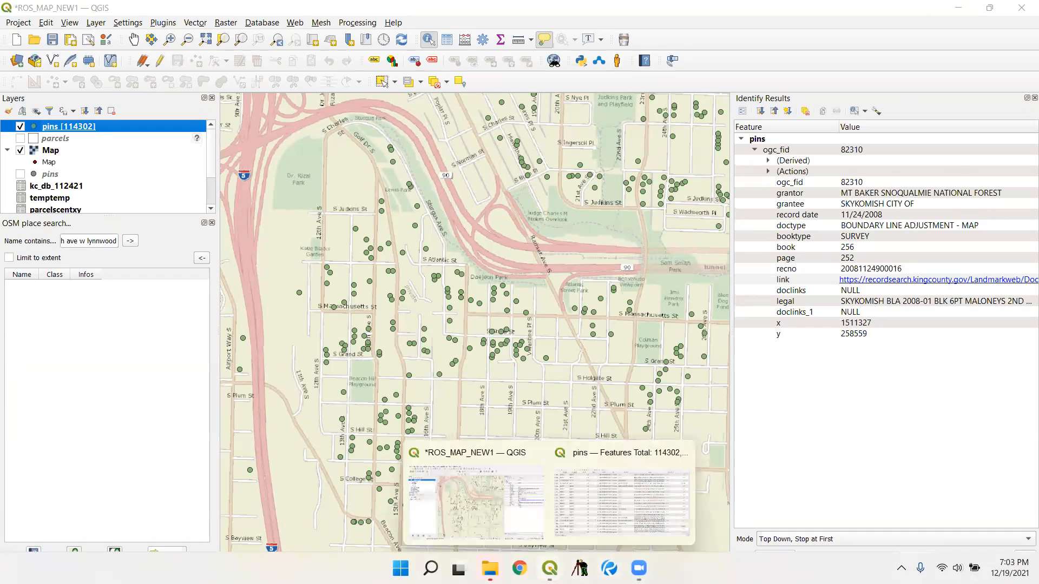
pyautogui.click(588, 517)
pyautogui.scroll(-5, 622, 323)
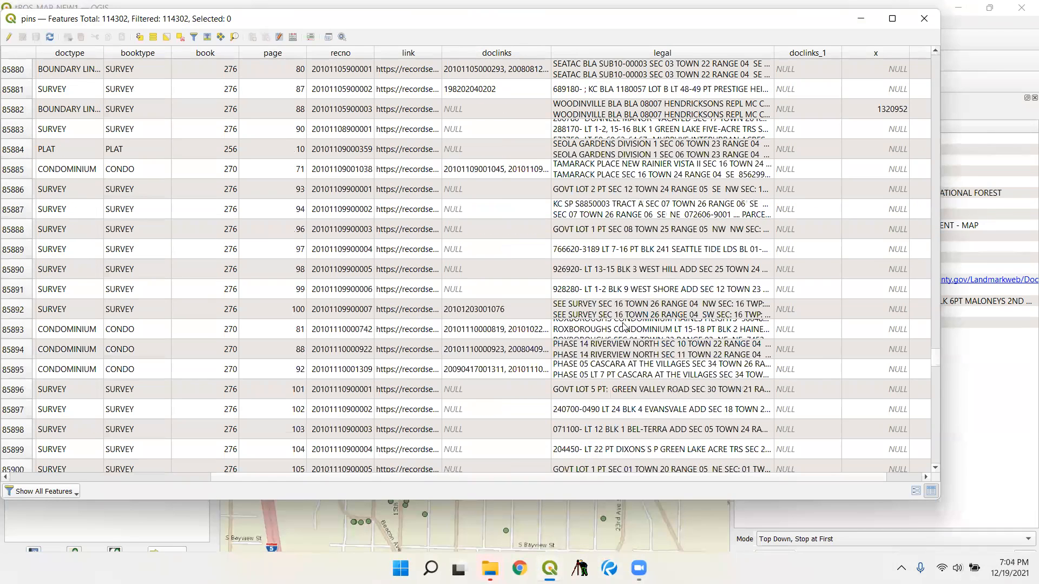
pyautogui.moveTo(773, 53); pyautogui.dragTo(880, 54)
pyautogui.scroll(-12, 676, 310)
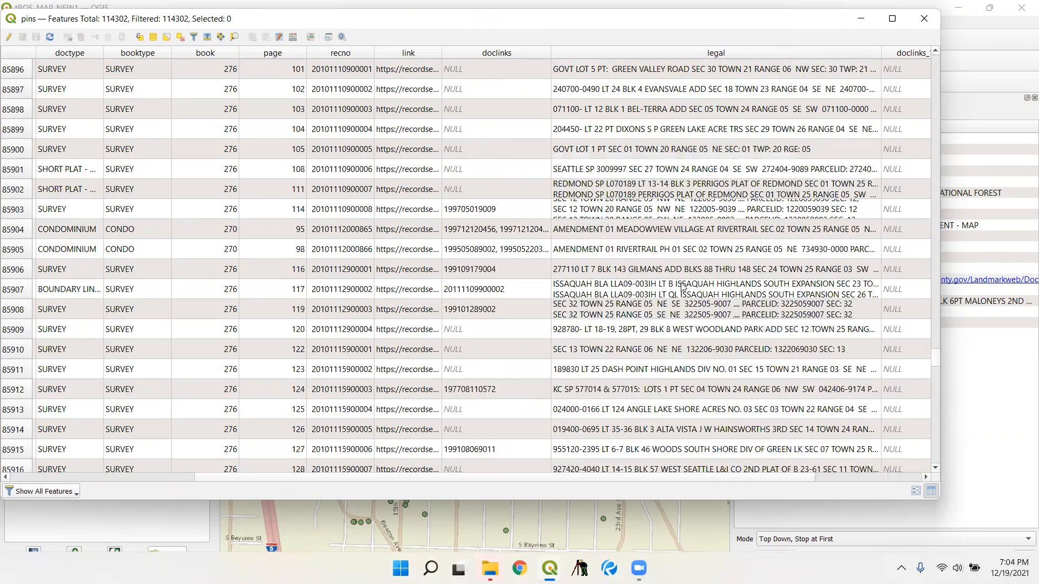
pyautogui.scroll(-8, 676, 310)
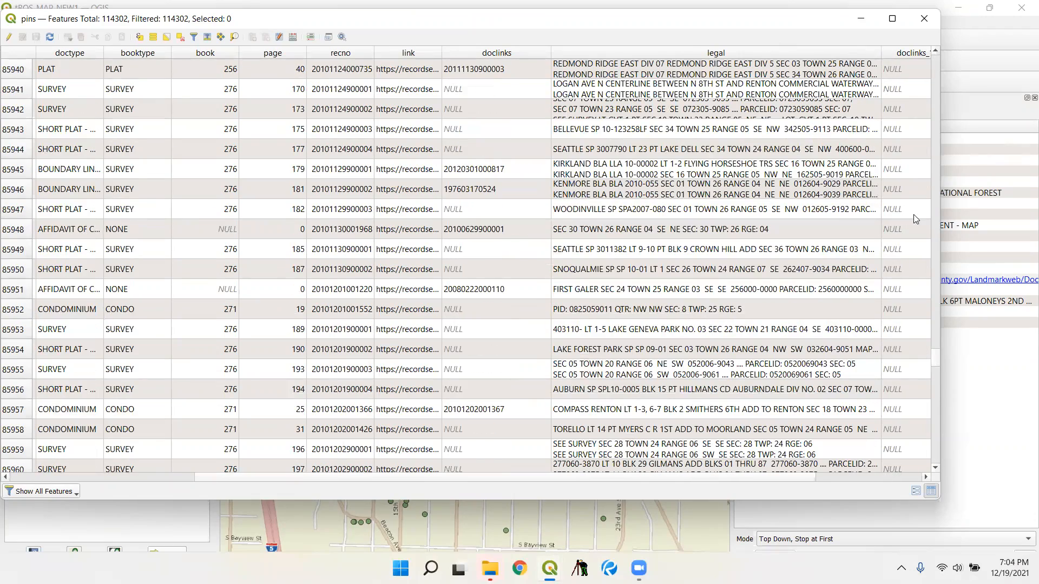
pyautogui.moveTo(881, 53); pyautogui.dragTo(929, 57)
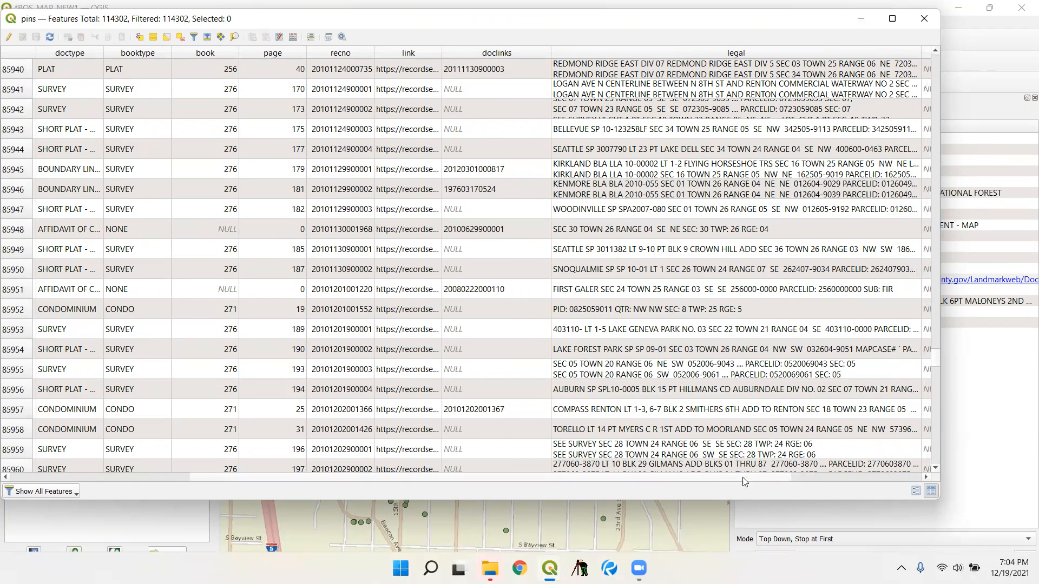
pyautogui.click(743, 478)
pyautogui.moveTo(770, 52); pyautogui.dragTo(872, 56)
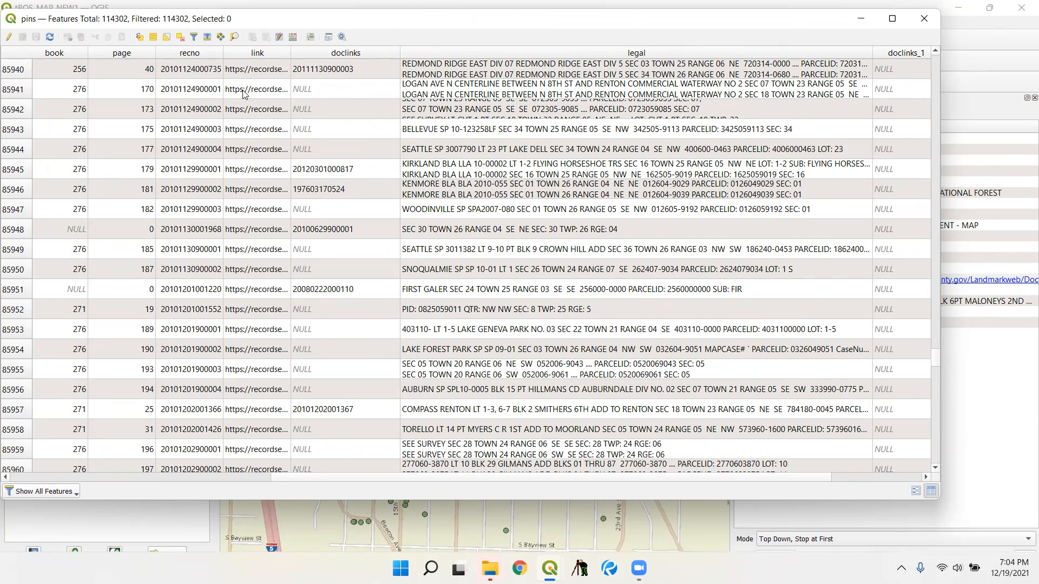
# - Start editing the pins layer and add a Text (string) field named pid with length 14
pyautogui.click(9, 36)
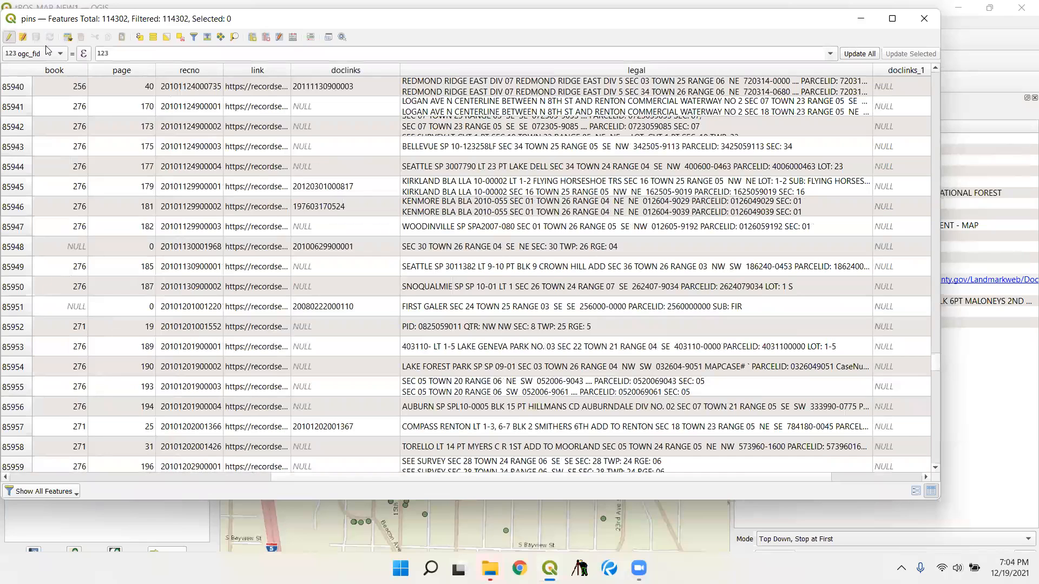
pyautogui.click(252, 38)
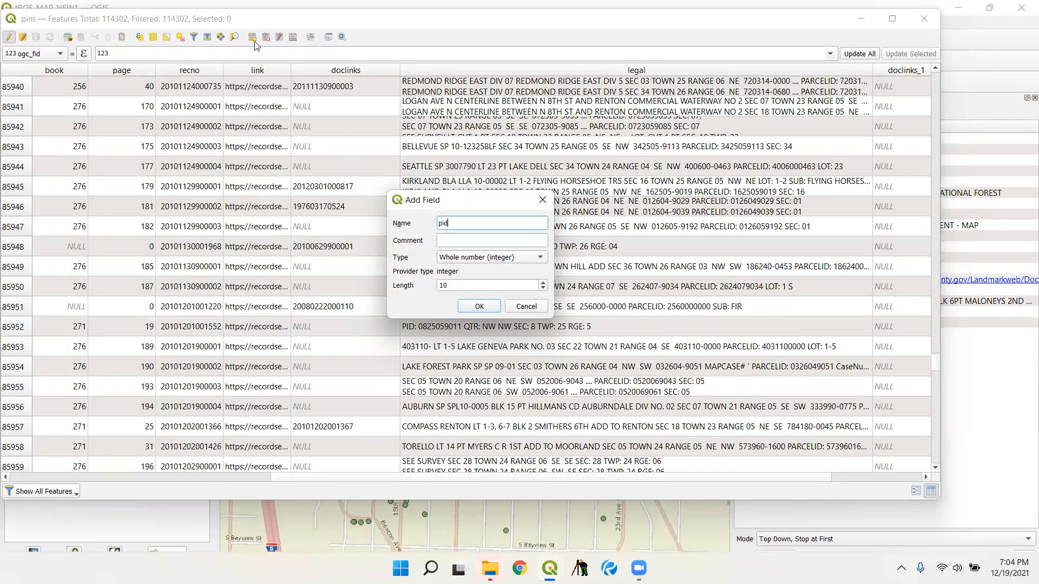
pyautogui.click(479, 257)
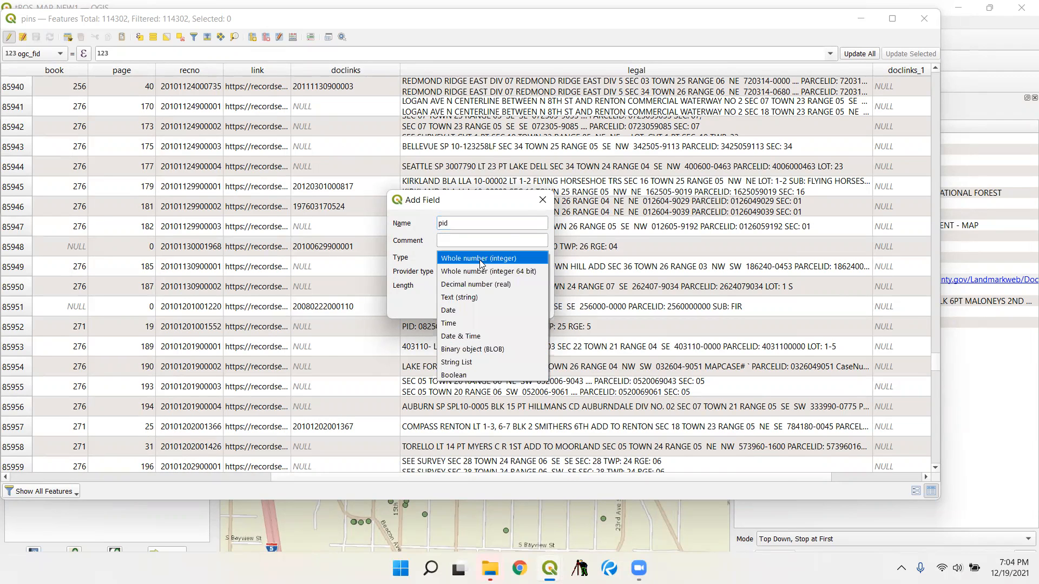
pyautogui.click(497, 295)
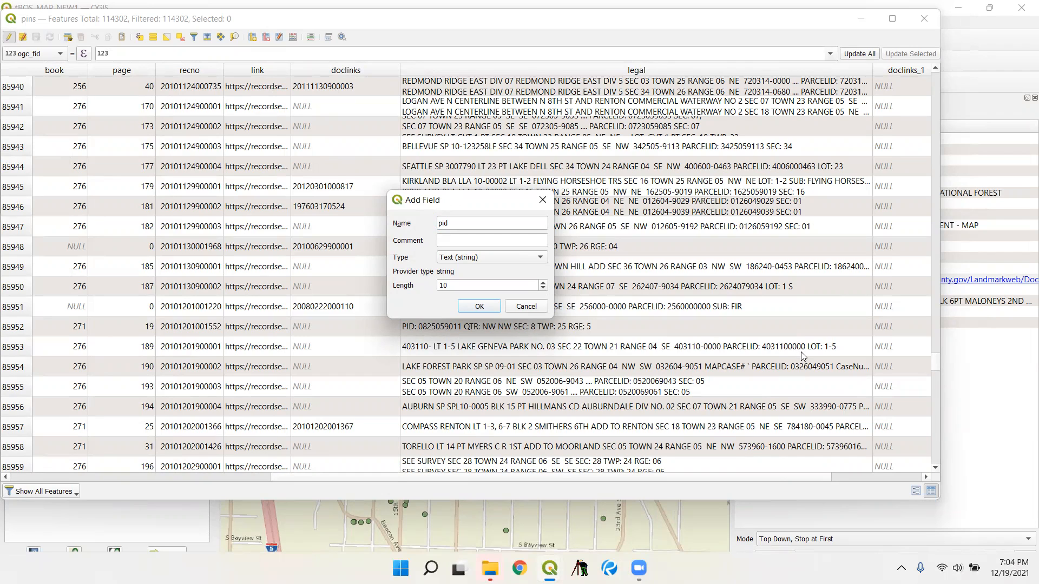
pyautogui.click(501, 282)
pyautogui.press('BackSpace')
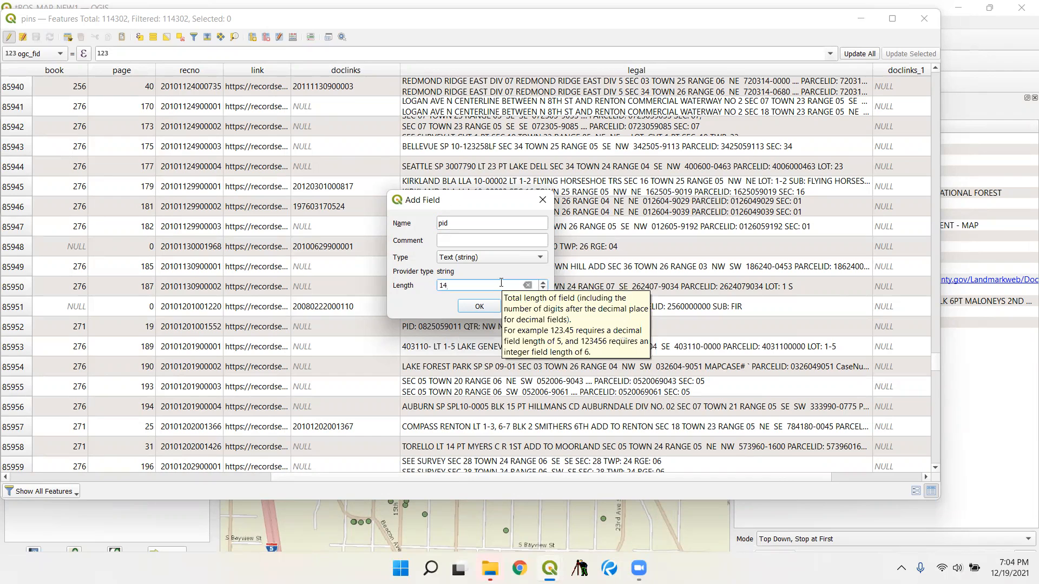
pyautogui.click(478, 309)
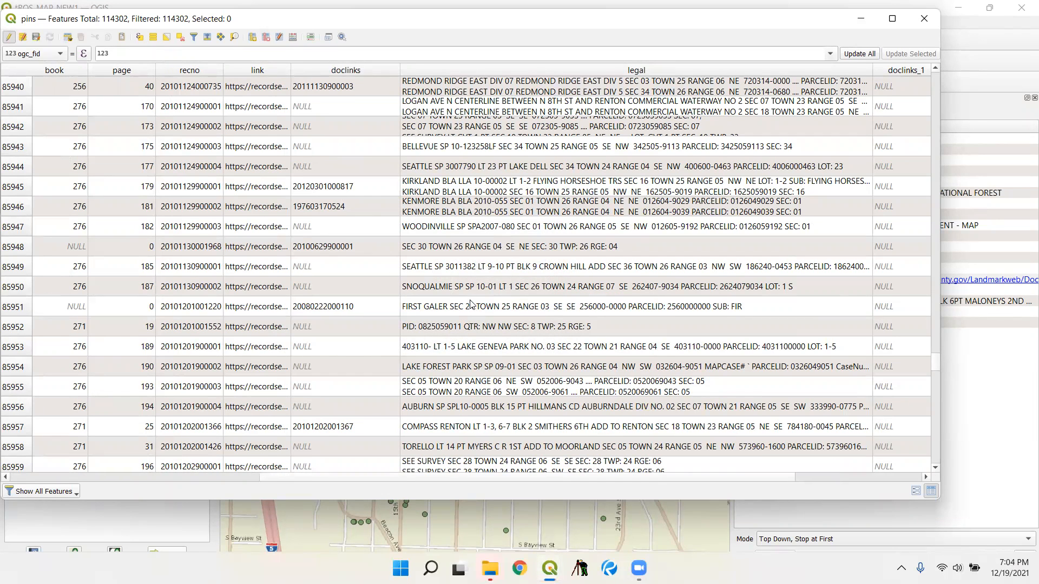
# - Bring the pid column into view, choose pid as the field to update and open the expression editor for it
pyautogui.click(859, 465)
pyautogui.moveTo(775, 477); pyautogui.dragTo(917, 493)
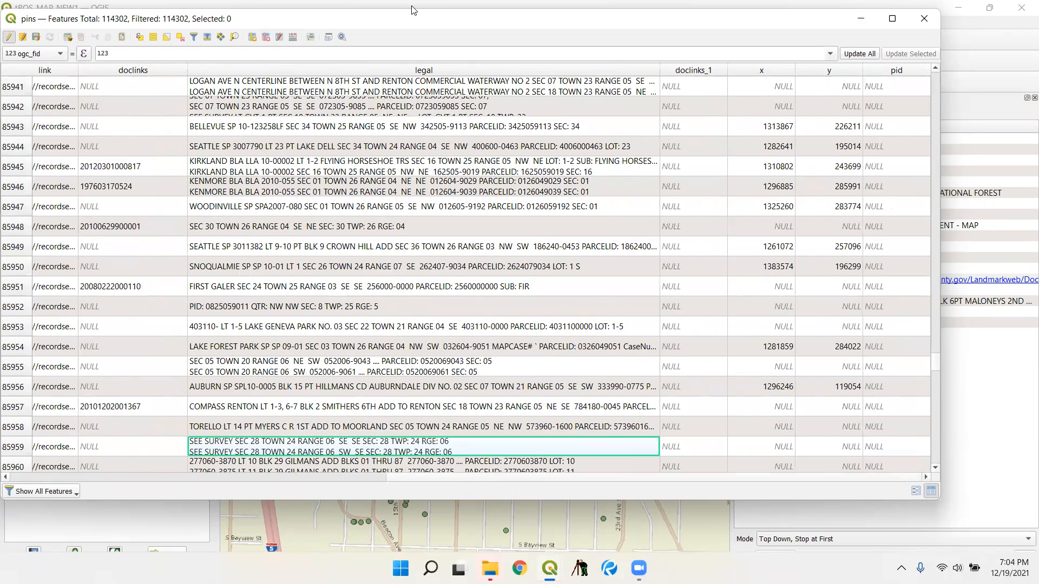
pyautogui.click(42, 54)
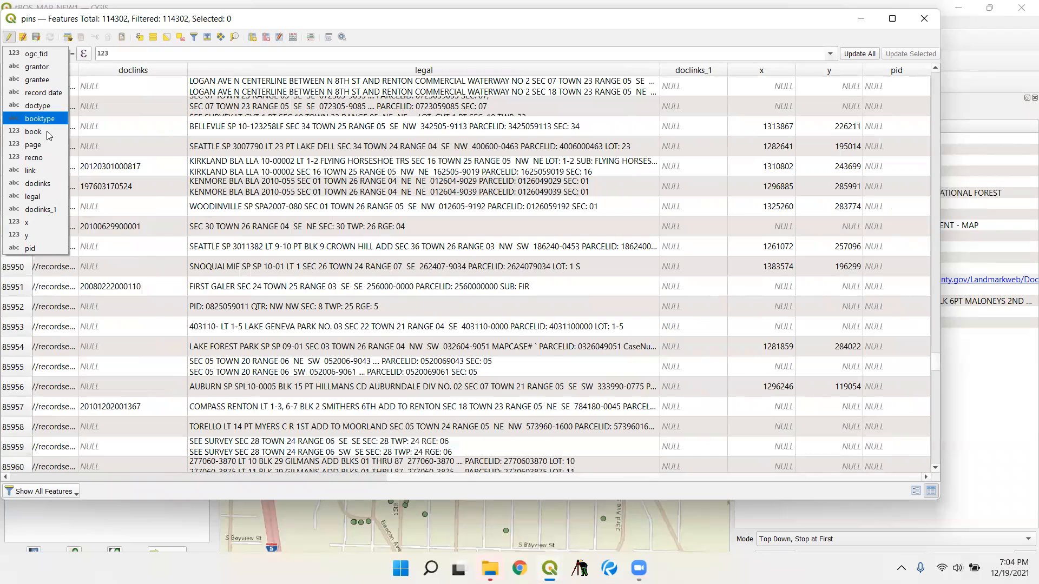
pyautogui.click(52, 248)
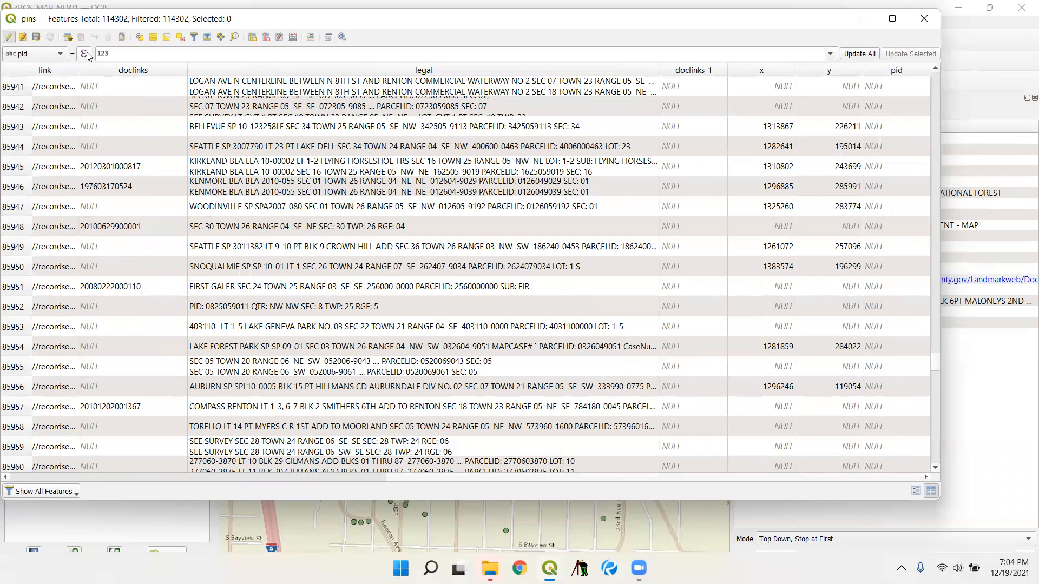
pyautogui.click(84, 54)
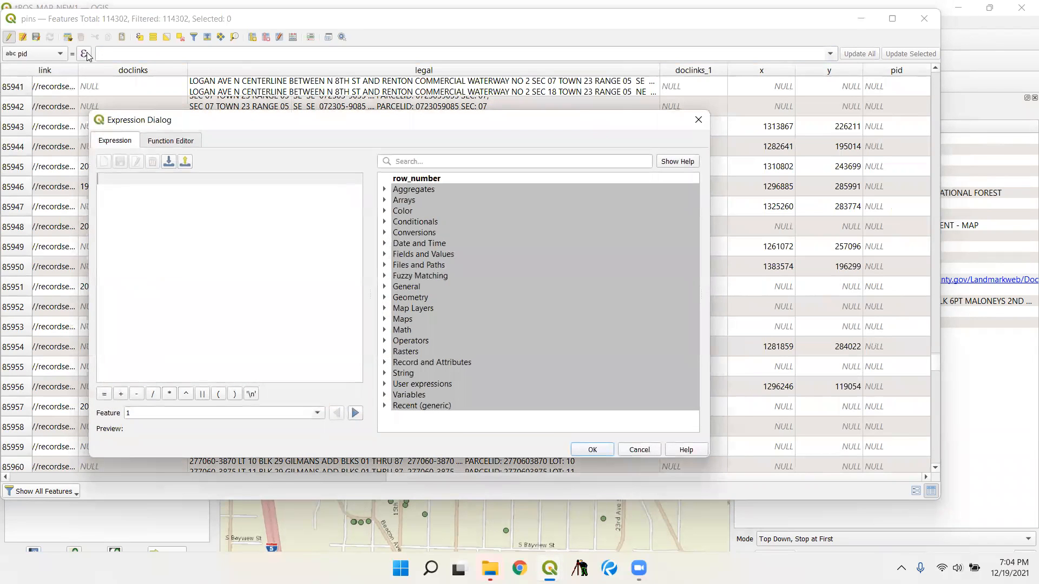
pyautogui.press('Escape')
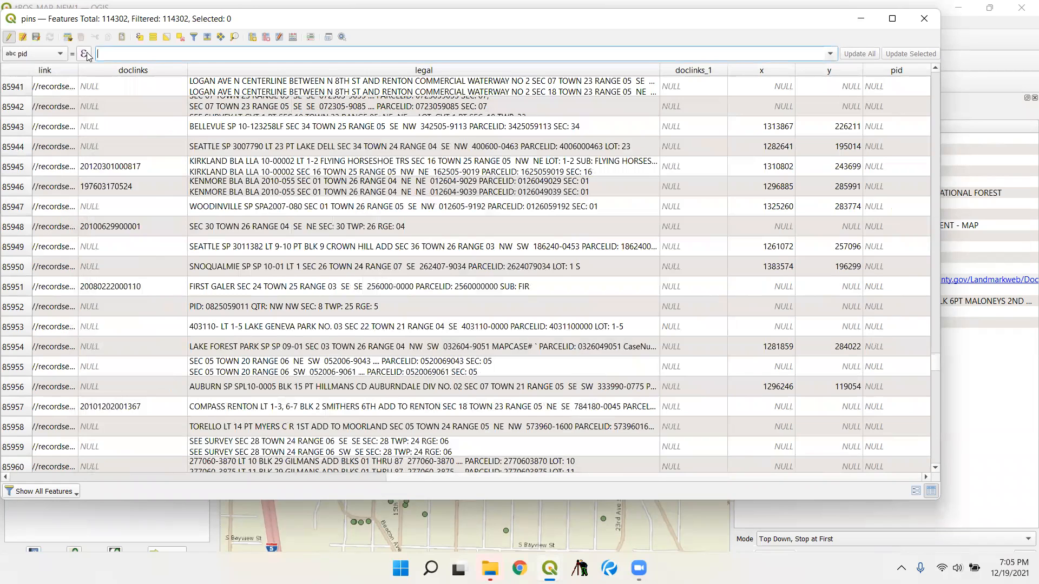
pyautogui.click(829, 54)
pyautogui.click(808, 56)
pyautogui.click(85, 54)
# - Begin the pid expression with case when "x" is null then, and list the recent expressions
pyautogui.write('case wgen')
pyautogui.press('BackSpace')
pyautogui.press('BackSpace')
pyautogui.press('BackSpace')
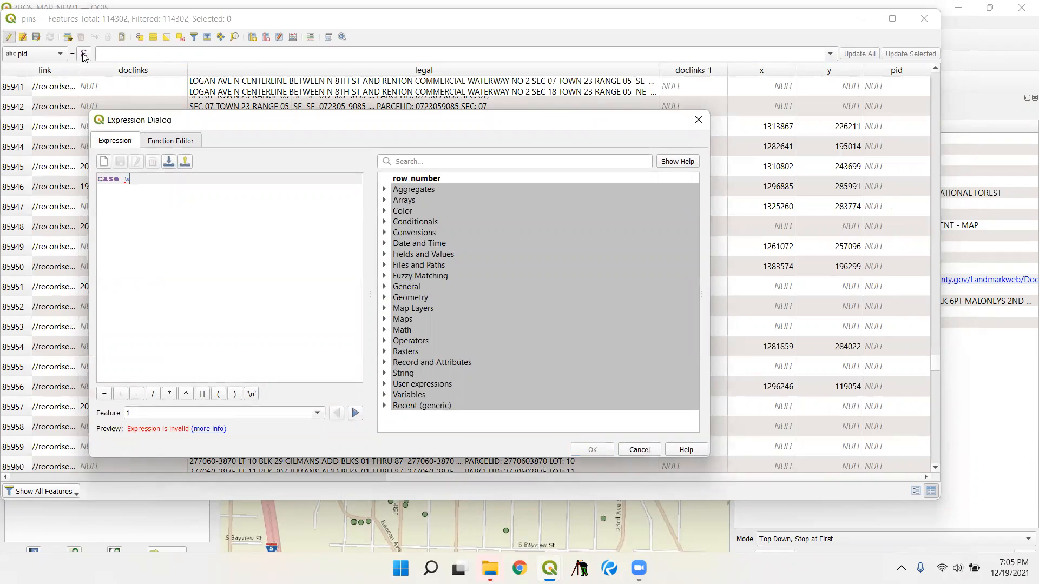
pyautogui.write('hen "x" is null then')
pyautogui.click(384, 406)
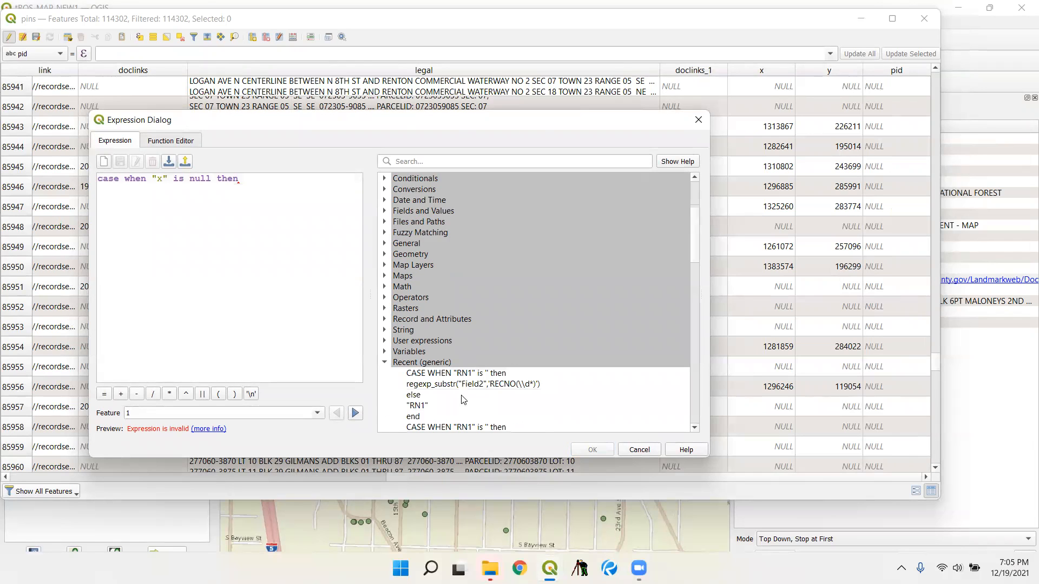
pyautogui.doubleClick(464, 297)
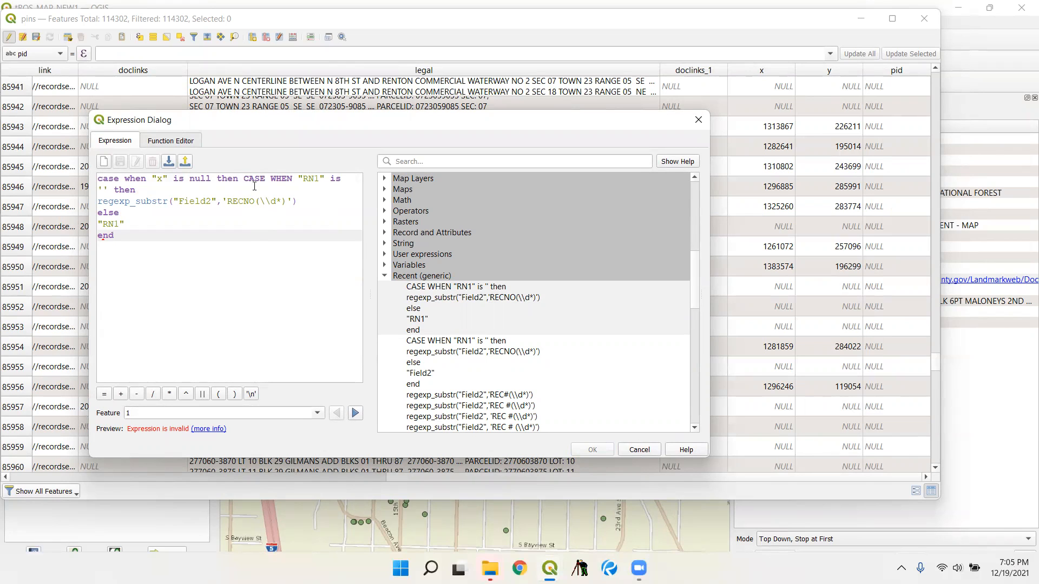
pyautogui.moveTo(245, 179); pyautogui.dragTo(299, 239)
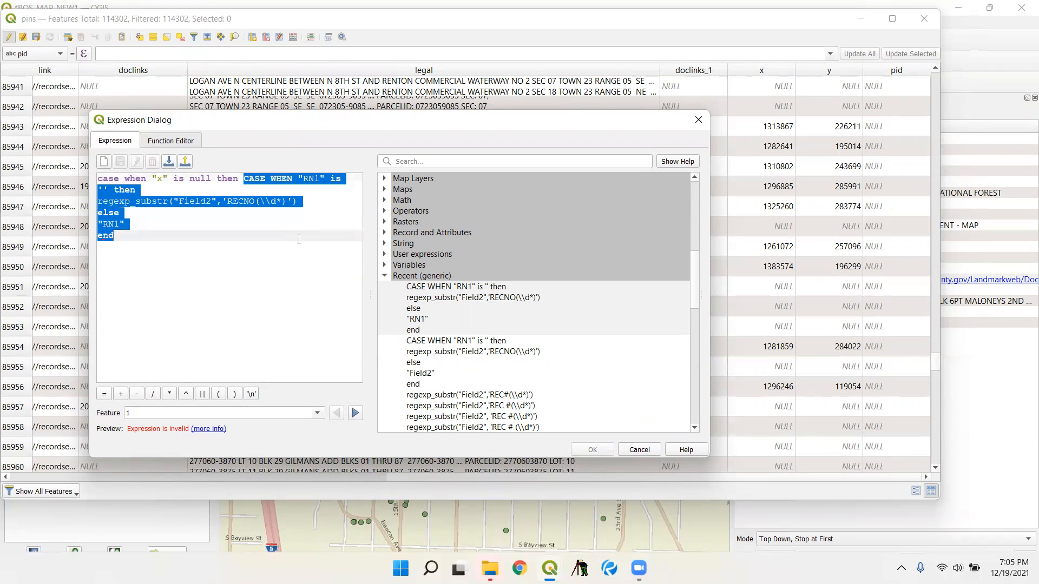
pyautogui.press('BackSpace')
# - Insert the recent regexp_substr("Field2",'REC#(\\d*)') expression and change its field to "legal" and its pattern to ': (\\d*)'
pyautogui.doubleClick(514, 395)
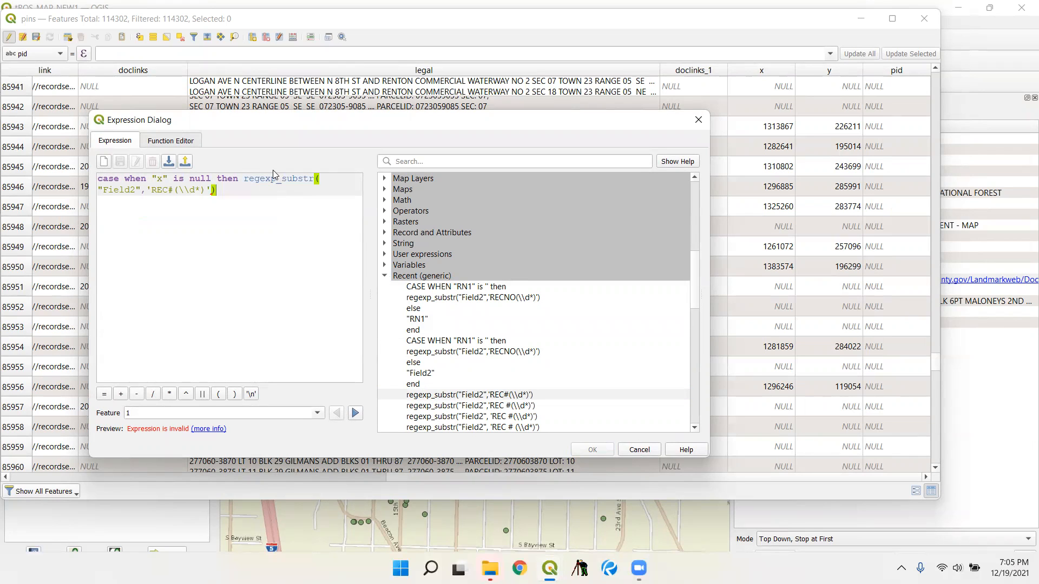
pyautogui.click(104, 190)
pyautogui.moveTo(105, 190); pyautogui.dragTo(136, 188)
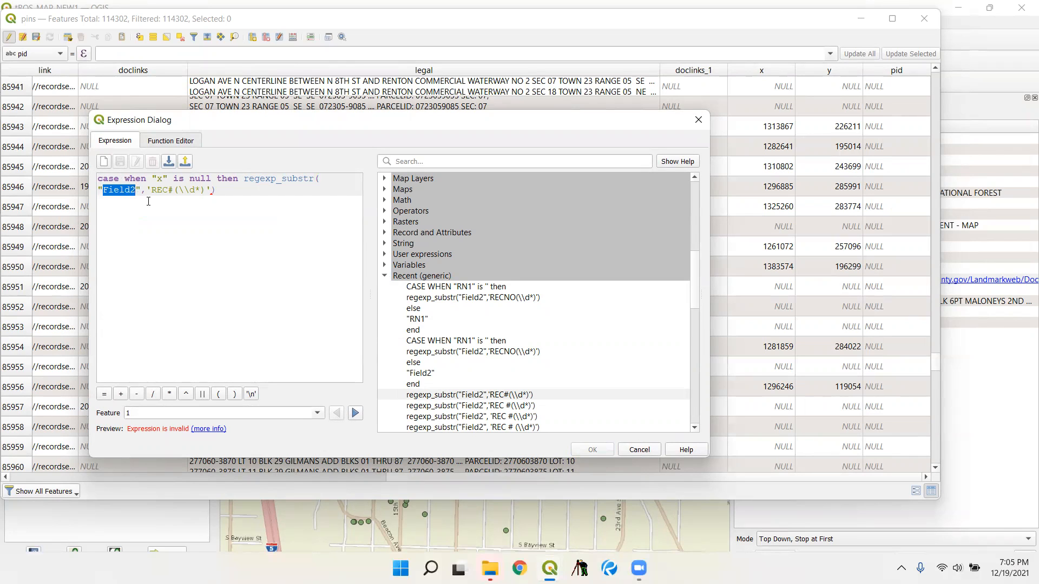
pyautogui.write('leg')
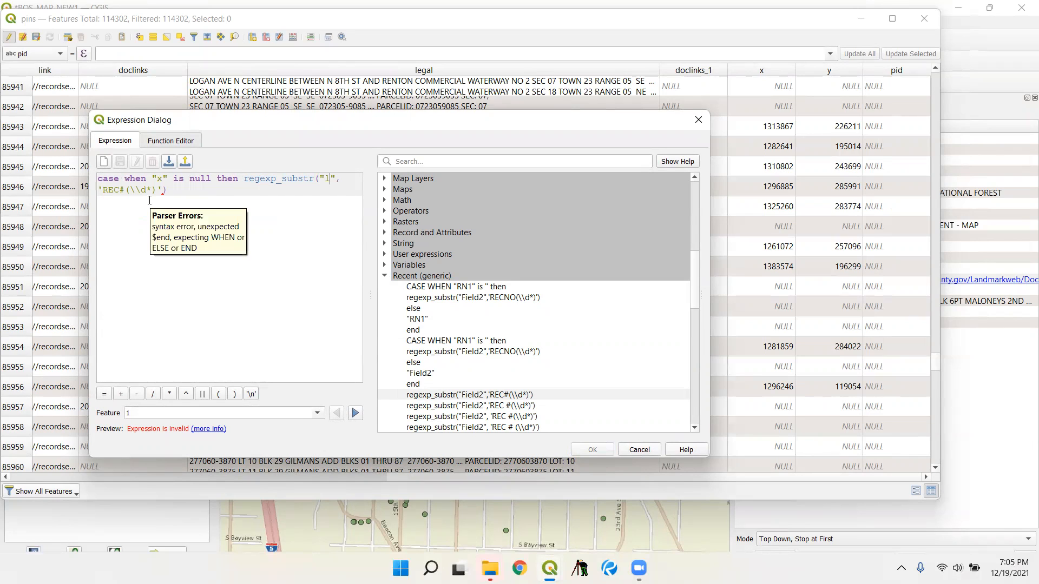
pyautogui.write('a')
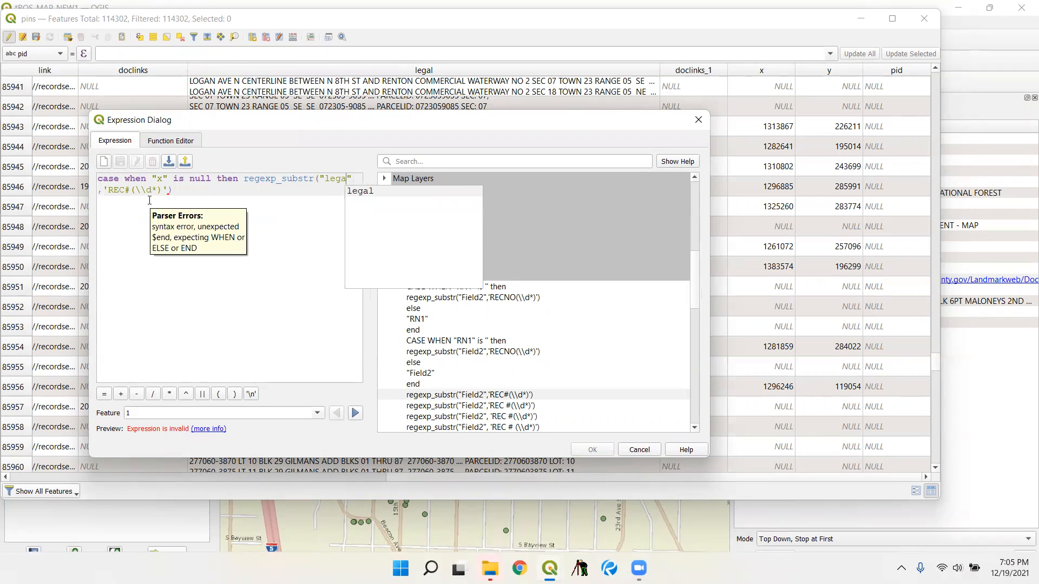
pyautogui.write('l')
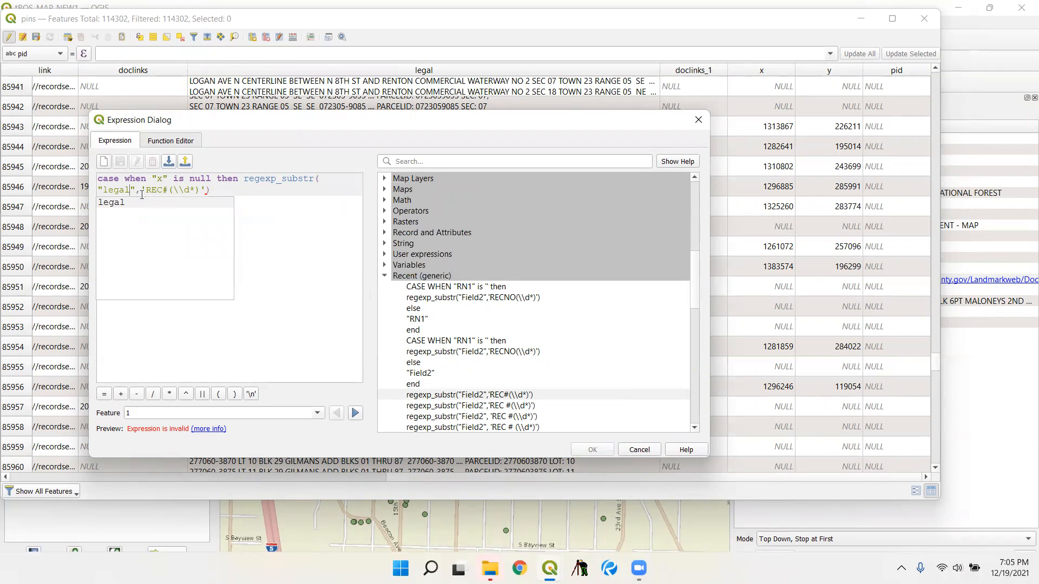
pyautogui.moveTo(146, 191); pyautogui.dragTo(169, 193)
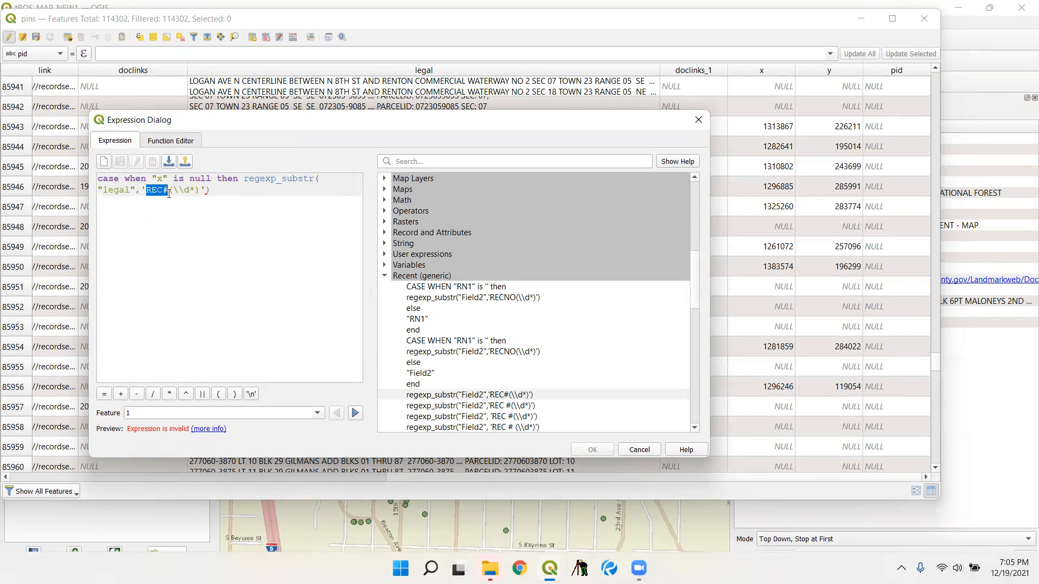
pyautogui.write(':')
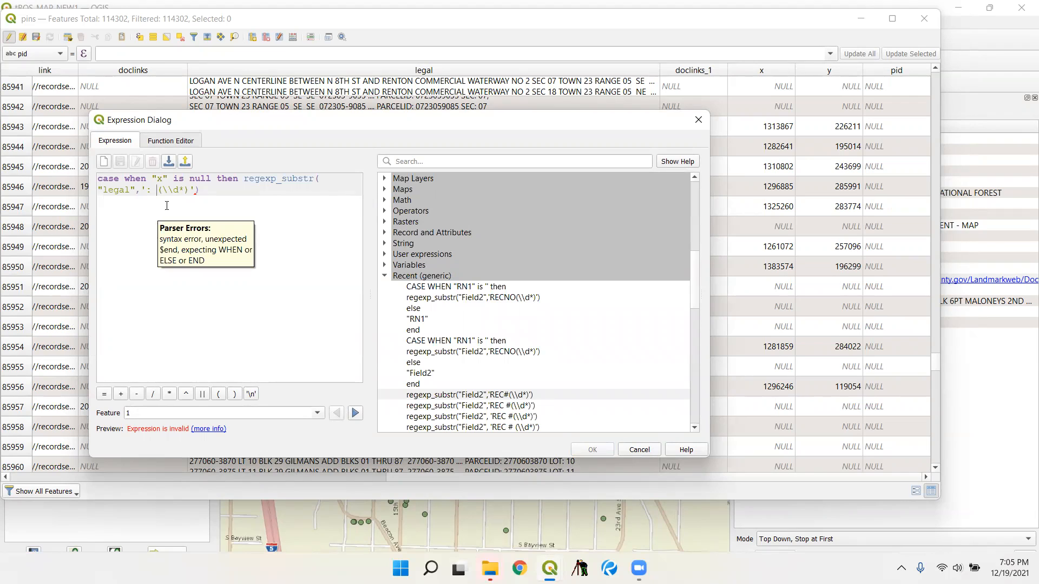
# - Complete the case expression after the regexp_substr call with else null end
pyautogui.click(207, 190)
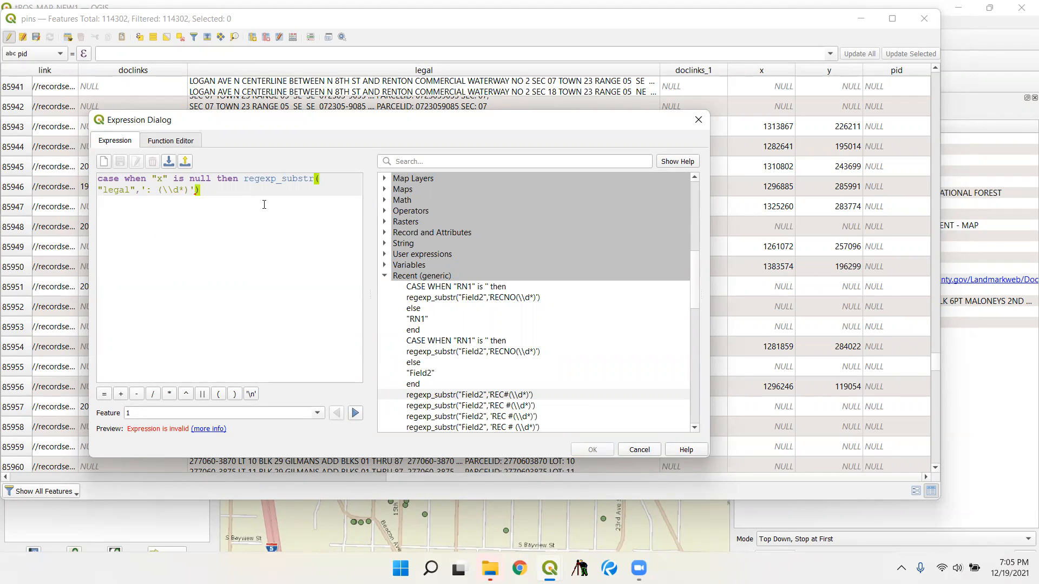
pyautogui.write(', else')
pyautogui.write('nullif')
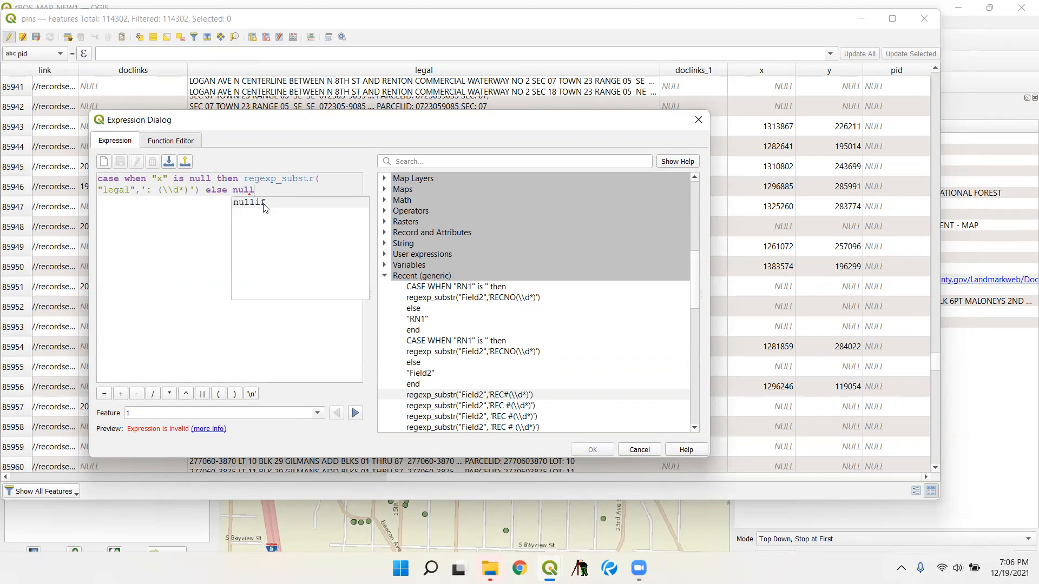
pyautogui.press('BackSpace')
pyautogui.press('BackSpace')
pyautogui.write('end')
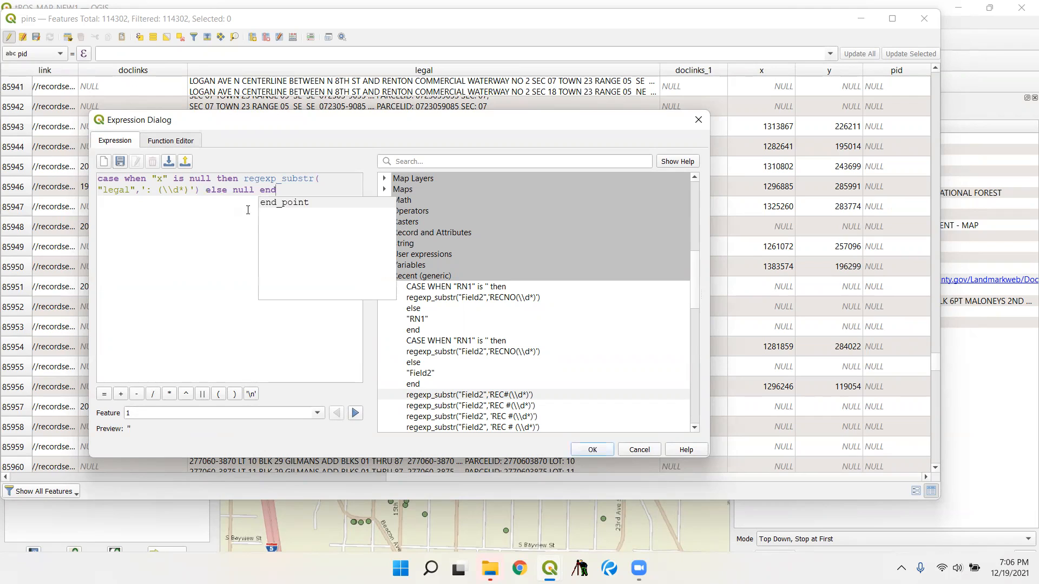
pyautogui.click(179, 242)
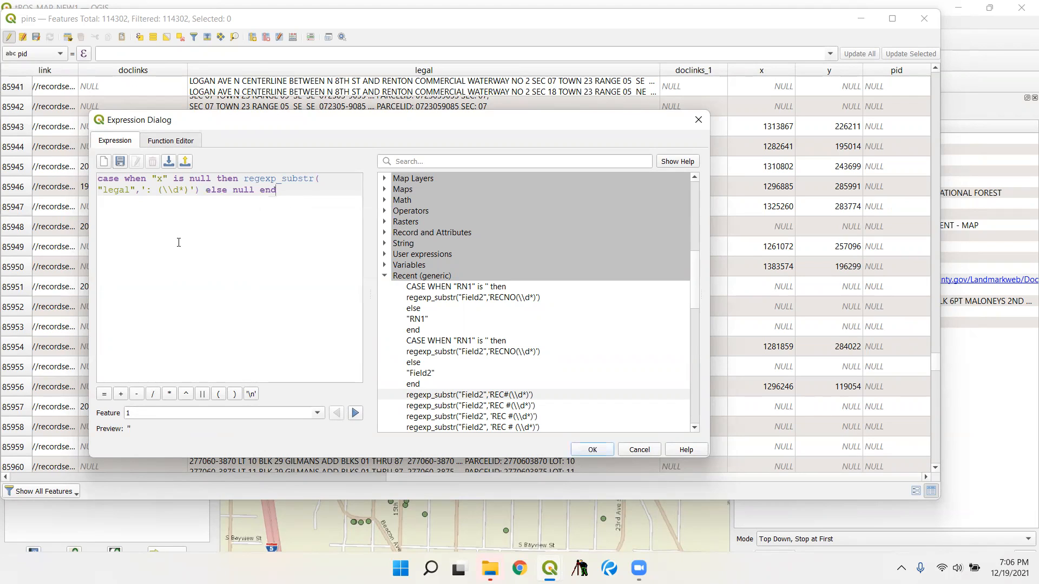
# - Preview the pid expression on several other features and accept it
pyautogui.click(356, 413)
pyautogui.click(356, 413)
pyautogui.click(356, 414)
pyautogui.click(357, 415)
pyautogui.click(337, 413)
pyautogui.click(592, 449)
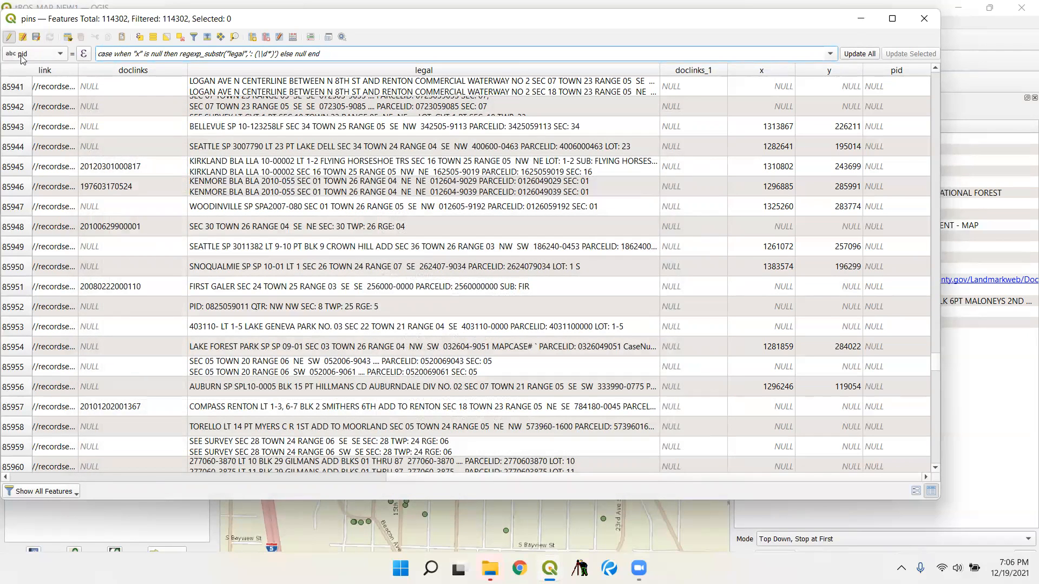
# - Update the pid field for all features with the expression, then stop editing and save the changes to the pins layer
pyautogui.click(866, 53)
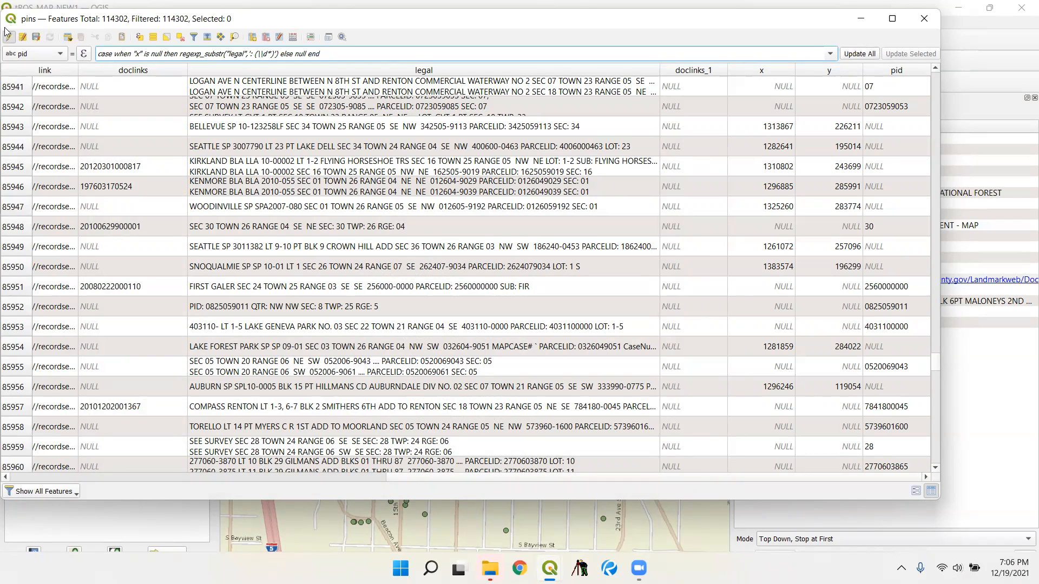
pyautogui.click(7, 44)
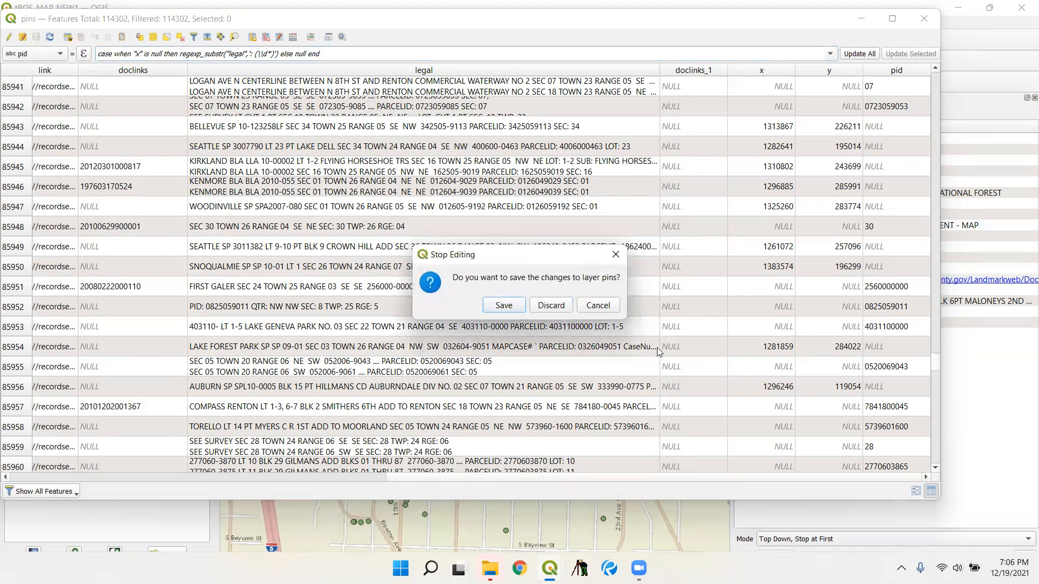
pyautogui.click(487, 306)
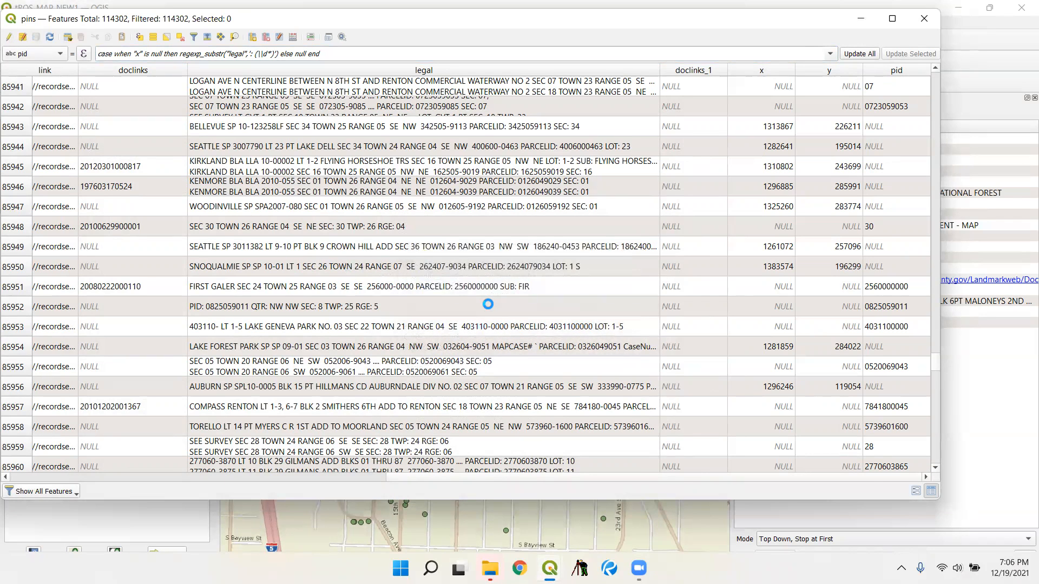
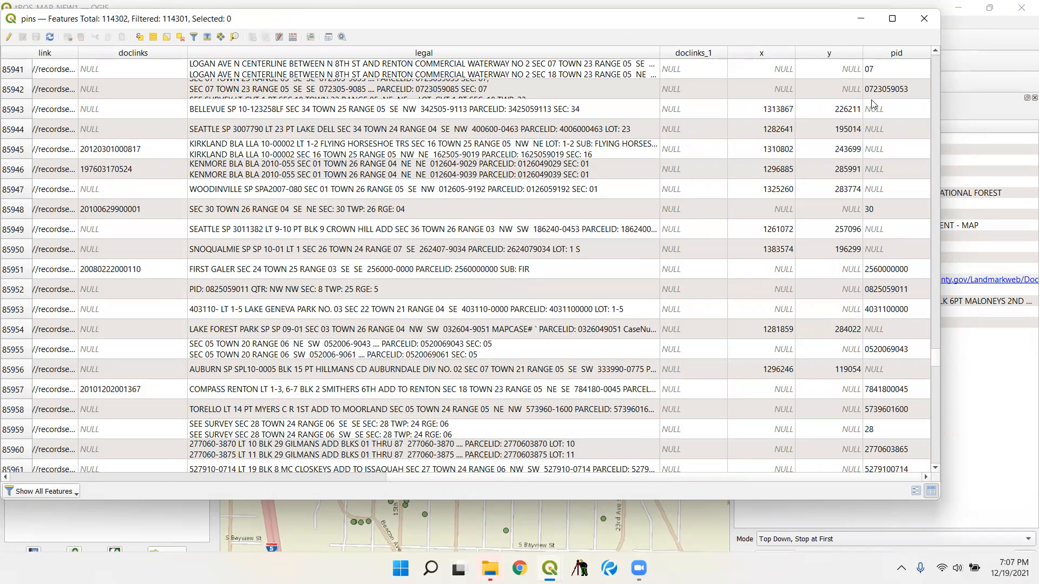
# - Close the pins attribute table and save the project
pyautogui.click(924, 18)
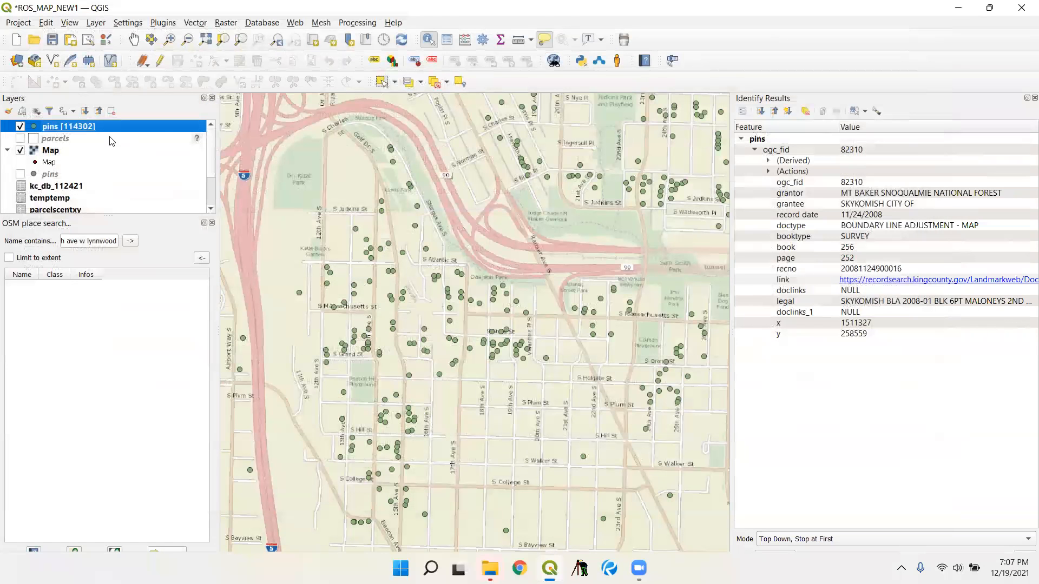
pyautogui.click(13, 22)
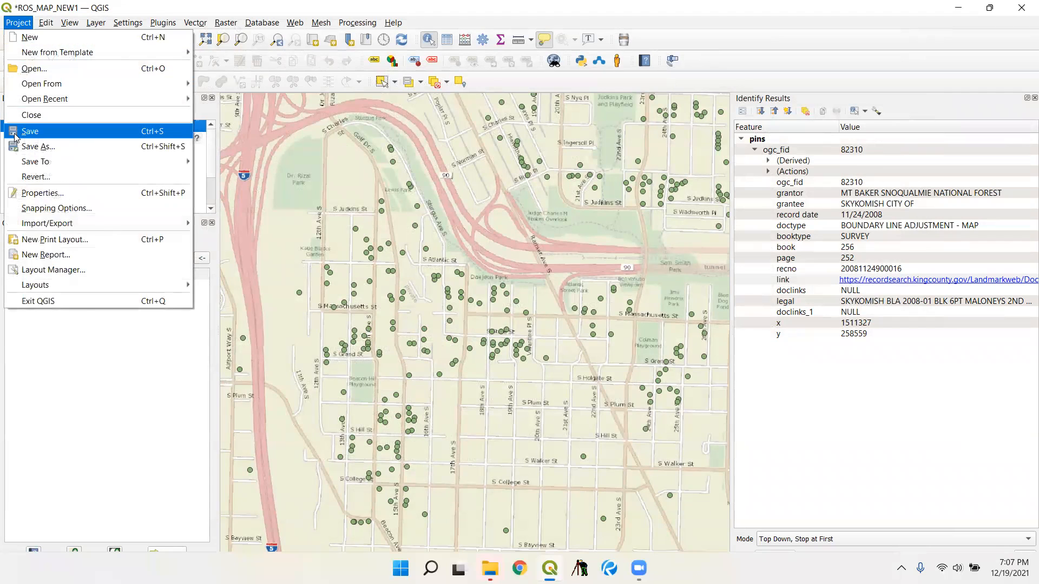
pyautogui.click(16, 135)
# - Add a join to the pins layer using parcelscentxy, with join field pin and target field pid
pyautogui.rightClick(56, 126)
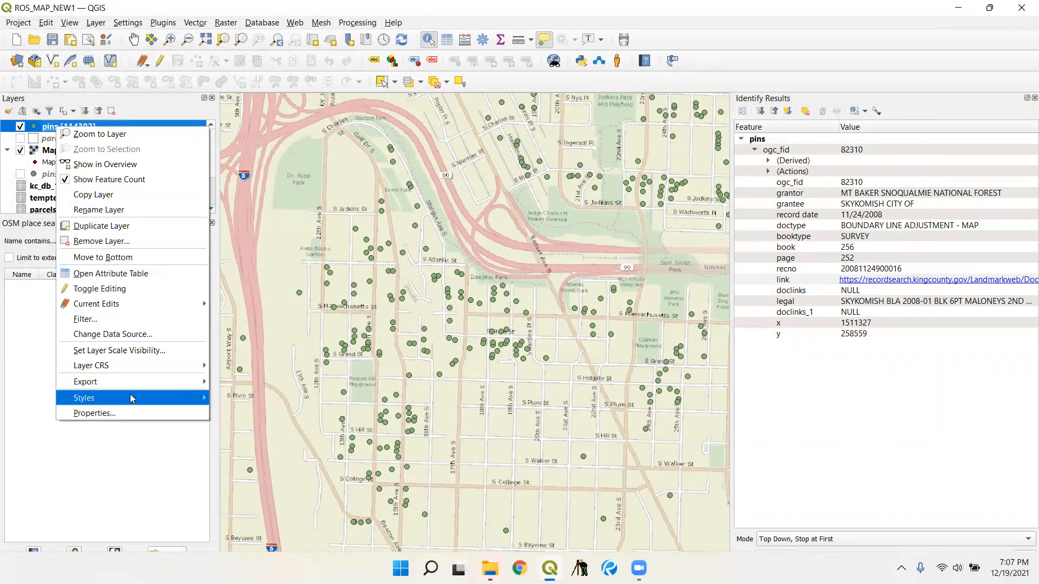
pyautogui.click(128, 413)
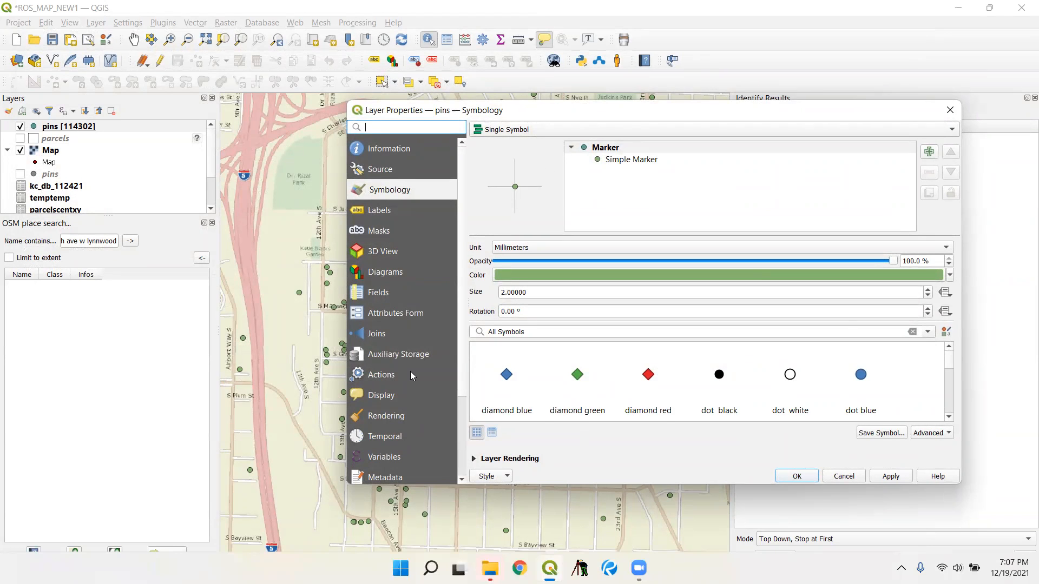
pyautogui.click(377, 339)
pyautogui.click(479, 461)
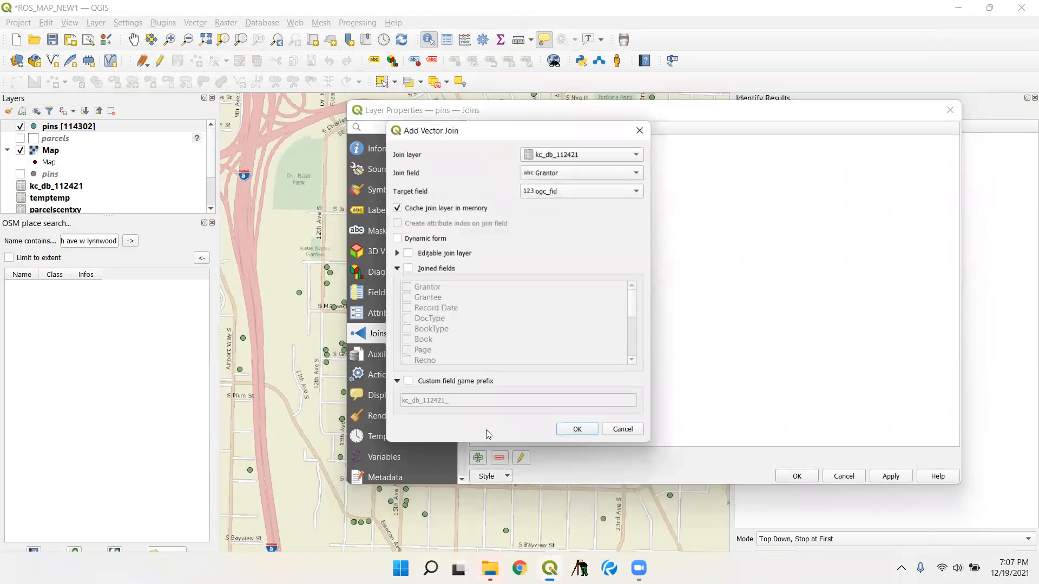
pyautogui.click(580, 153)
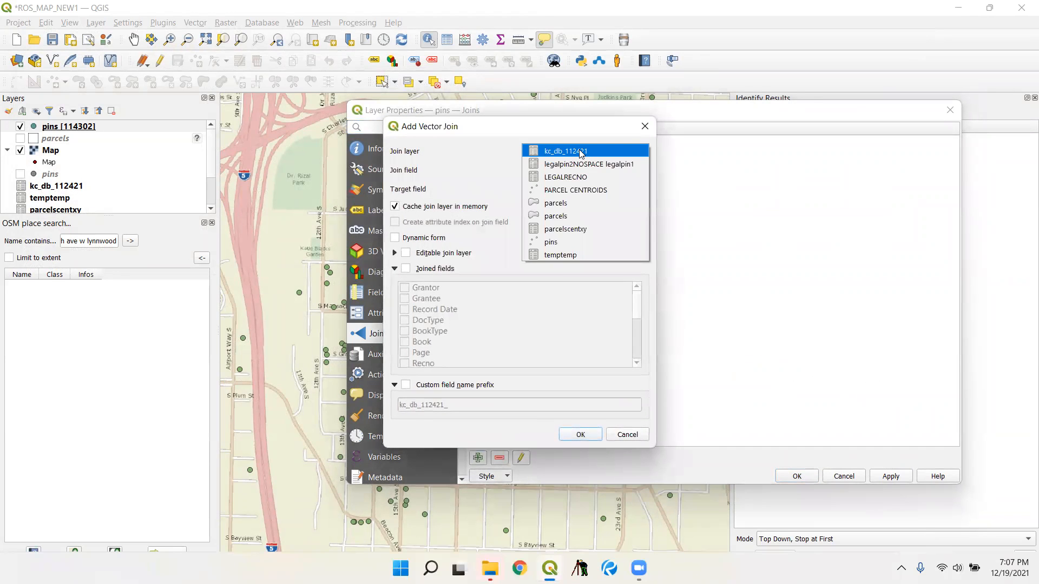
pyautogui.click(595, 229)
pyautogui.click(600, 172)
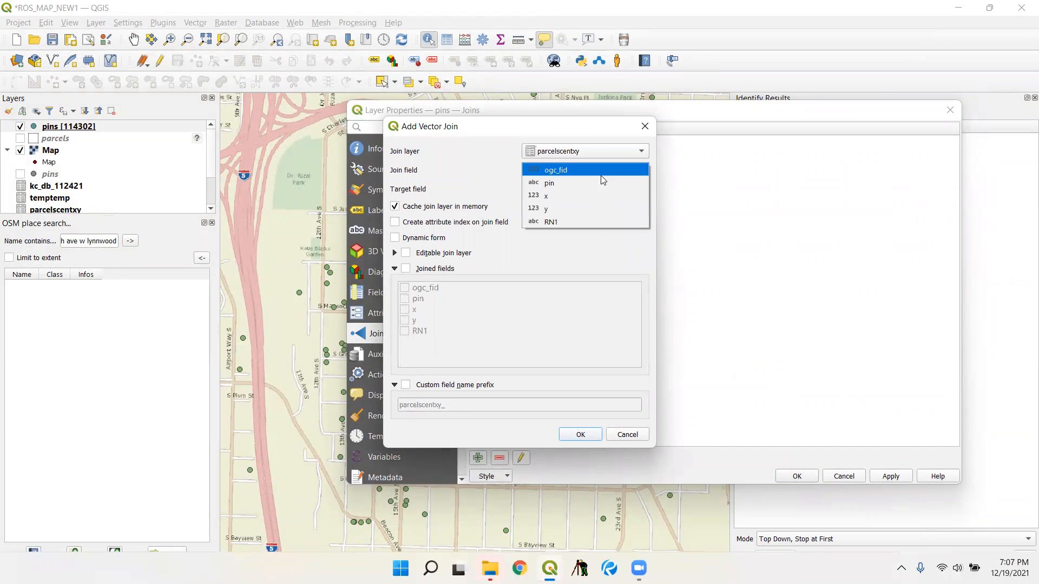
pyautogui.click(590, 248)
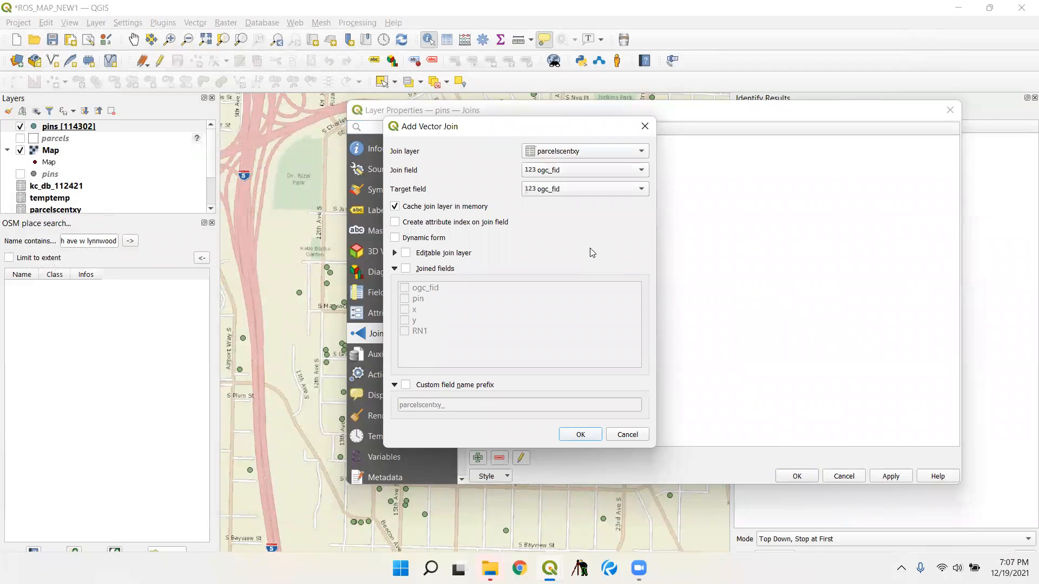
pyautogui.click(581, 171)
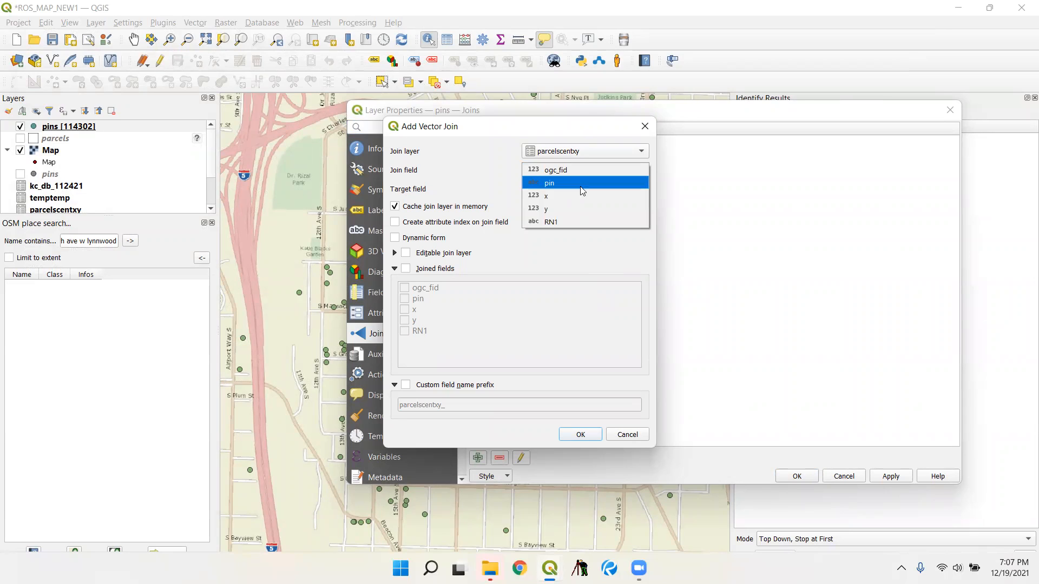
pyautogui.click(580, 183)
pyautogui.click(580, 189)
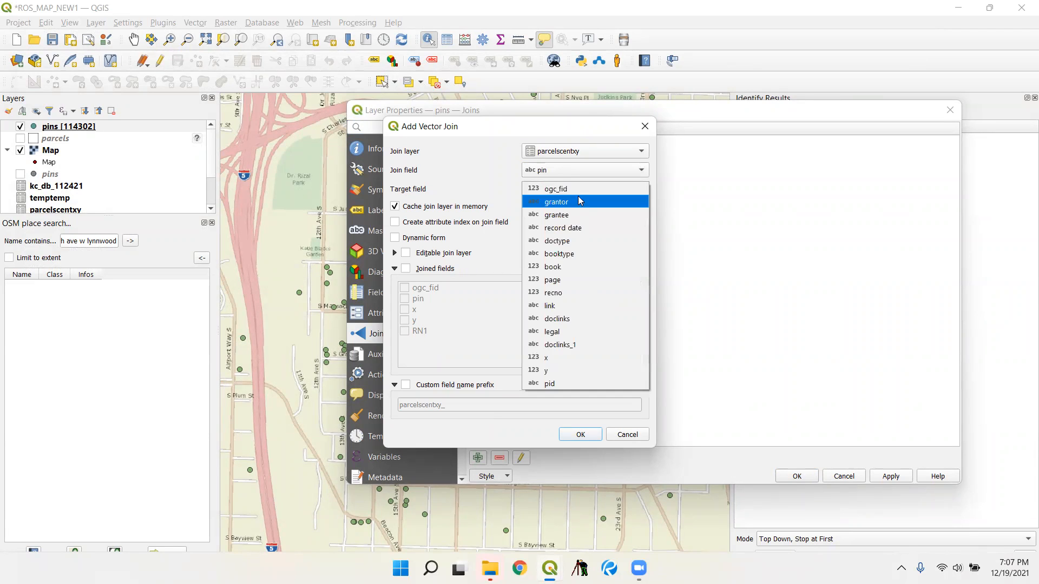
pyautogui.click(586, 382)
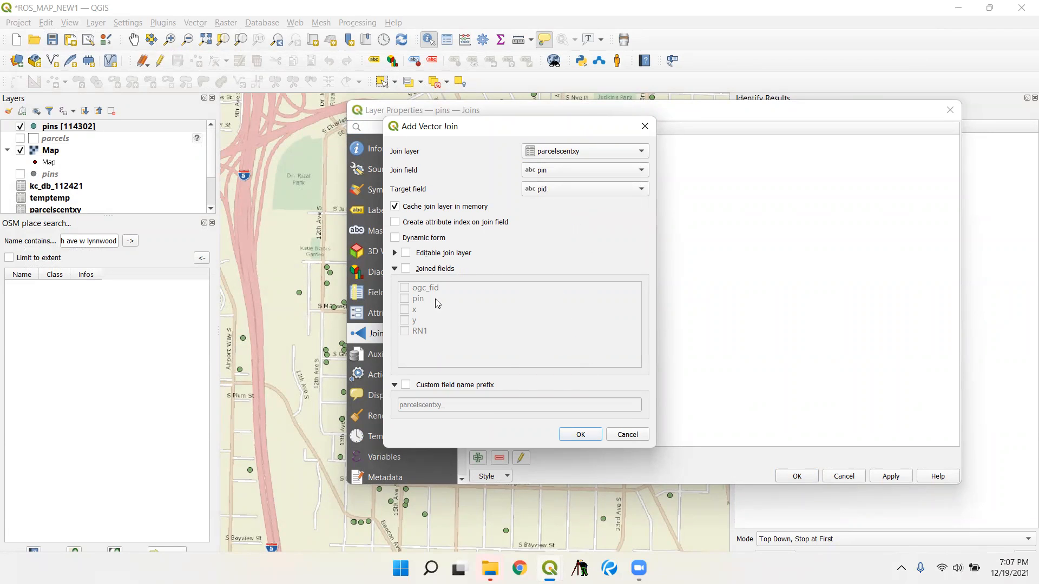
# - Limit the joined fields to x and y with the custom prefix p_, then accept the join and apply the layer properties
pyautogui.click(406, 268)
pyautogui.click(405, 309)
pyautogui.click(405, 320)
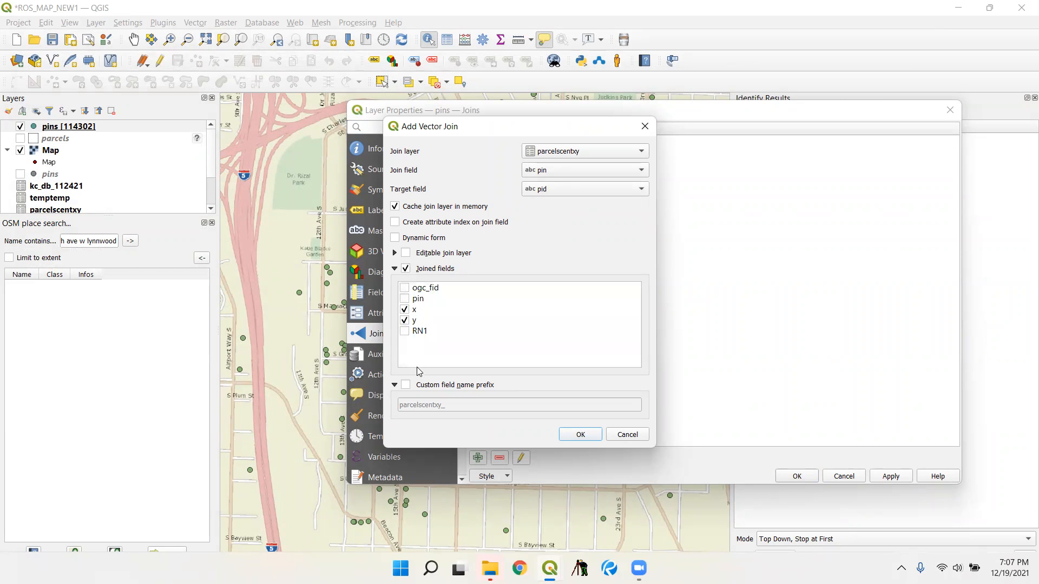
pyautogui.click(406, 384)
pyautogui.moveTo(401, 404)
pyautogui.mouseDown()
pyautogui.moveTo(436, 416)
pyautogui.moveTo(407, 404)
pyautogui.mouseUp()
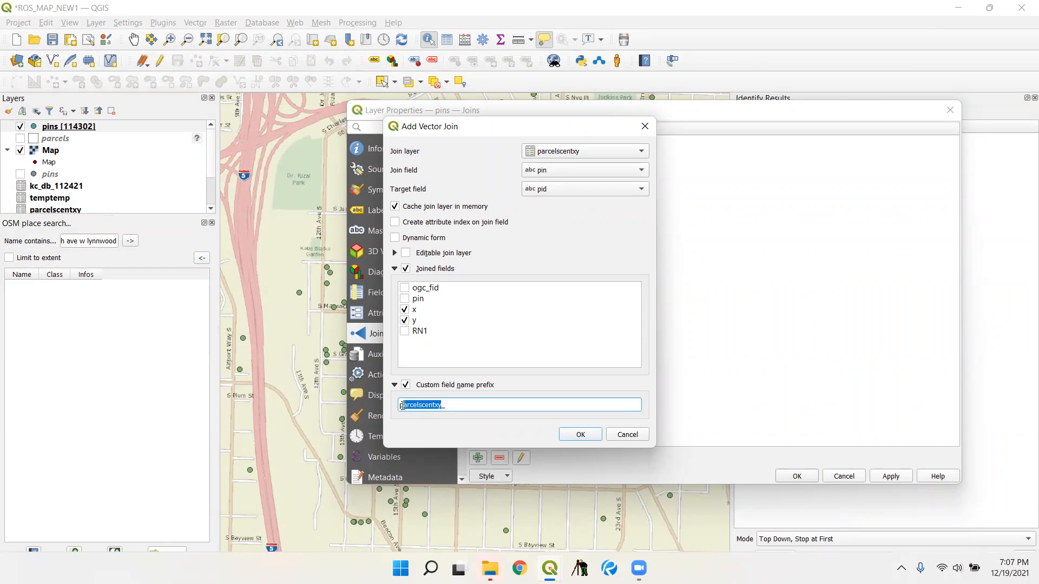
pyautogui.press('BackSpace')
pyautogui.write('_')
pyautogui.click(593, 437)
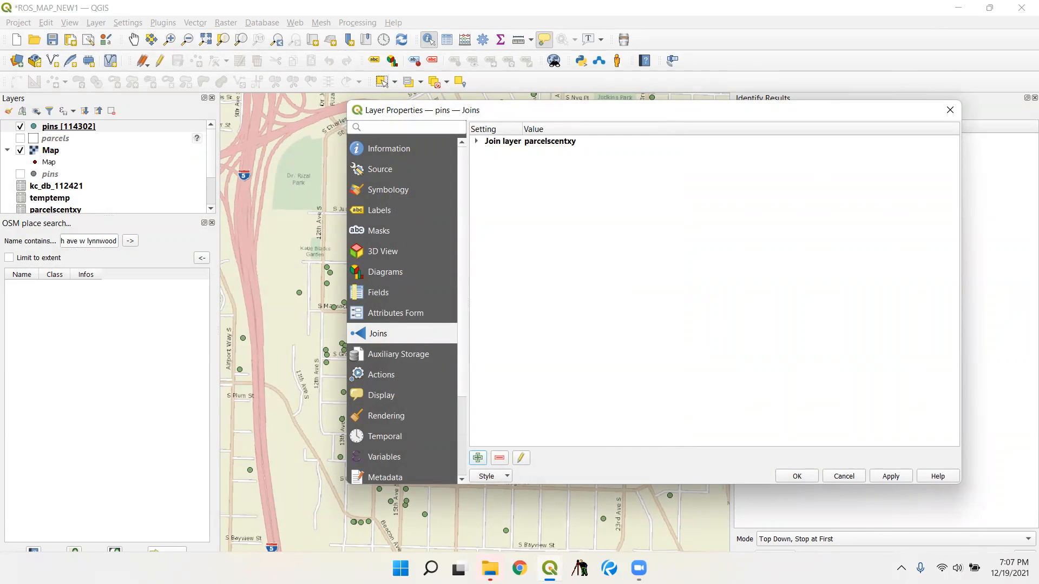
pyautogui.click(900, 476)
pyautogui.click(803, 476)
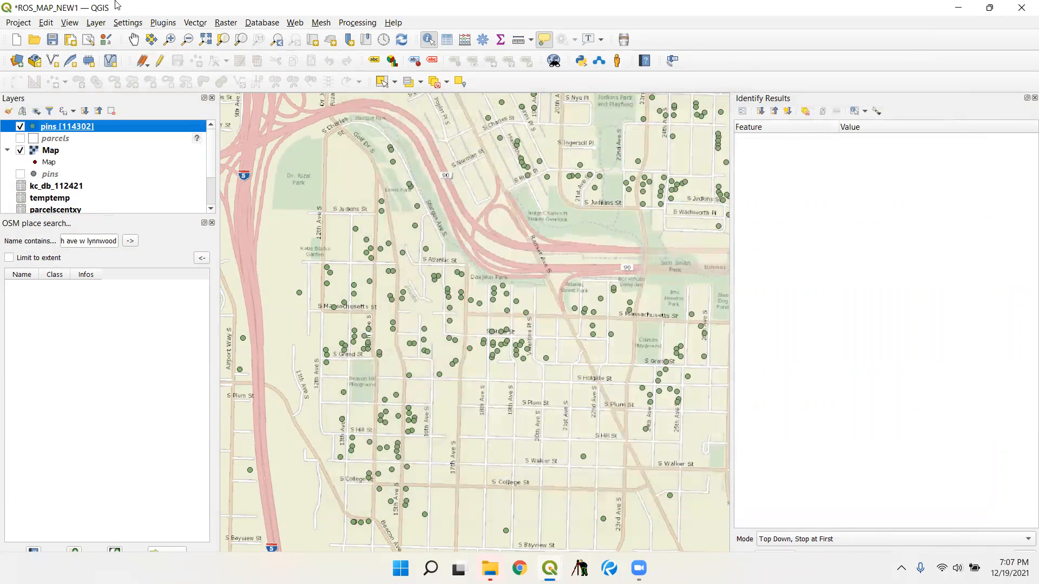
# - Open the pins attribute table and sort it by p_x in descending order
pyautogui.rightClick(53, 128)
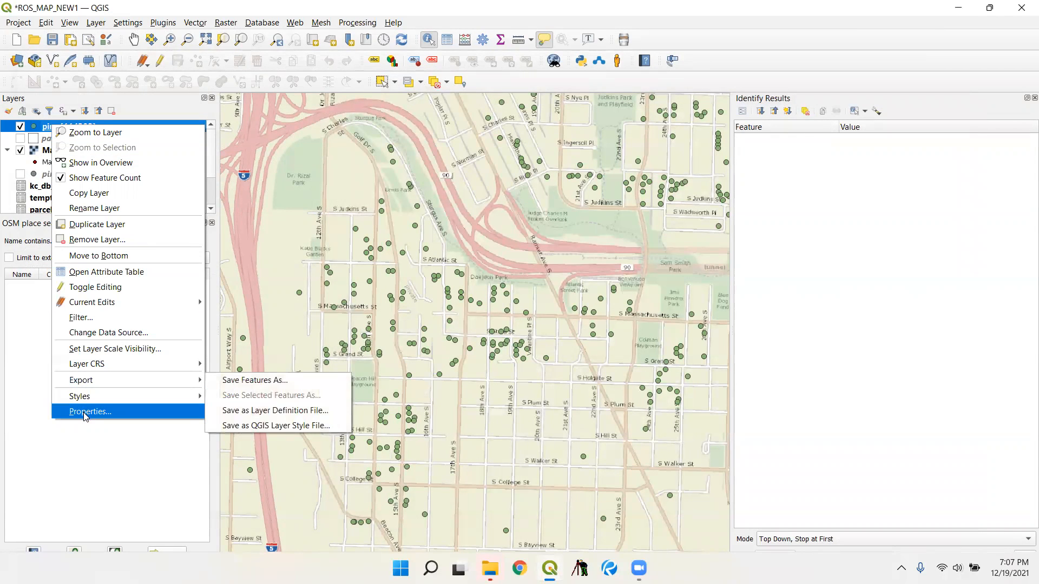
pyautogui.click(112, 272)
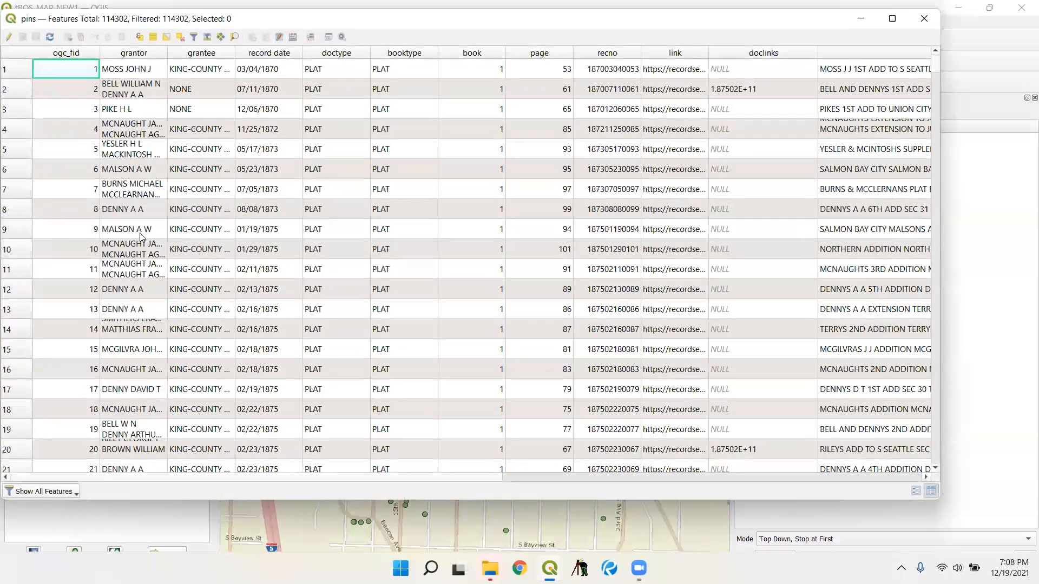
pyautogui.moveTo(455, 476); pyautogui.dragTo(874, 493)
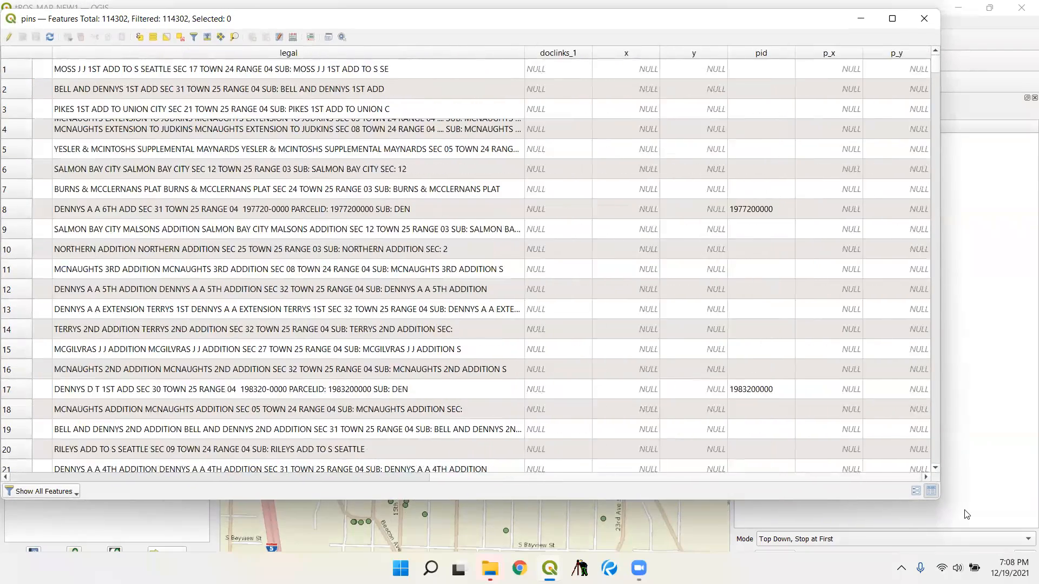
pyautogui.click(836, 56)
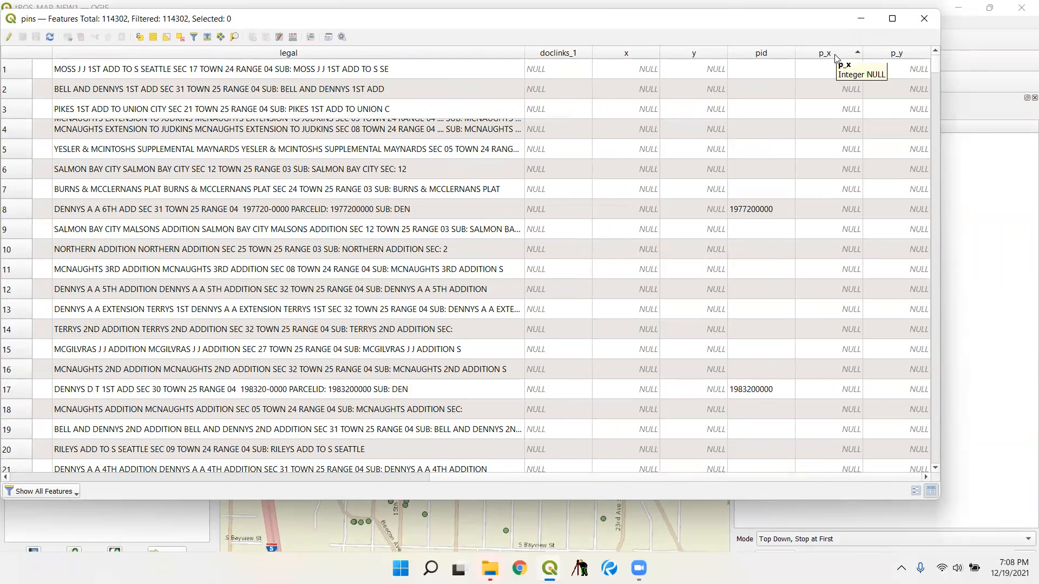
pyautogui.click(836, 56)
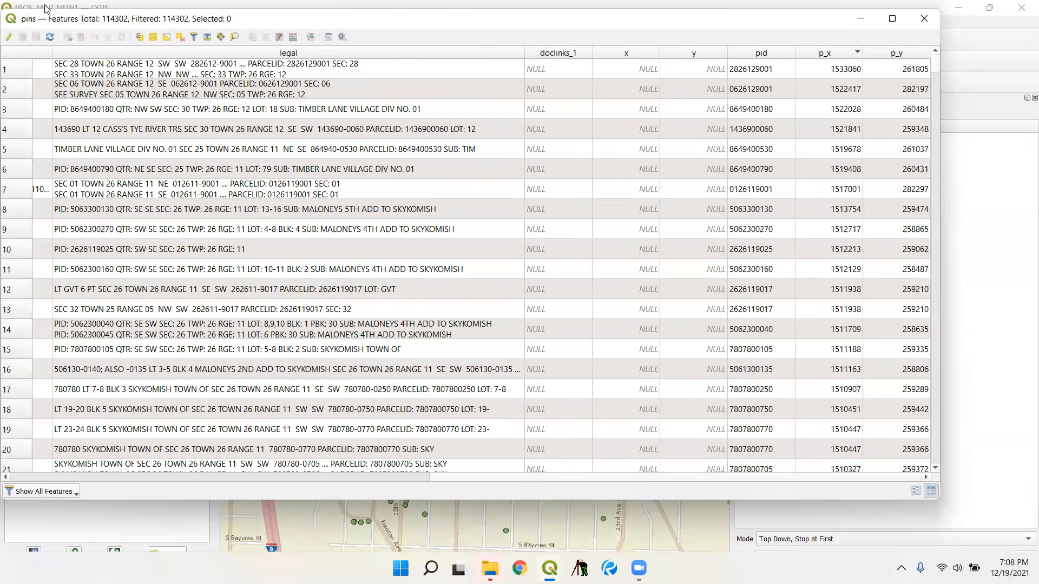
# - Start editing the pins layer and select all records with a p_x value, rows 1 to 19762
pyautogui.click(9, 38)
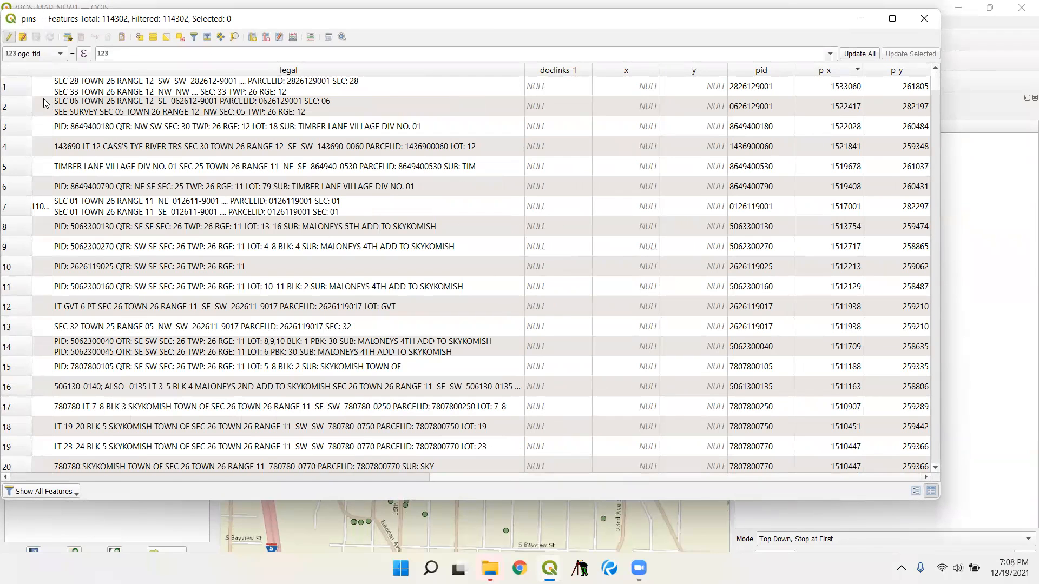
pyautogui.click(16, 90)
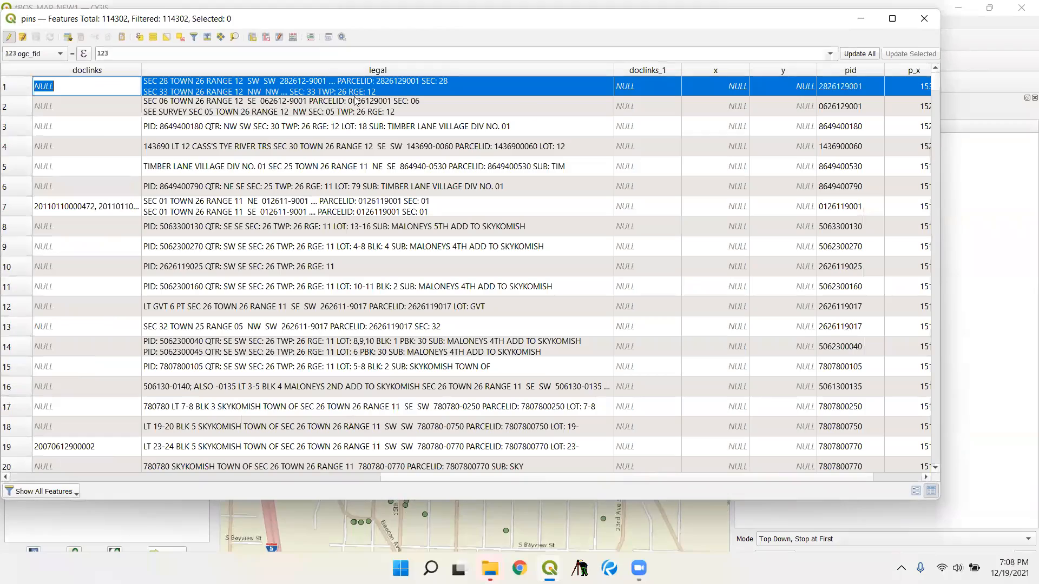
pyautogui.moveTo(934, 84); pyautogui.dragTo(936, 144)
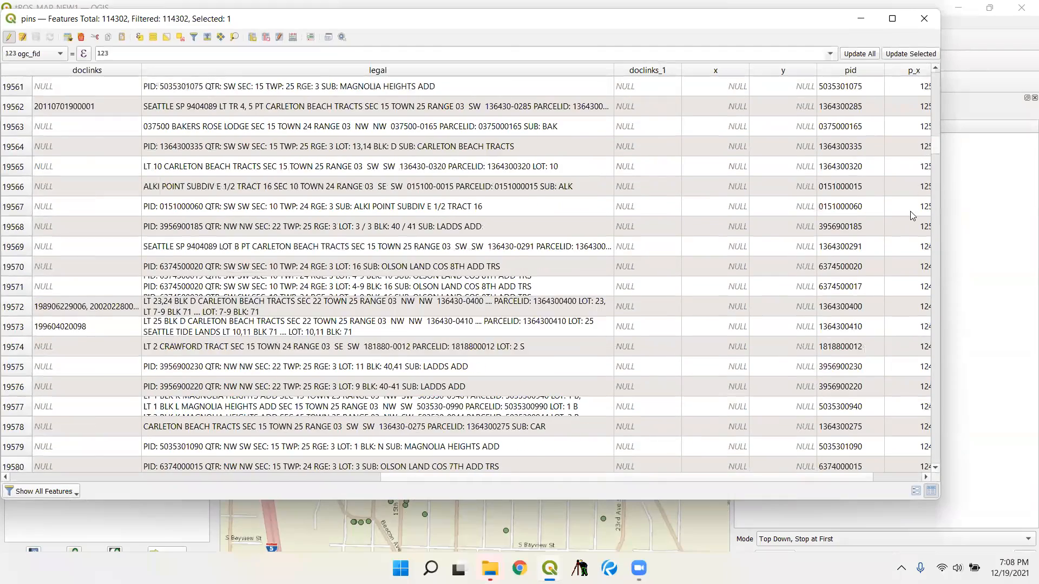
pyautogui.scroll(-20, 918, 247)
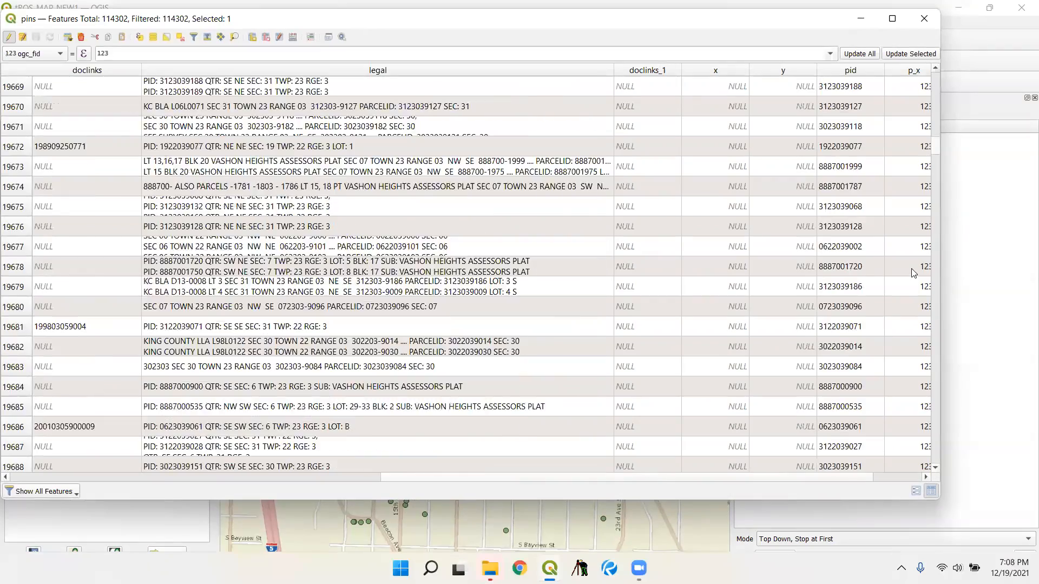
pyautogui.scroll(-16, 914, 307)
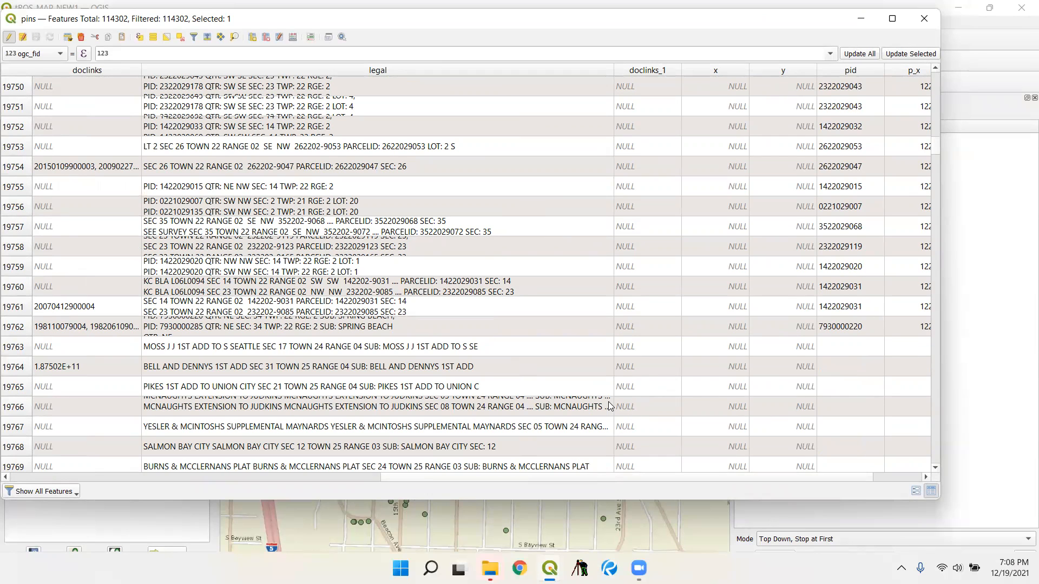
pyautogui.keyDown('shift'); pyautogui.click(14, 331); pyautogui.keyUp('shift')
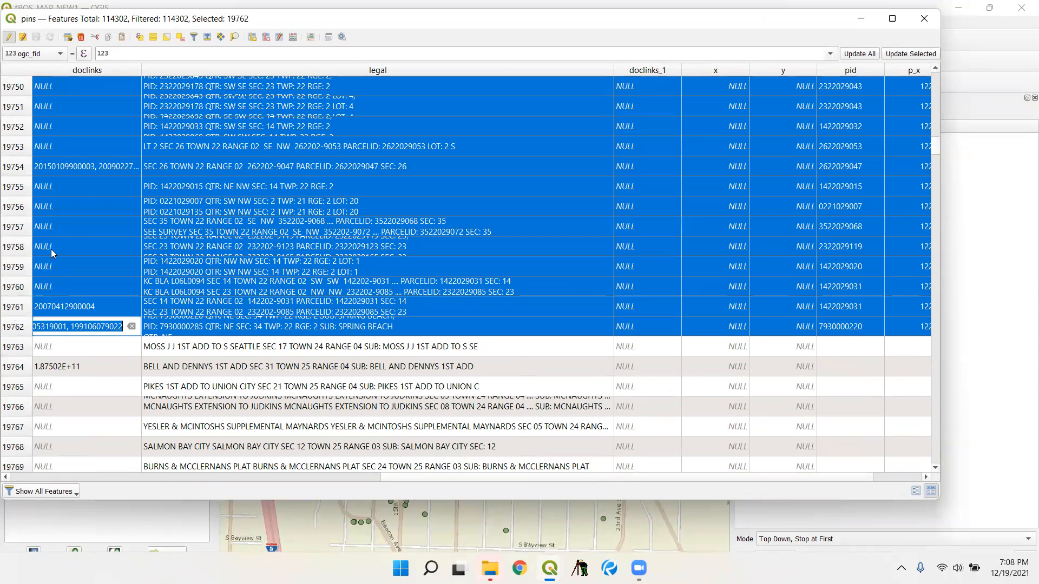
# - Update the x field of the selected records with p_x and check the filled values further down the table
pyautogui.click(41, 59)
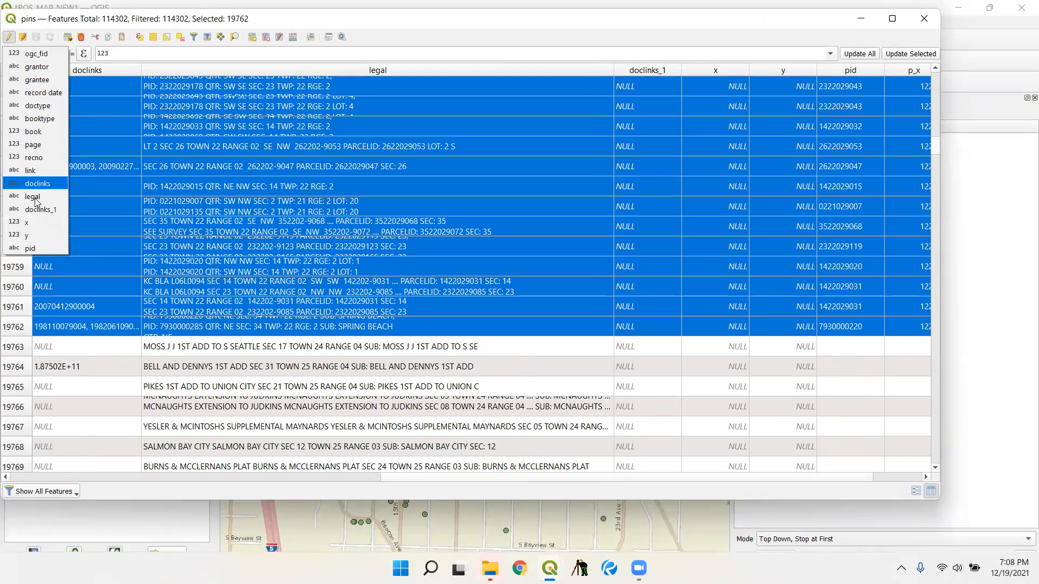
pyautogui.click(25, 182)
pyautogui.click(128, 51)
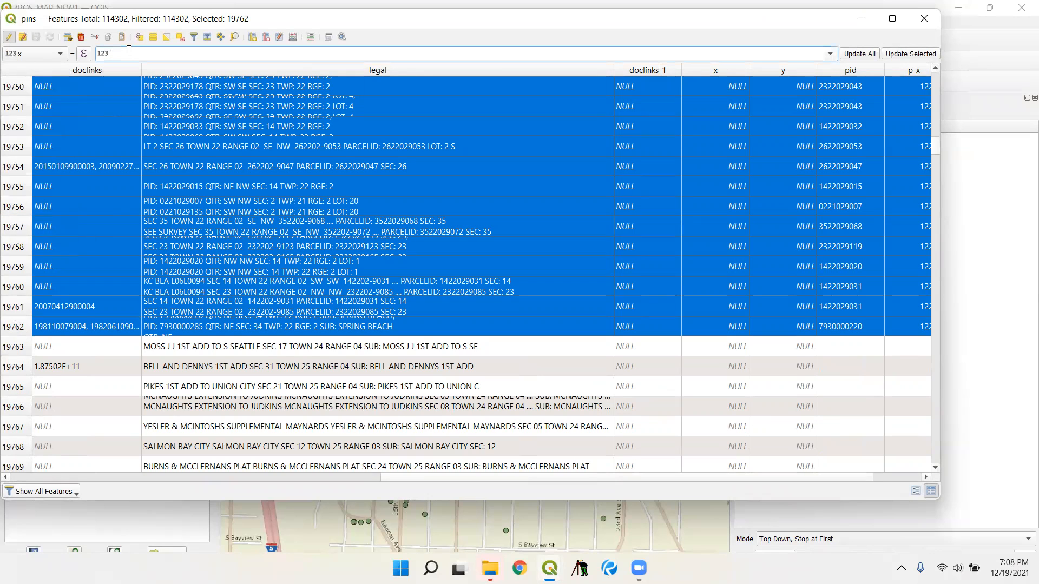
pyautogui.write('p_x')
pyautogui.click(921, 53)
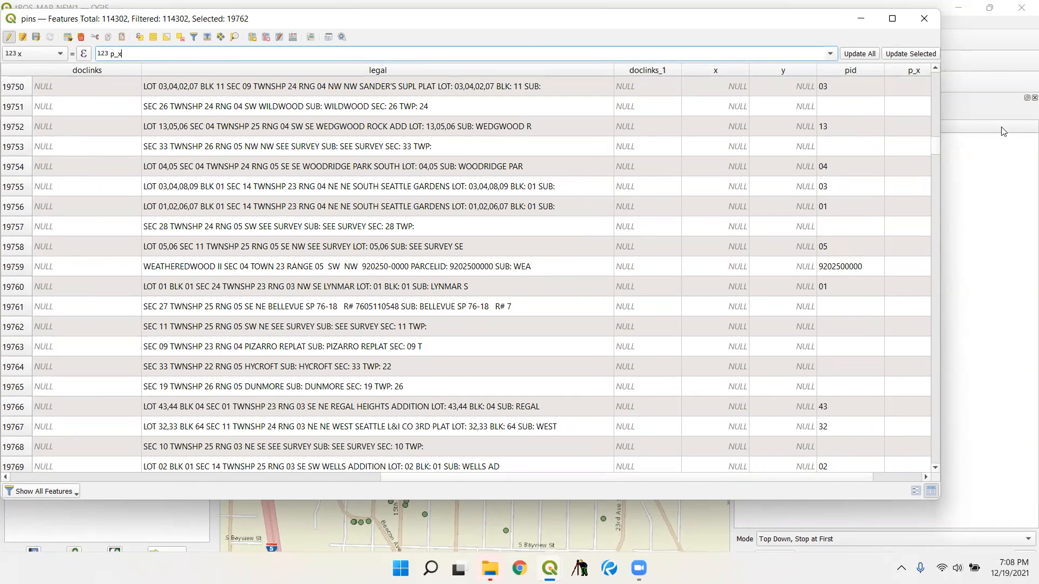
pyautogui.moveTo(932, 145); pyautogui.dragTo(930, 428)
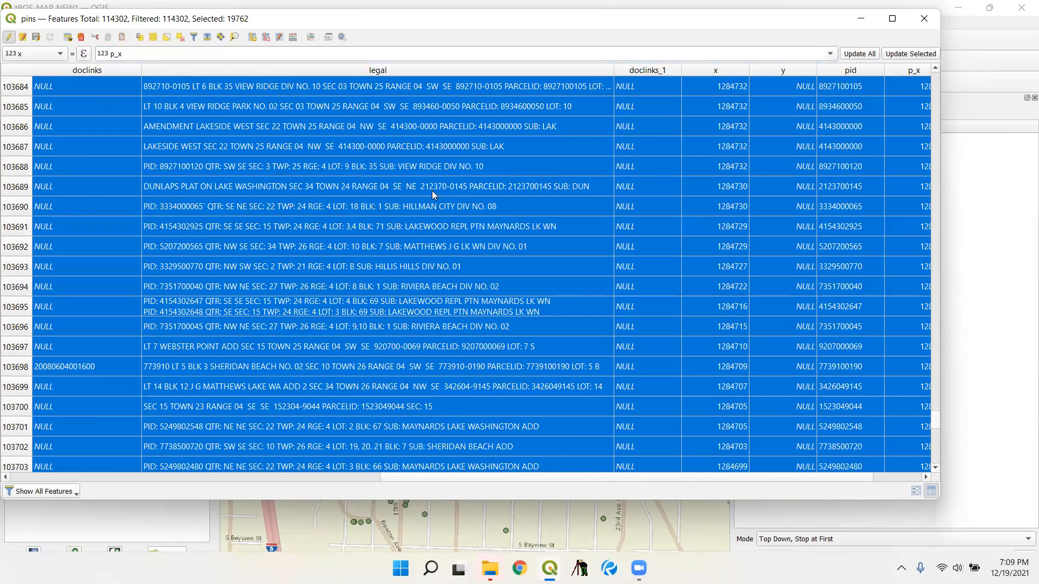
# - Update the y field of the selected records with p_y
pyautogui.click(38, 54)
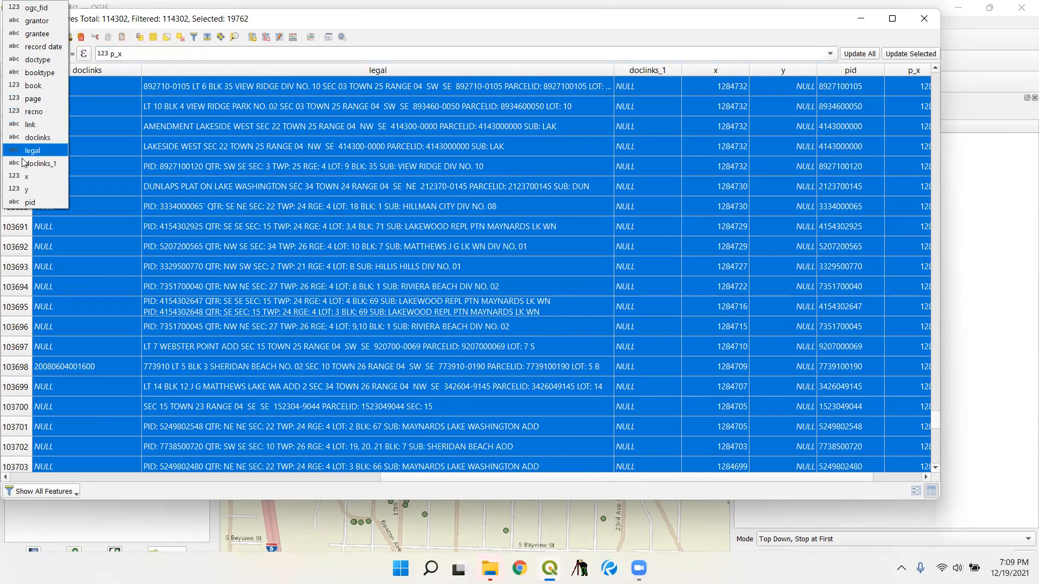
pyautogui.click(21, 188)
pyautogui.click(145, 49)
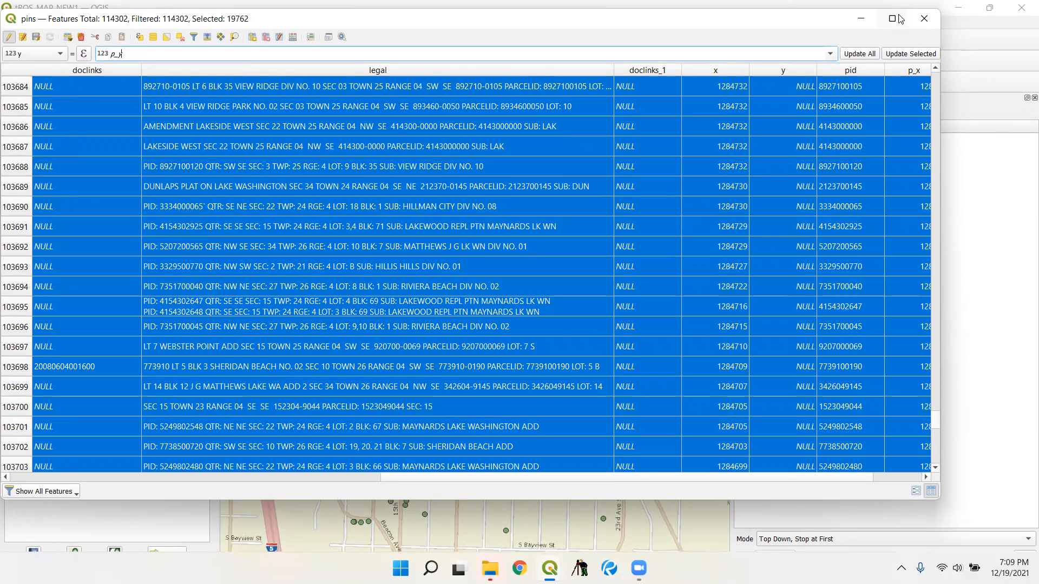
pyautogui.click(910, 53)
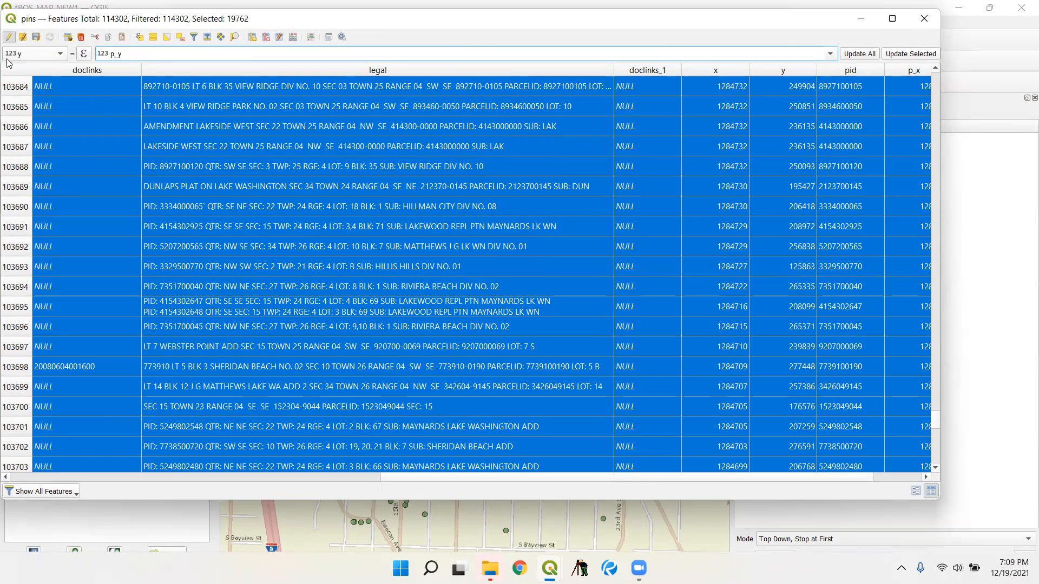
# - Stop editing the pins layer, save the changes and close its attribute table
pyautogui.click(9, 37)
pyautogui.click(503, 306)
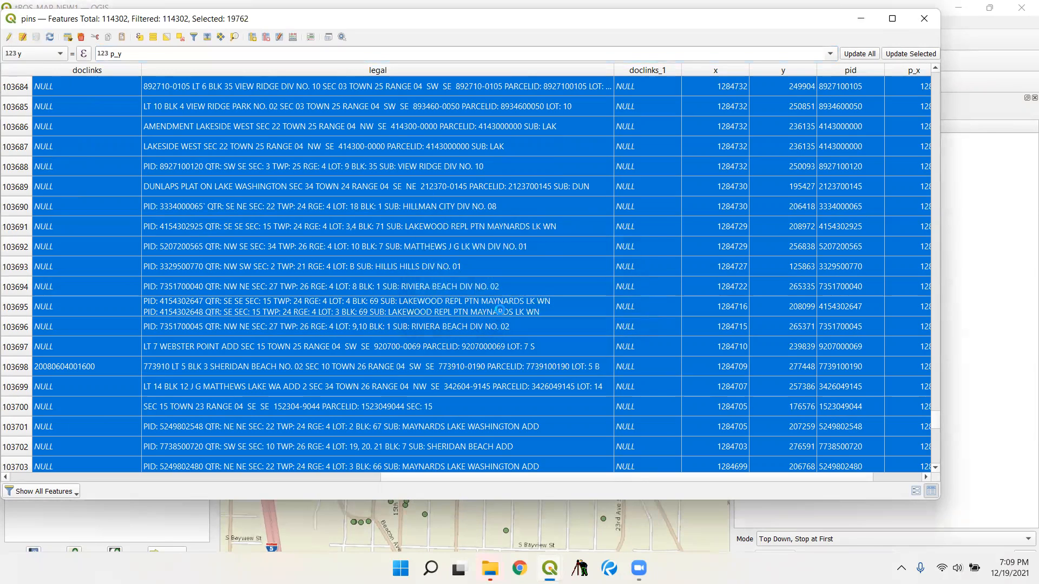
pyautogui.click(924, 18)
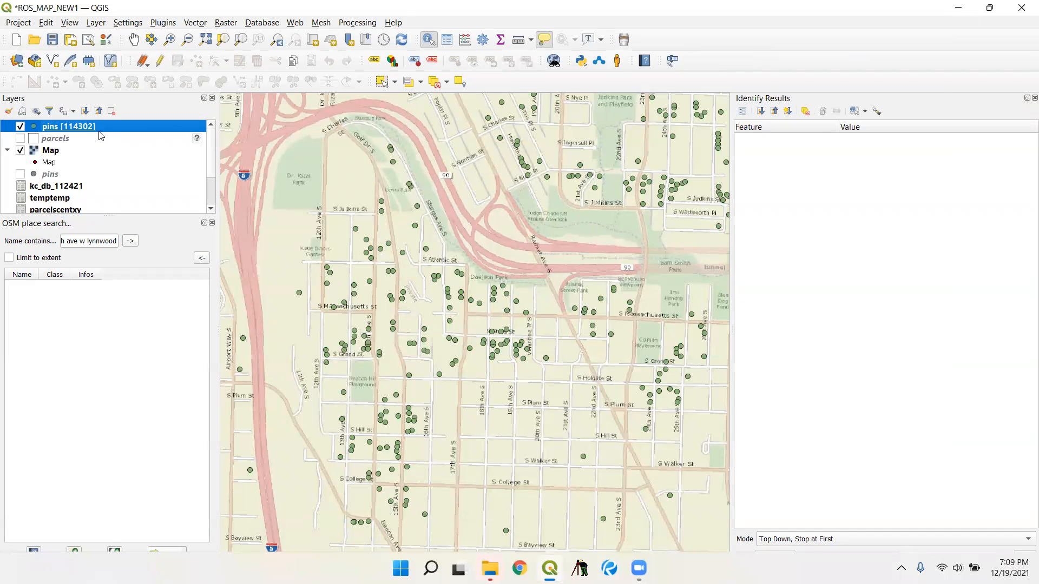
# - Remove the join from the pins layer and apply the change to its properties
pyautogui.rightClick(99, 133)
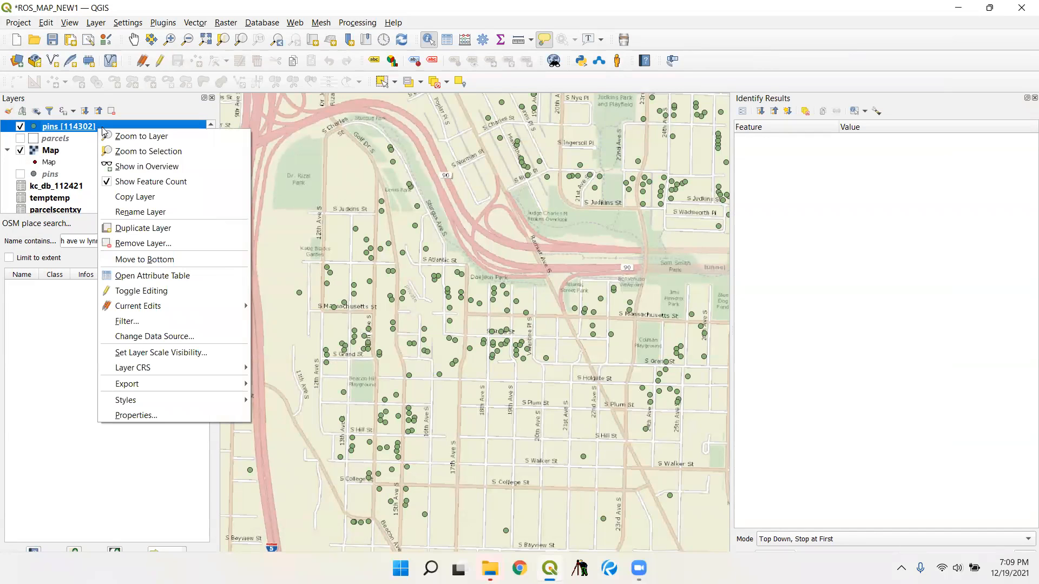
pyautogui.click(174, 415)
pyautogui.click(535, 143)
pyautogui.click(503, 457)
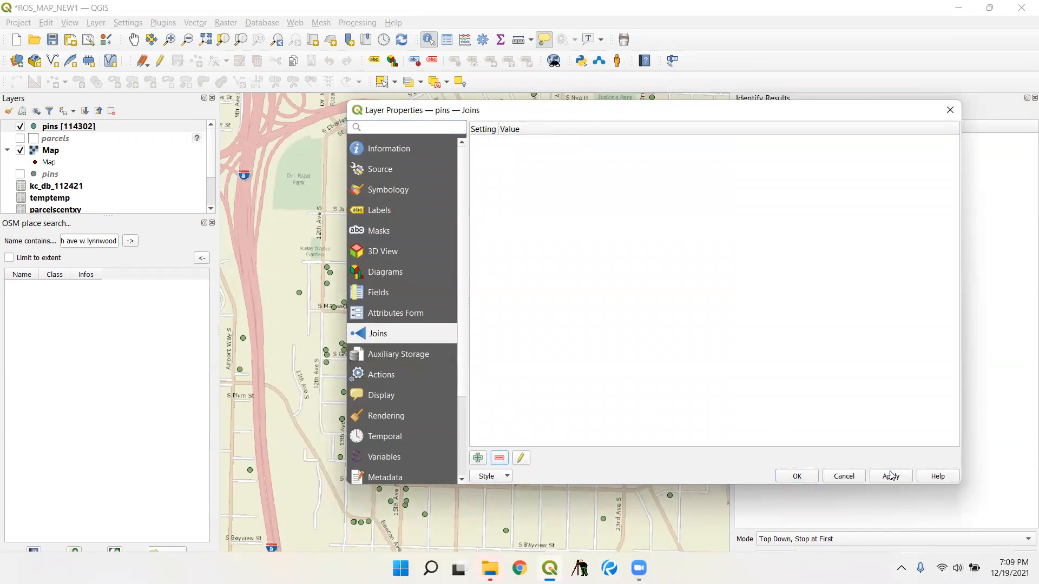
pyautogui.click(796, 478)
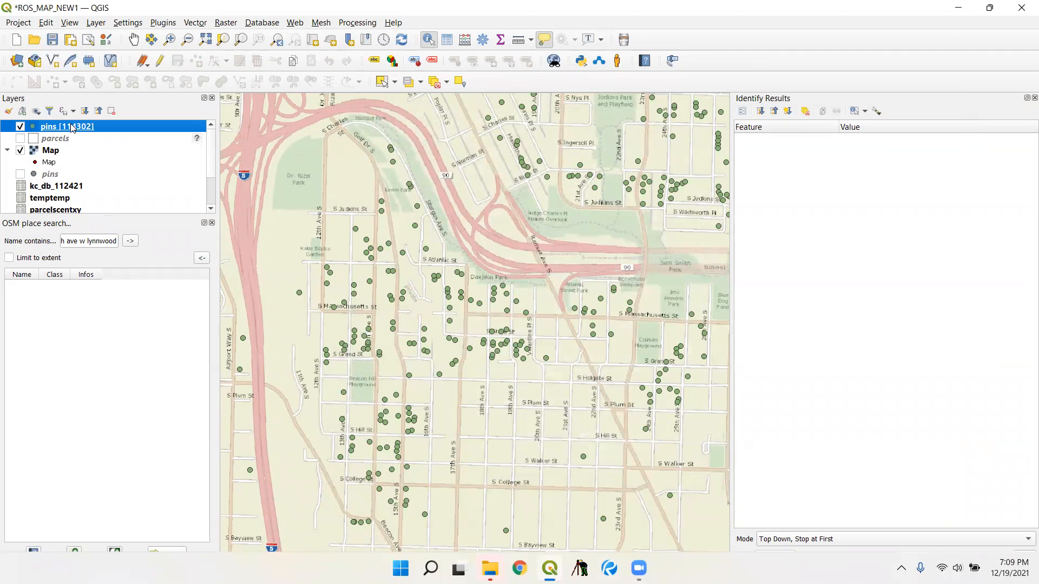
# - Set up a CSV export of the pins layer that omits the ogc_fid and pid fields and does not add the file to the map
pyautogui.rightClick(72, 127)
pyautogui.moveTo(175, 376)
pyautogui.click(255, 377)
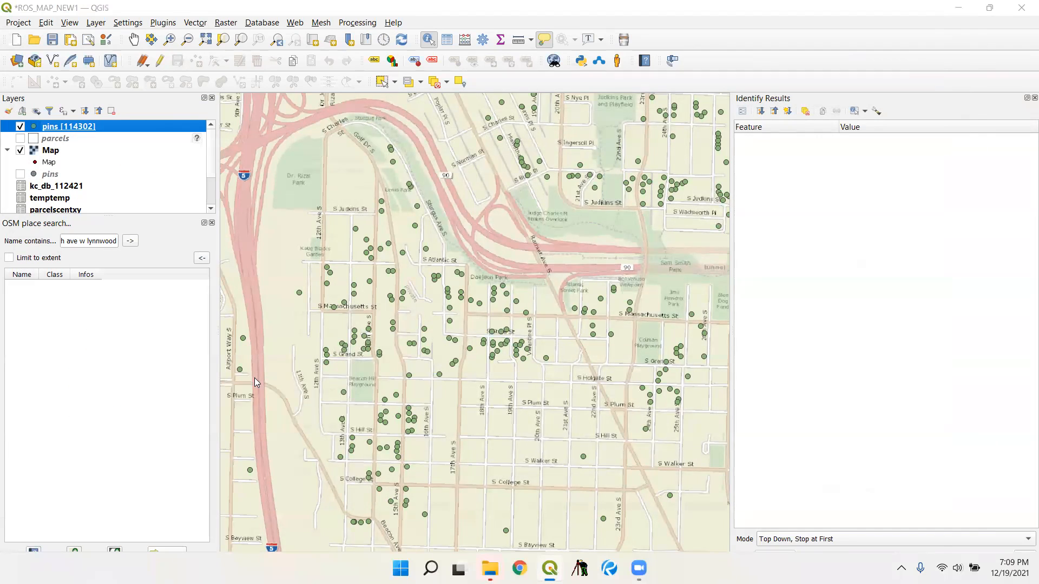
pyautogui.click(382, 41)
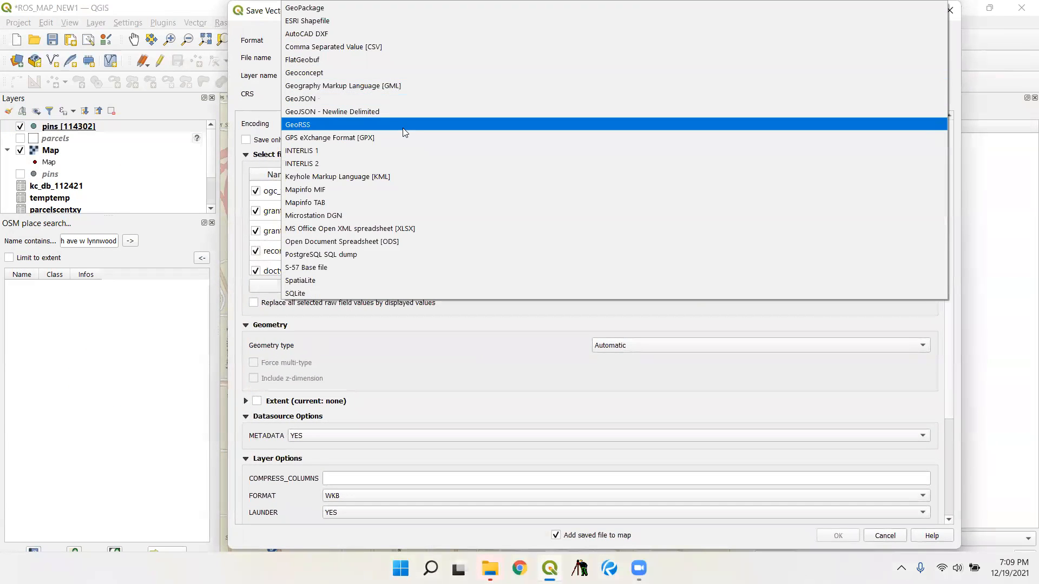
pyautogui.click(381, 48)
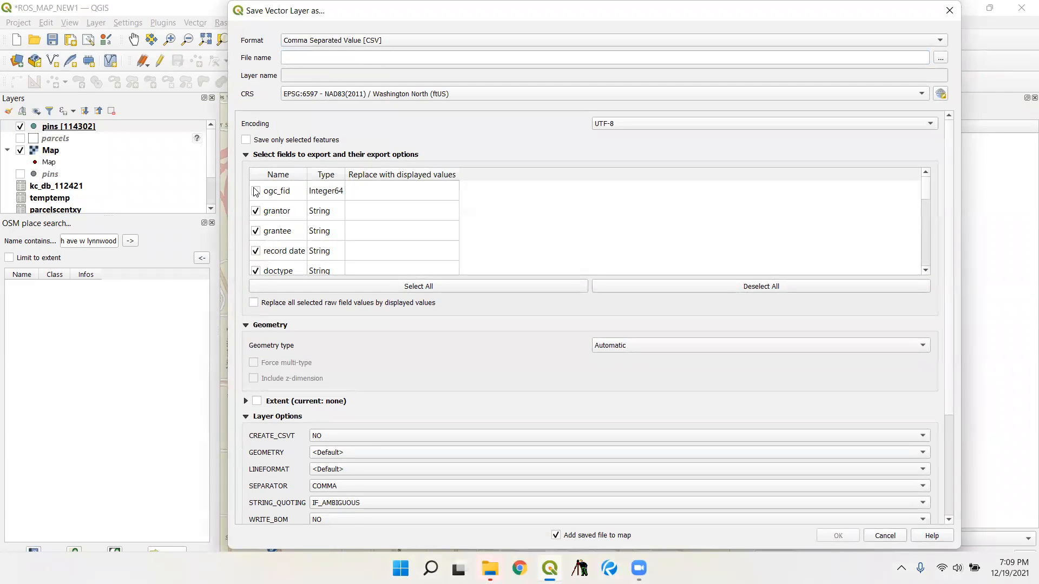
pyautogui.scroll(-5, 408, 208)
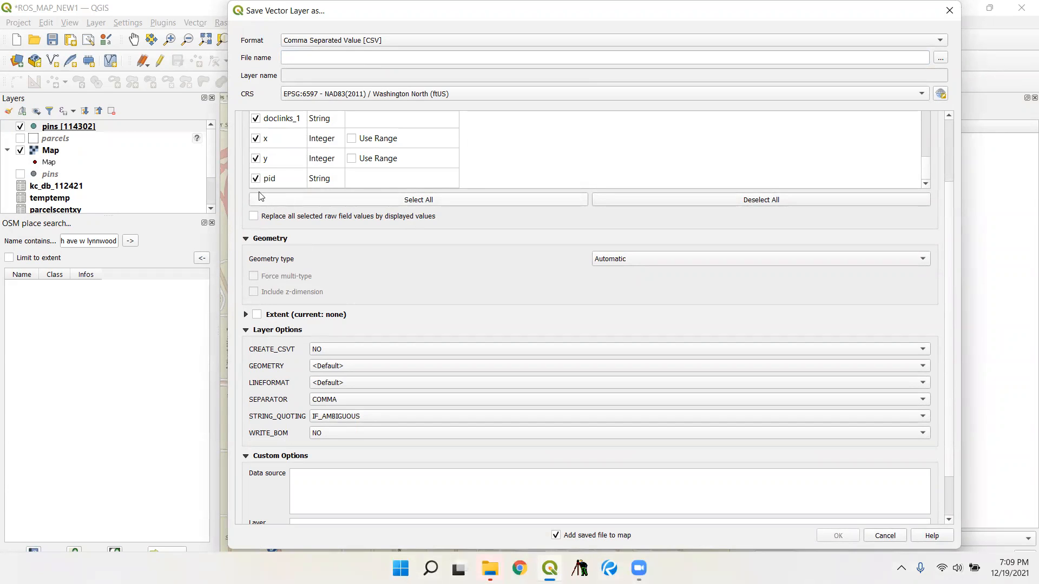
pyautogui.scroll(-1, 484, 240)
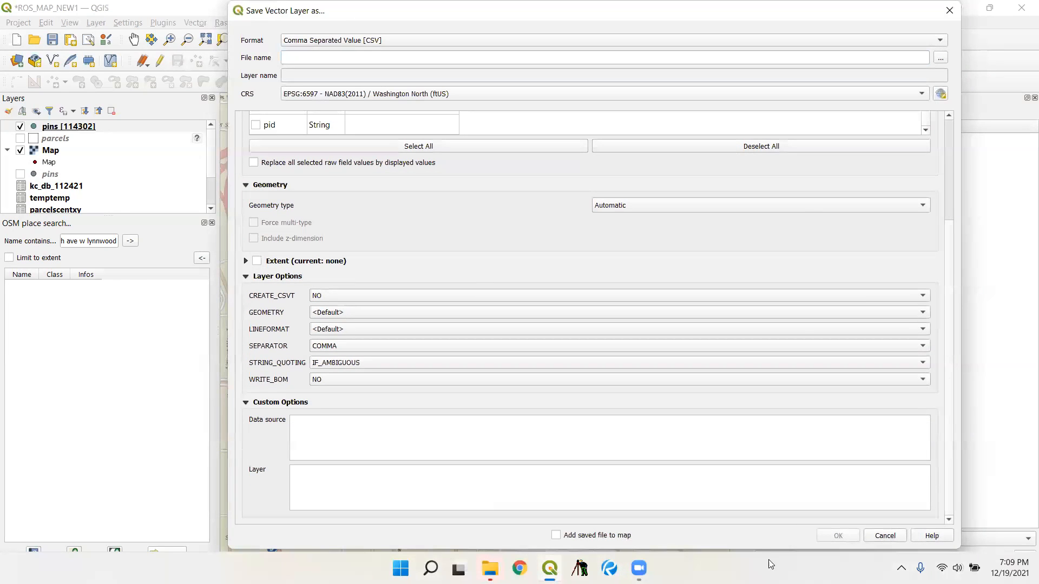
# - Export the layer as pins2 in the KC ROS PIN NEW folder and hide the pins layer on the map
pyautogui.click(939, 58)
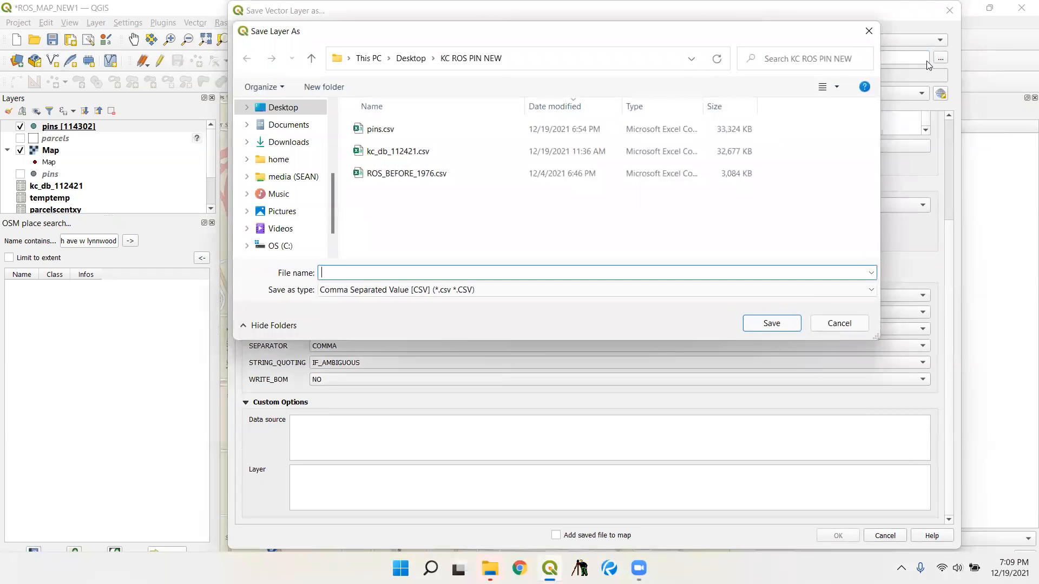
pyautogui.write('pins2')
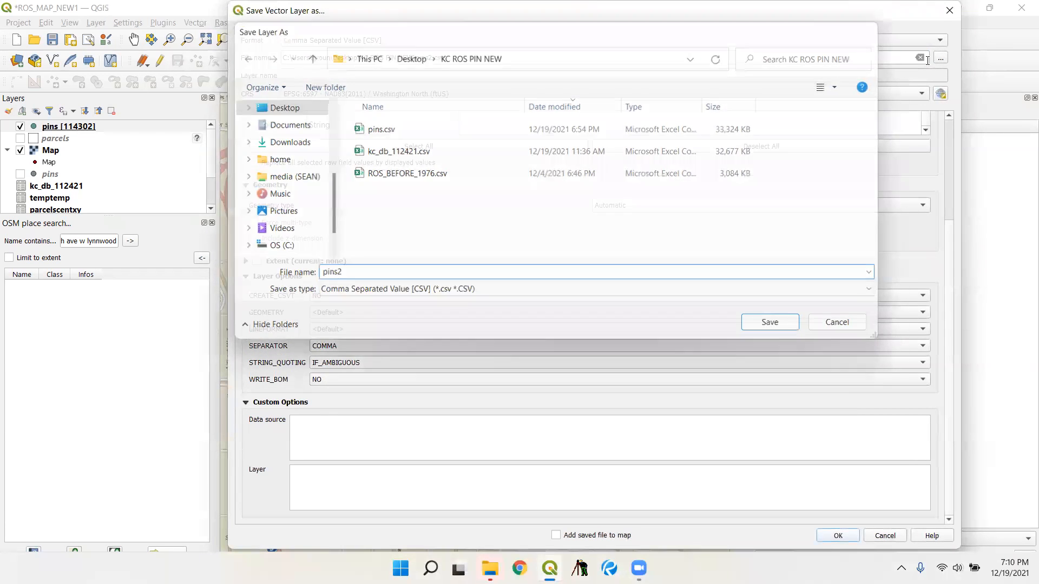
pyautogui.press('Return')
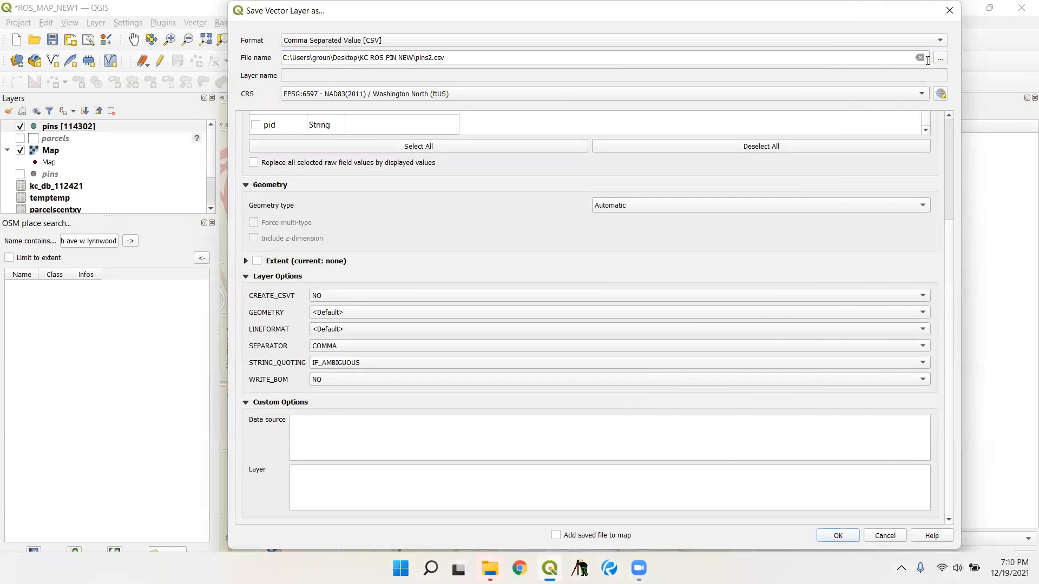
pyautogui.click(853, 533)
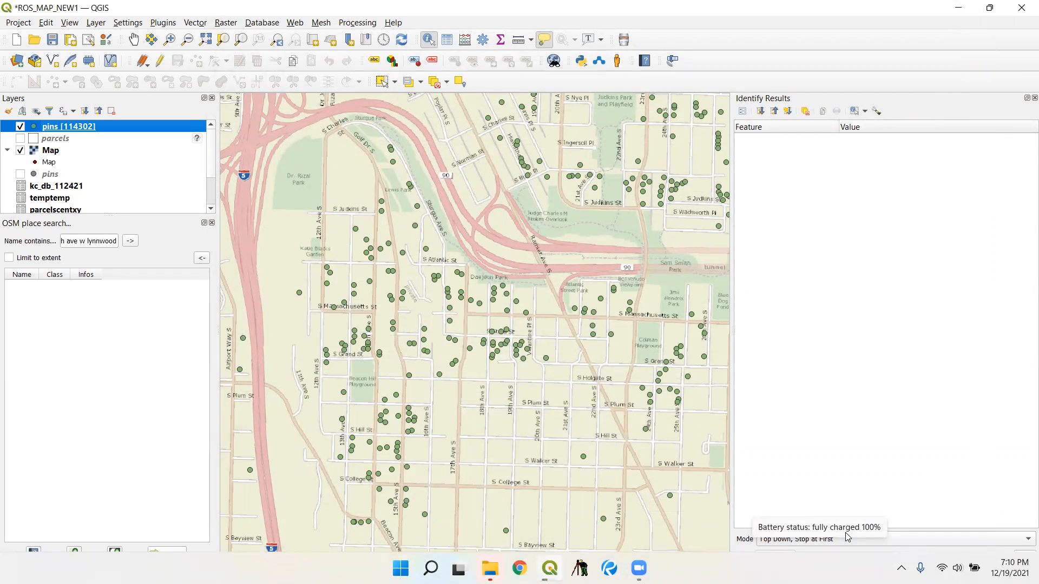
pyautogui.click(20, 126)
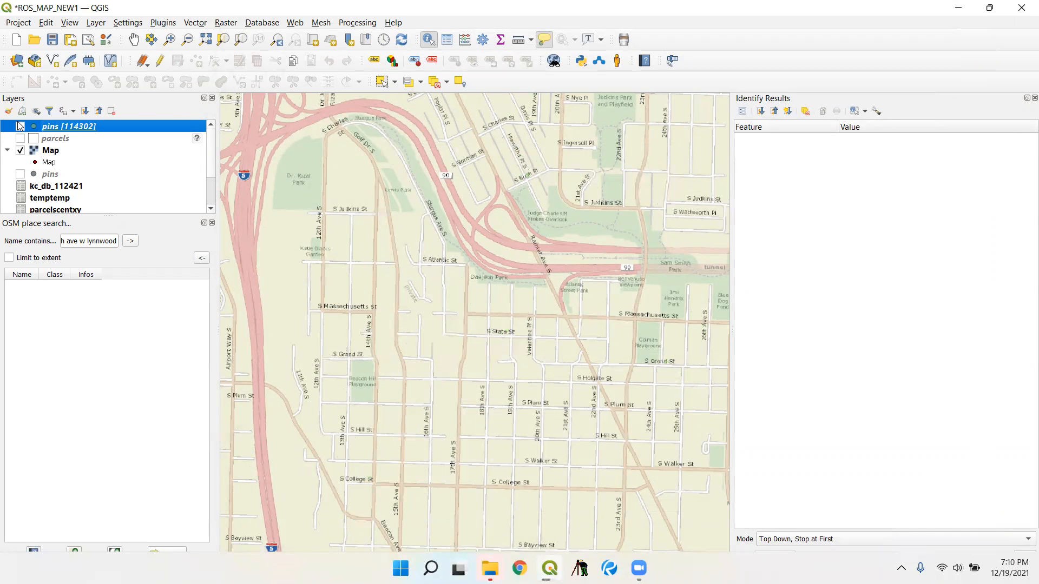
pyautogui.click(96, 24)
pyautogui.moveTo(120, 67)
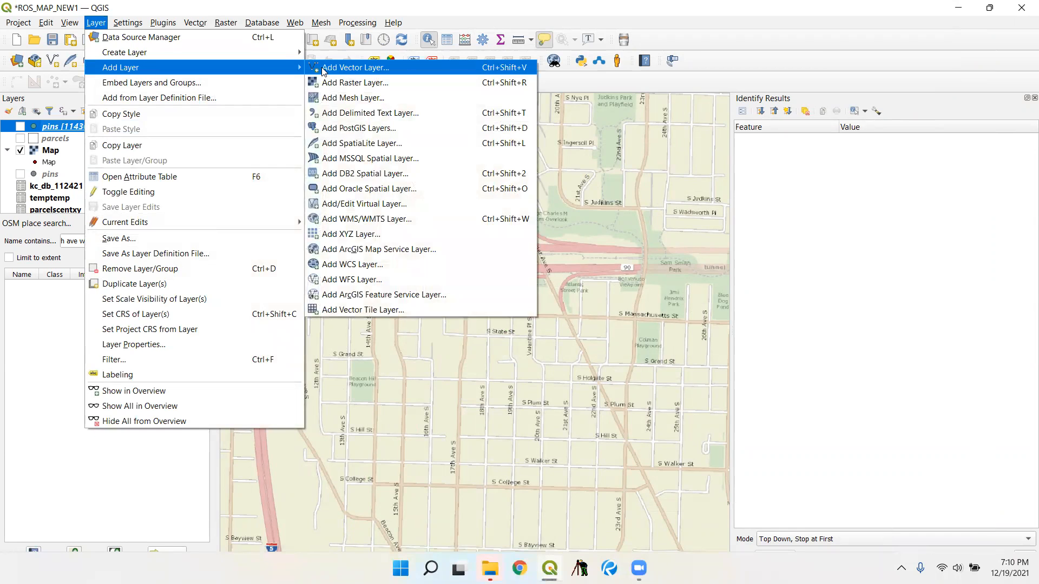
pyautogui.click(325, 68)
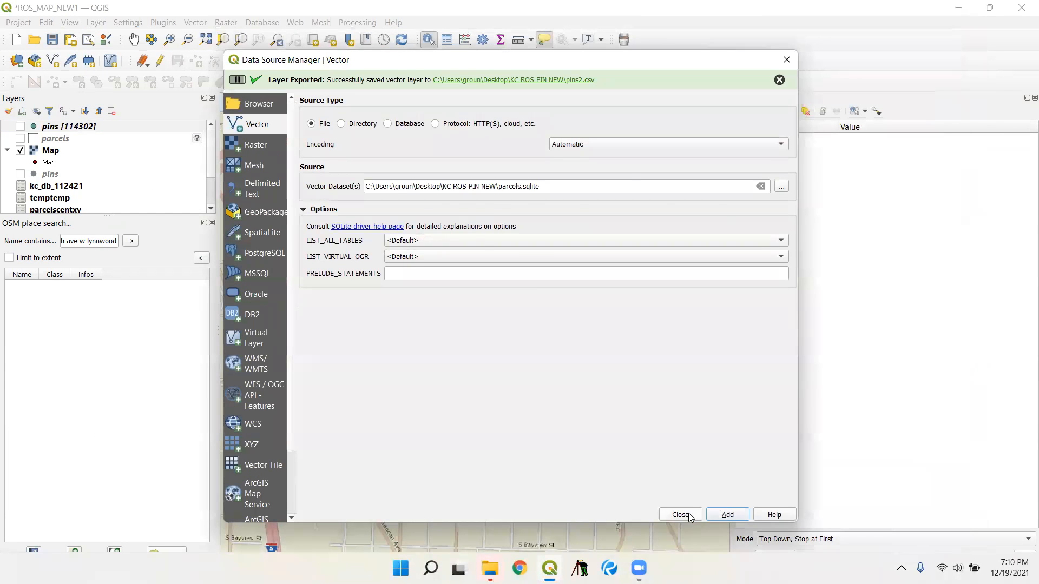
pyautogui.click(683, 514)
# - Choose pins2.csv from the KC ROS PIN NEW folder as the source for a new delimited text layer
pyautogui.click(95, 22)
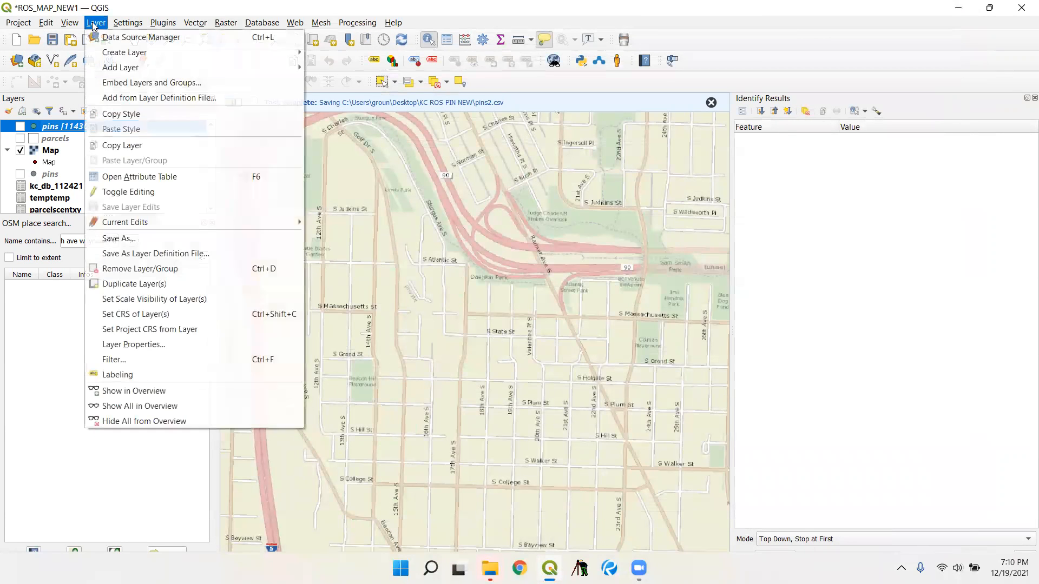
pyautogui.moveTo(120, 67)
pyautogui.click(385, 111)
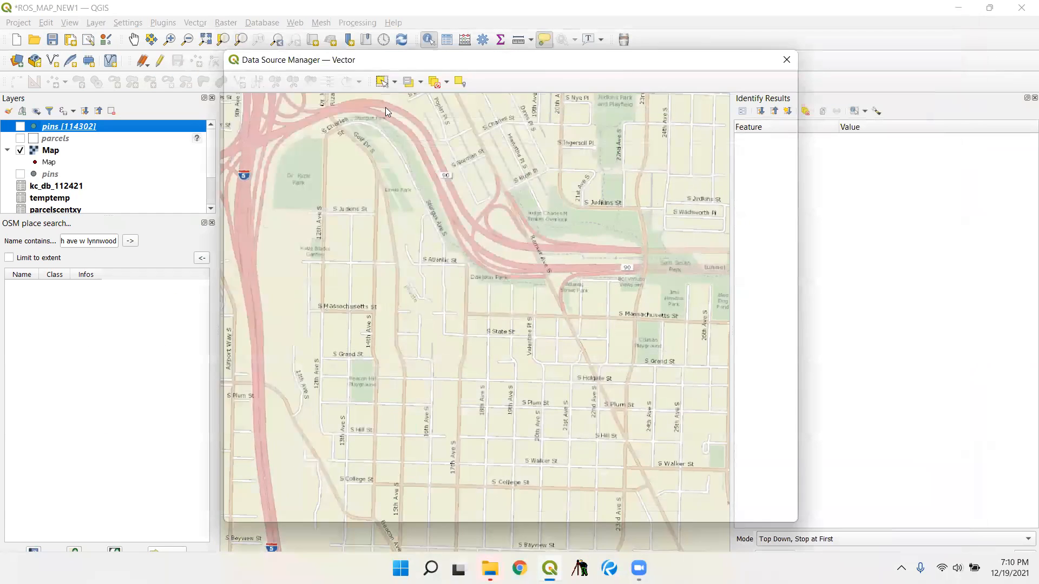
pyautogui.click(788, 80)
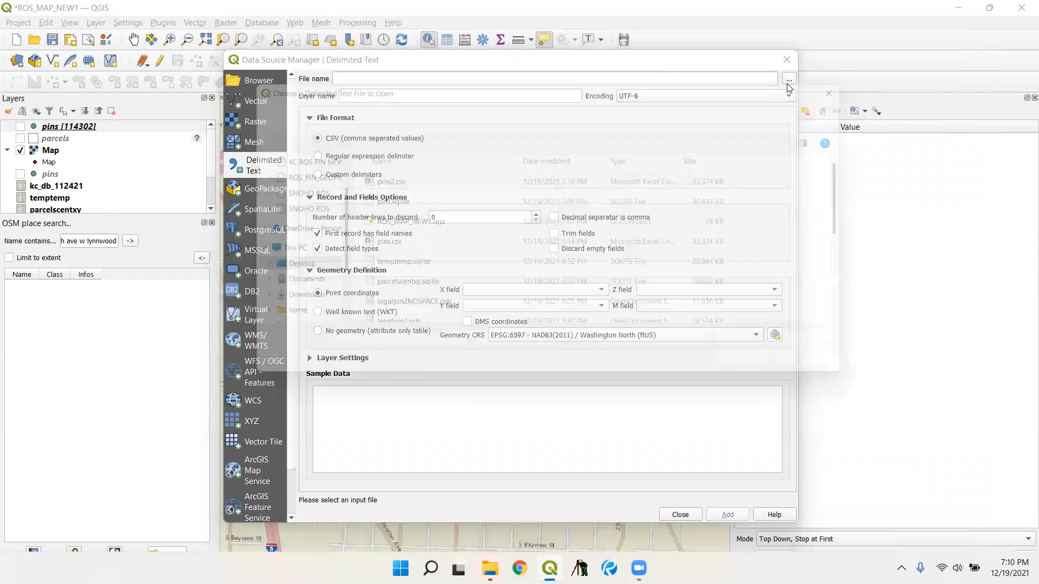
pyautogui.click(379, 178)
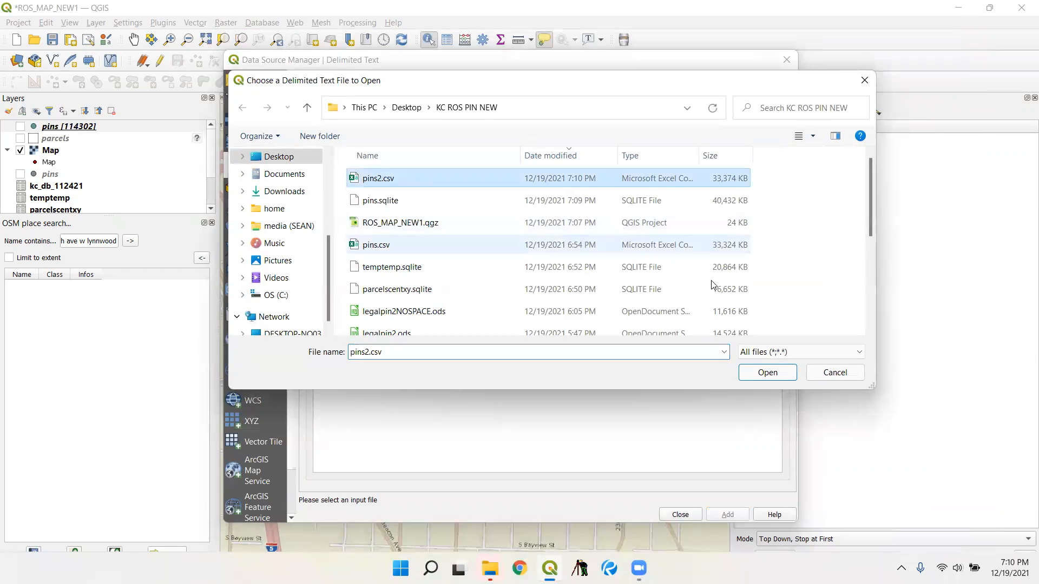
pyautogui.click(767, 372)
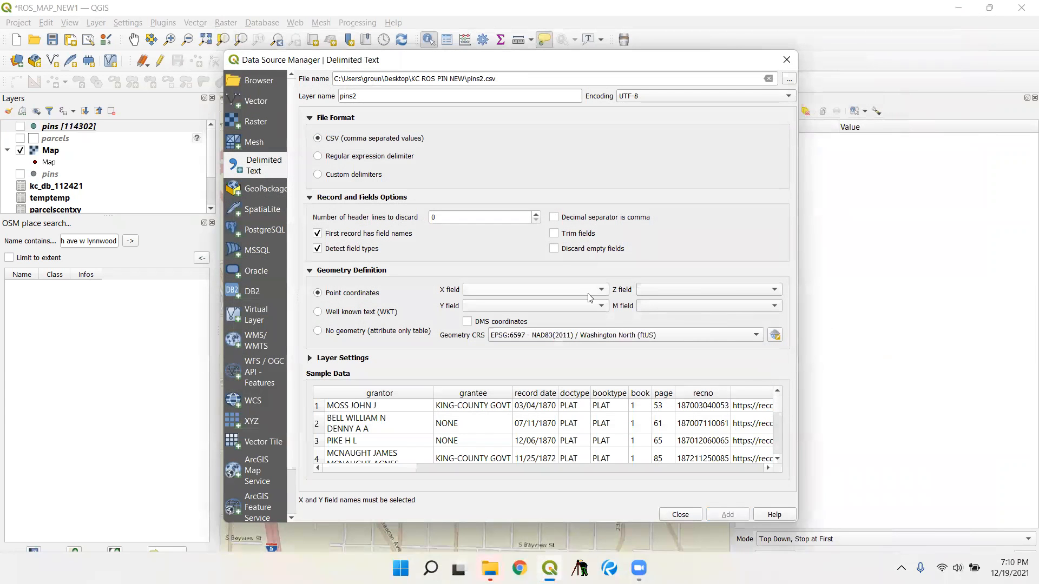
# - Assign the x and y fields as point coordinates and add the pins2 layer to the map
pyautogui.click(560, 292)
pyautogui.click(544, 441)
pyautogui.click(517, 309)
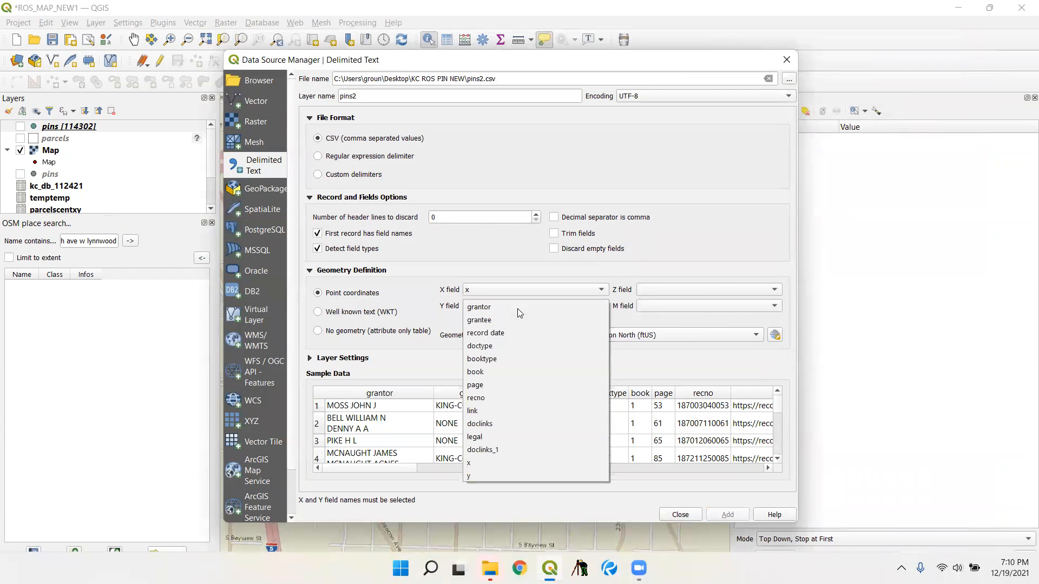
pyautogui.click(482, 476)
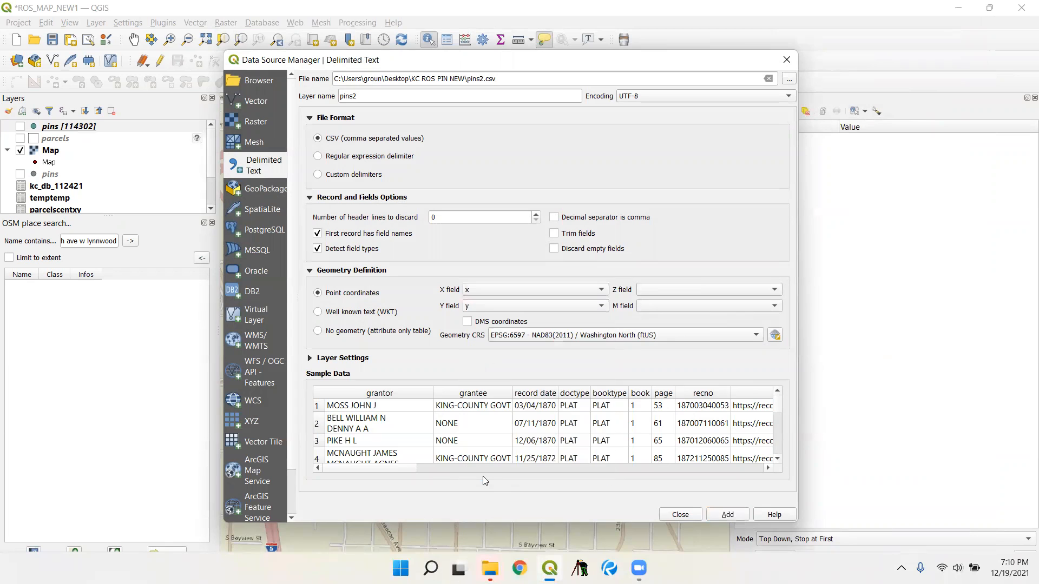
pyautogui.click(711, 515)
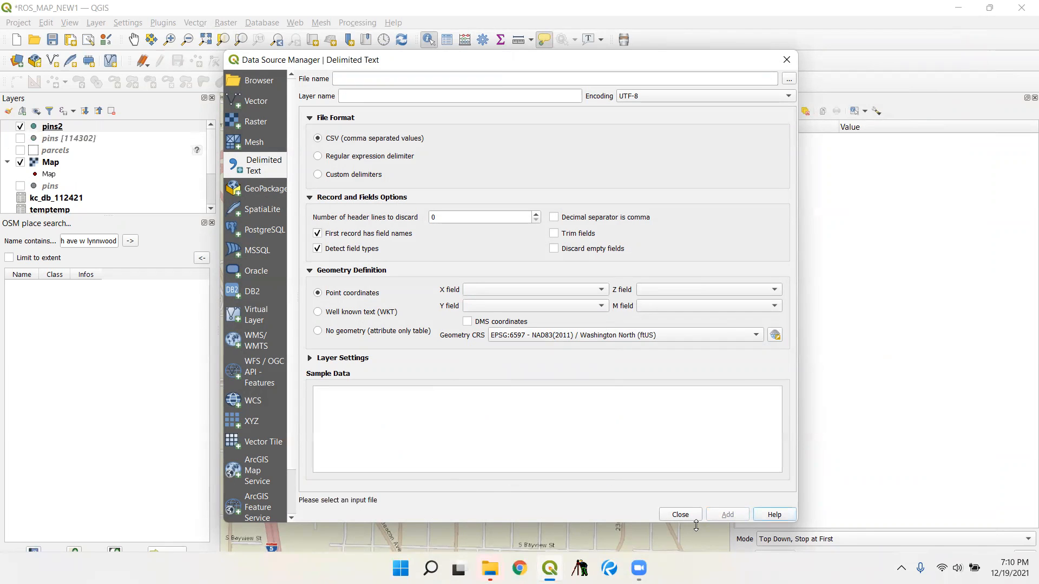
pyautogui.click(680, 515)
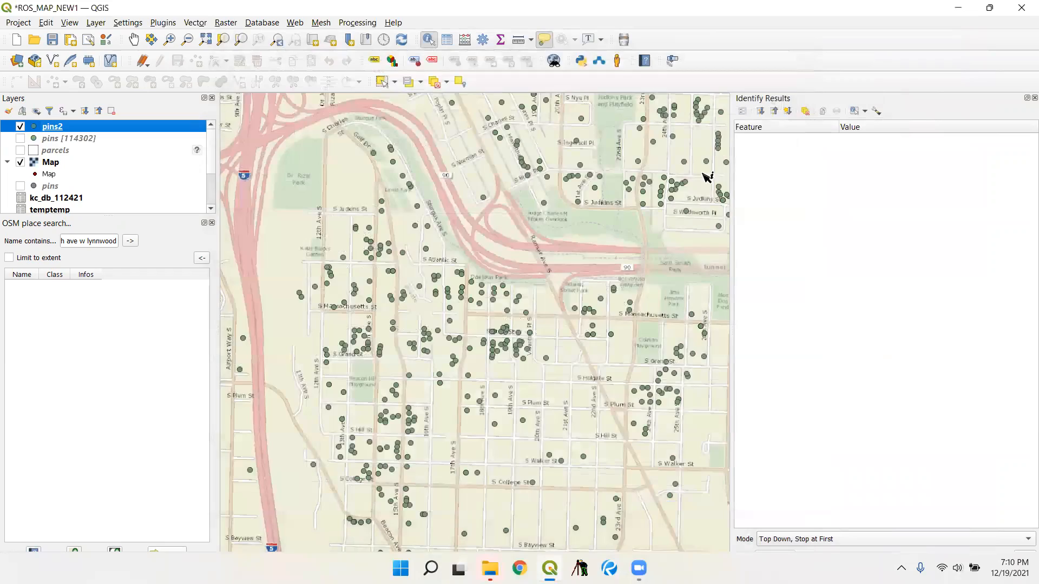
# - Close the Identify Results panel, check the pins2 points across King County and save the project
pyautogui.click(1035, 98)
pyautogui.scroll(-5, 579, 281)
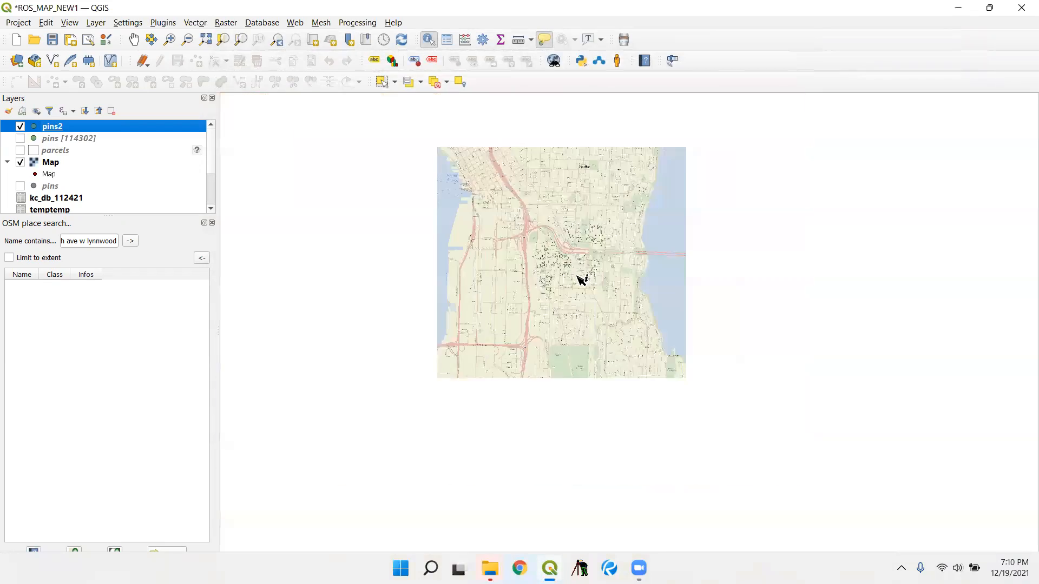
pyautogui.scroll(-3, 470, 276)
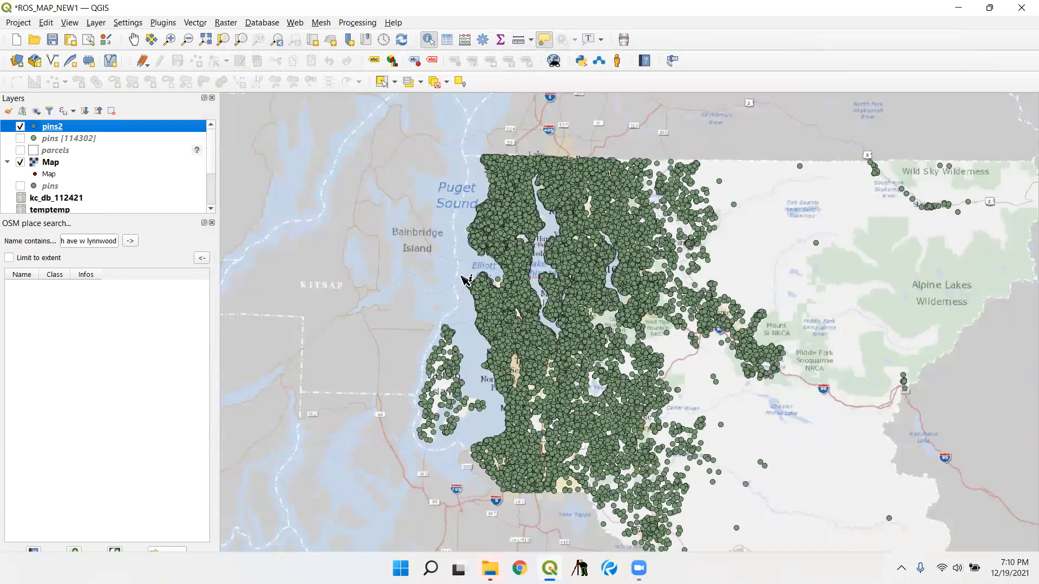
pyautogui.scroll(-2, 469, 273)
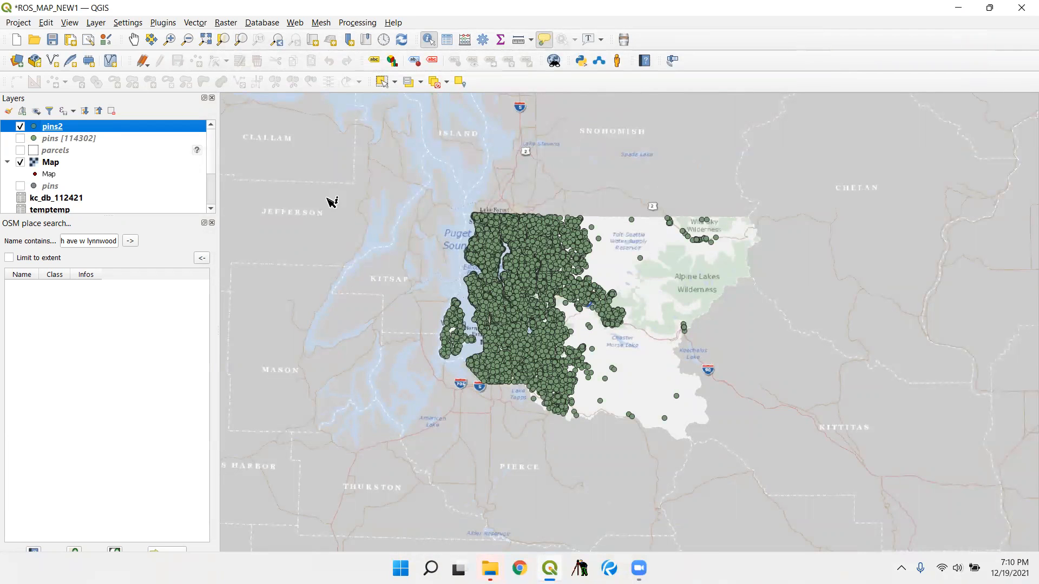
pyautogui.click(20, 23)
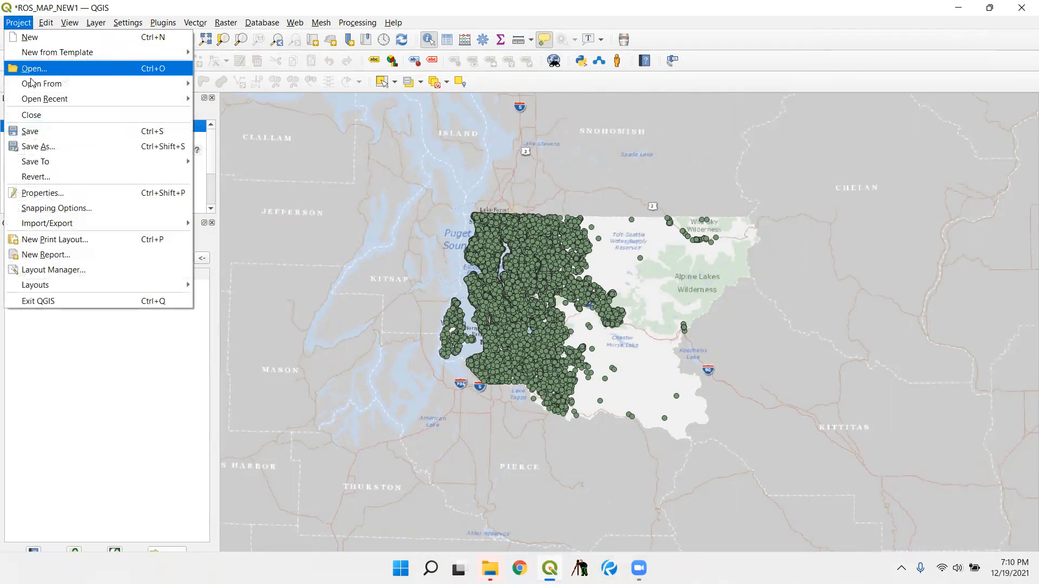
pyautogui.click(31, 131)
# - Export the pins2 layer in SQLite format as pins2.sqlite in the KC ROS PIN NEW folder and add it to the map
pyautogui.rightClick(42, 126)
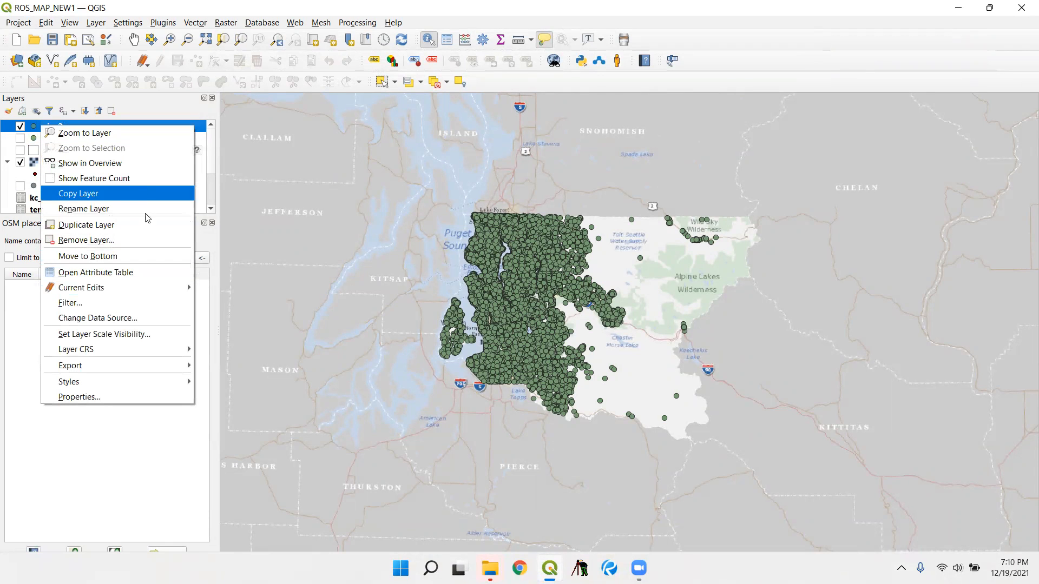
pyautogui.moveTo(114, 368)
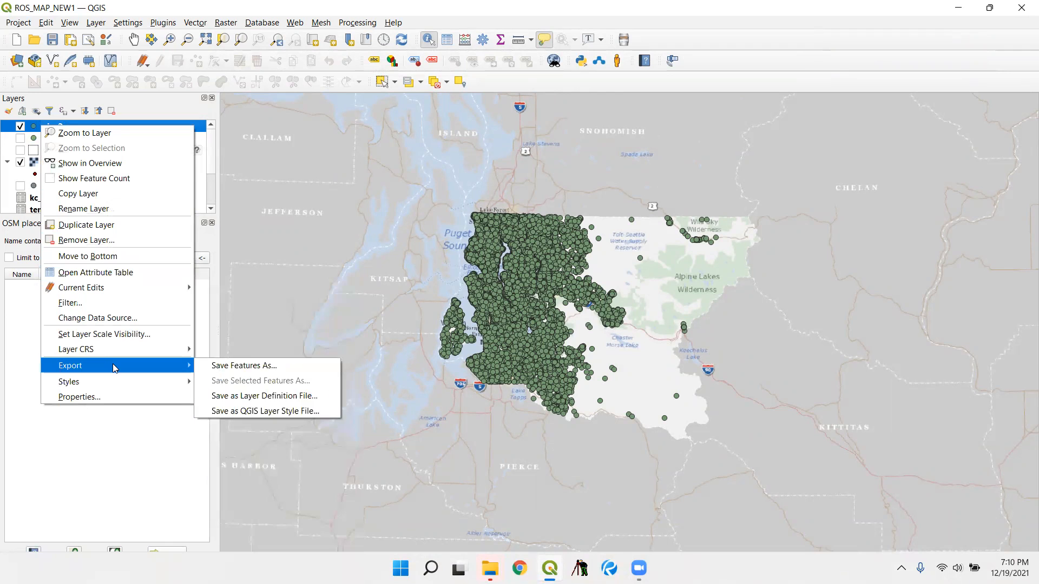
pyautogui.click(244, 366)
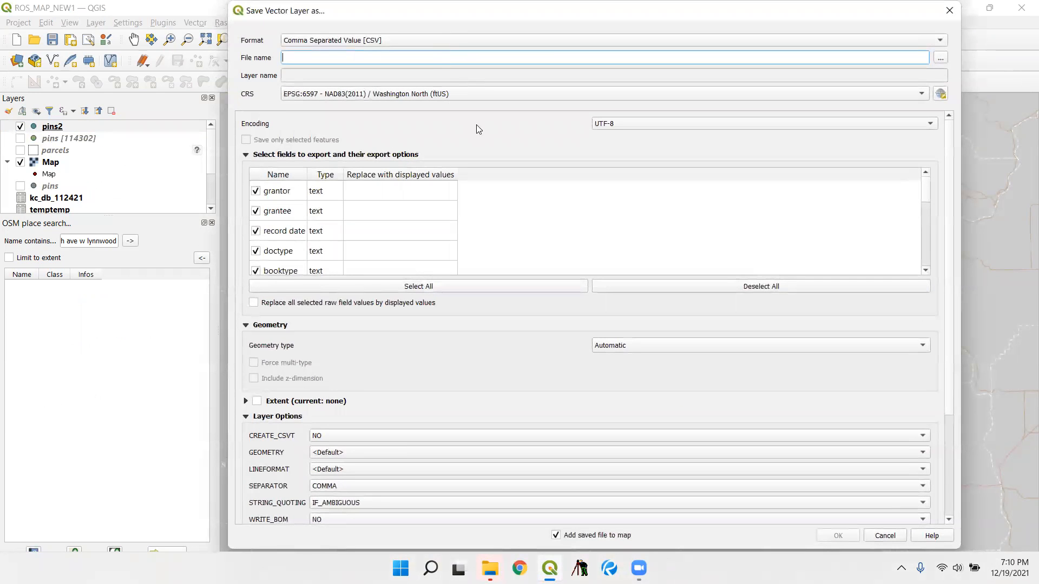
pyautogui.click(445, 43)
pyautogui.click(476, 293)
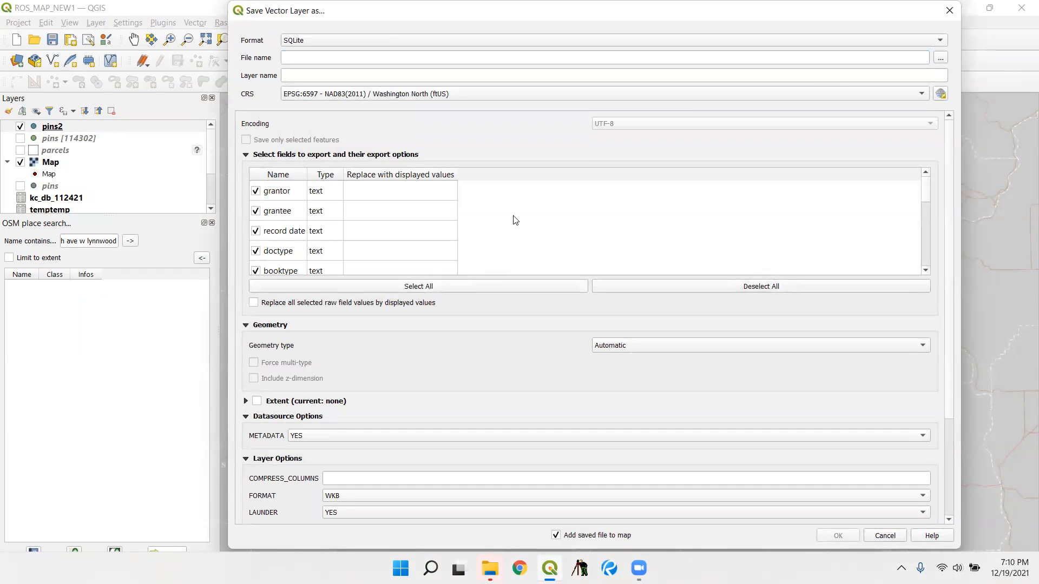
pyautogui.click(939, 58)
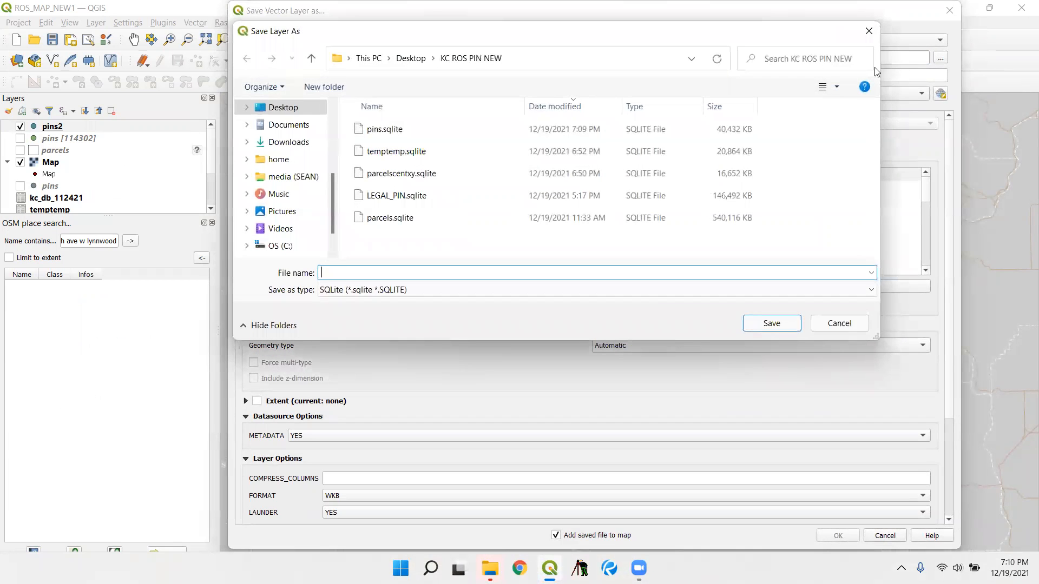
pyautogui.click(424, 129)
pyautogui.click(339, 273)
pyautogui.click(335, 274)
pyautogui.write('2.sqlite')
pyautogui.click(771, 323)
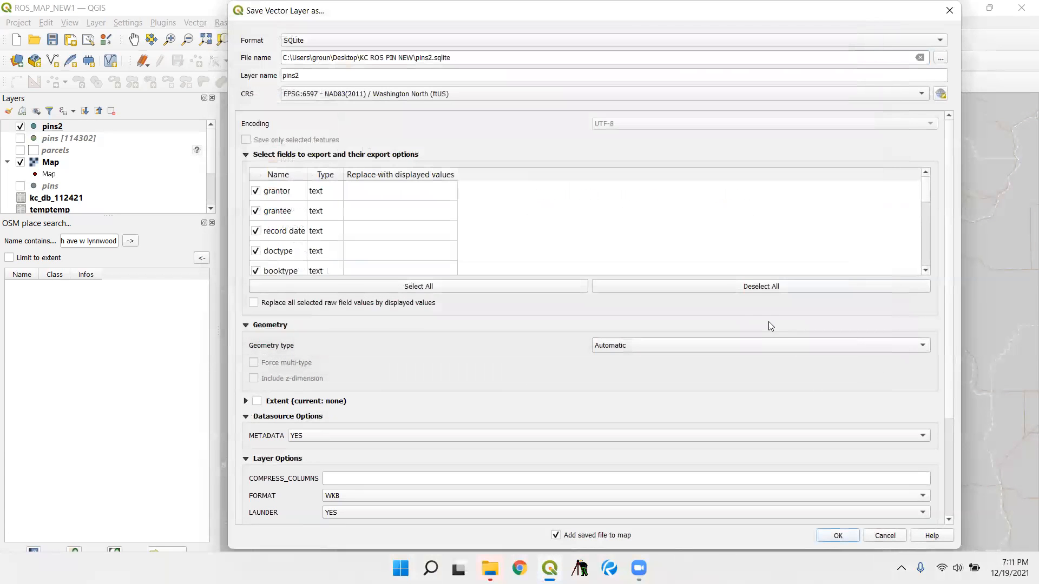
pyautogui.click(838, 535)
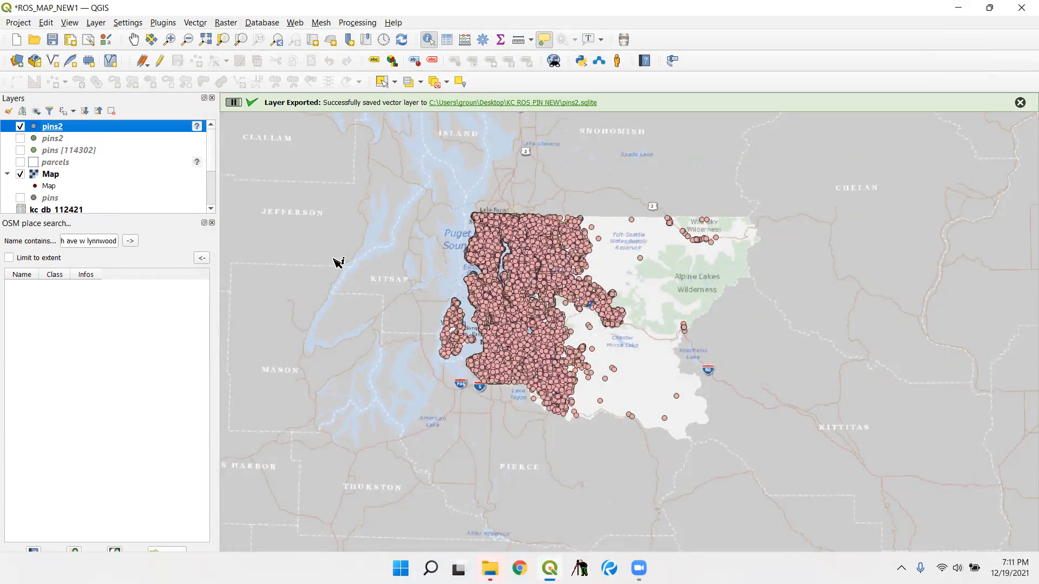
# - Identify the pins2 point between Arrow Lake and Marvista Park to view its attributes
pyautogui.scroll(8, 484, 332)
pyautogui.scroll(-3, 641, 345)
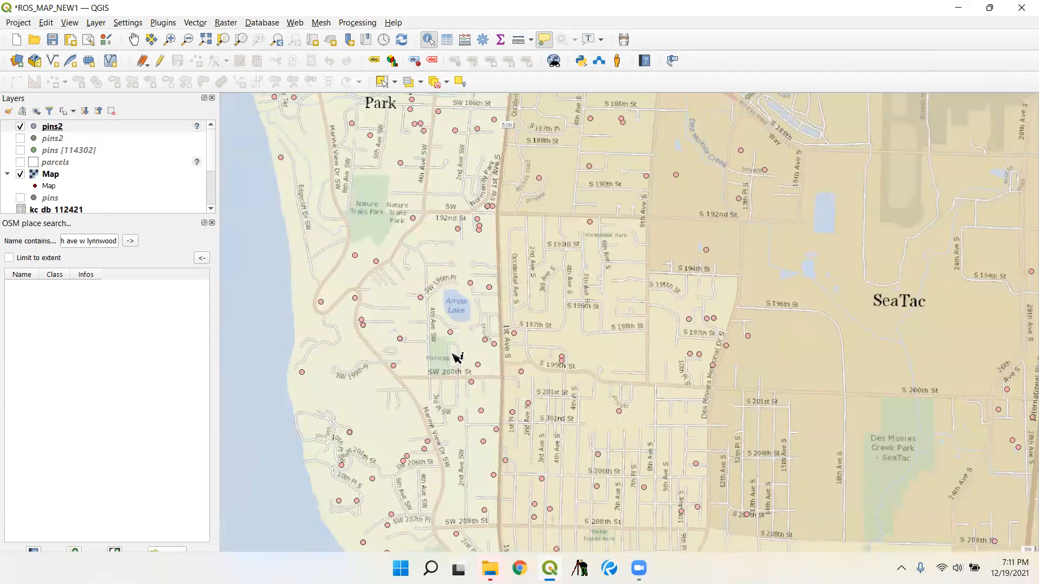
pyautogui.scroll(2, 454, 348)
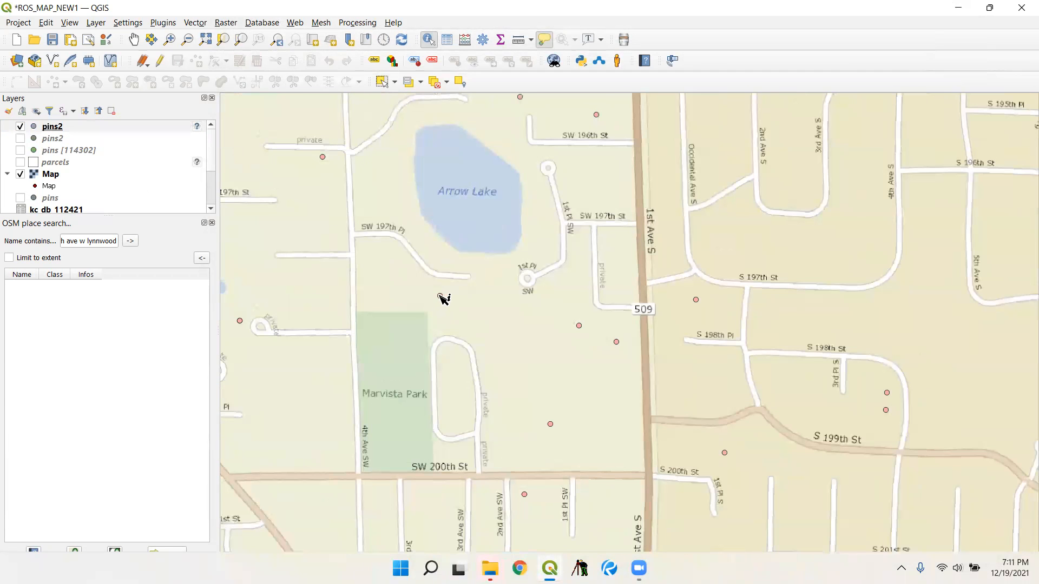
pyautogui.click(441, 296)
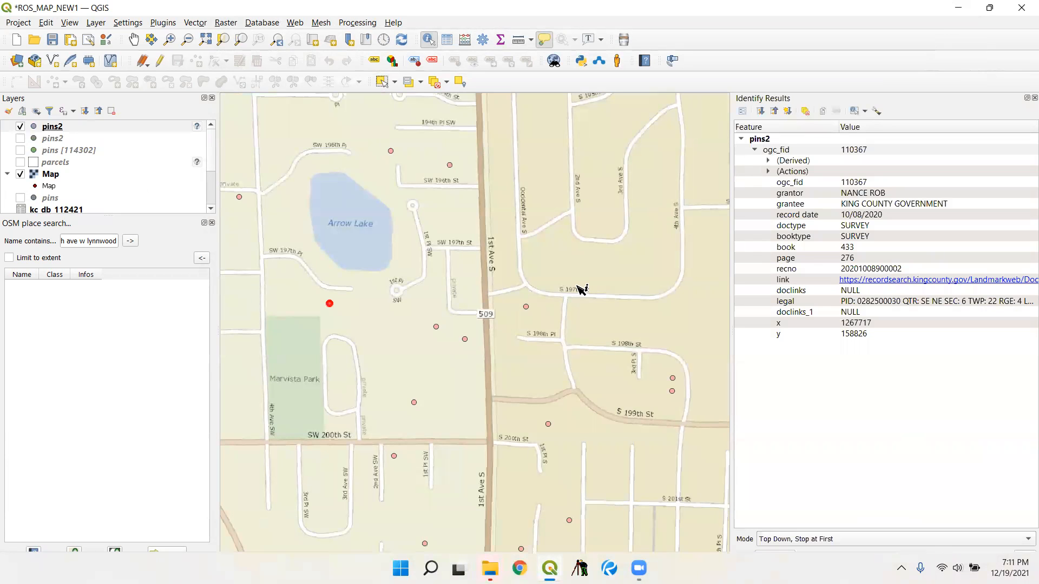
pyautogui.scroll(1, 273, 295)
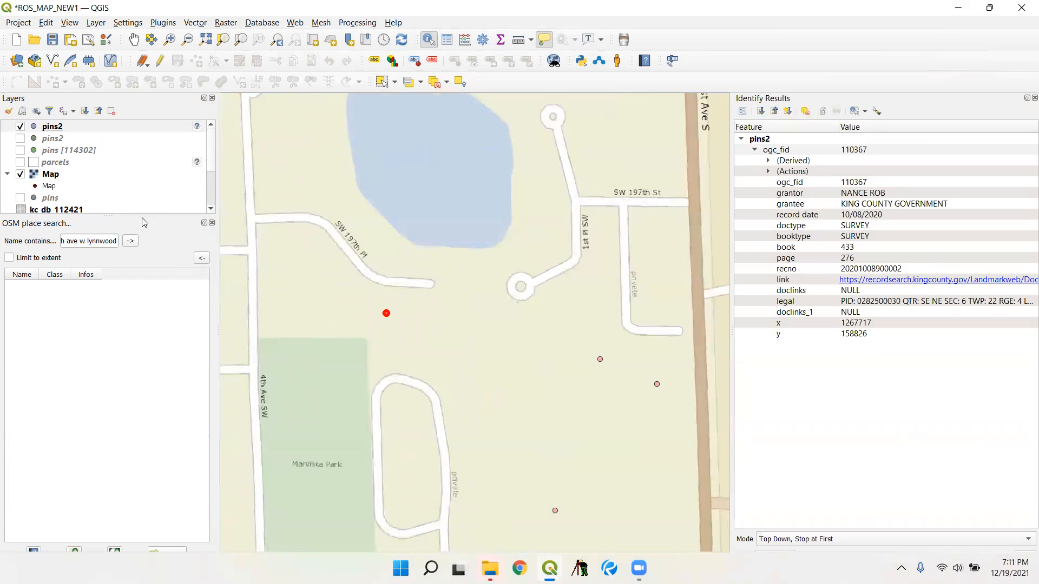
# - Show the parcels layer to compare the identified point with its parcel, and hide the layer again
pyautogui.click(20, 162)
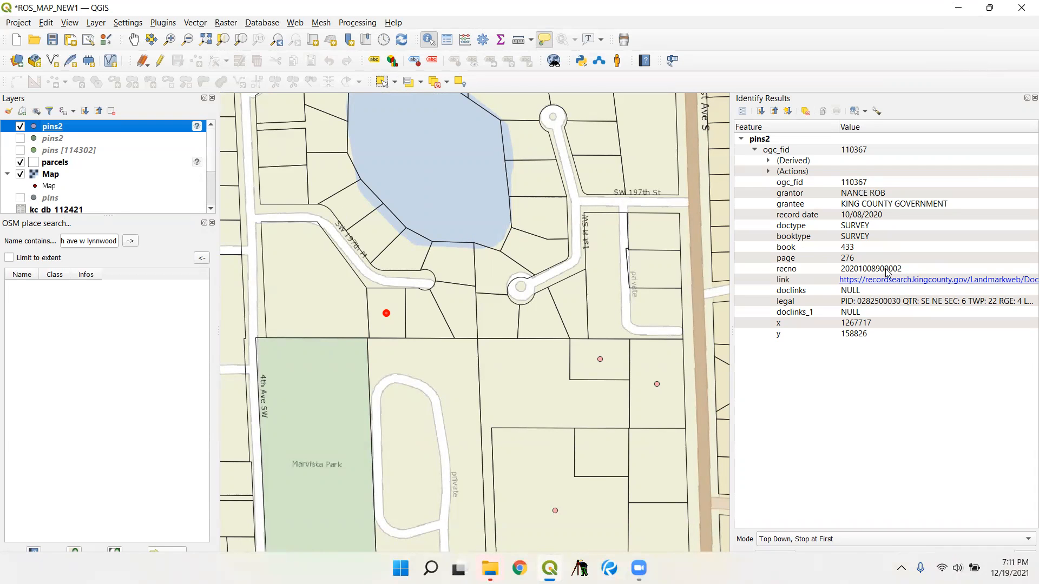
pyautogui.scroll(-5, 469, 255)
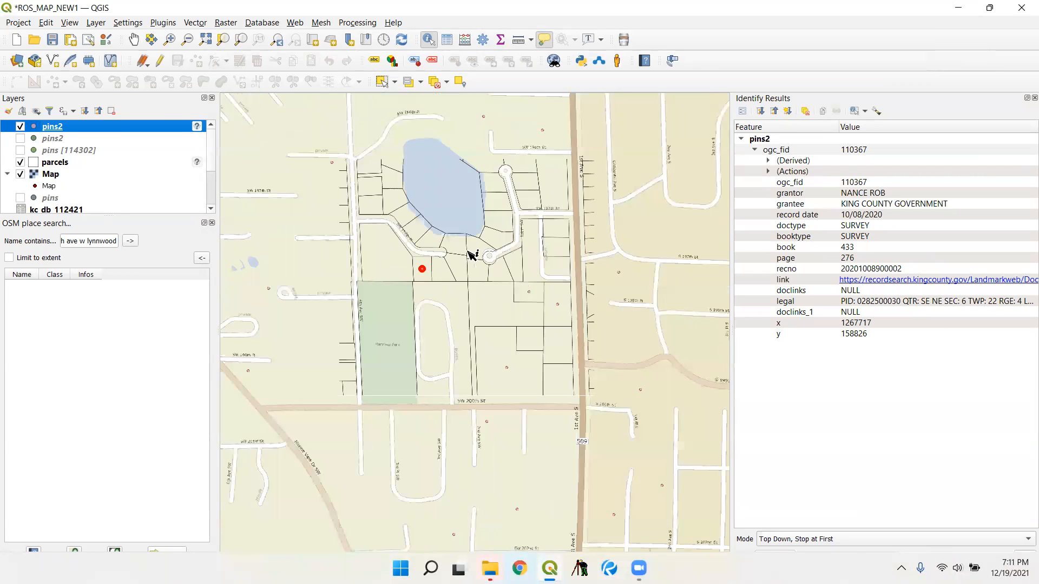
pyautogui.scroll(-3, 465, 267)
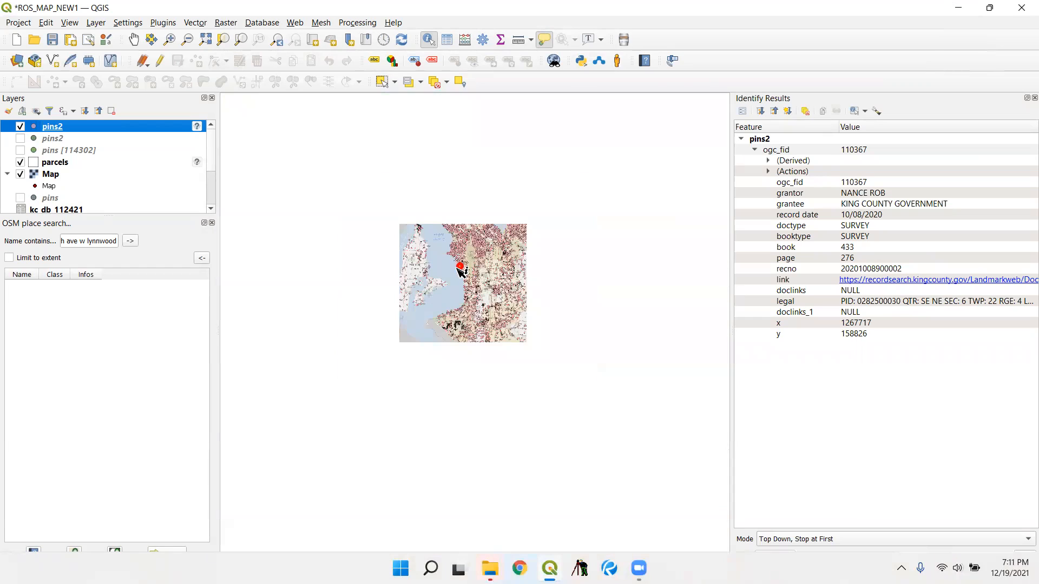
pyautogui.click(20, 163)
pyautogui.scroll(-2, 456, 255)
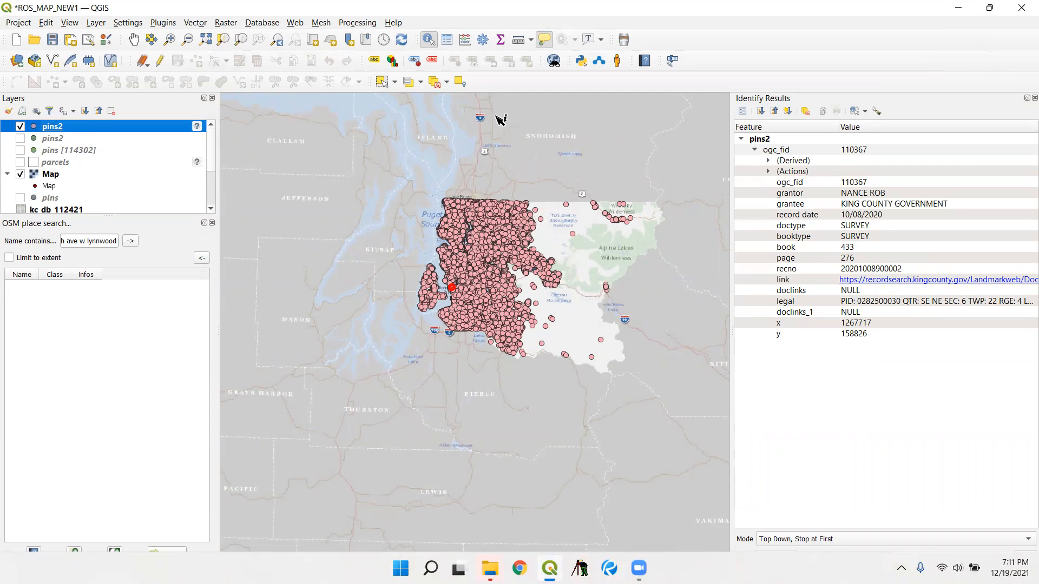
# - Select all pins2 points across King County, check the number of selected features and restore the full-size window
pyautogui.click(381, 84)
pyautogui.moveTo(684, 368); pyautogui.dragTo(366, 170)
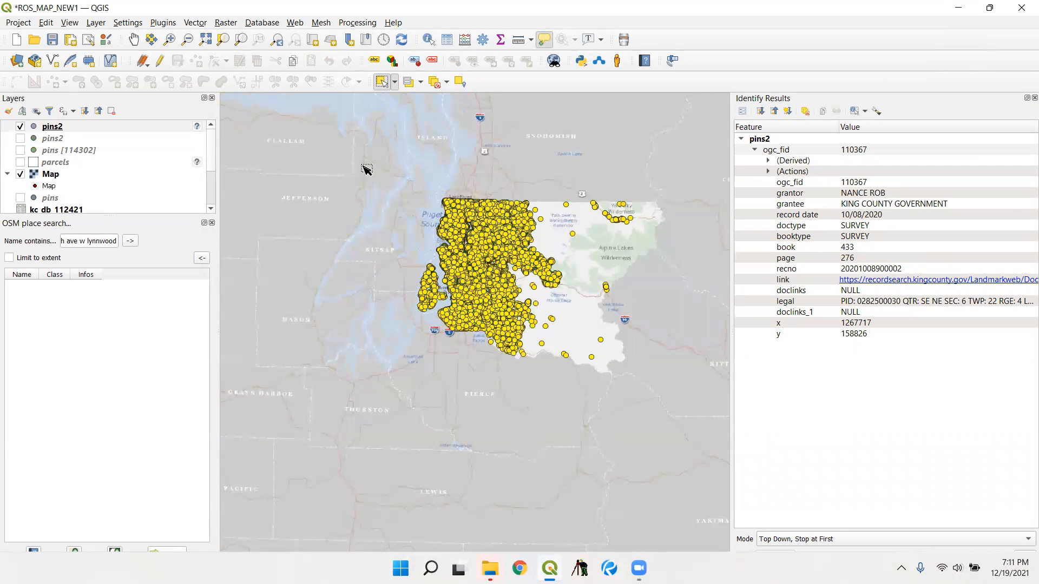
pyautogui.rightClick(74, 131)
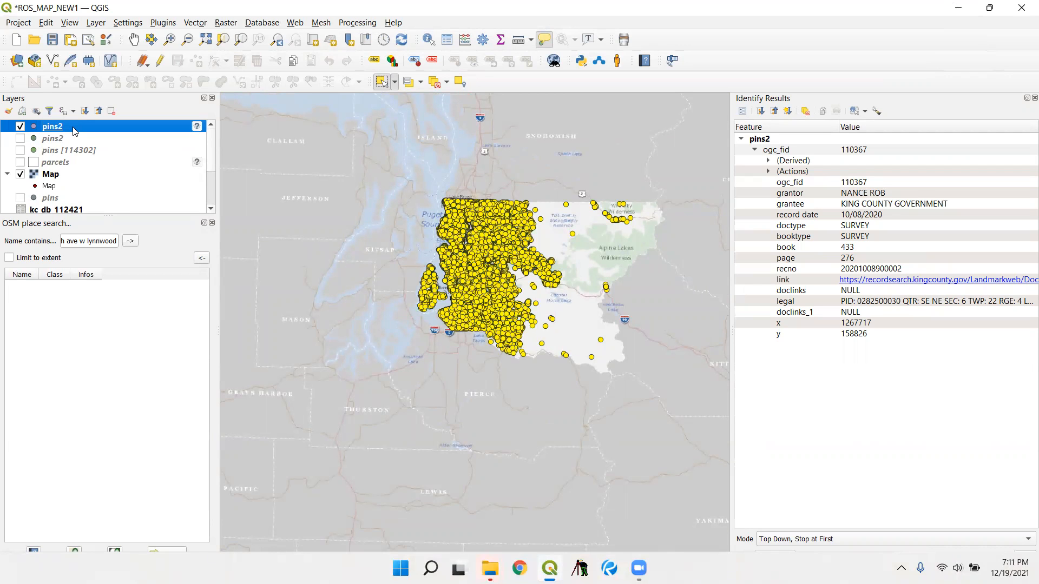
pyautogui.click(229, 4)
pyautogui.doubleClick(272, 7)
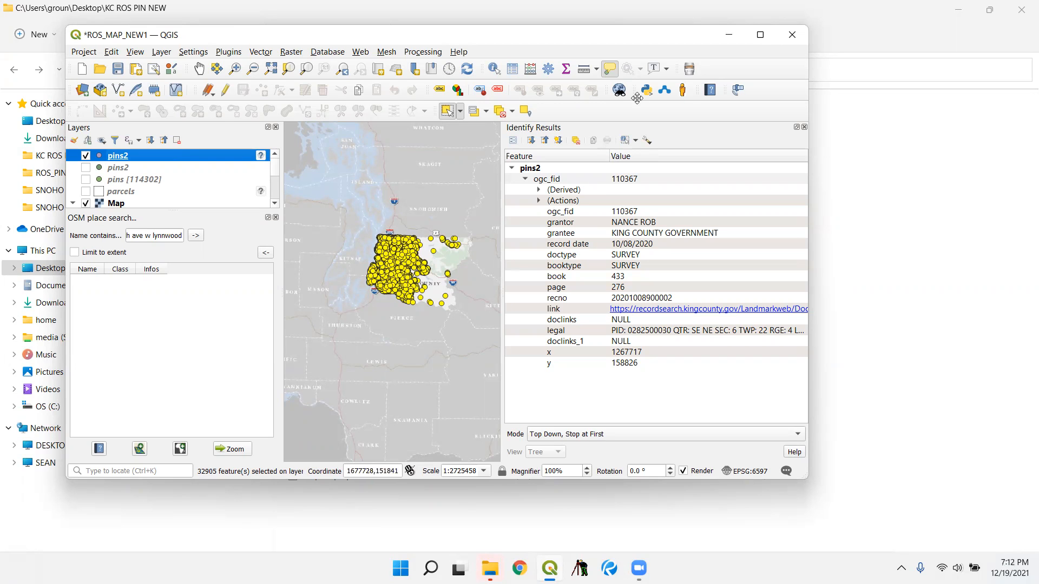
pyautogui.click(760, 34)
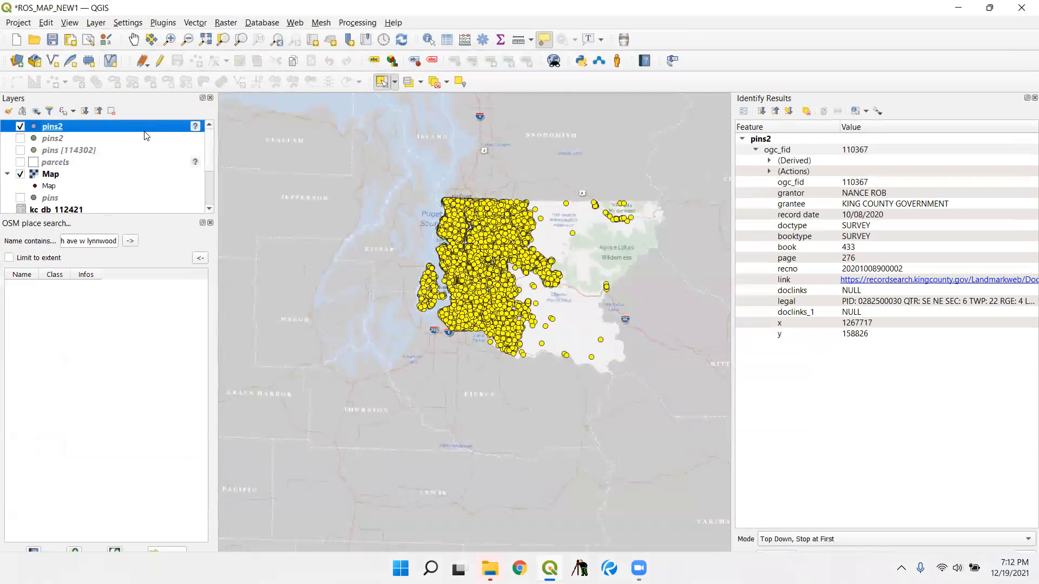
# - Display the feature count for the new pins2 layer and clear the point selection
pyautogui.rightClick(152, 131)
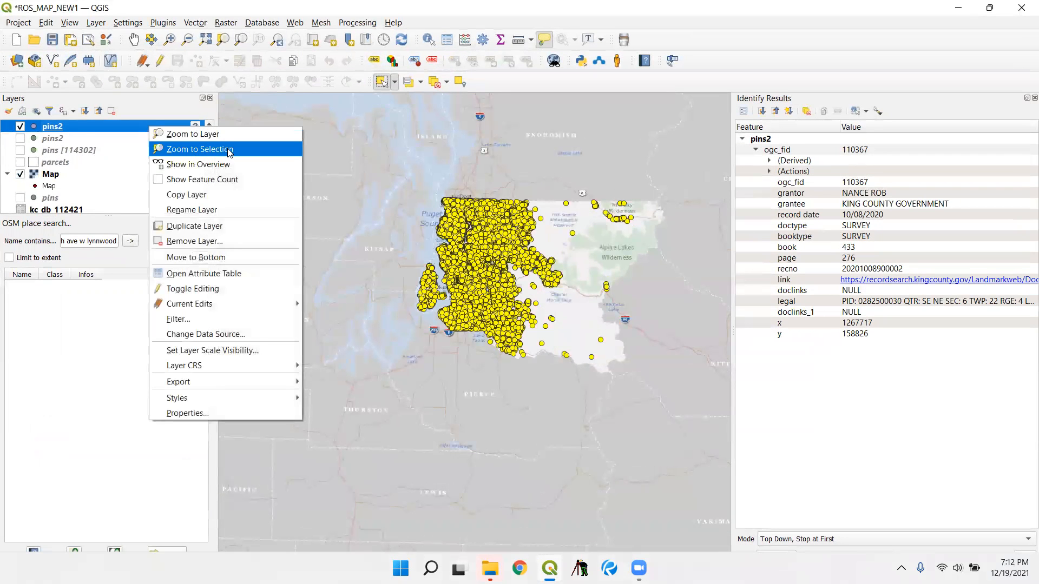
pyautogui.click(157, 178)
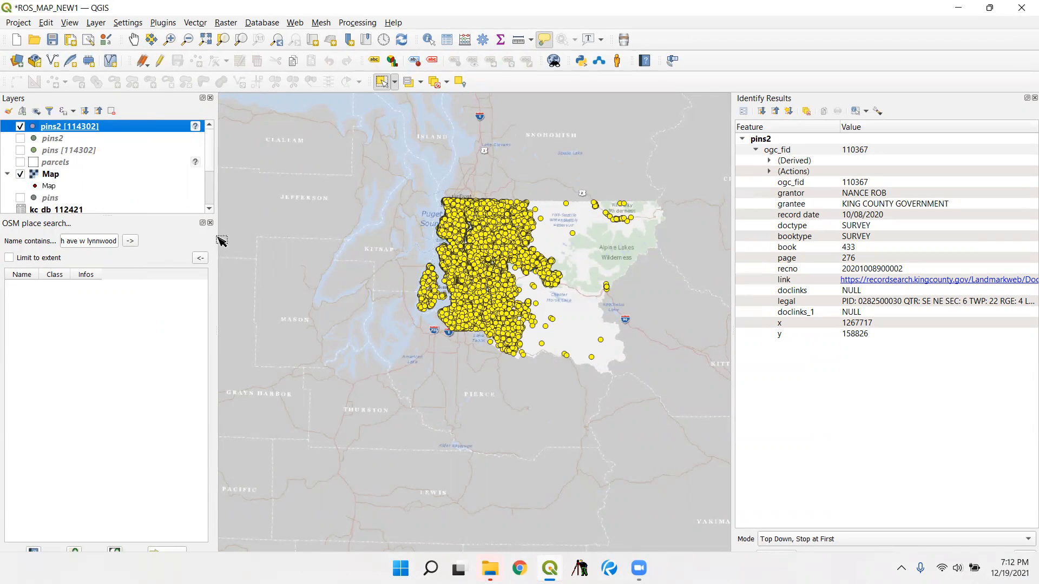
pyautogui.click(434, 84)
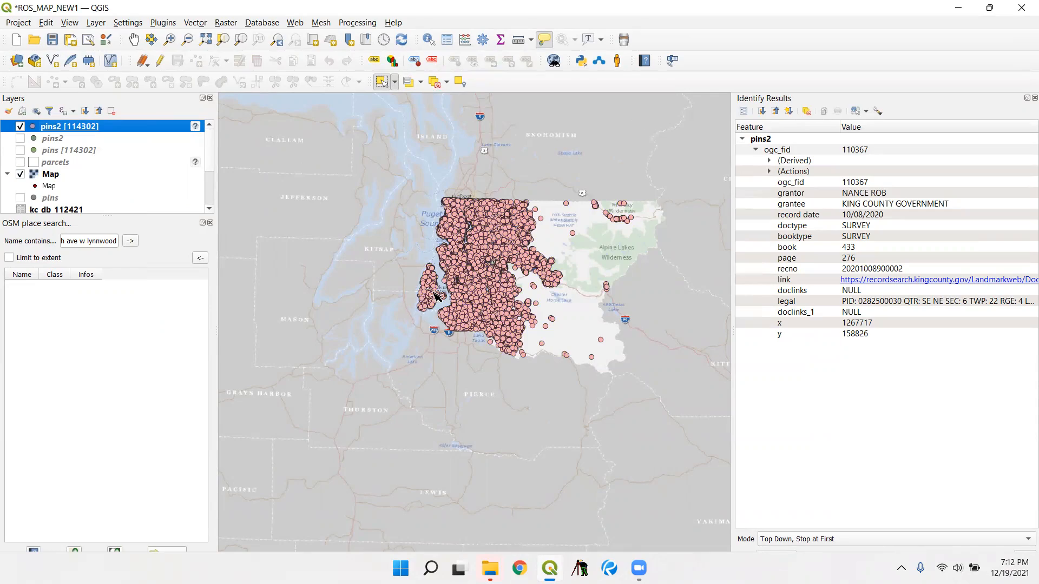
# - Examine the cluster of pins2 points between SW Henderson St and SW Barton St with the Identify tool
pyautogui.scroll(2, 438, 300)
pyautogui.scroll(2, 422, 297)
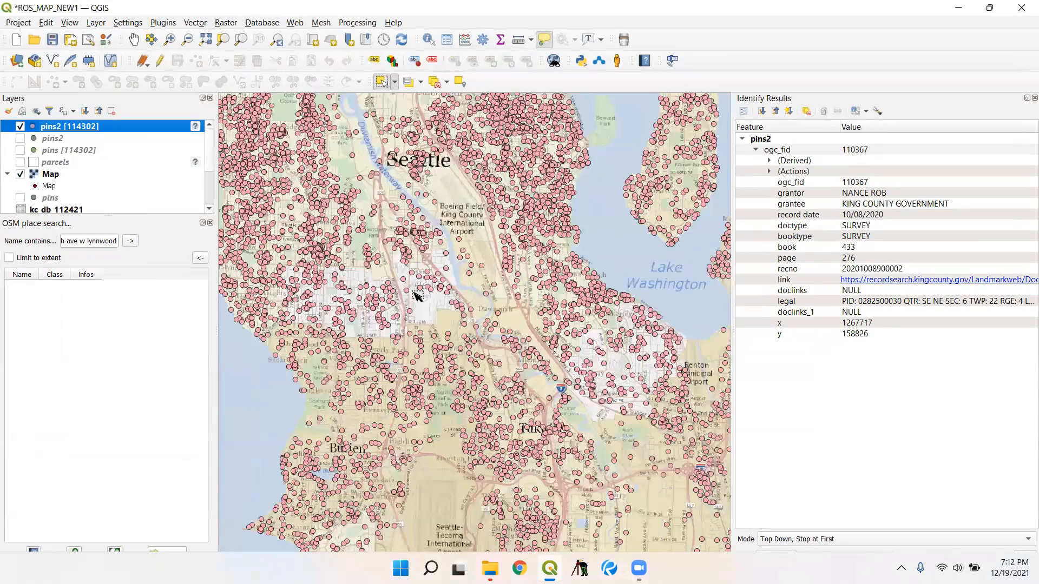
pyautogui.scroll(2, 281, 265)
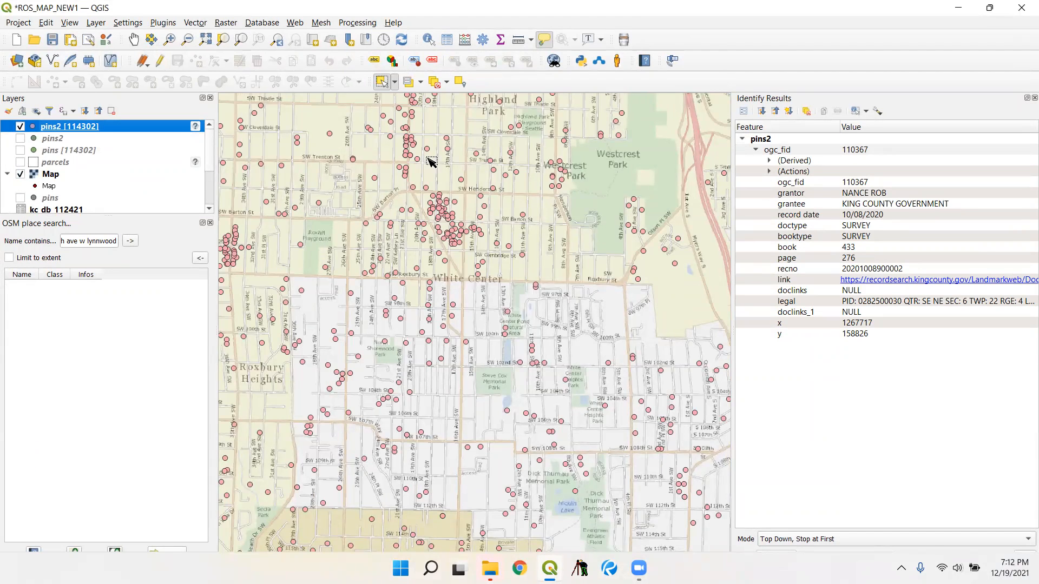
pyautogui.scroll(2, 430, 163)
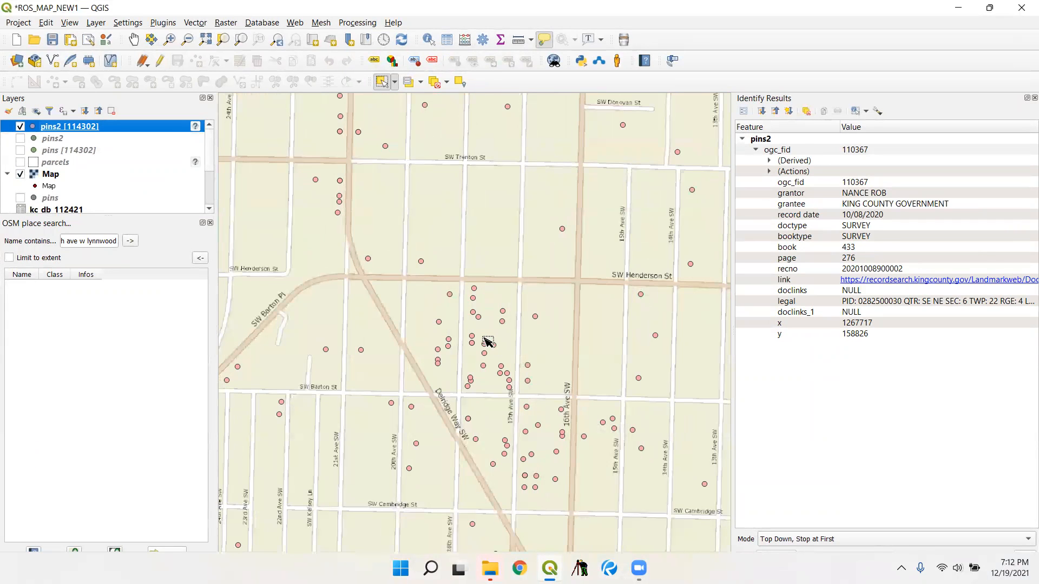
pyautogui.moveTo(483, 321)
pyautogui.scroll(2, 466, 370)
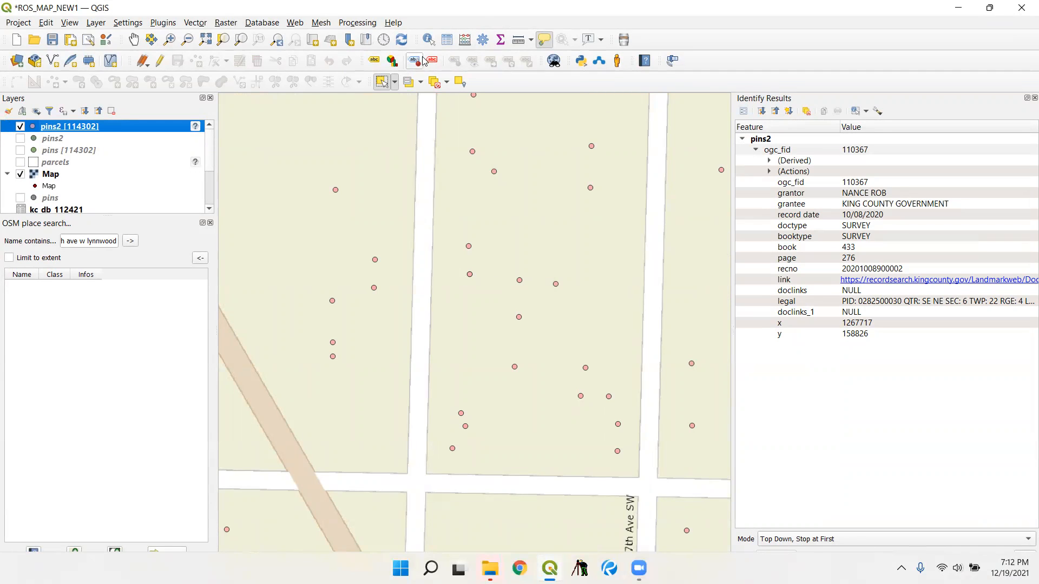
pyautogui.click(429, 39)
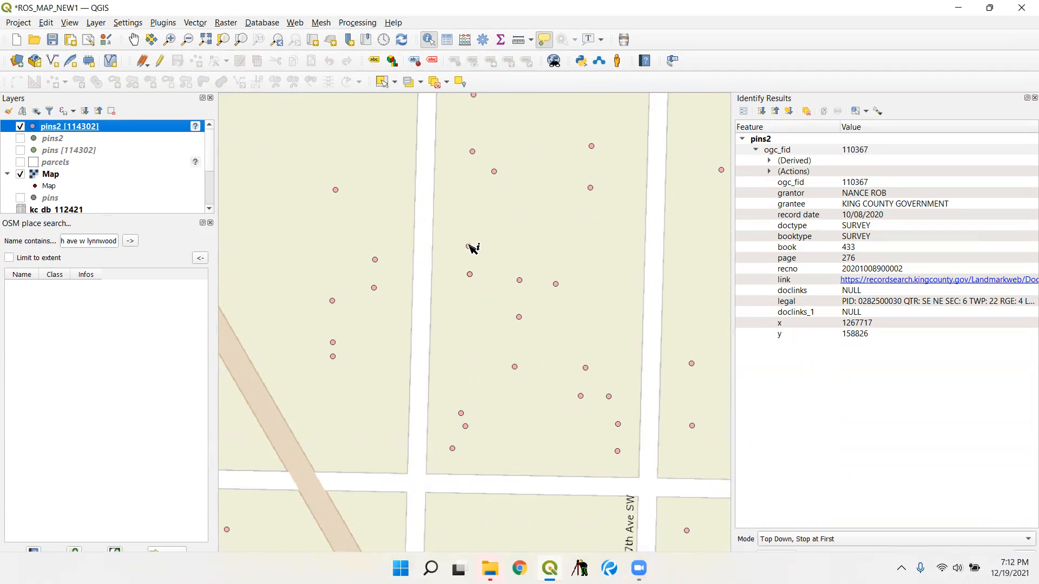
pyautogui.moveTo(470, 247)
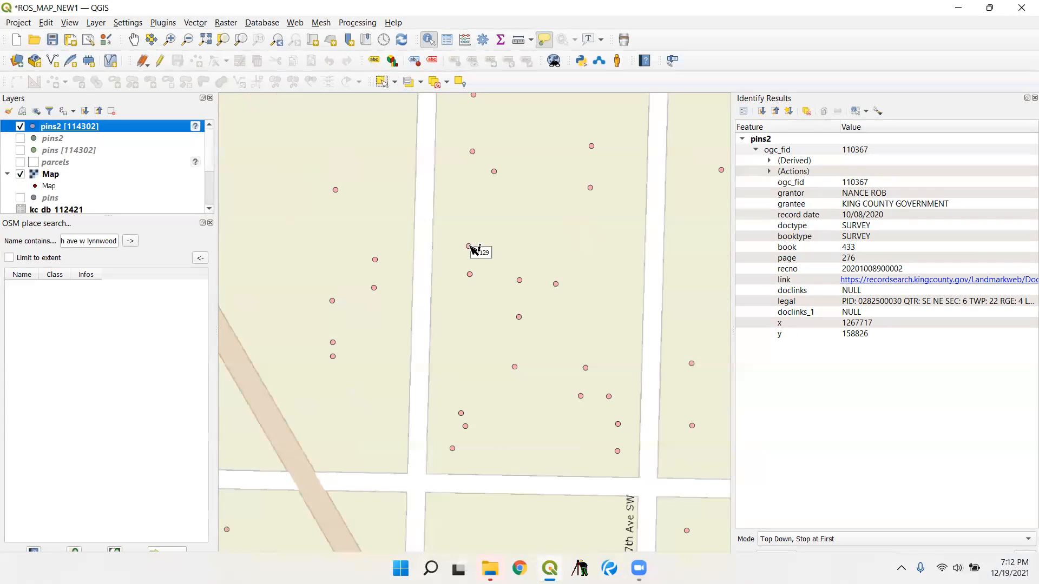